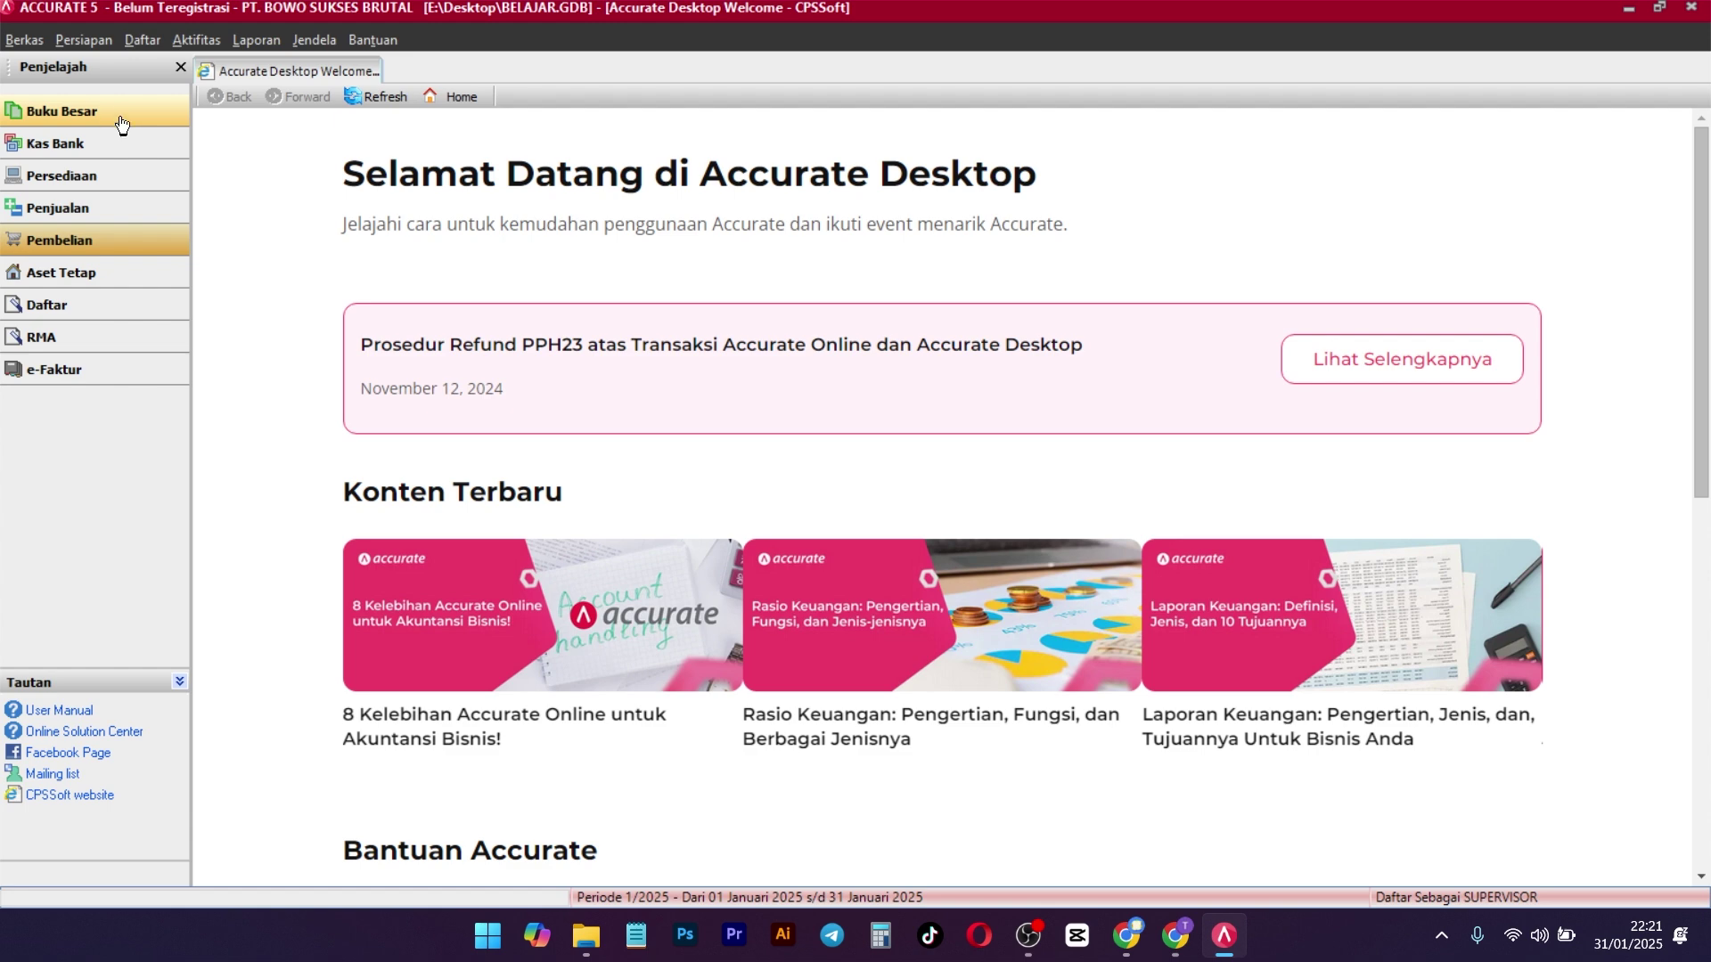
Look through the process diagrams of the Buku Besar, Kas Bank, Persediaan, Penjualan, e-Faktur, Daftar and Aset Tetap modules
click(78, 114)
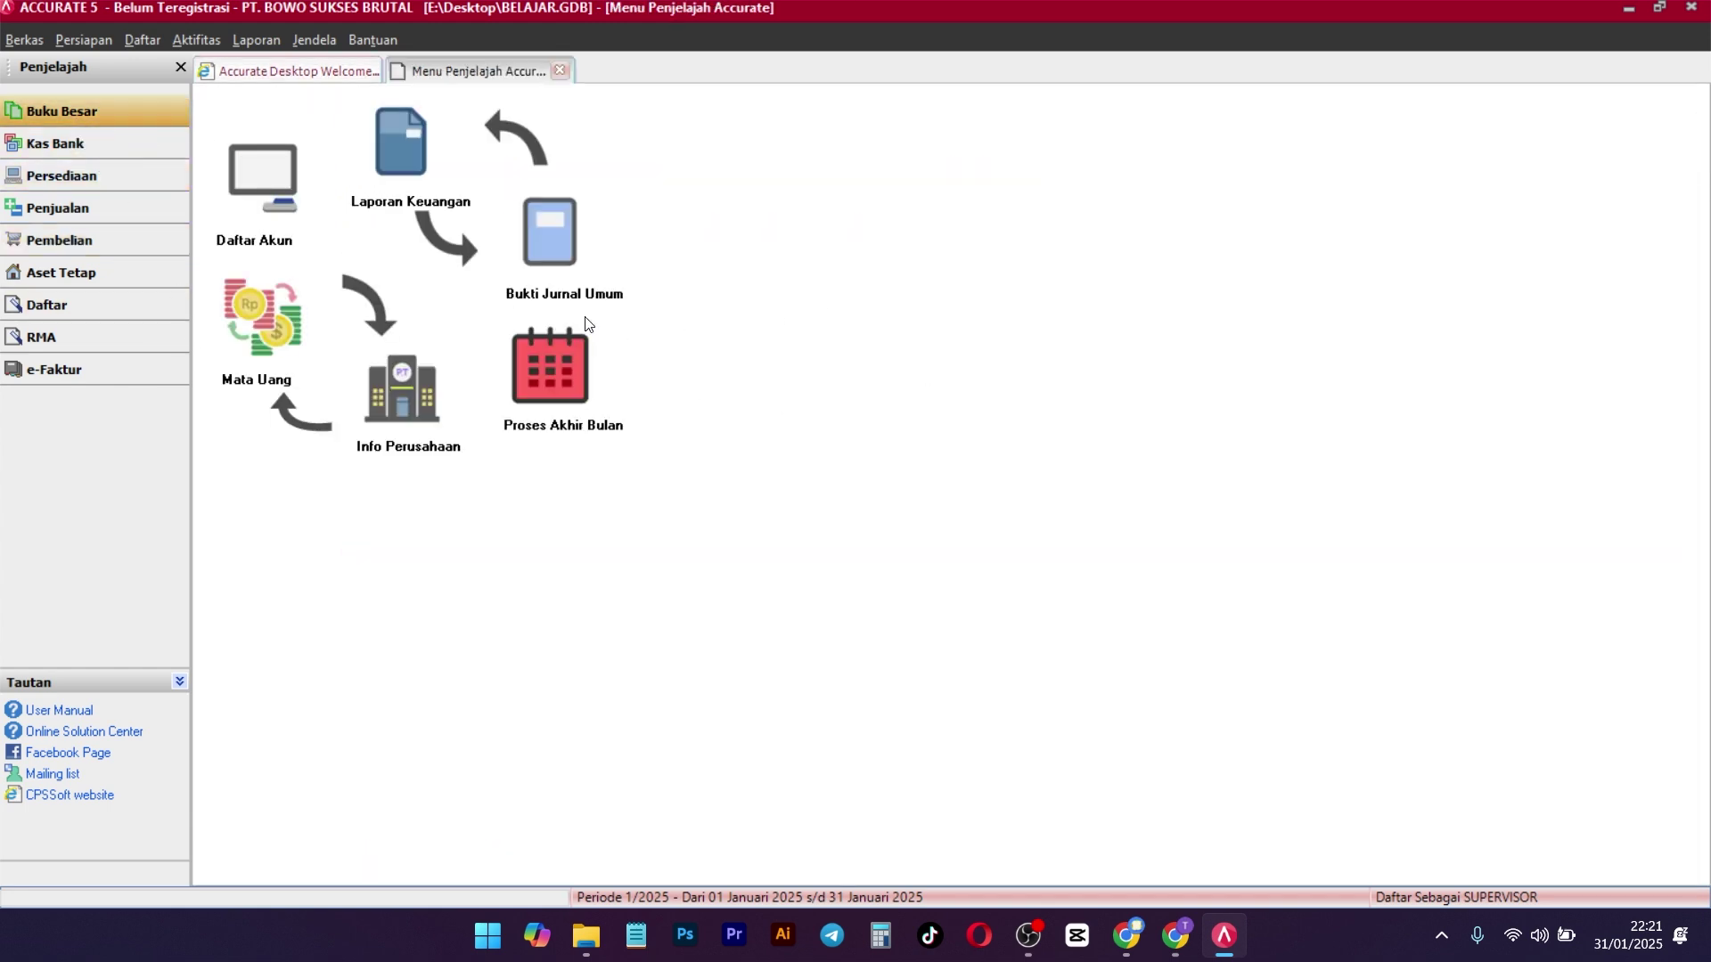
click(94, 143)
click(84, 175)
click(78, 210)
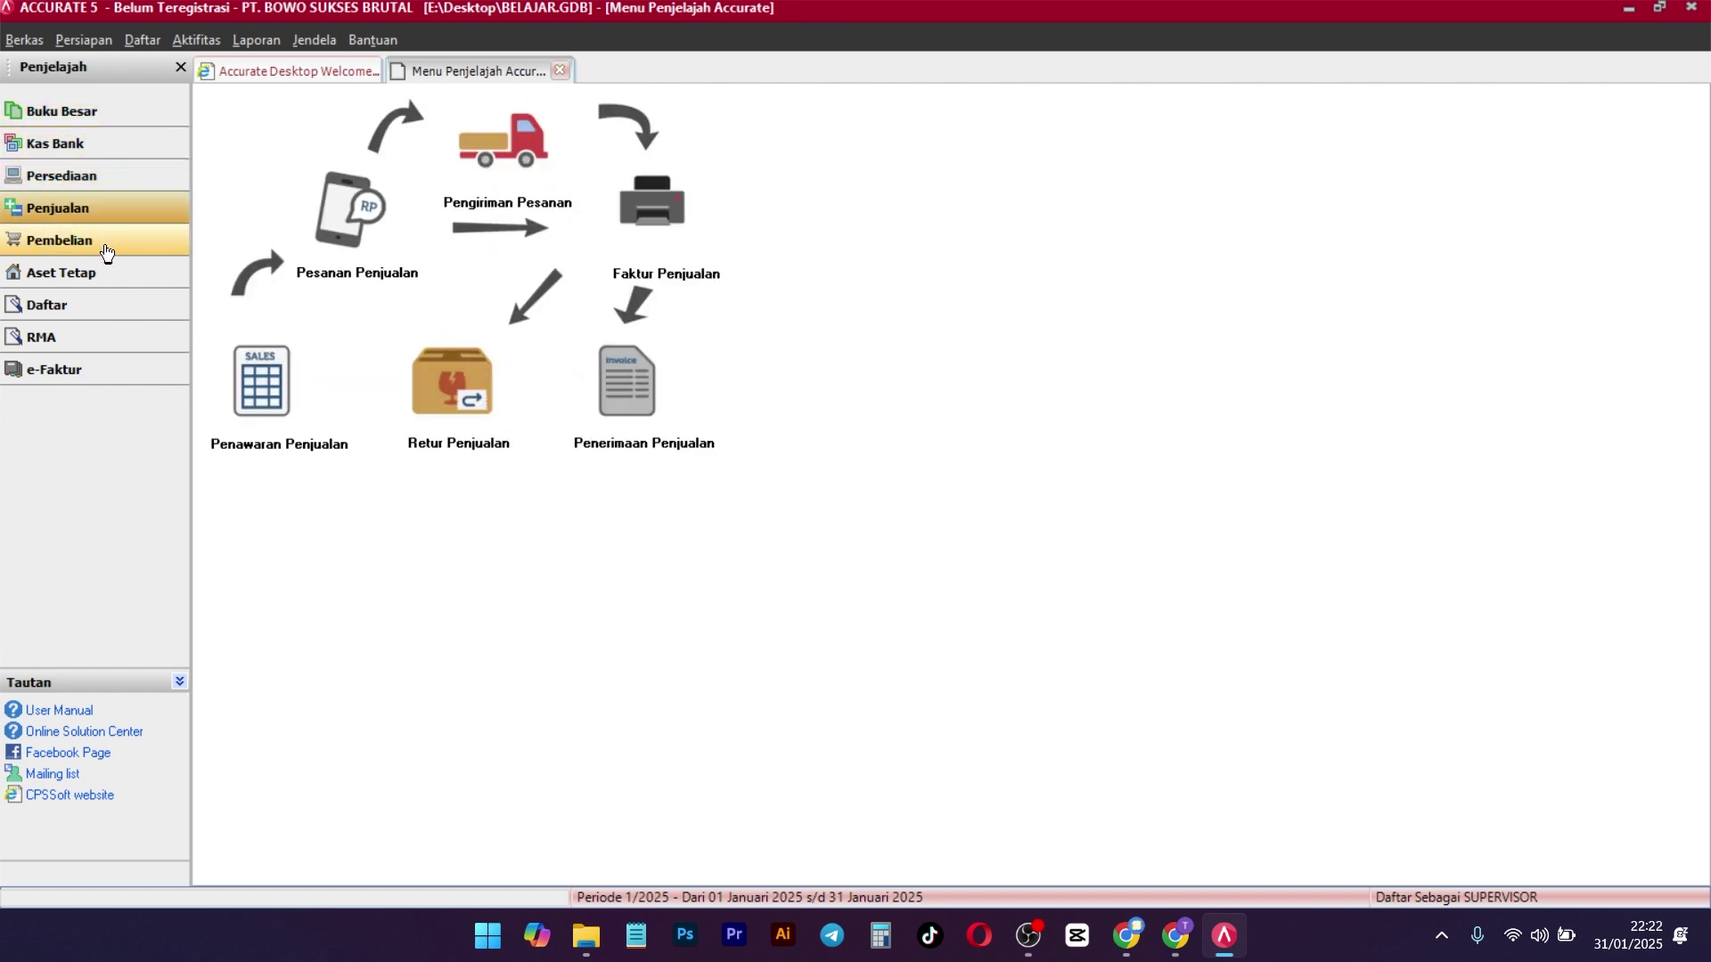
click(63, 369)
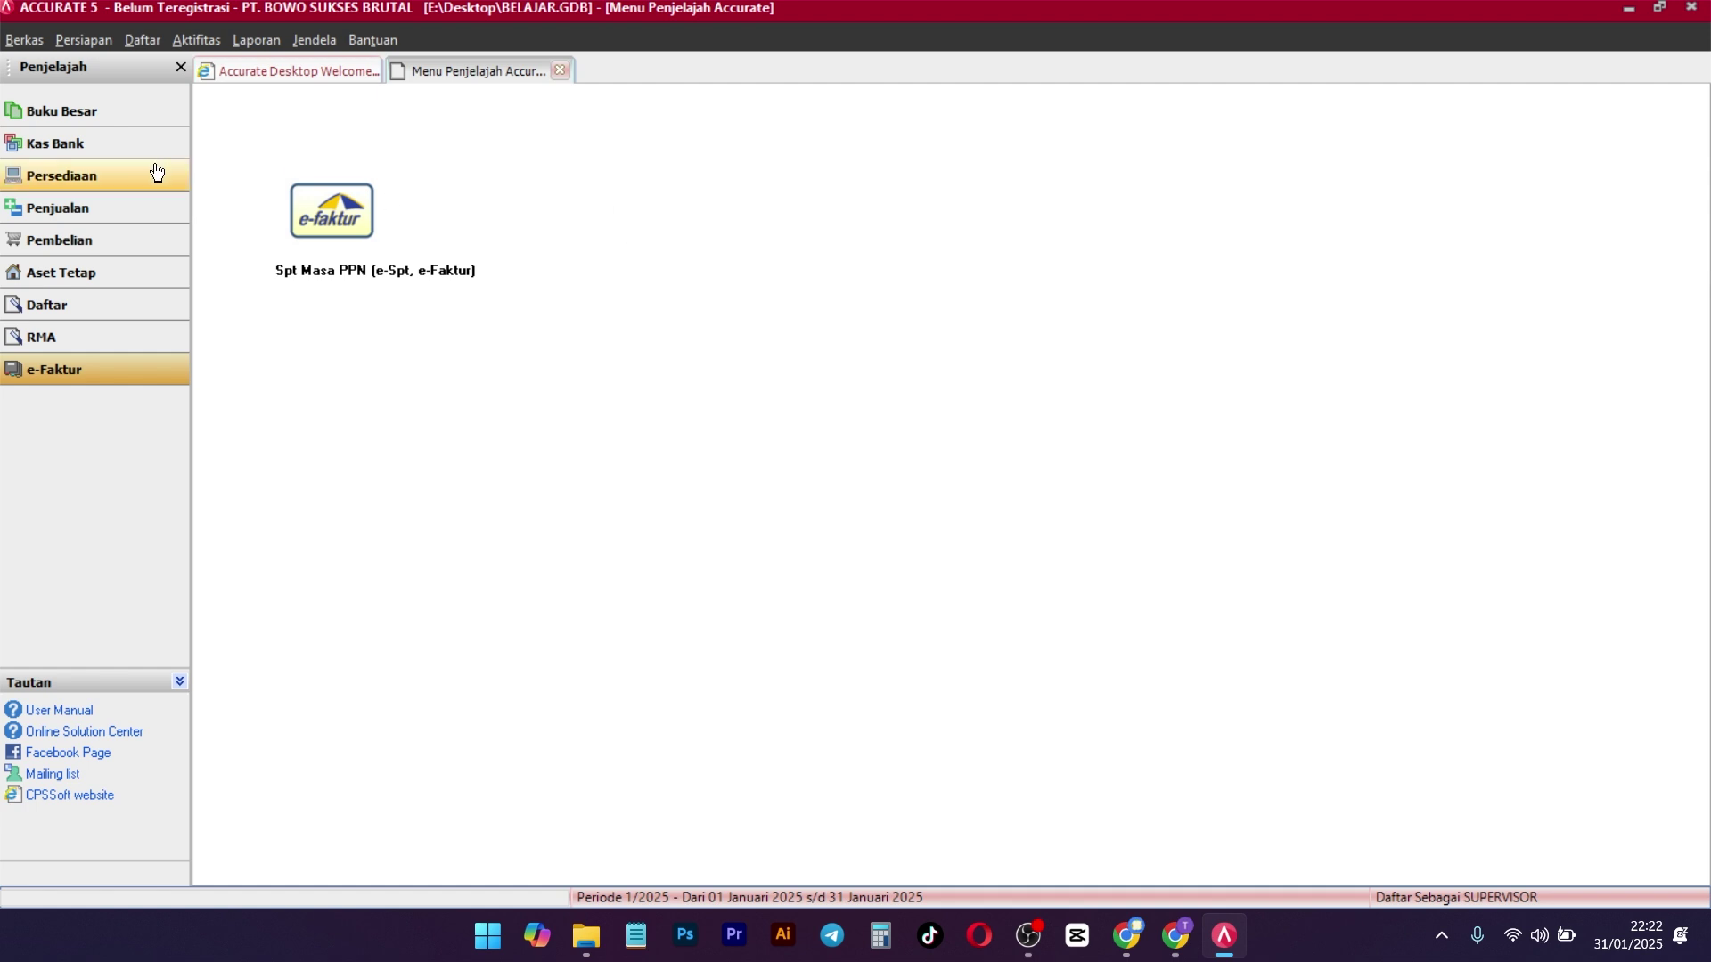
click(78, 312)
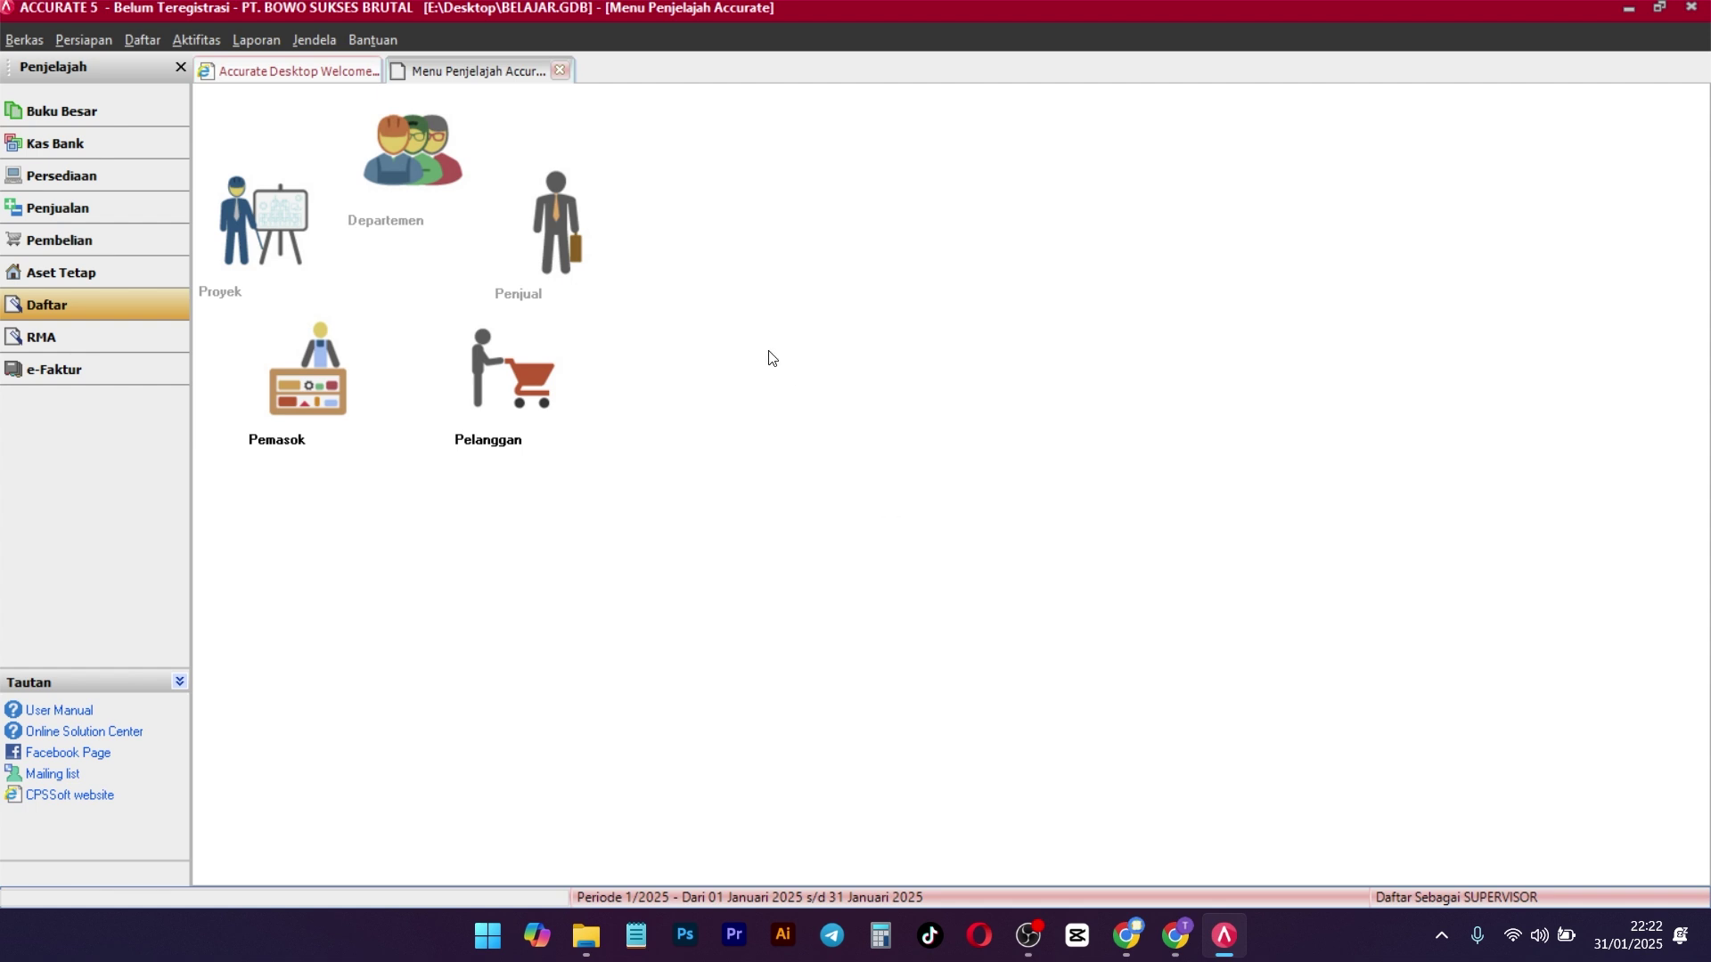
click(110, 122)
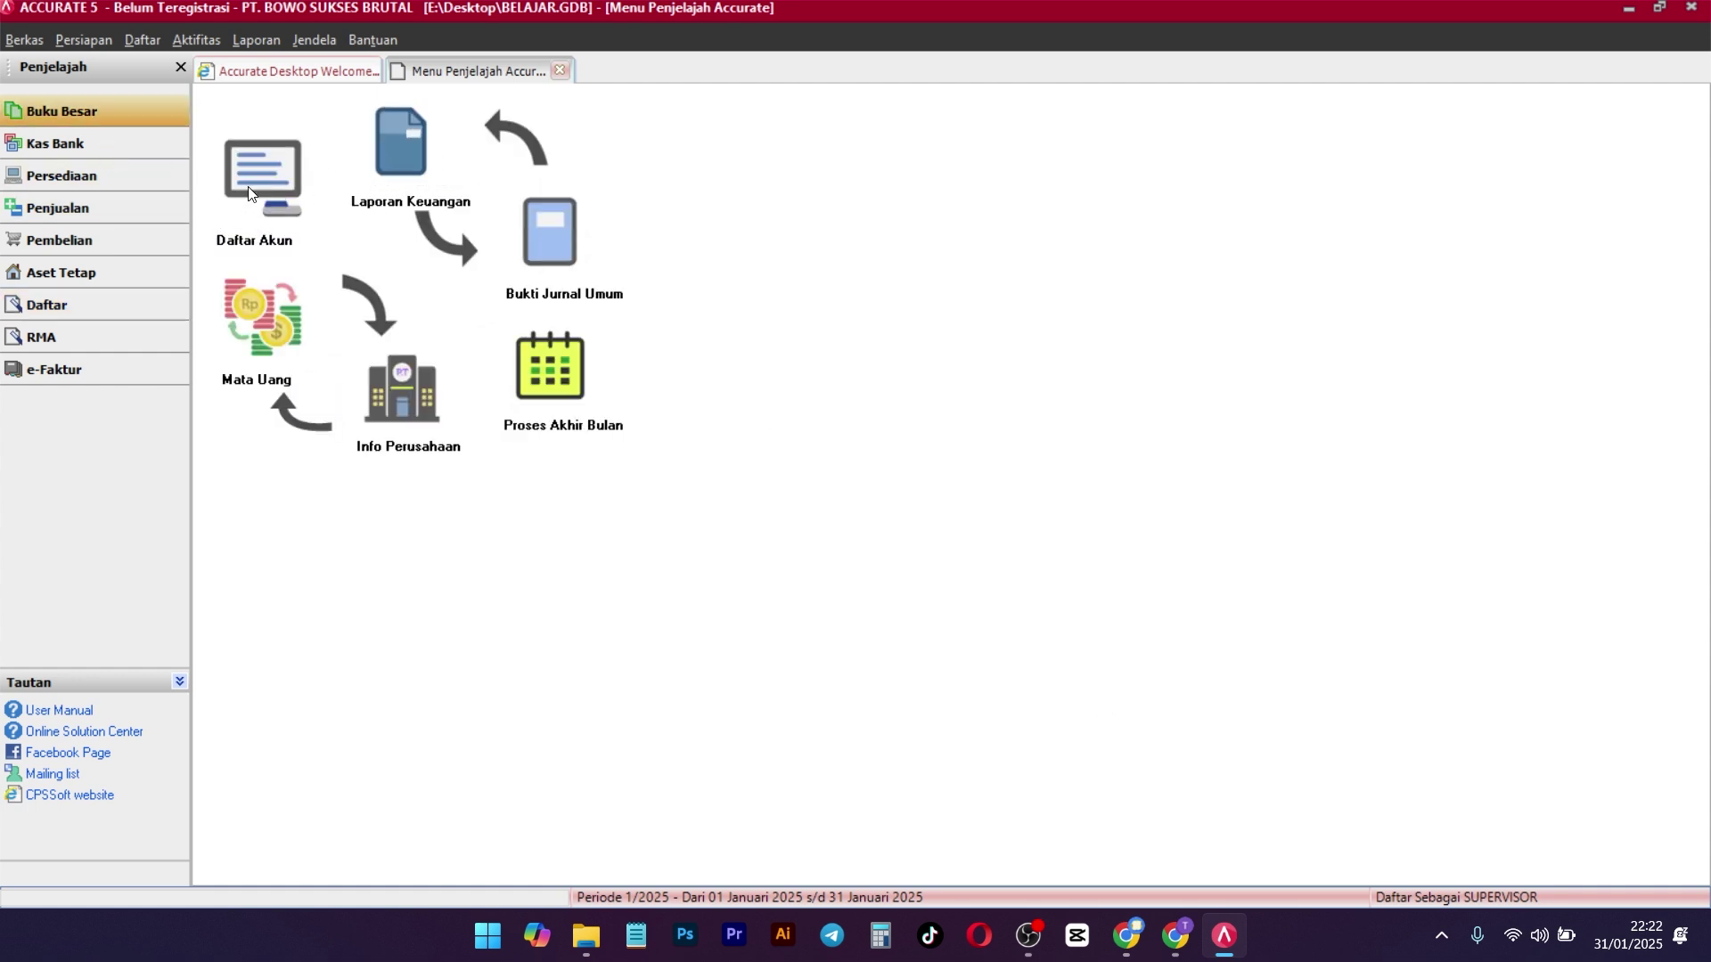
click(125, 176)
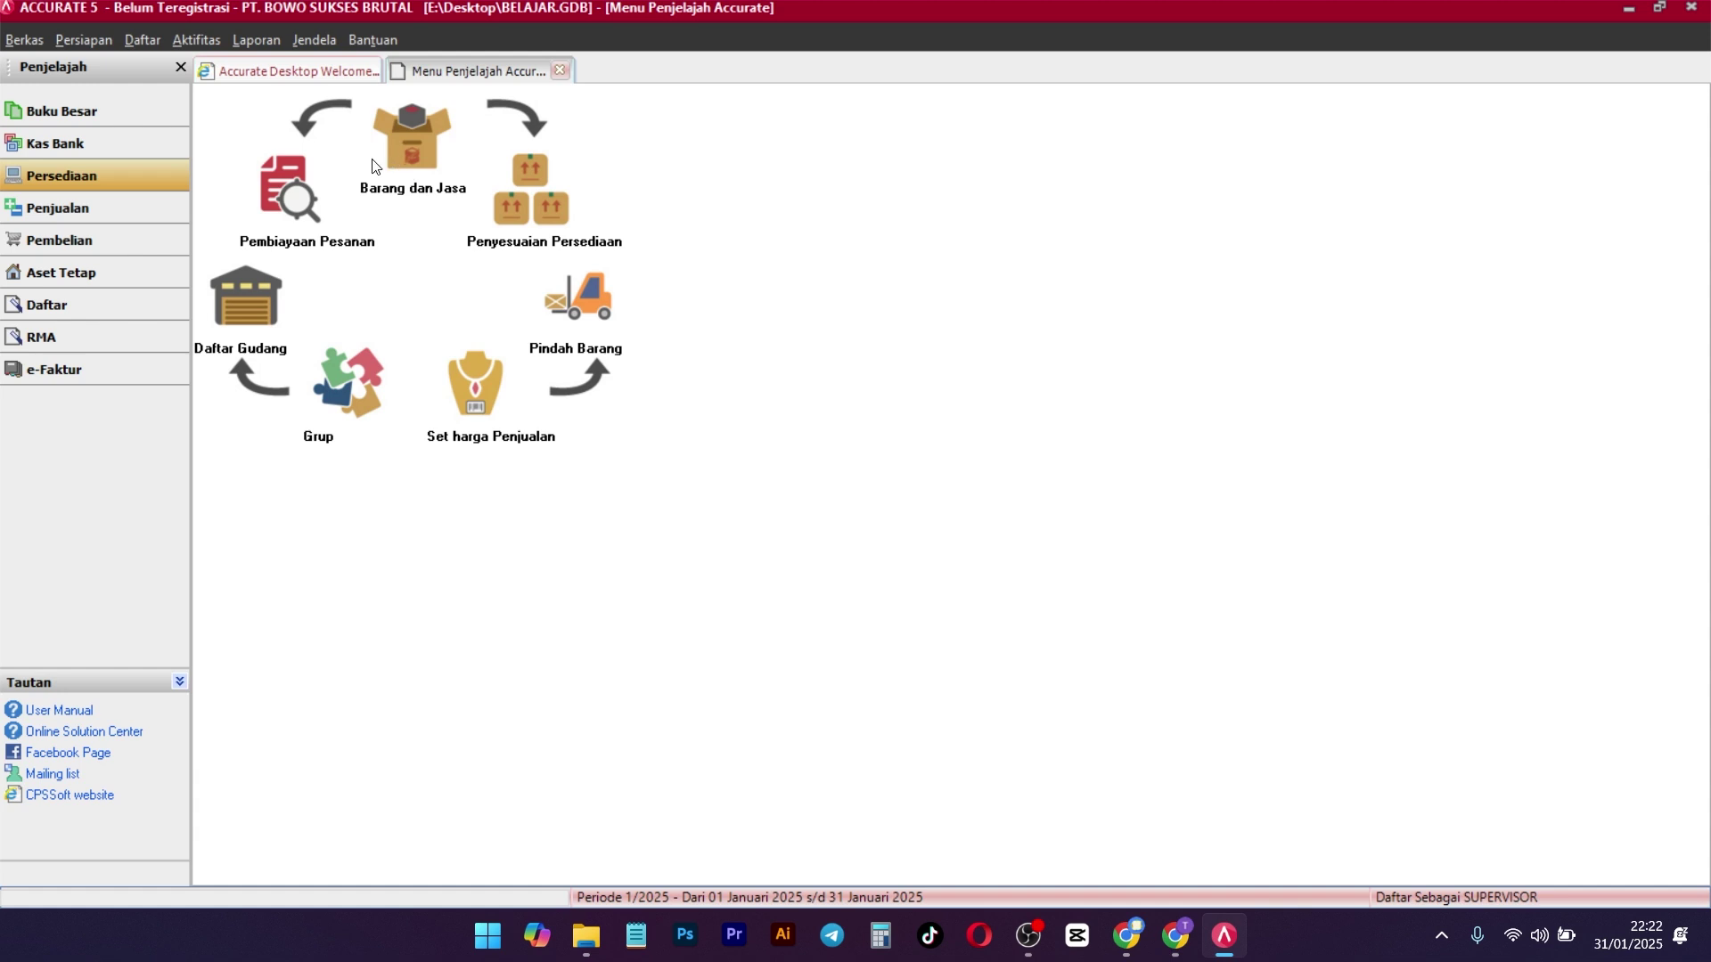
click(74, 318)
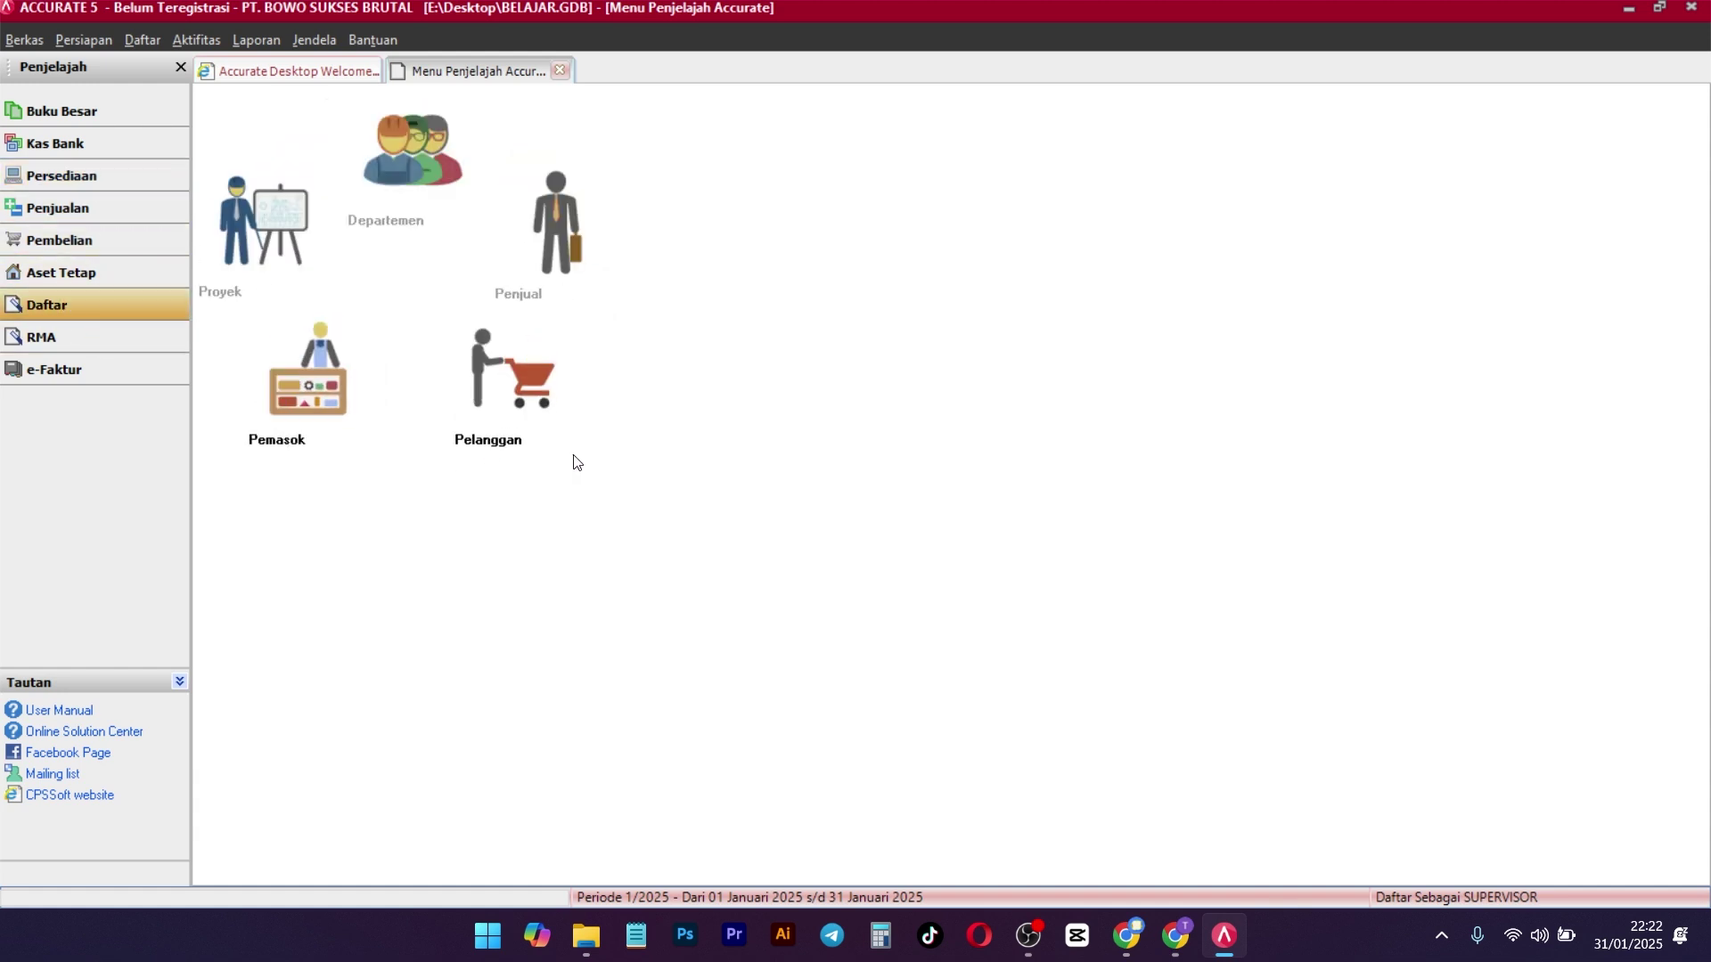
click(88, 267)
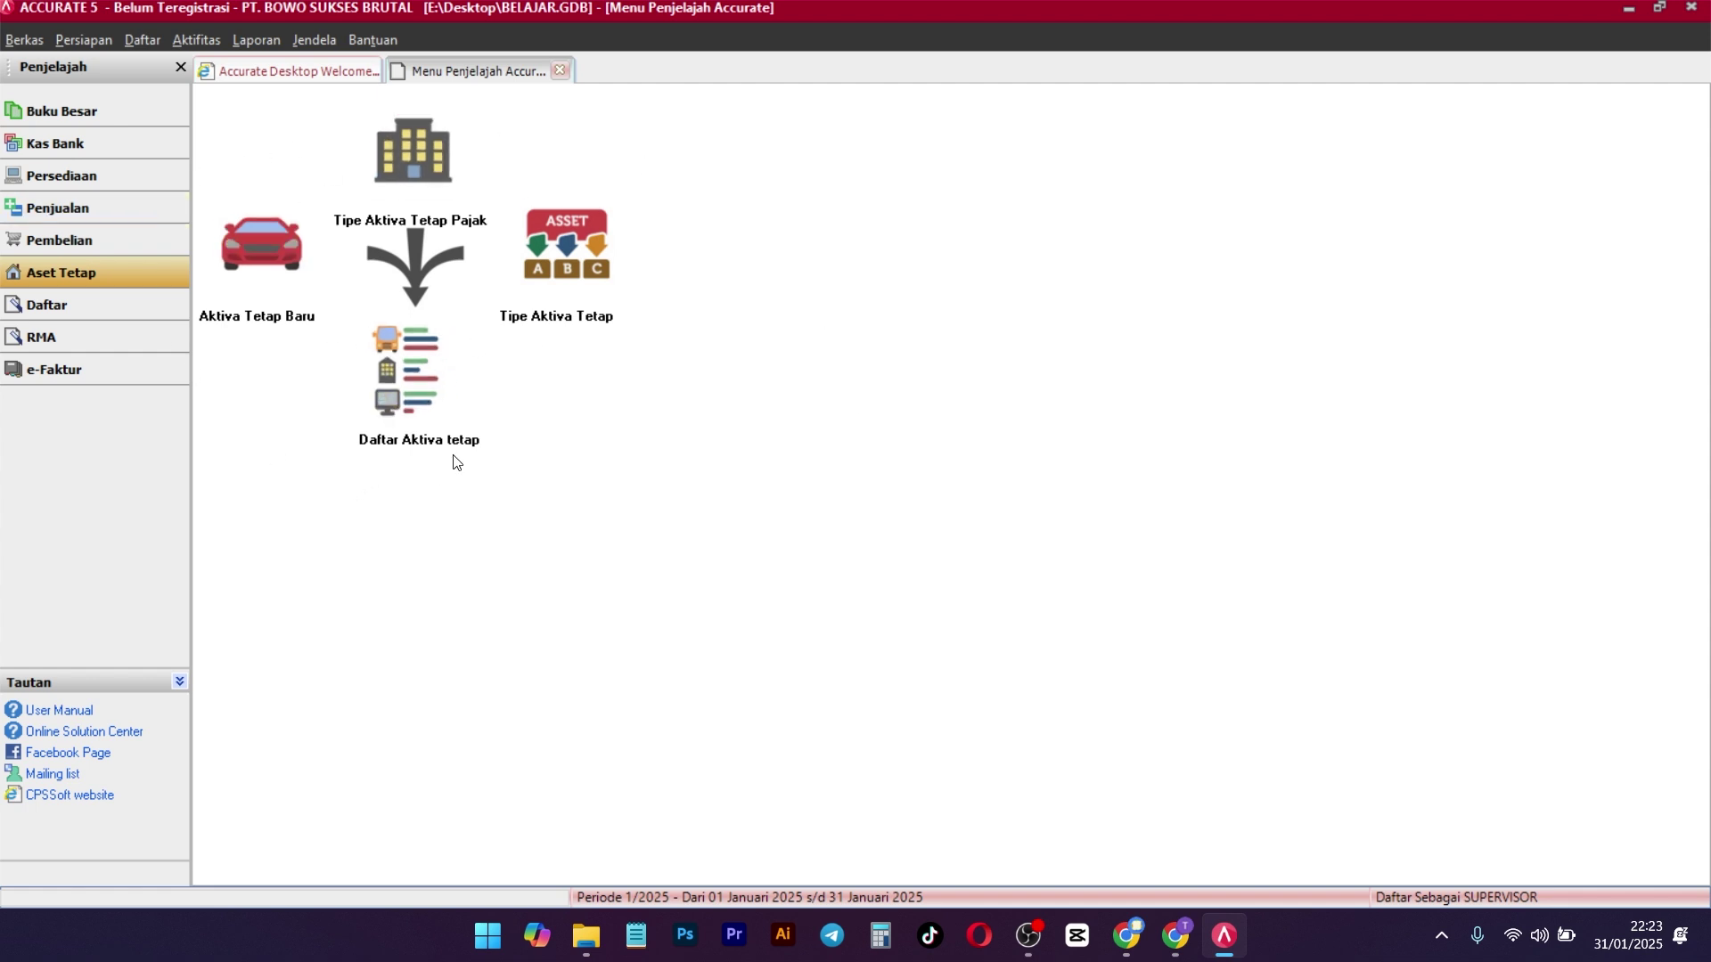
Open the Daftar Akun from the Buku Besar module and examine the Bank account's balance
click(126, 107)
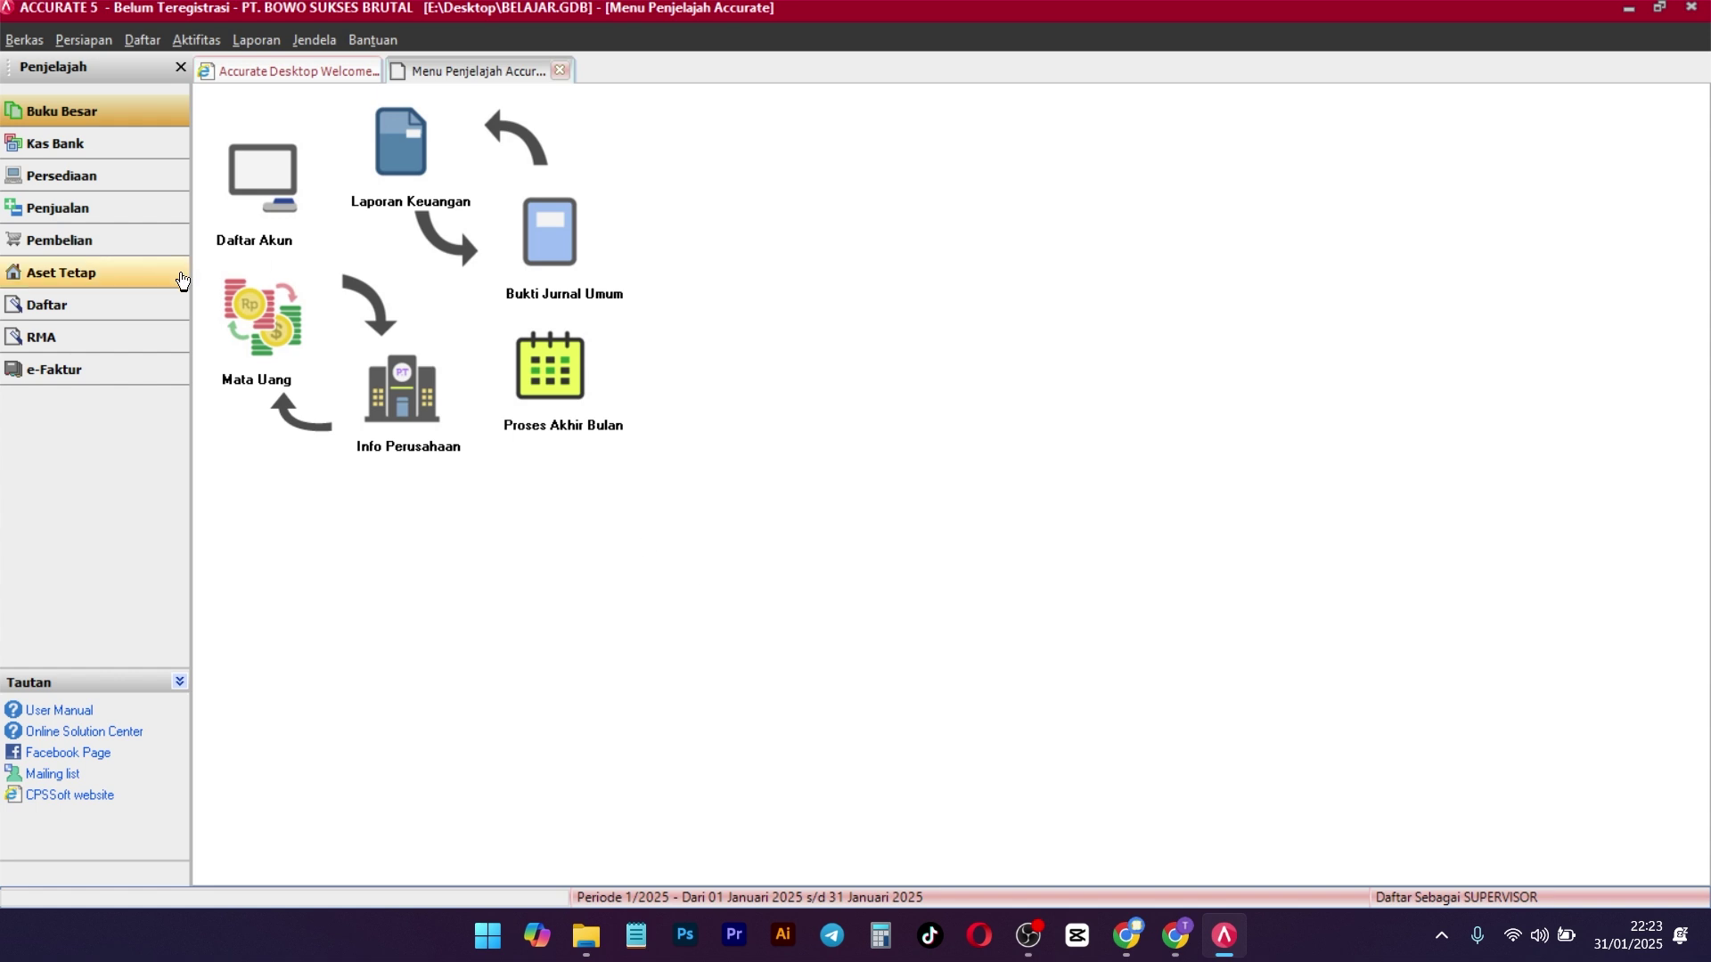
click(285, 214)
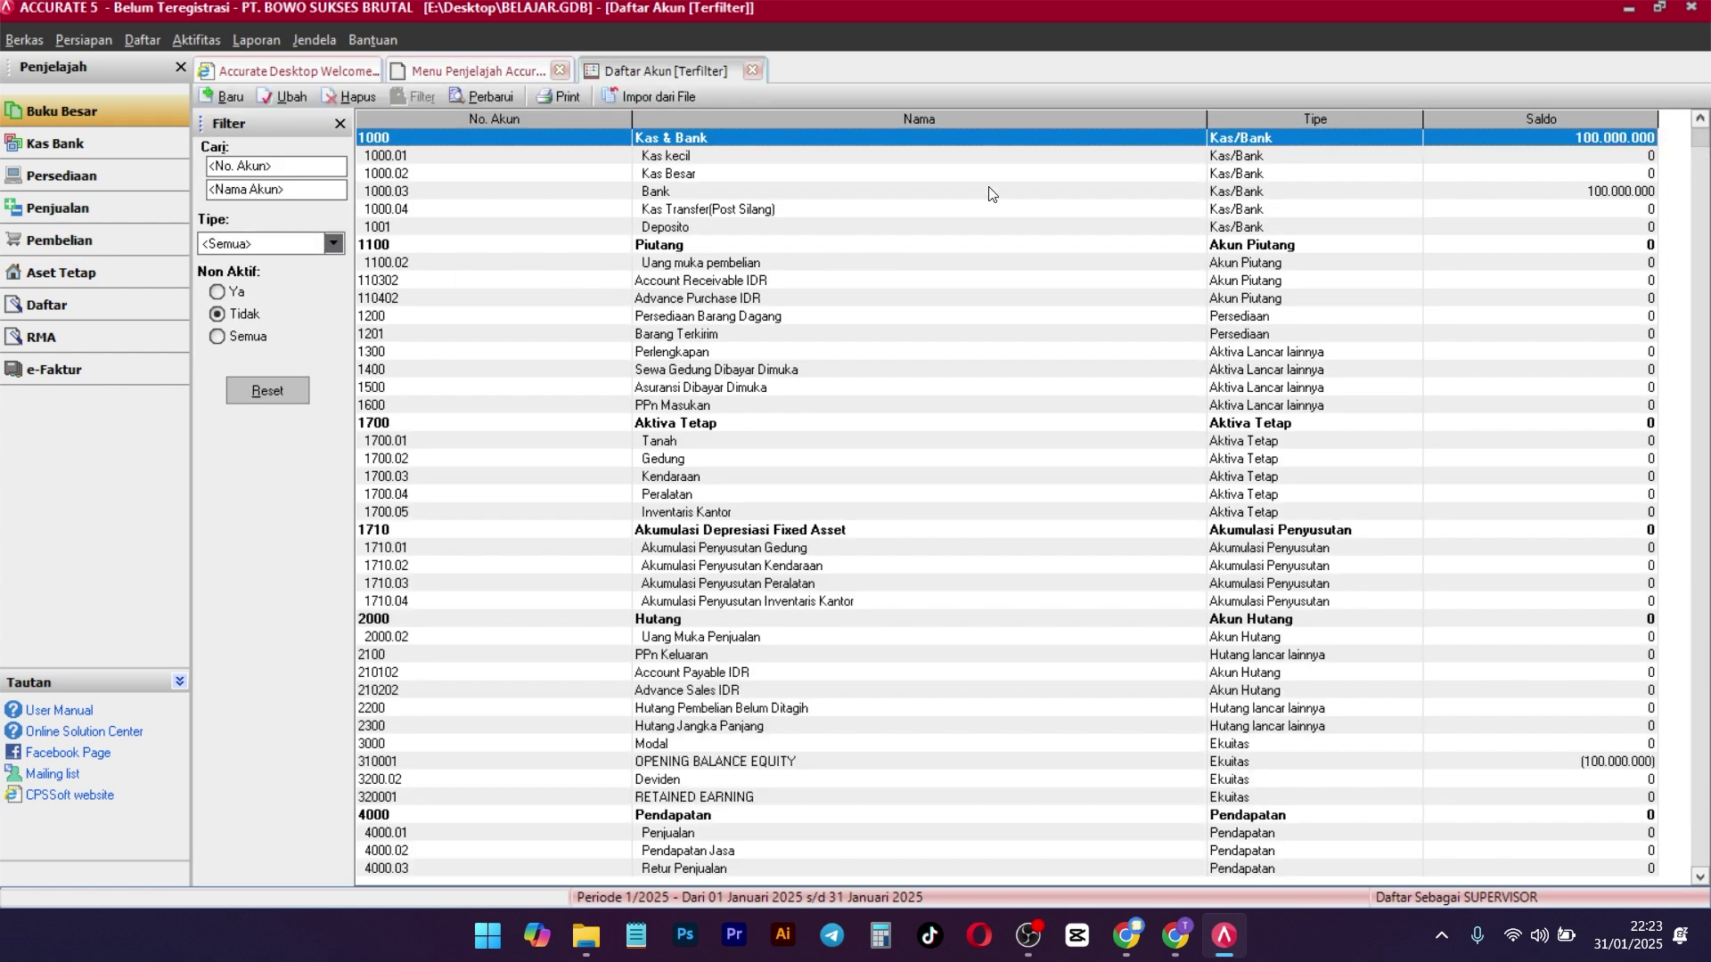
click(858, 196)
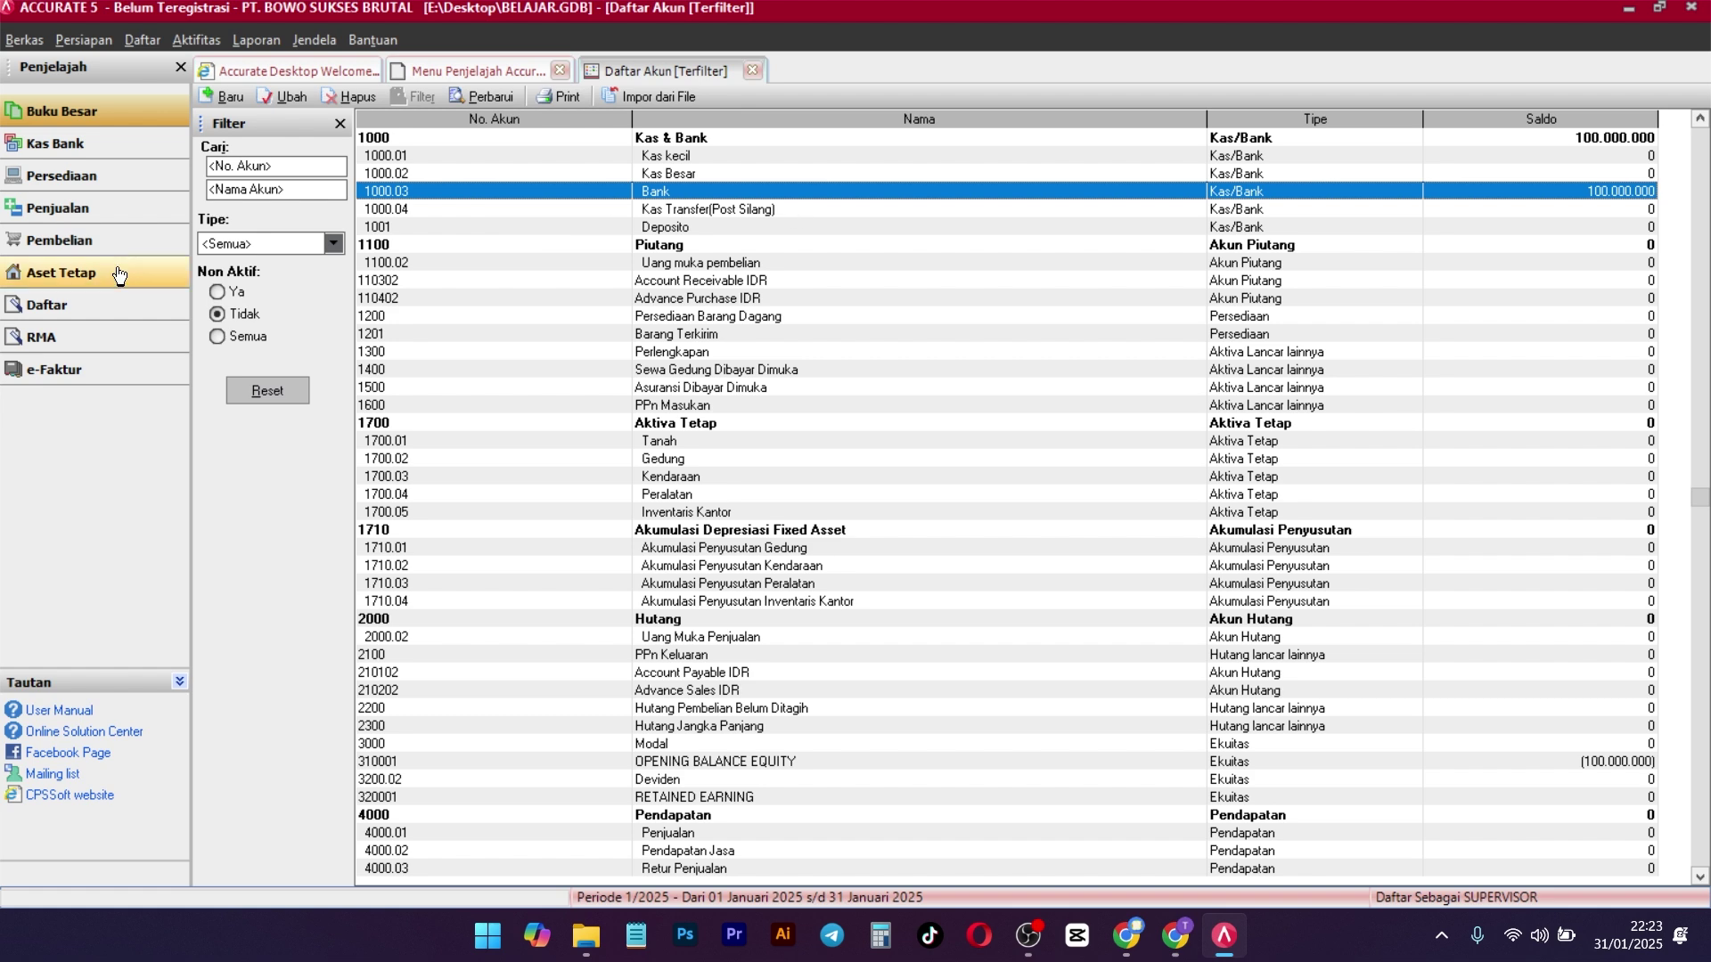
Open the Barang dan Jasa list from the Persediaan module and include items with zero quantity
click(75, 177)
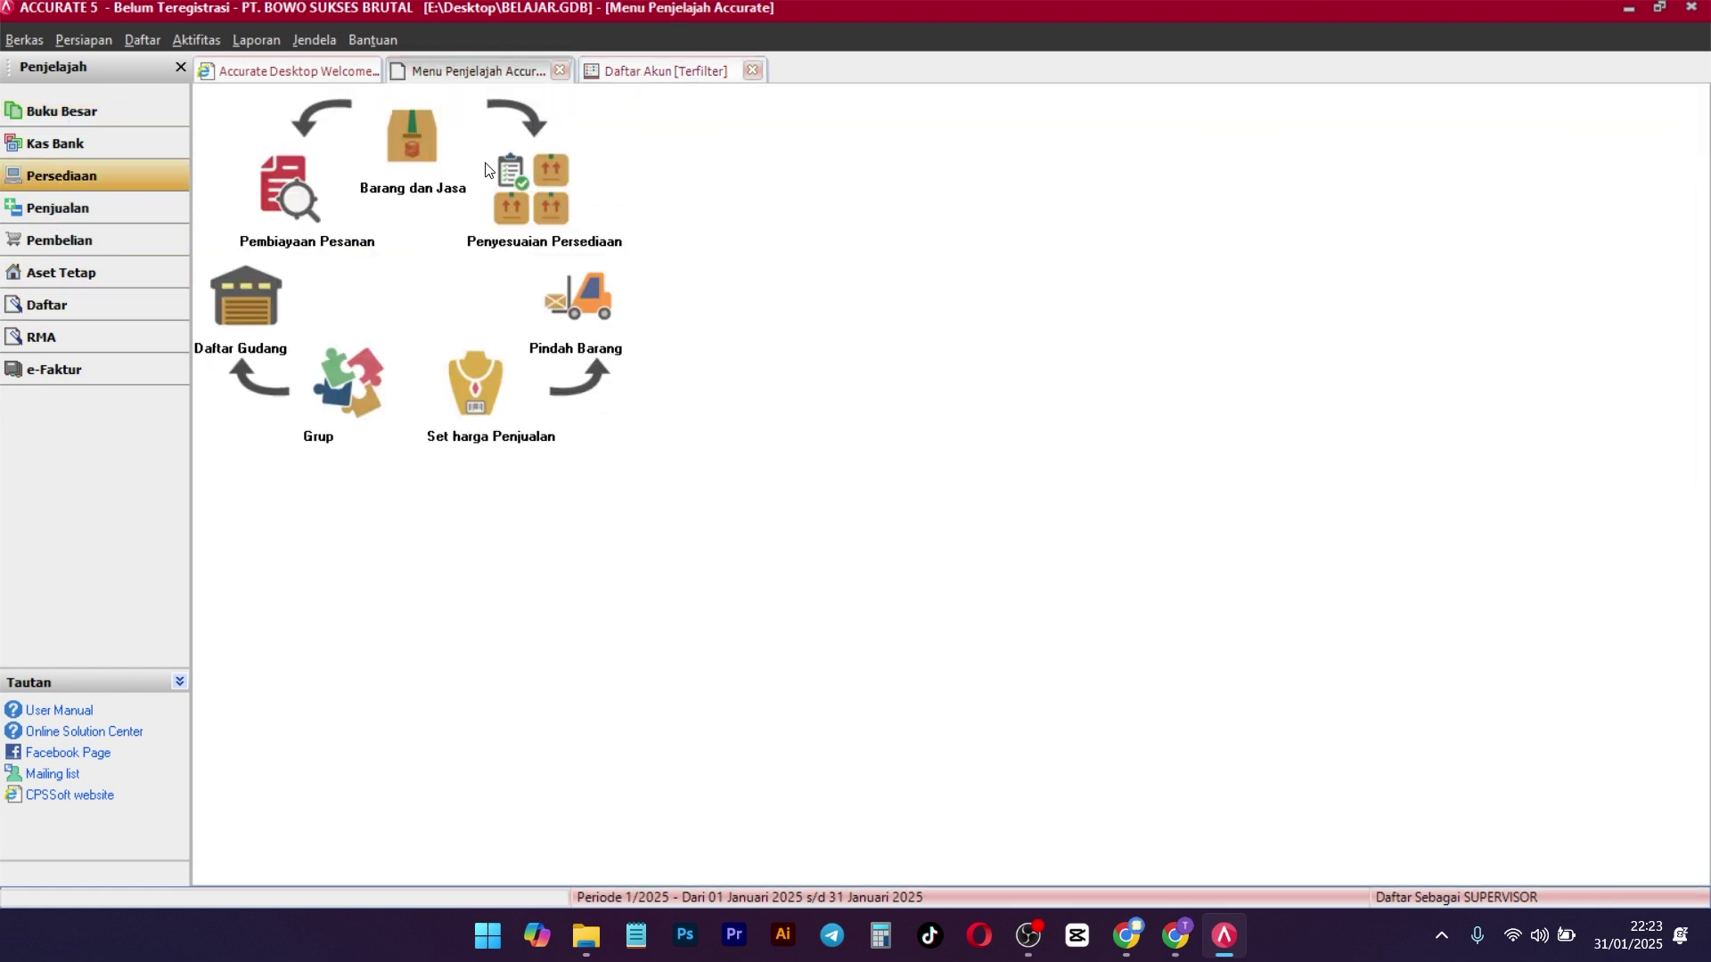
click(412, 157)
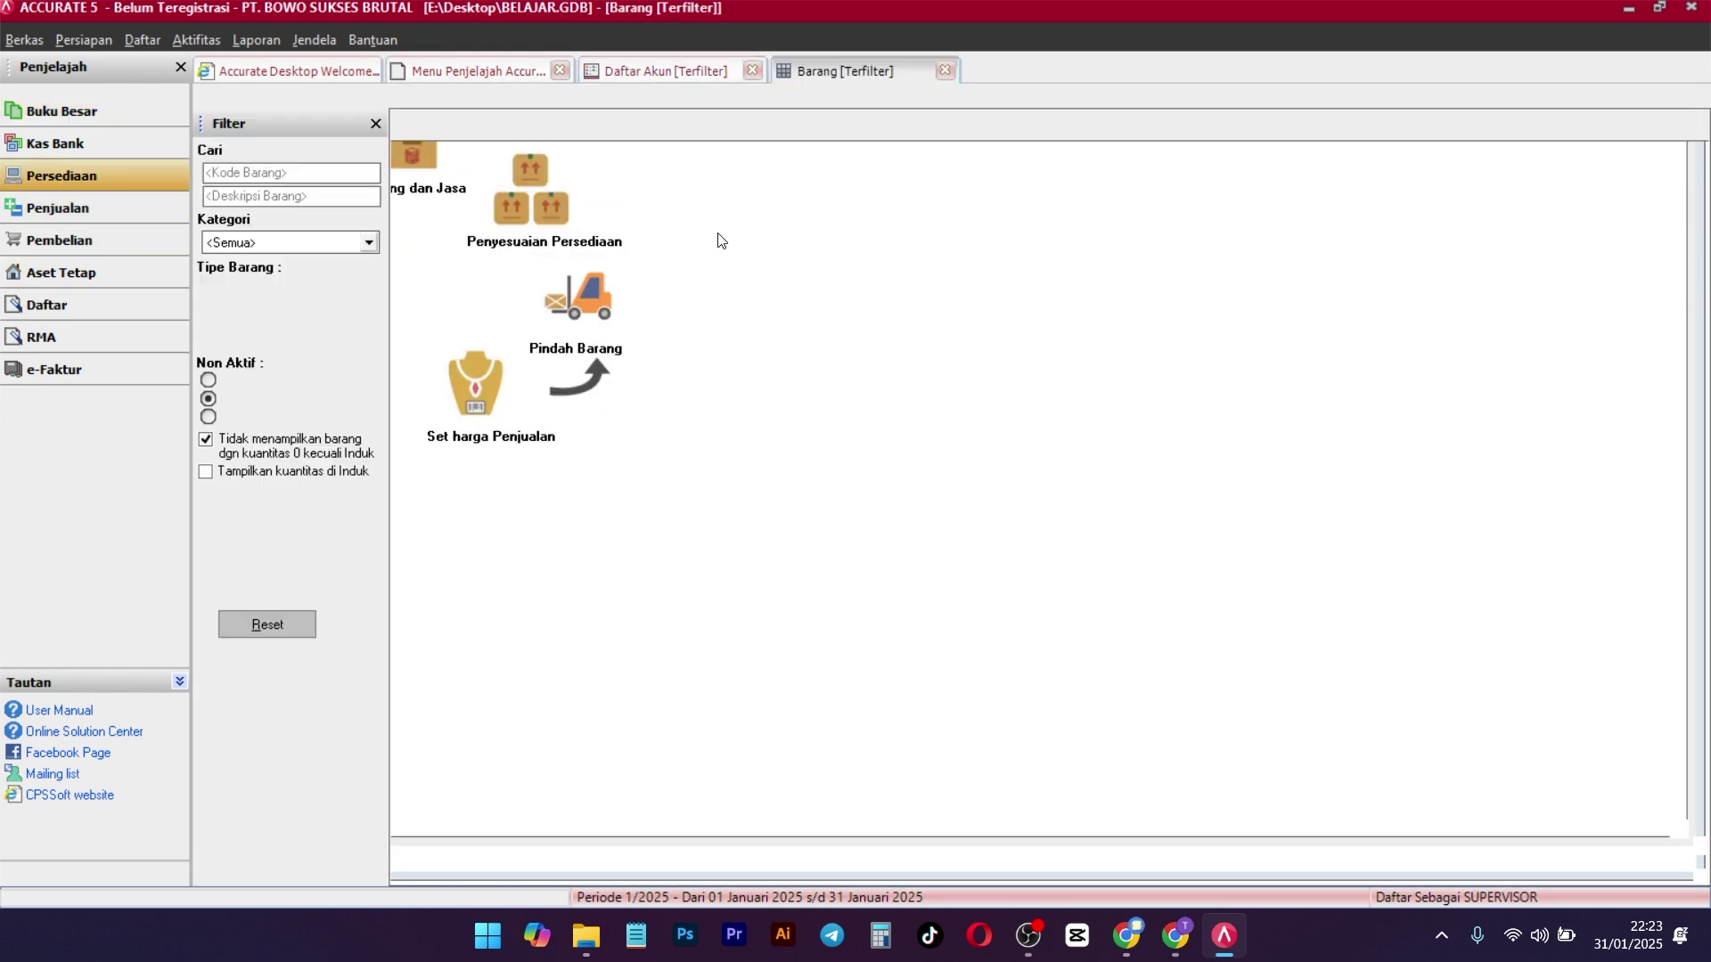
click(225, 439)
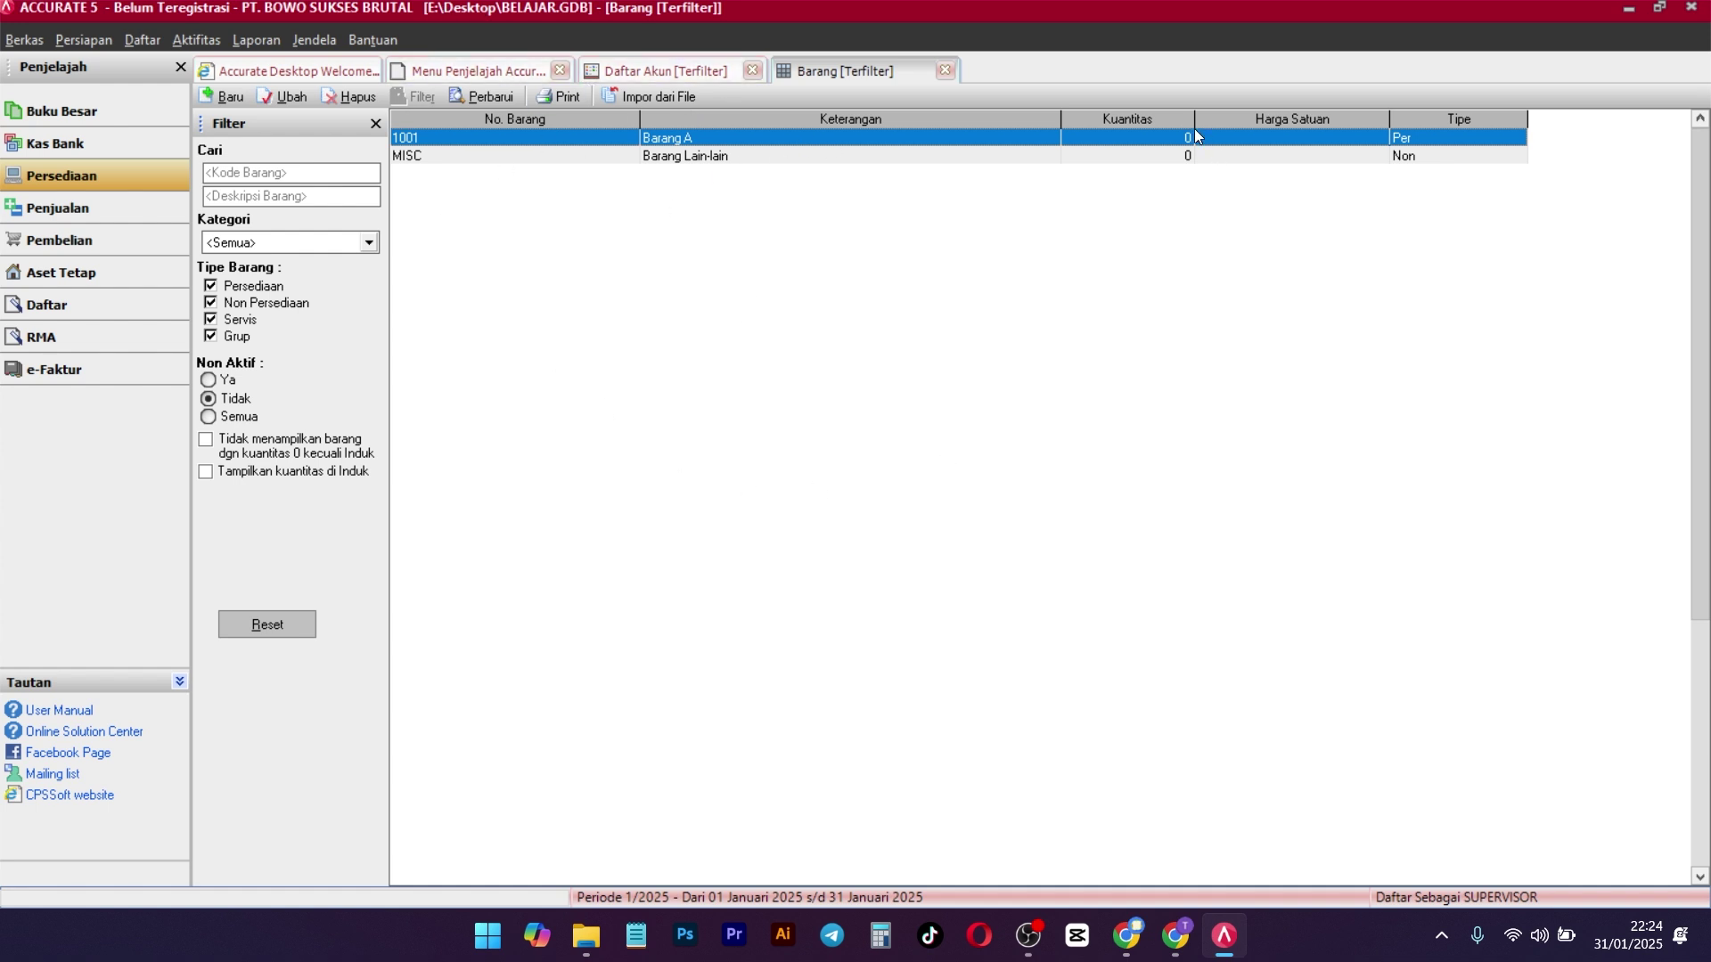
Close the Daftar Akun and Menu Penjelajah pages, keeping the Barang list open
click(667, 69)
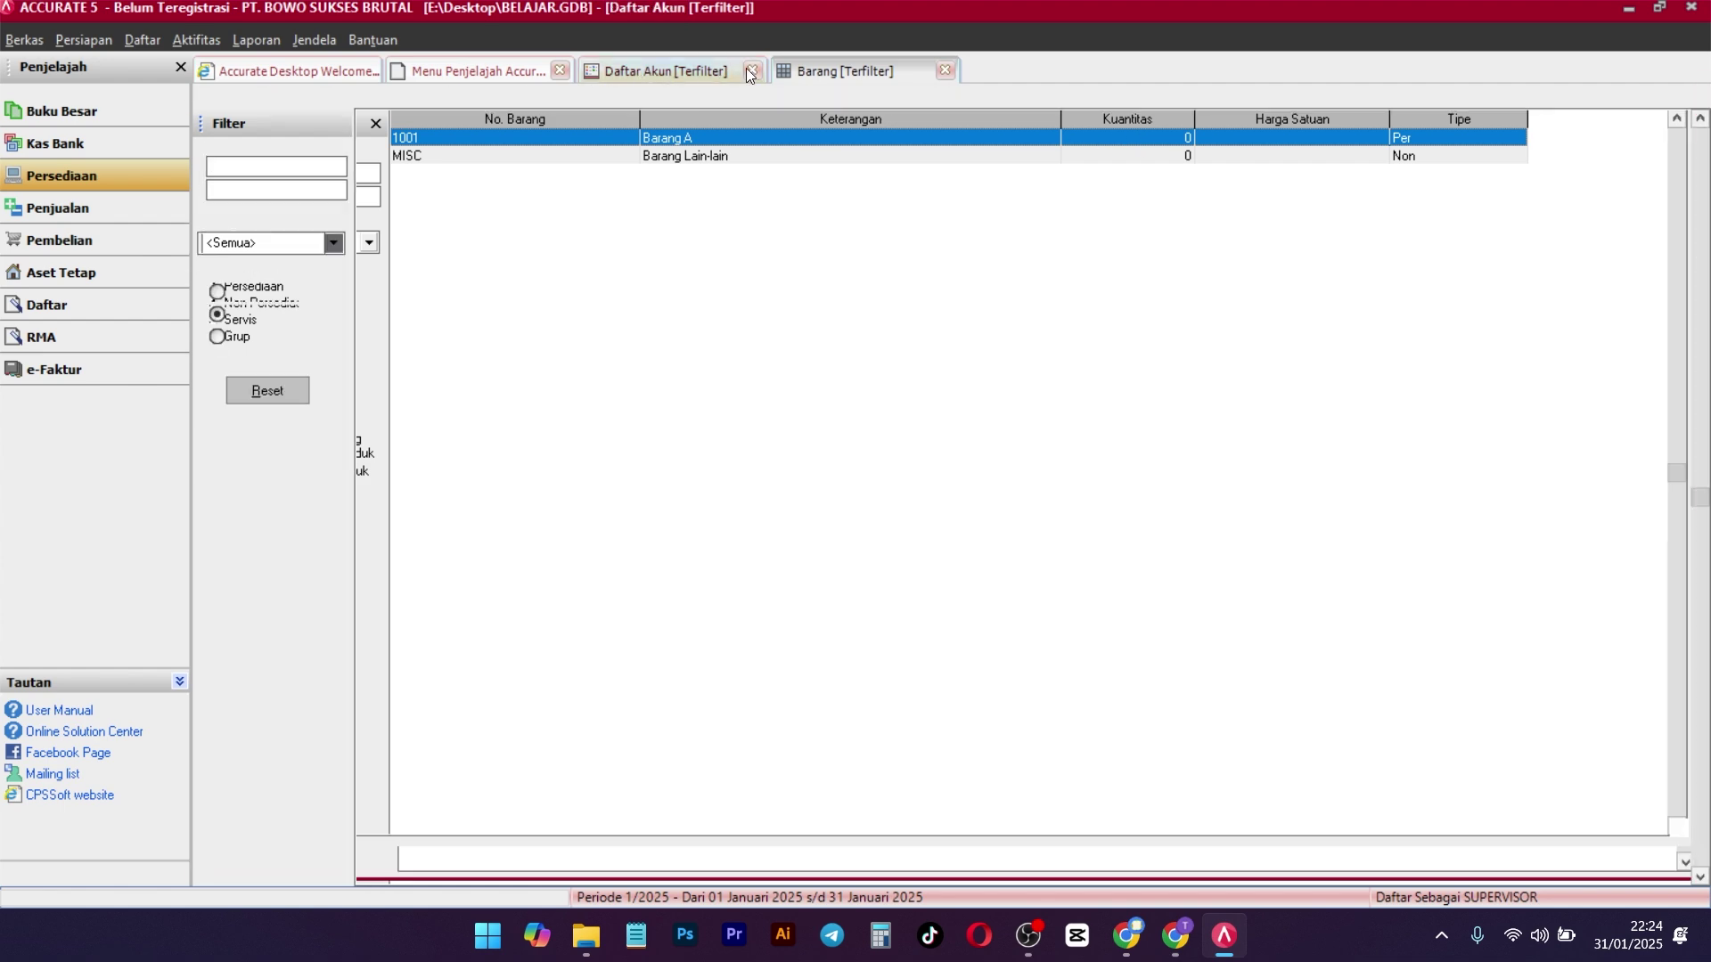
click(753, 70)
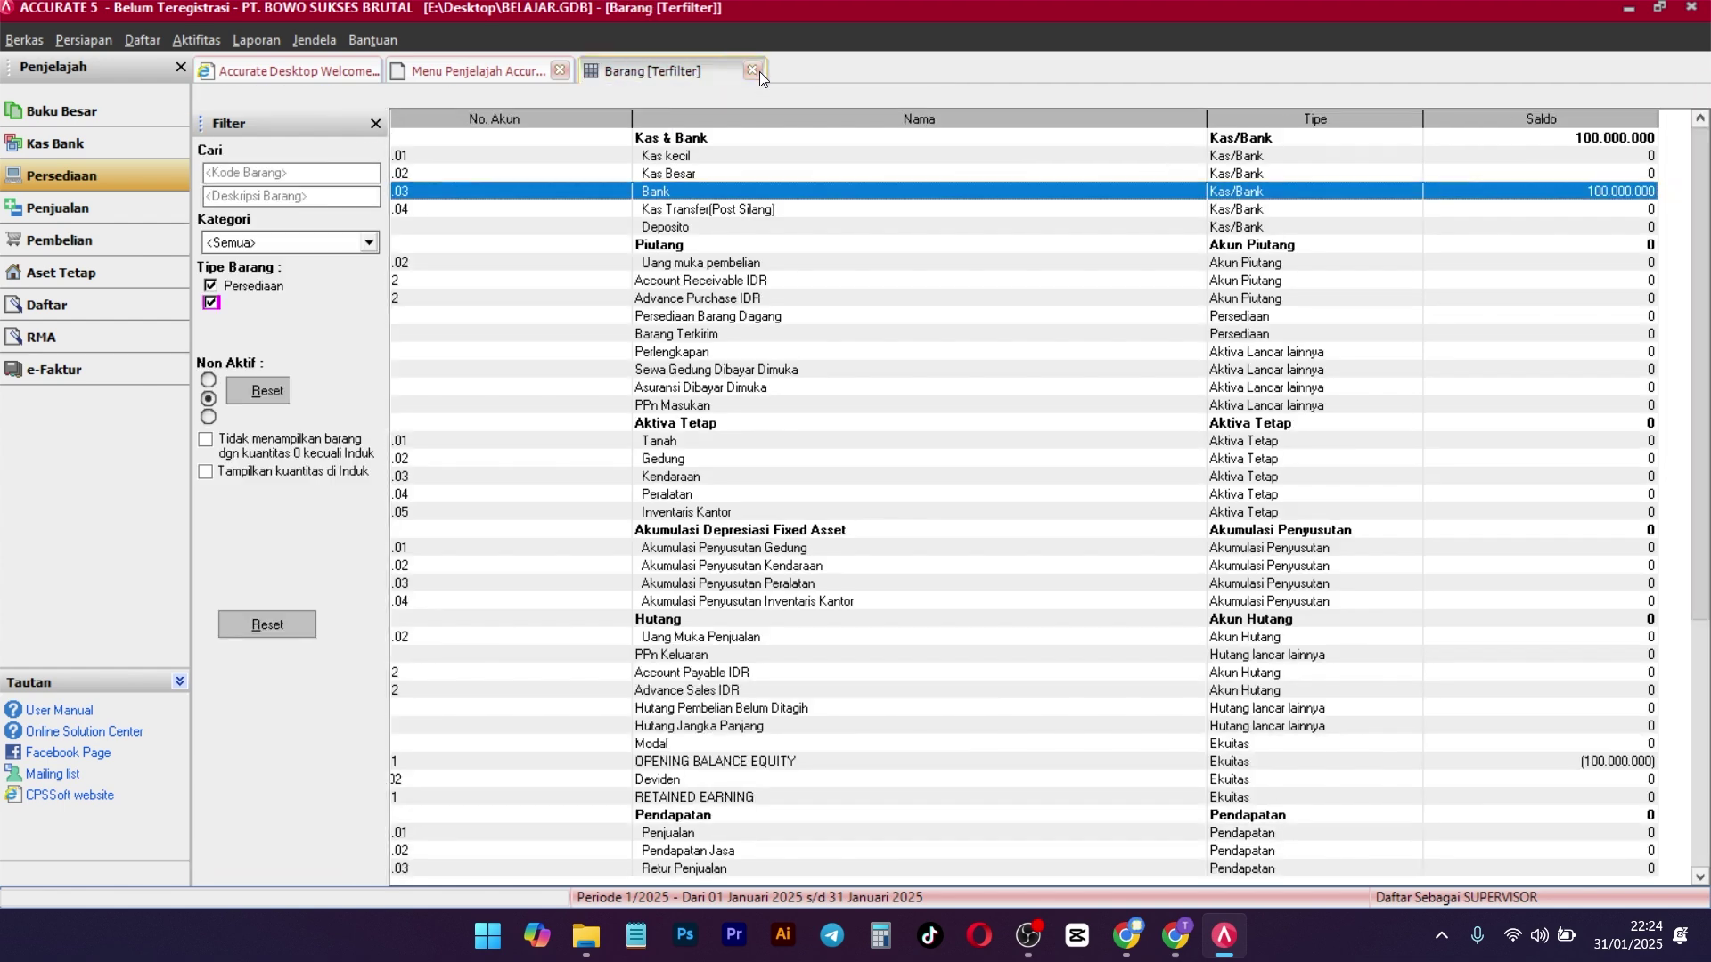
click(561, 70)
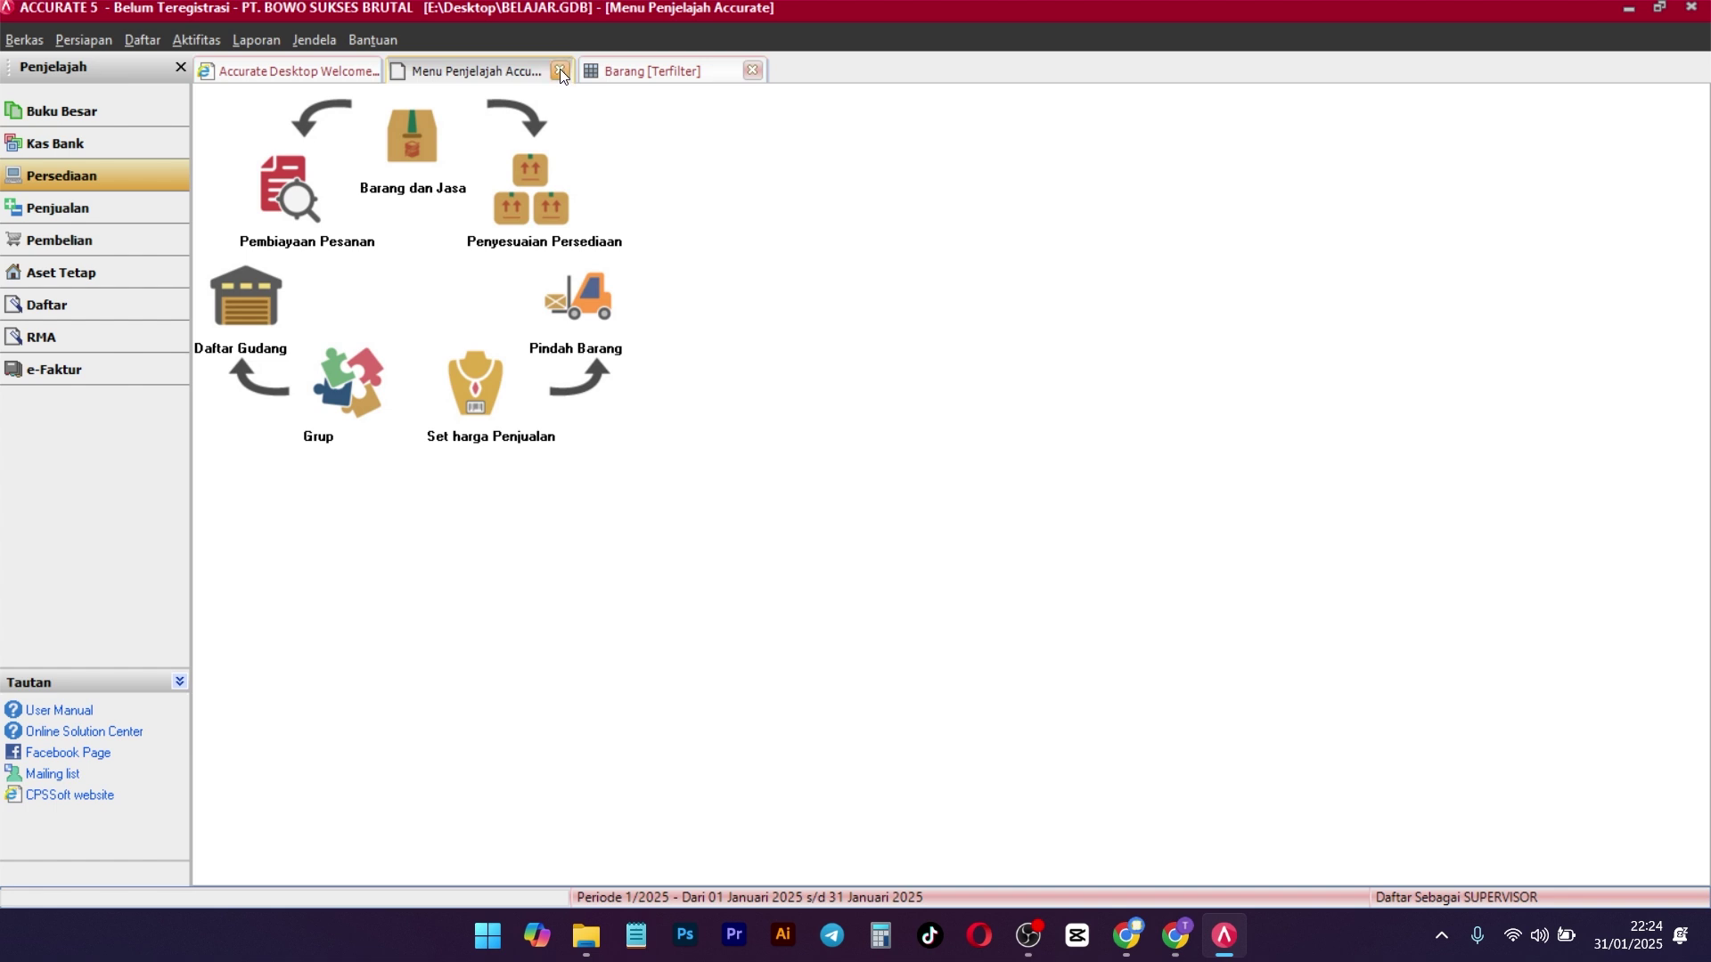
click(560, 69)
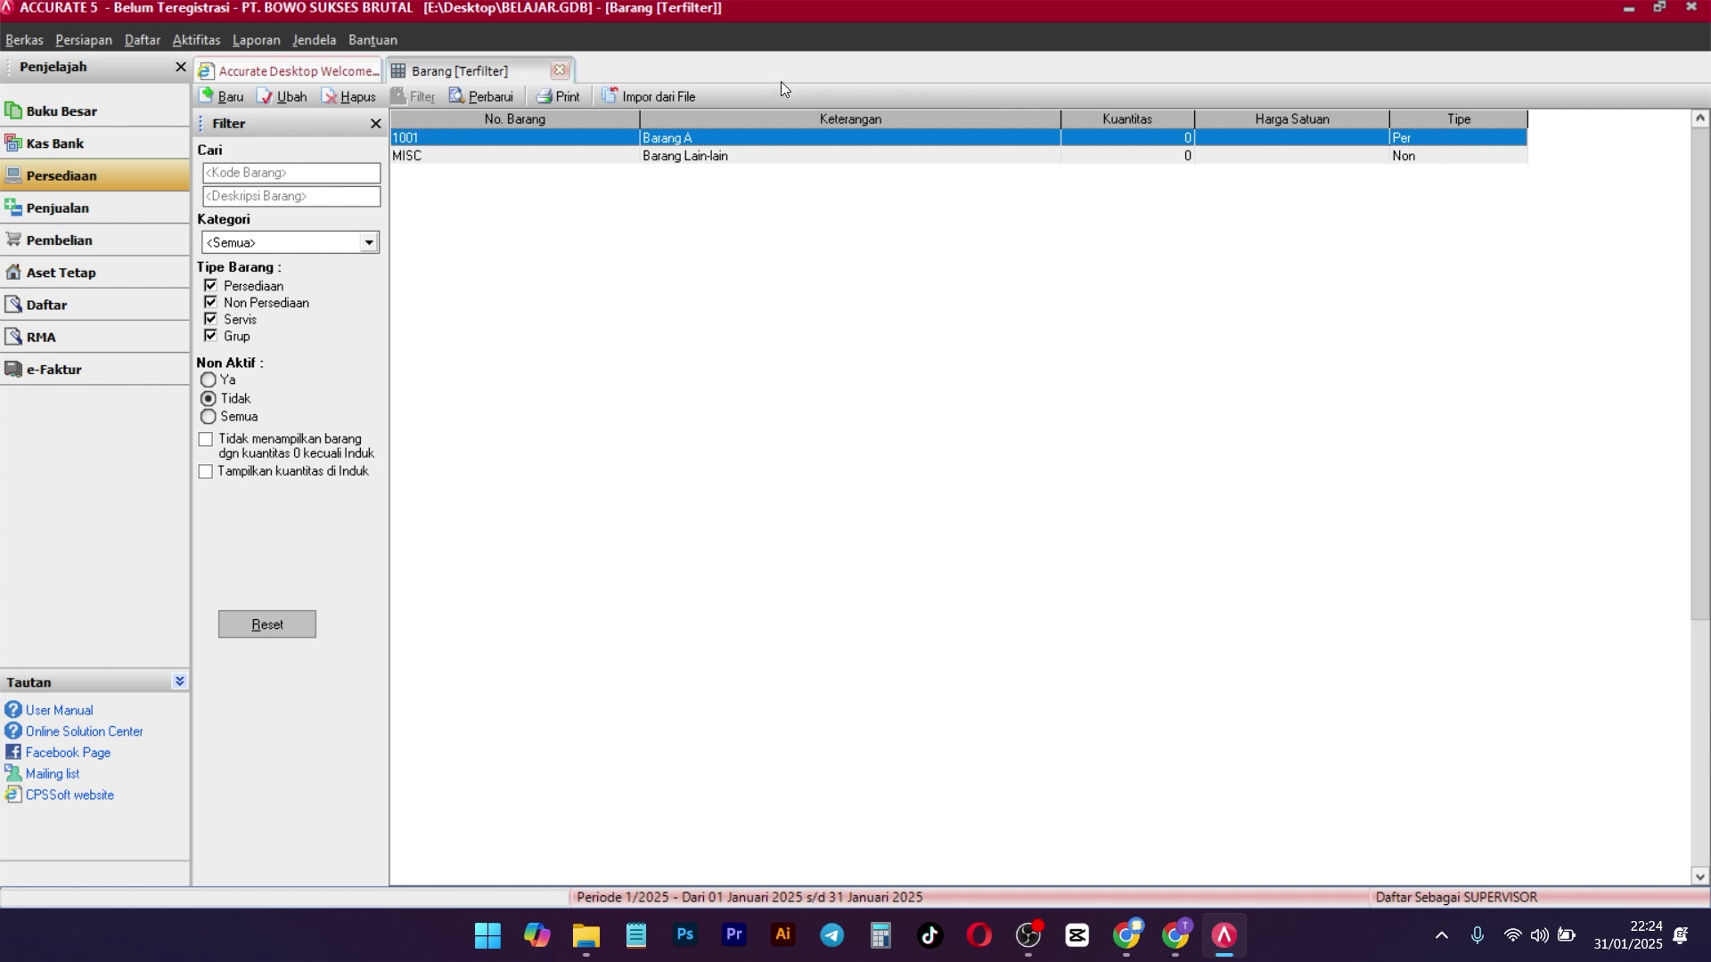
Start a new purchase requisition in the Pembelian module and add item 1001, Barang A
click(78, 239)
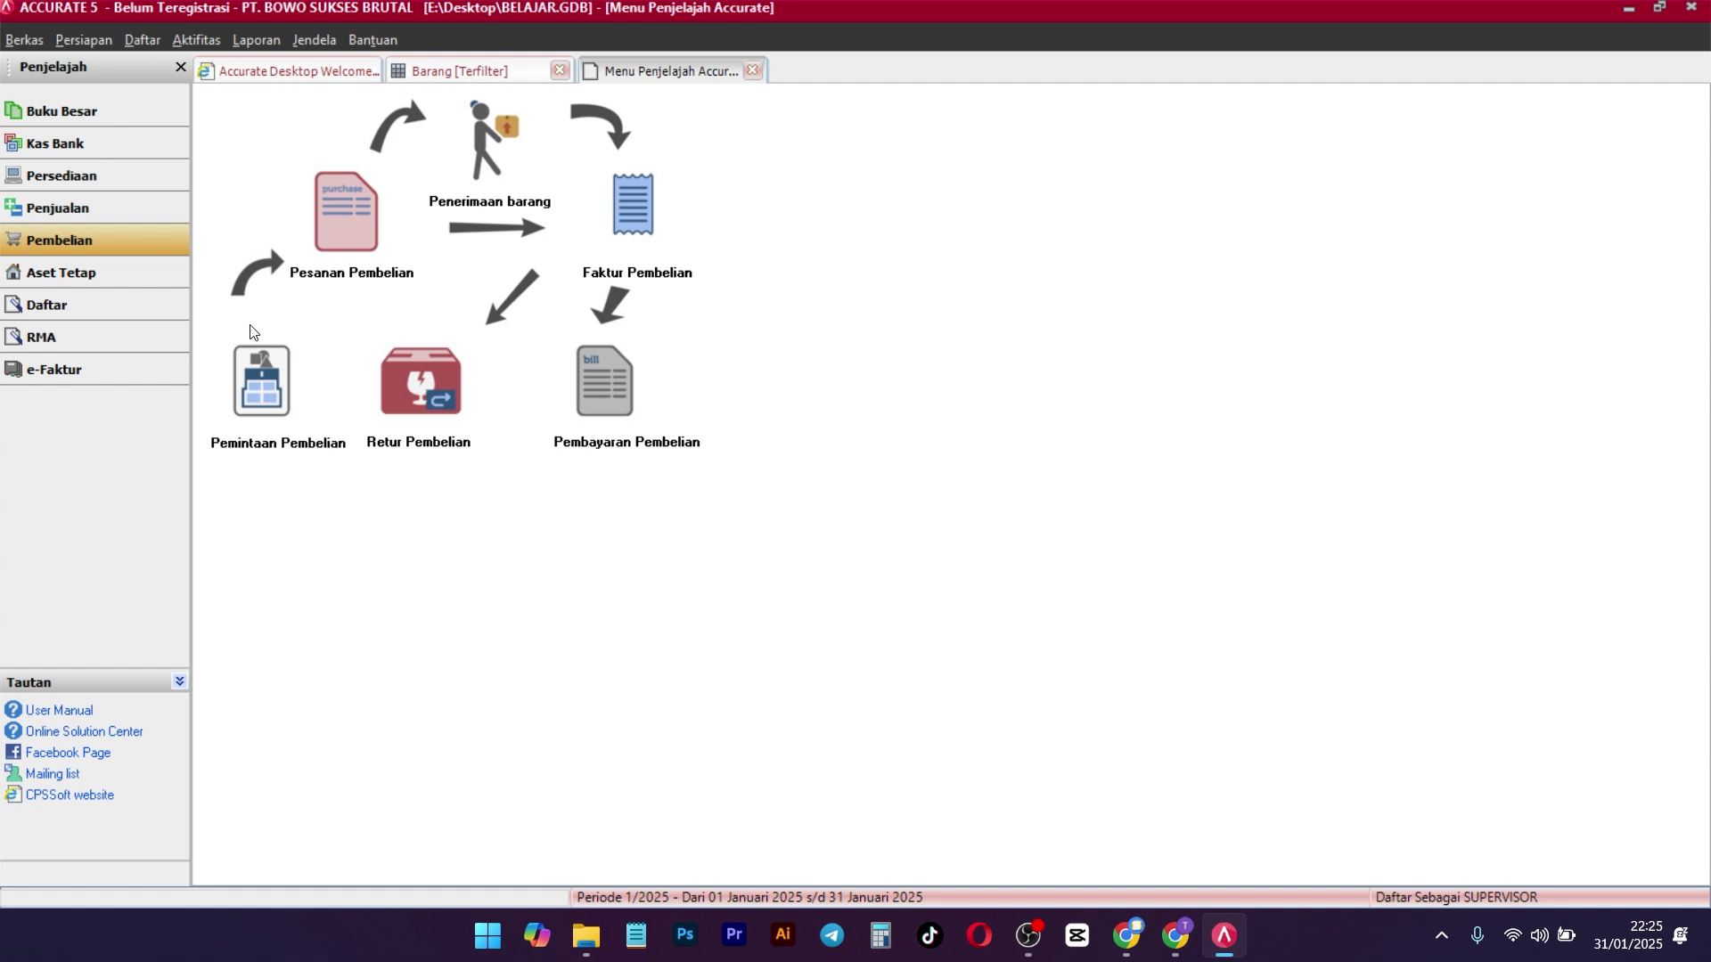
click(265, 389)
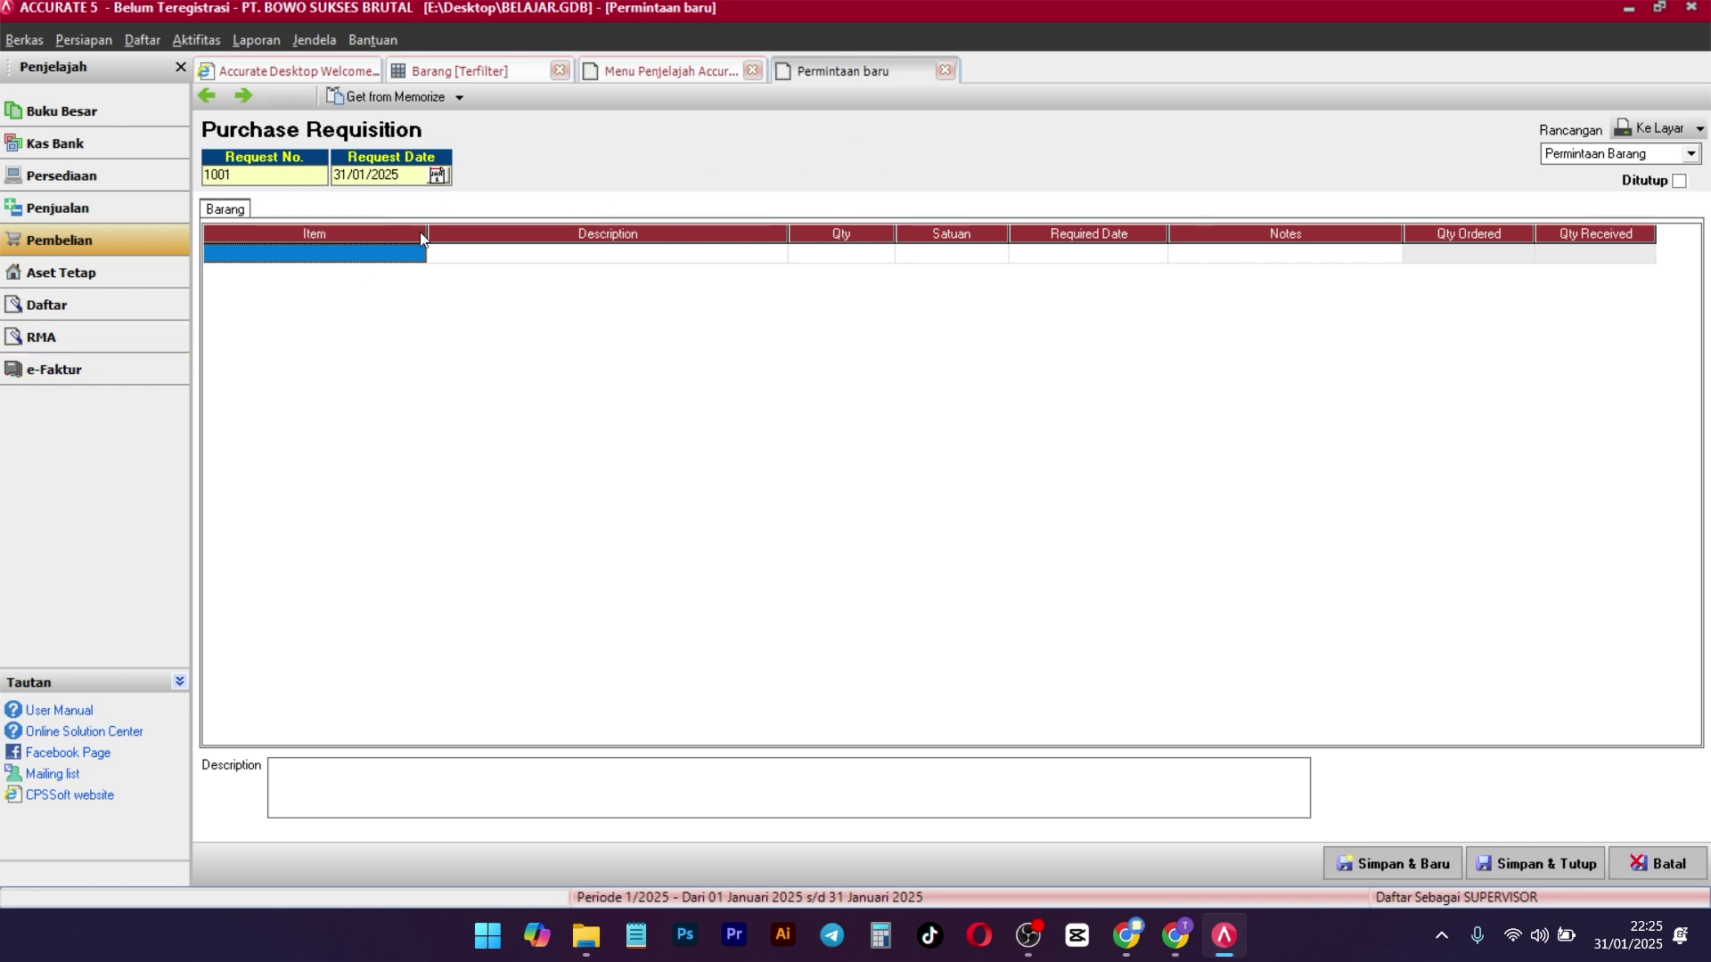
click(416, 256)
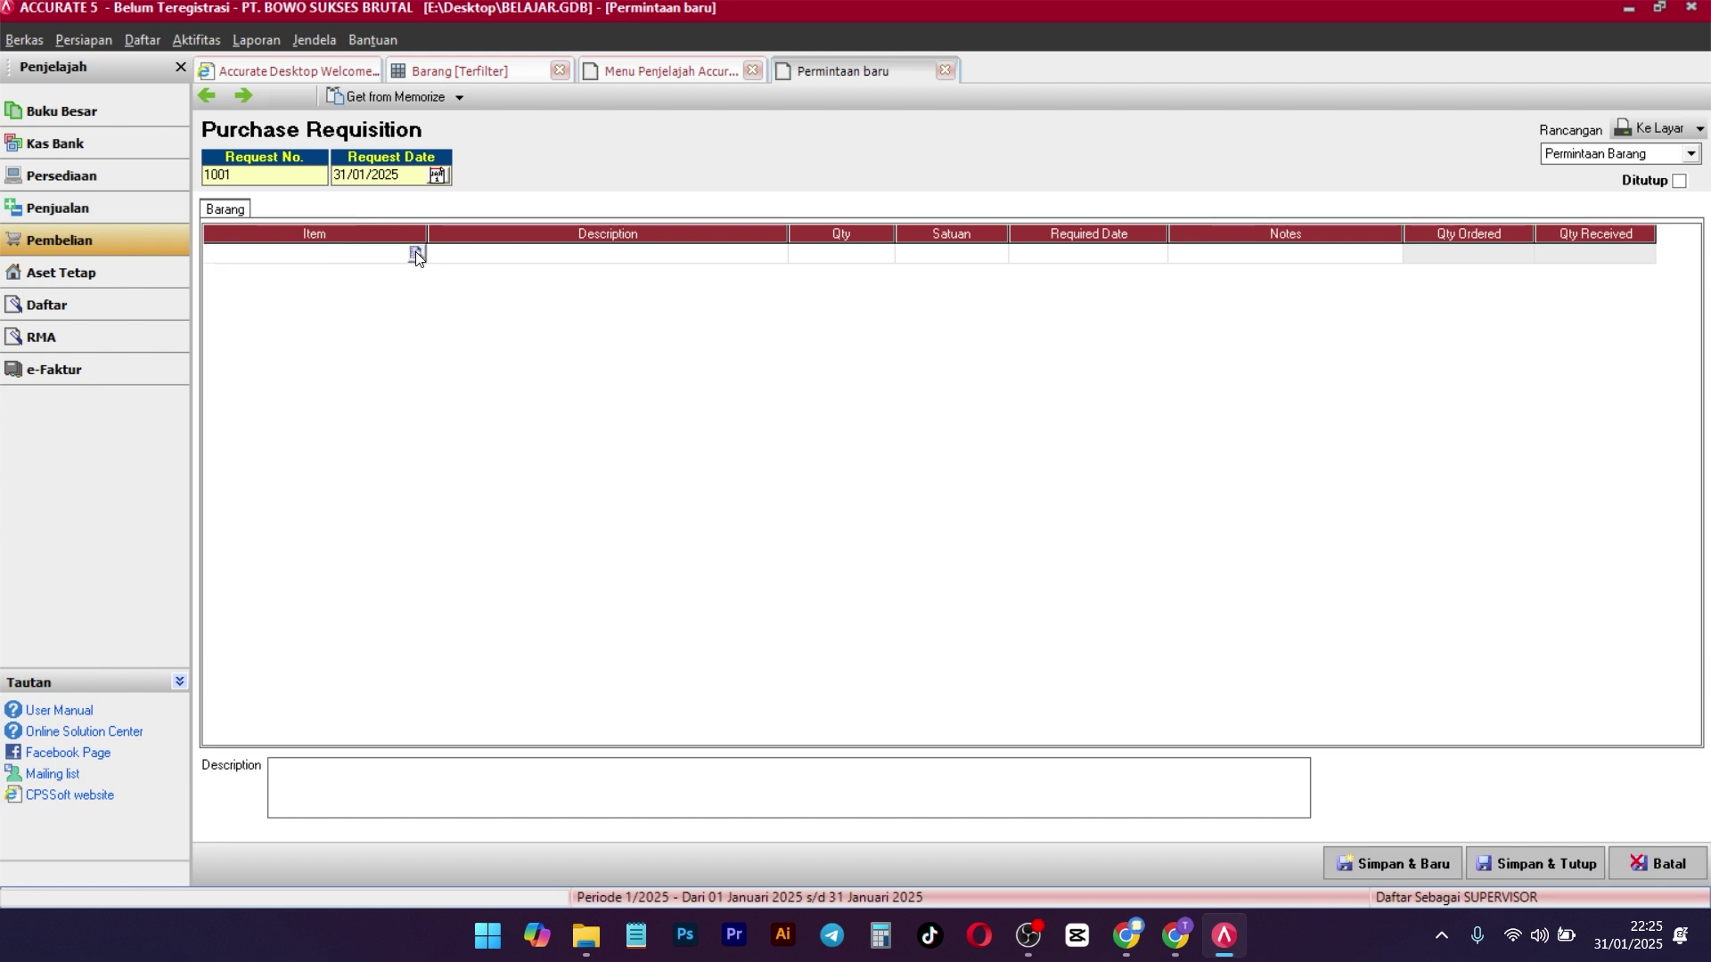
click(415, 254)
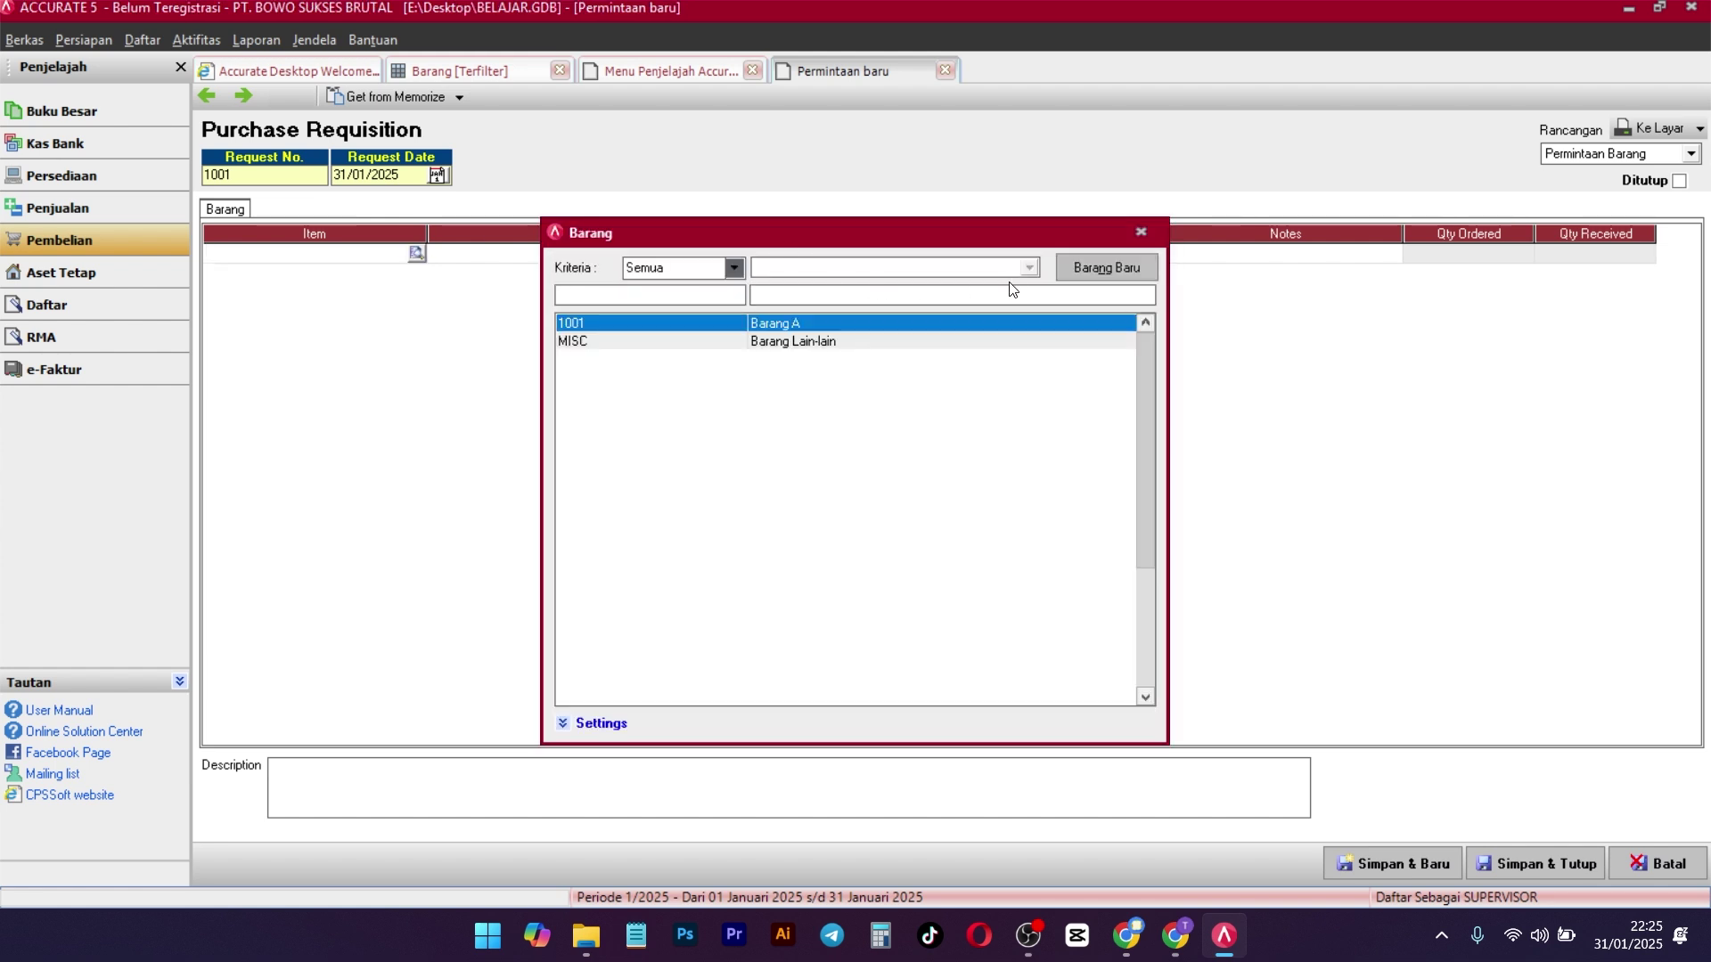
double_click(750, 322)
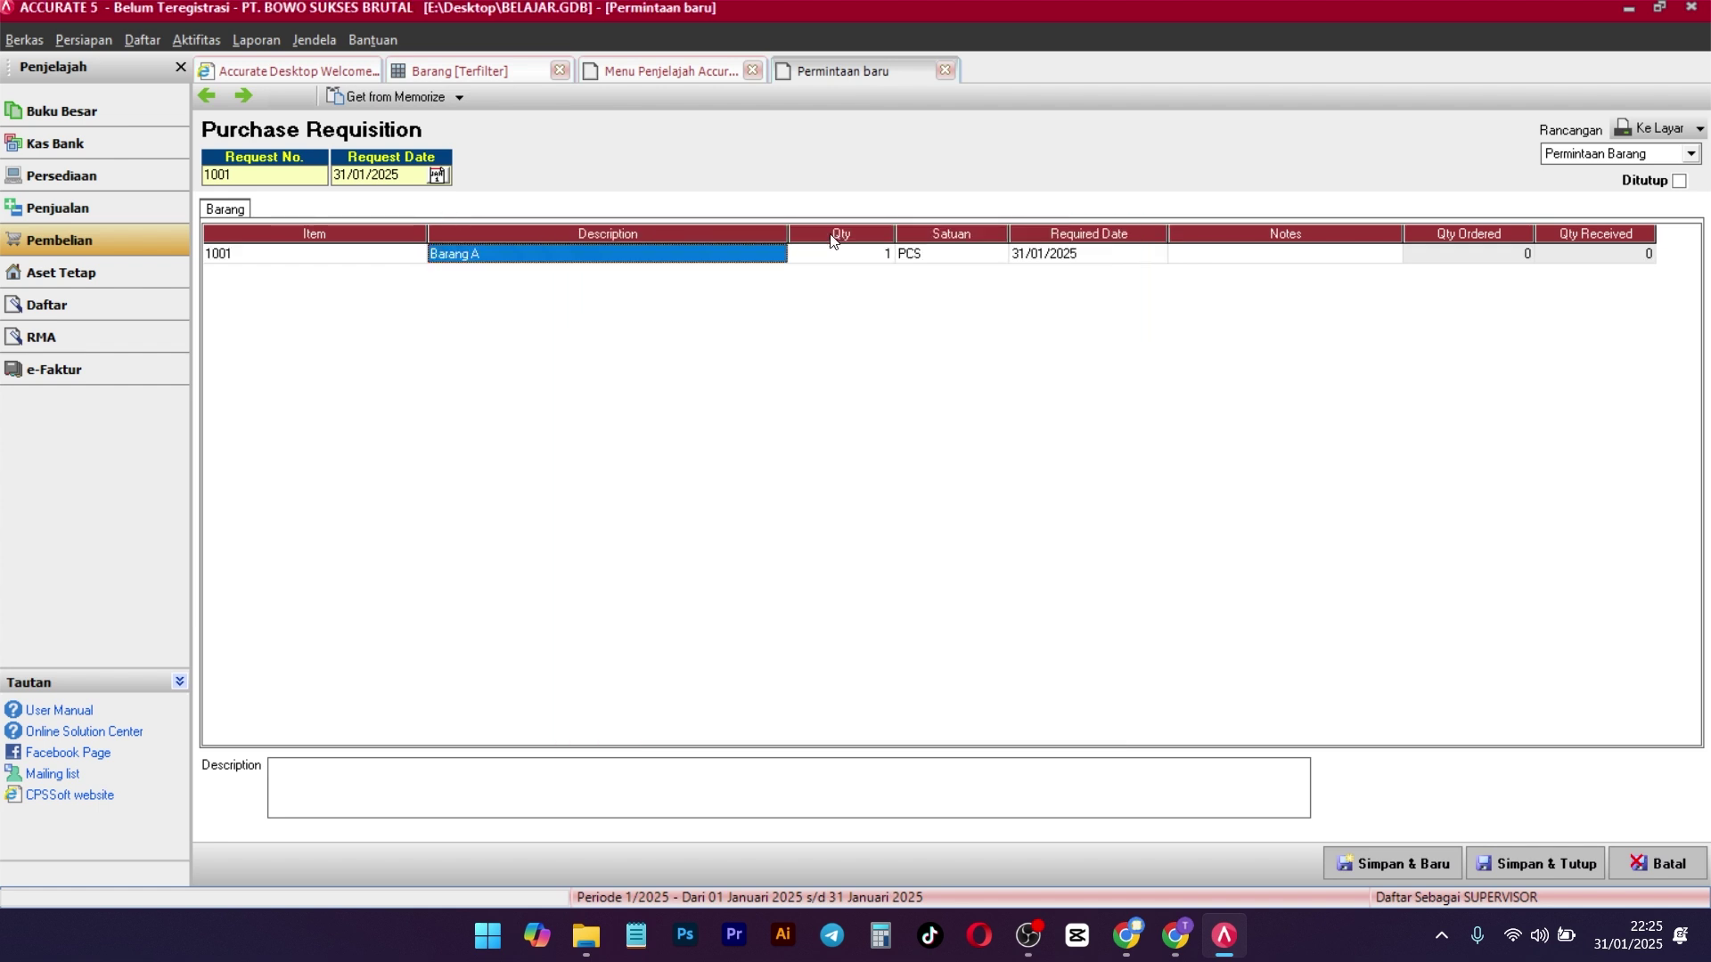
Set the requested quantity of Barang A to 100 and save the requisition, continuing with a new blank one
key(Tab)
key(Tab)
key(Tab)
key(Tab)
key(Tab)
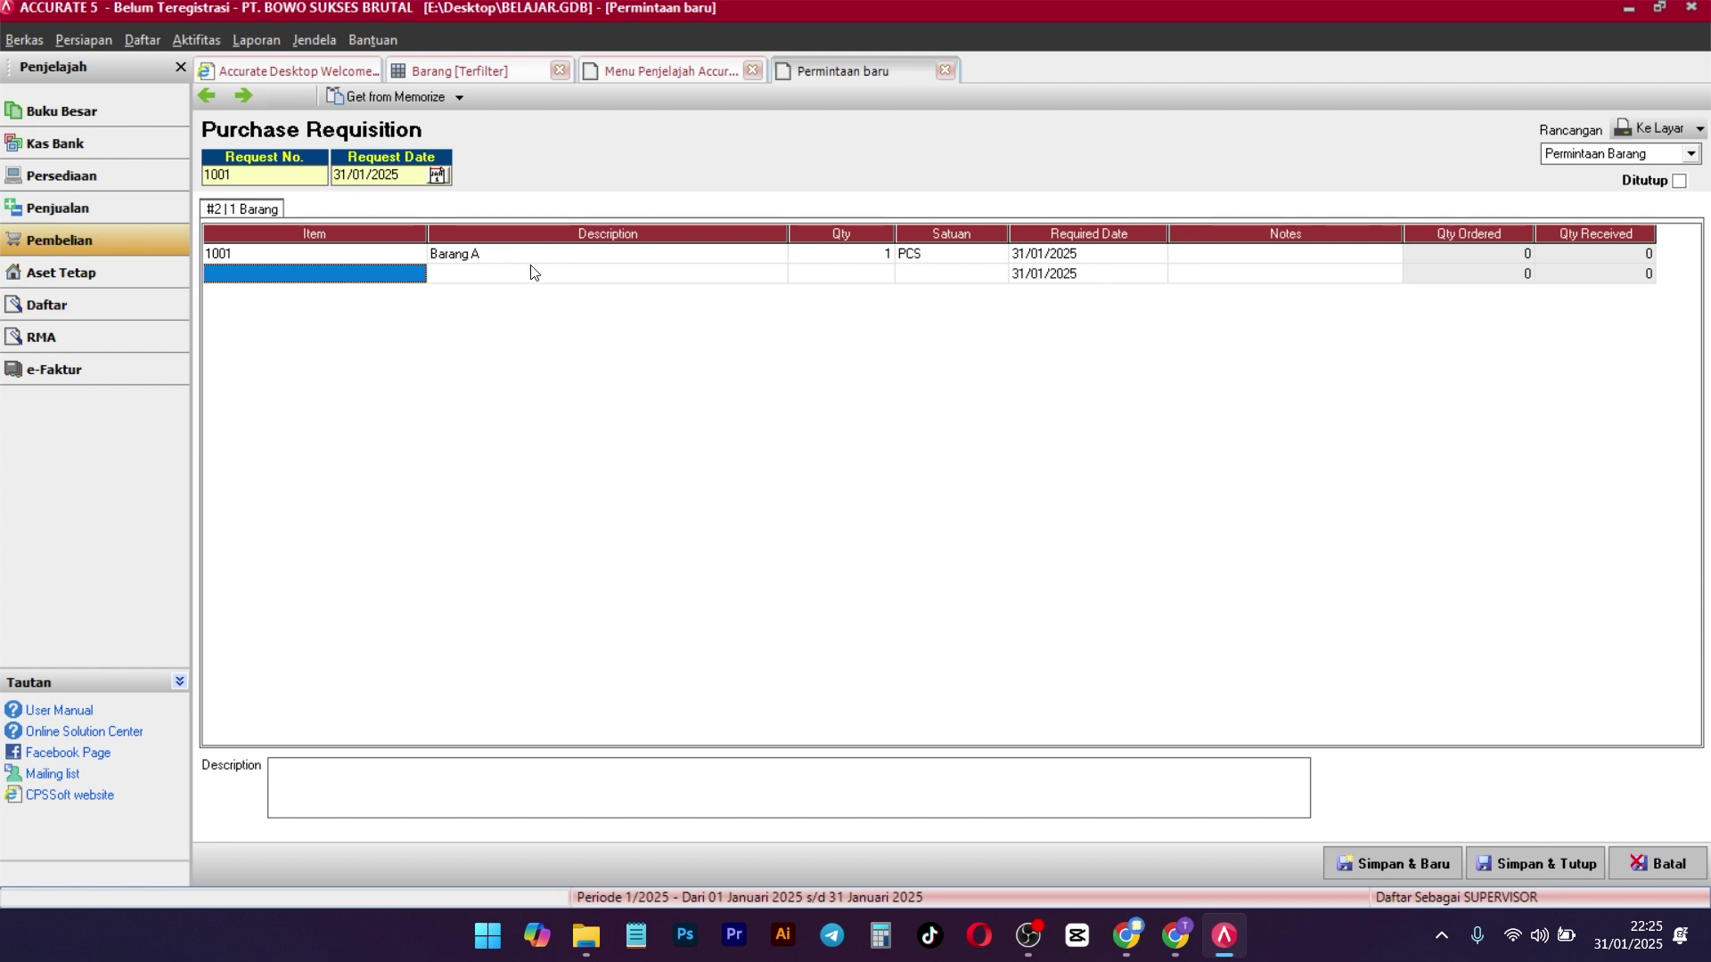
click(884, 254)
text(100)
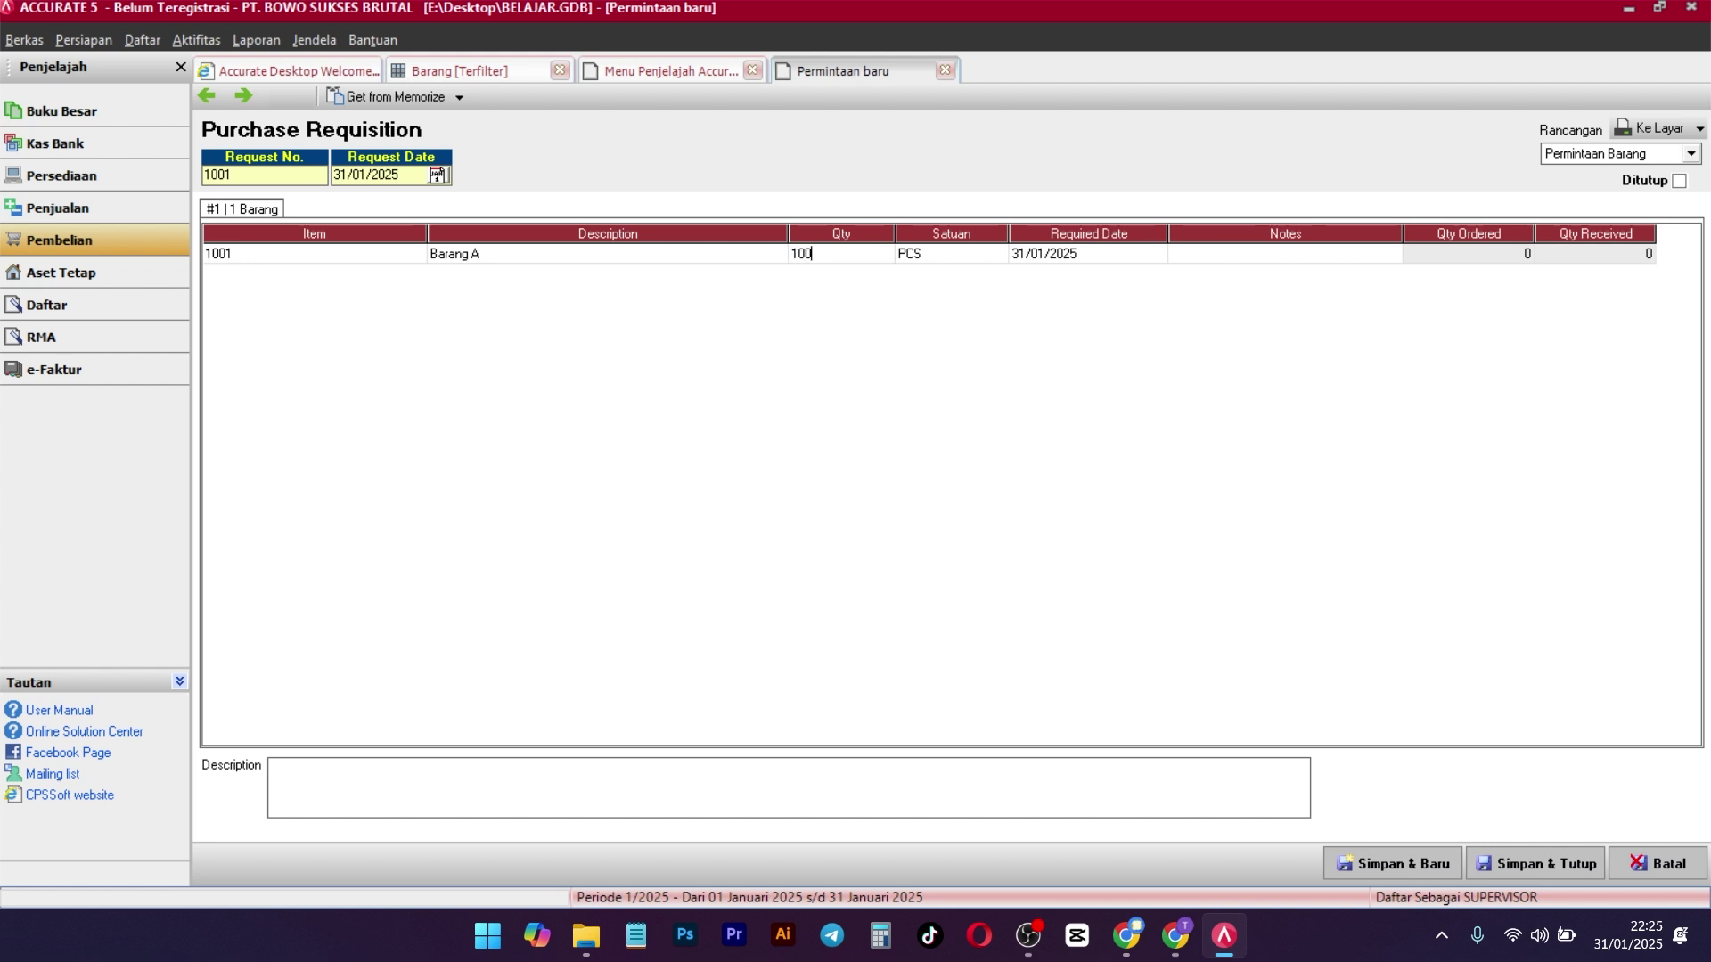
key(Tab)
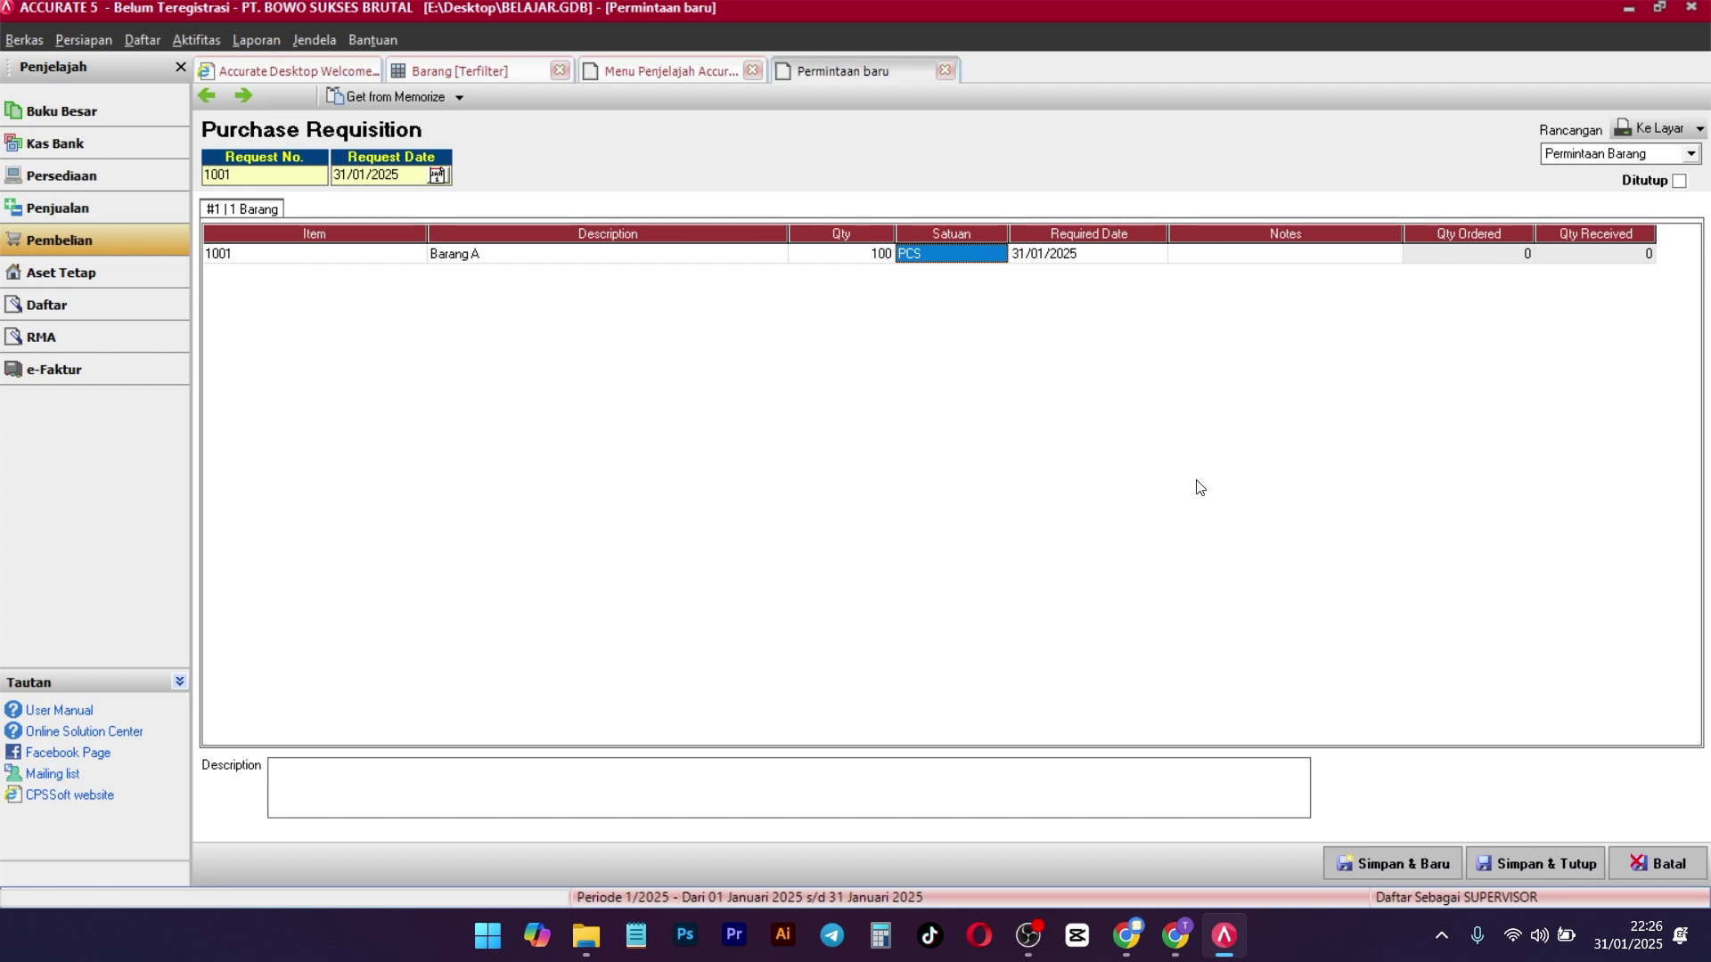
click(1369, 256)
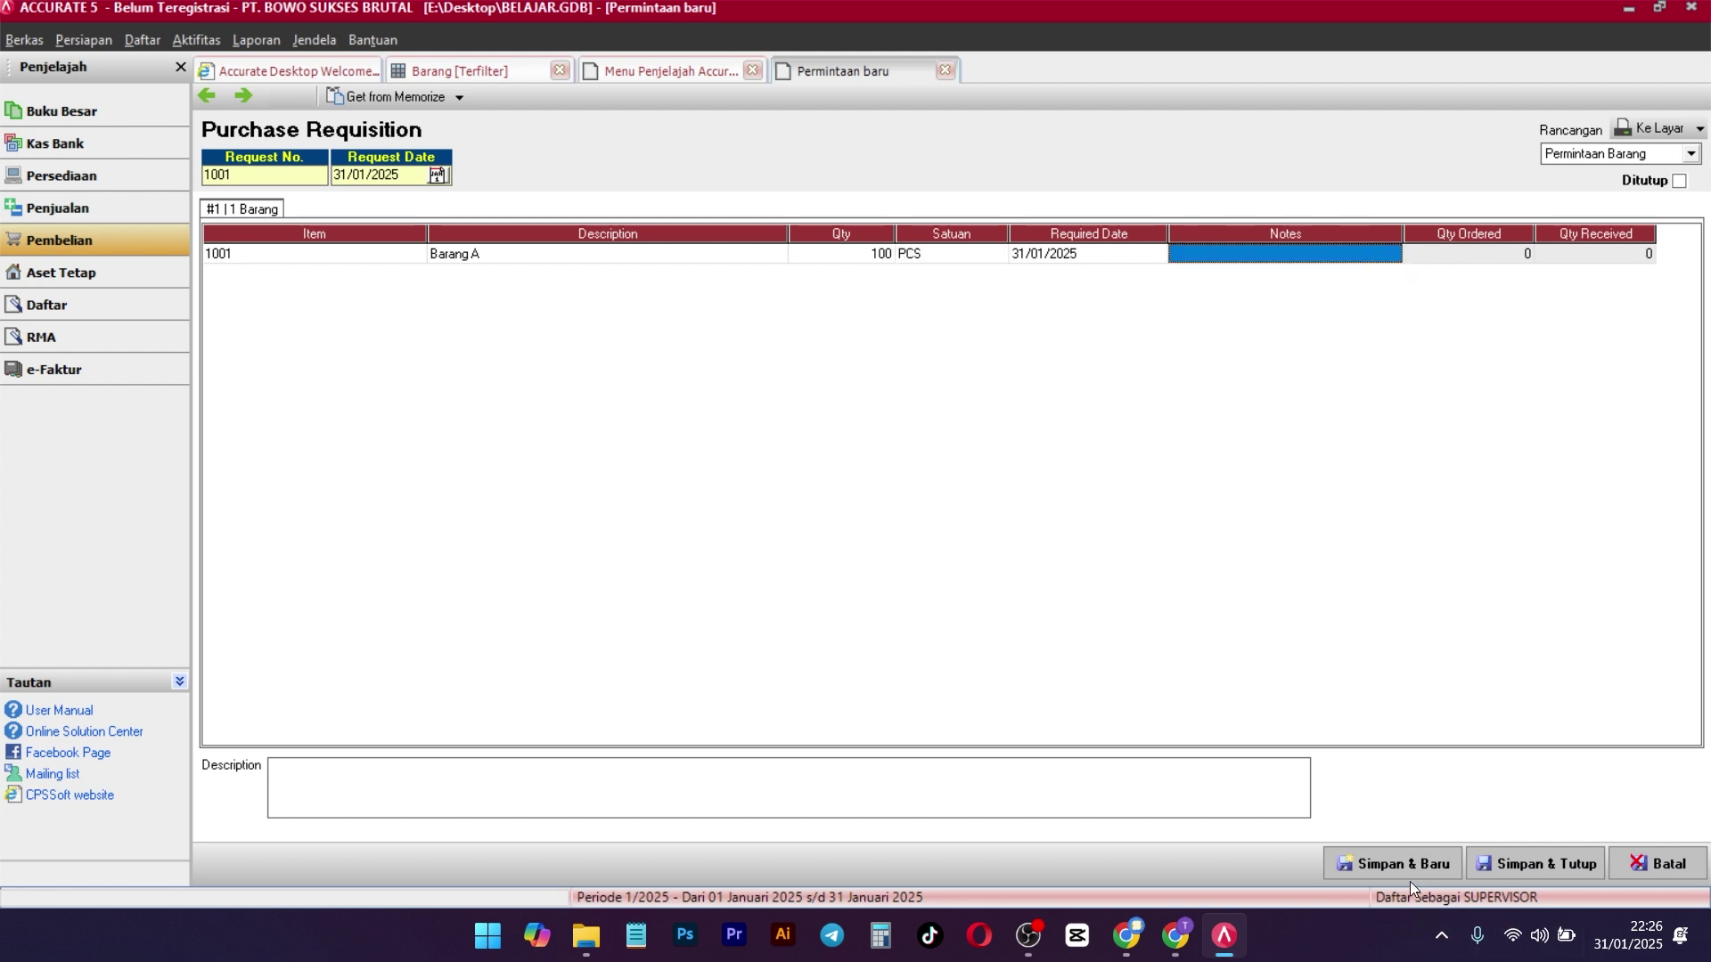
click(1390, 860)
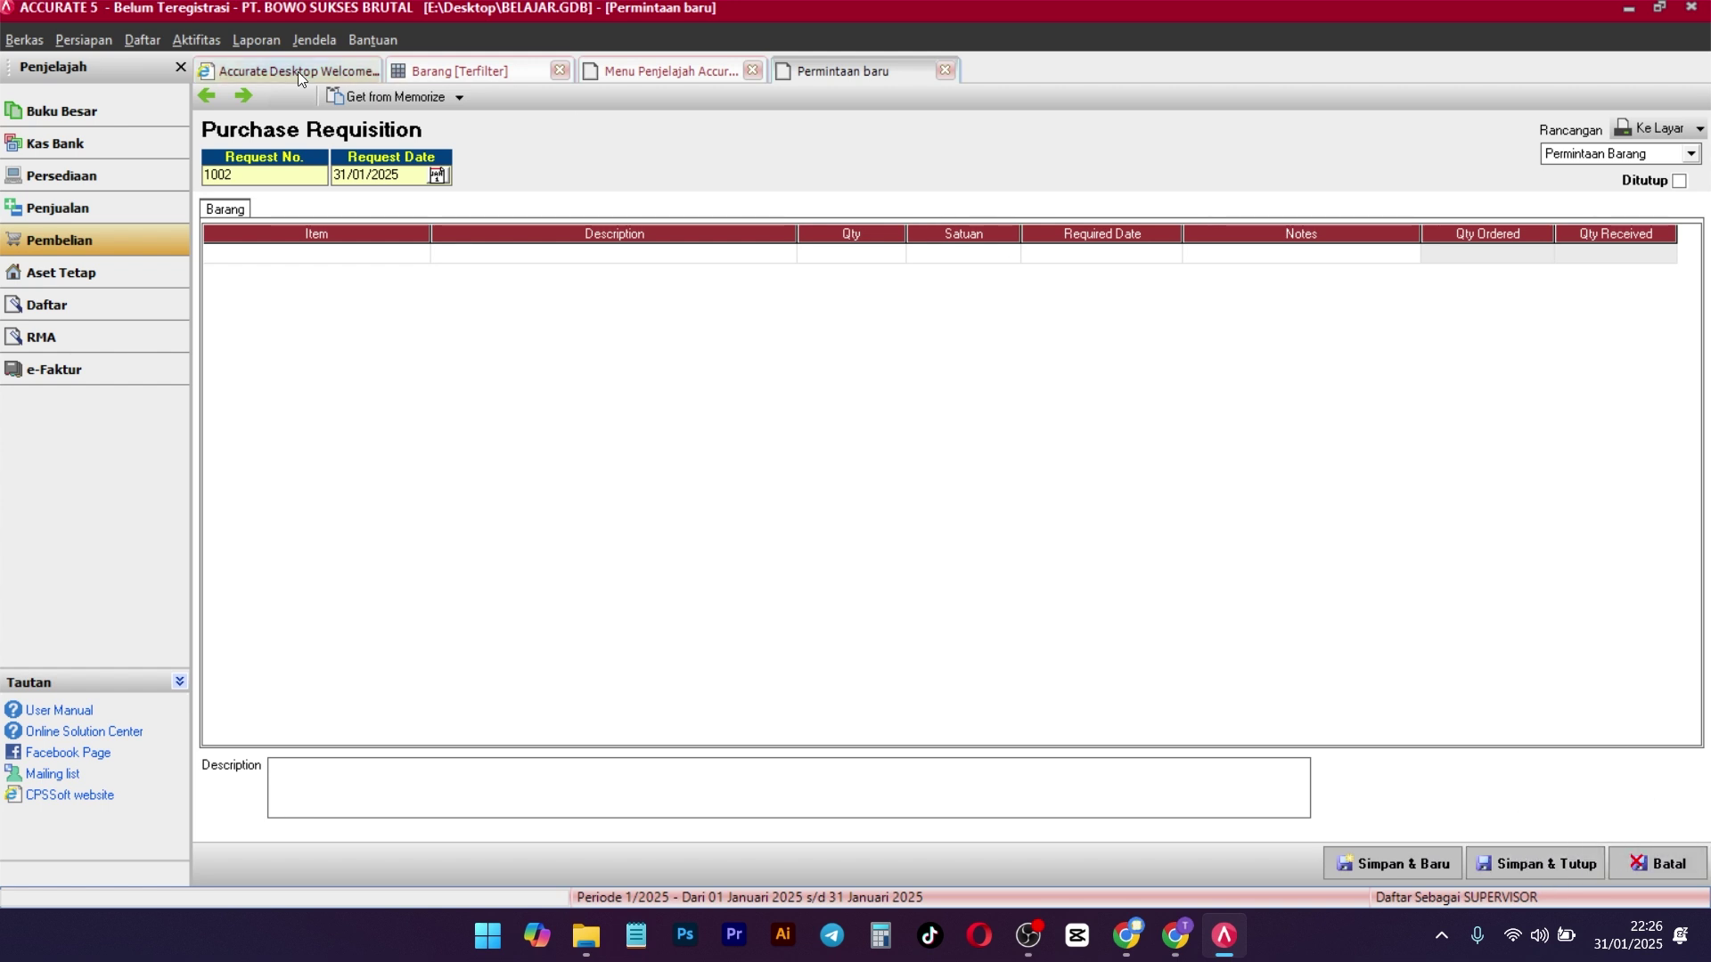
Reopen purchase requisition 1001, view its on-screen print preview, and close the preview
click(207, 95)
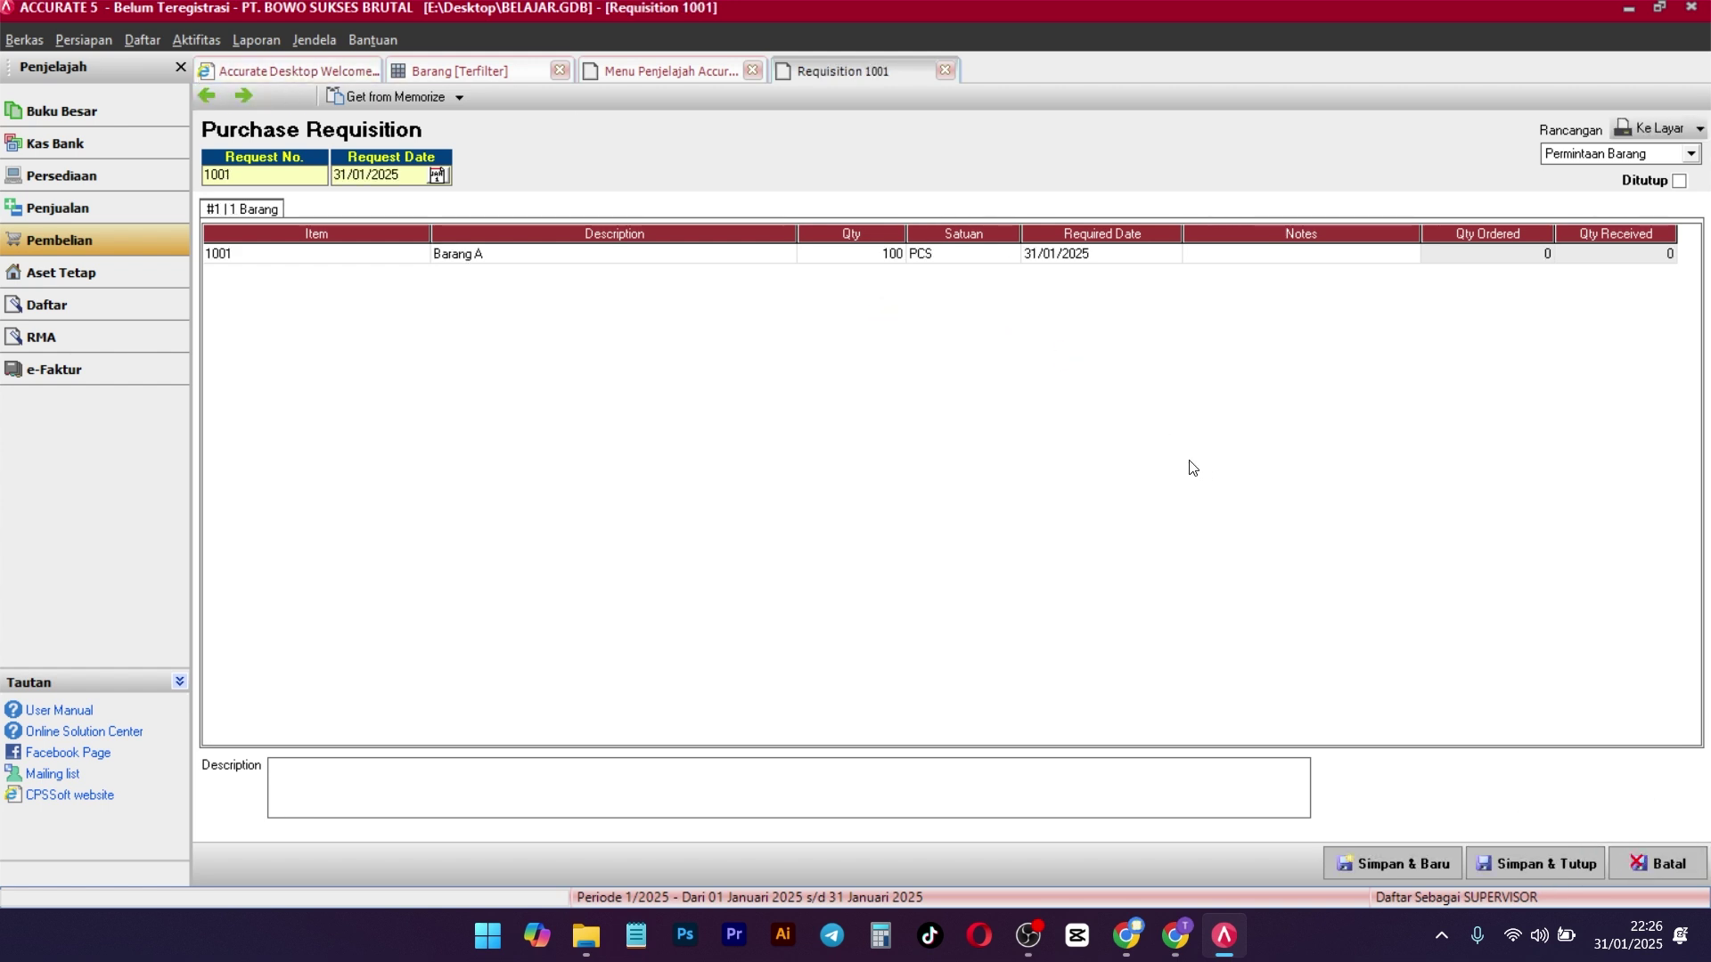
click(1125, 257)
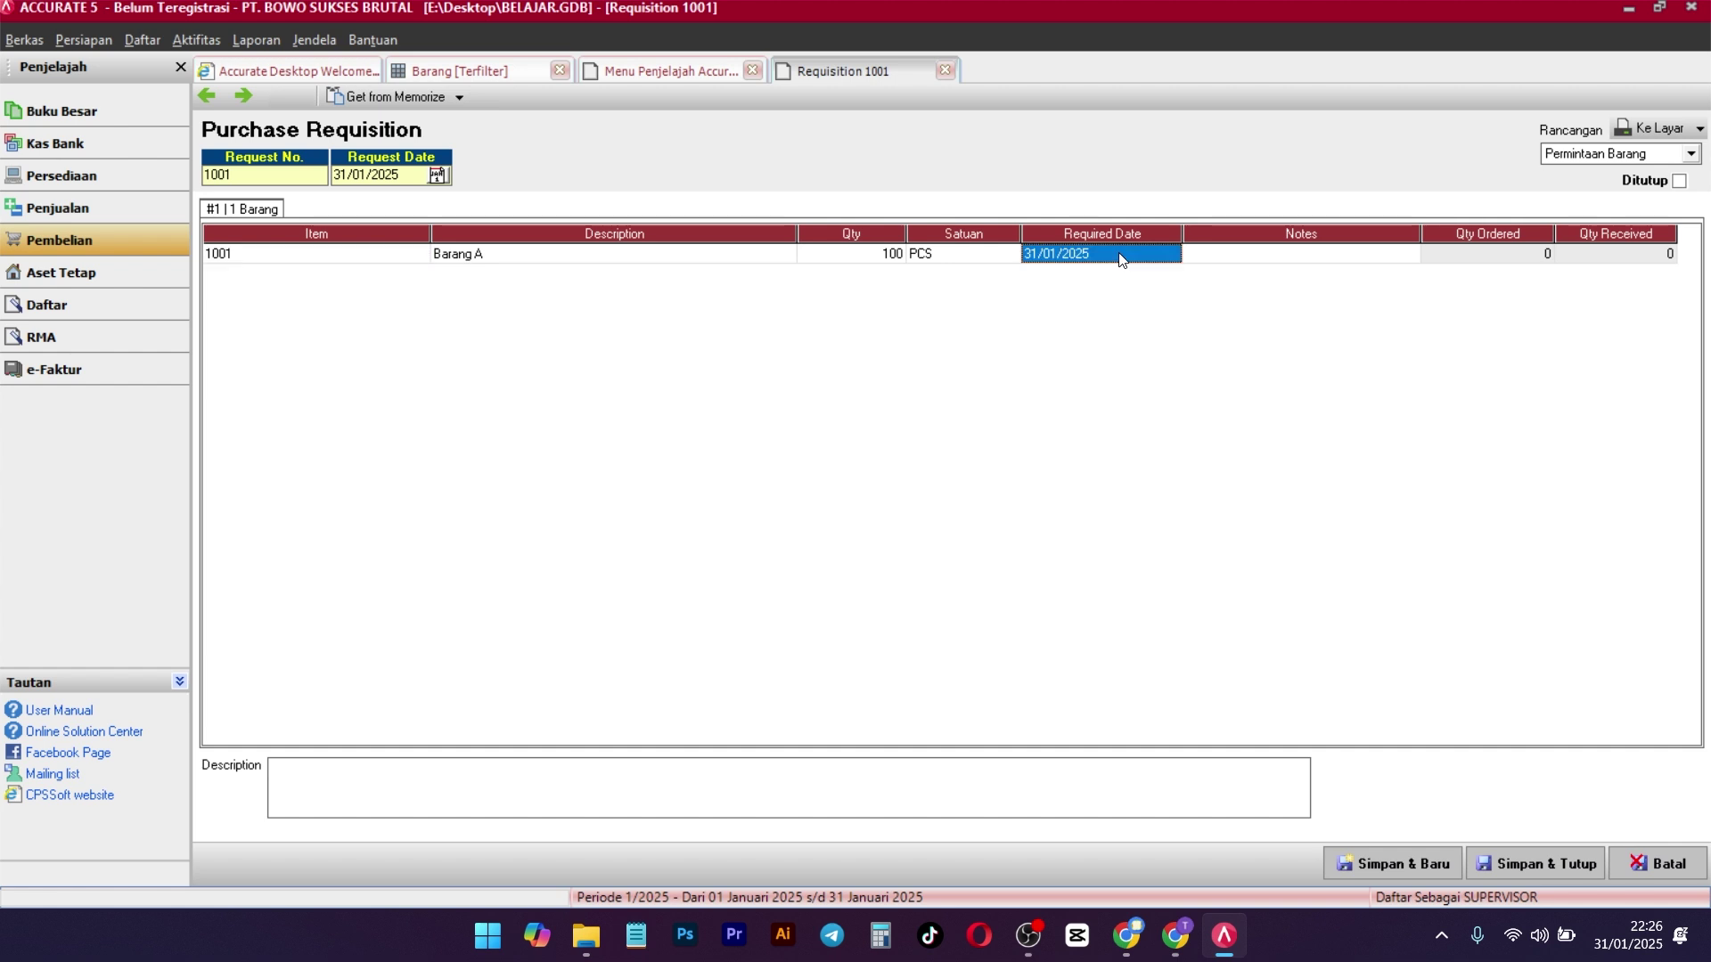
click(1652, 130)
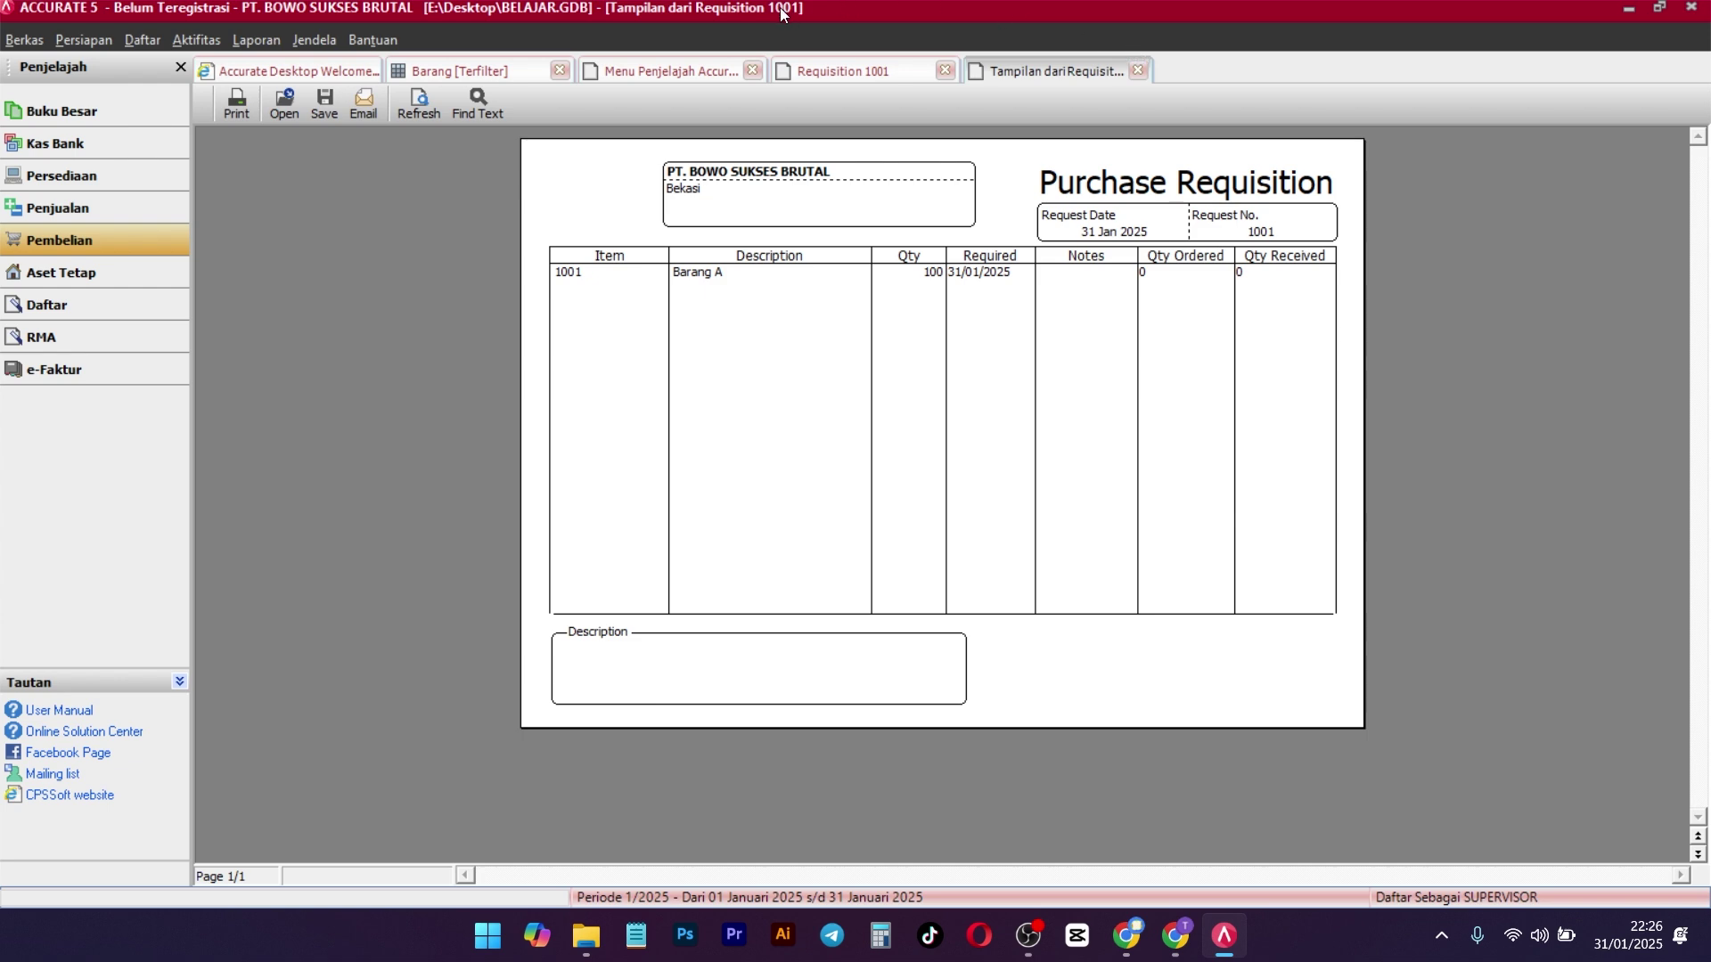
click(1139, 69)
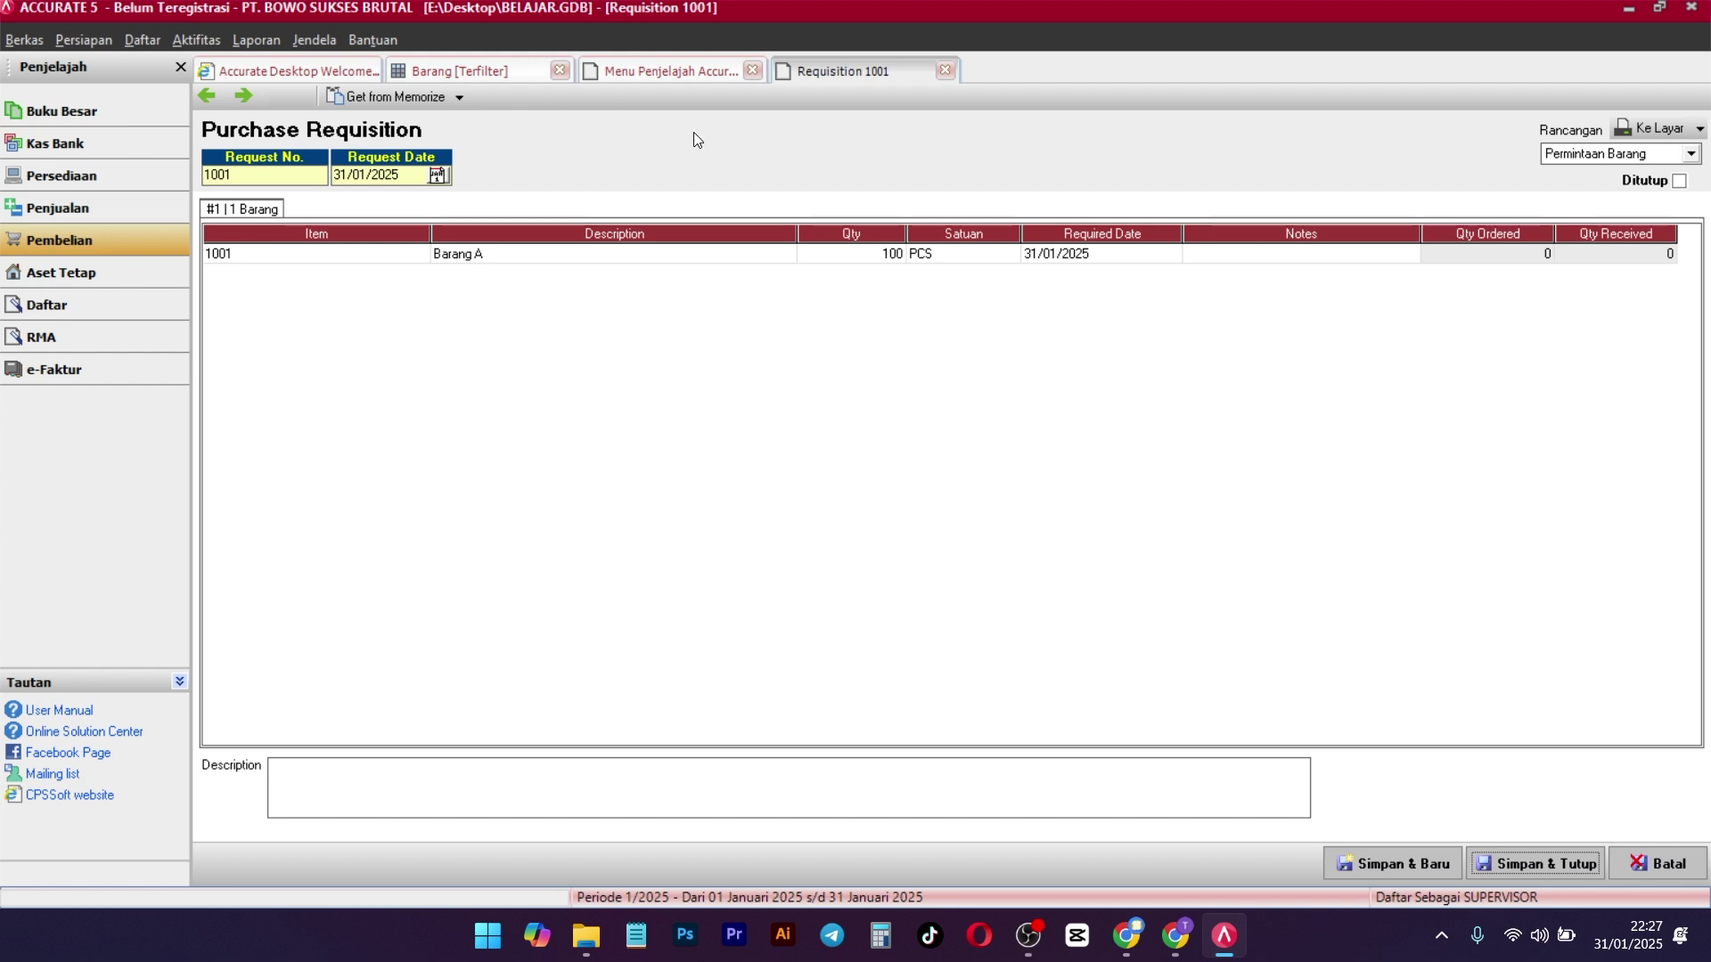
Close requisition 1001, check Barang A's stock quantity in the Barang list, and return to the Pembelian process diagram
click(954, 69)
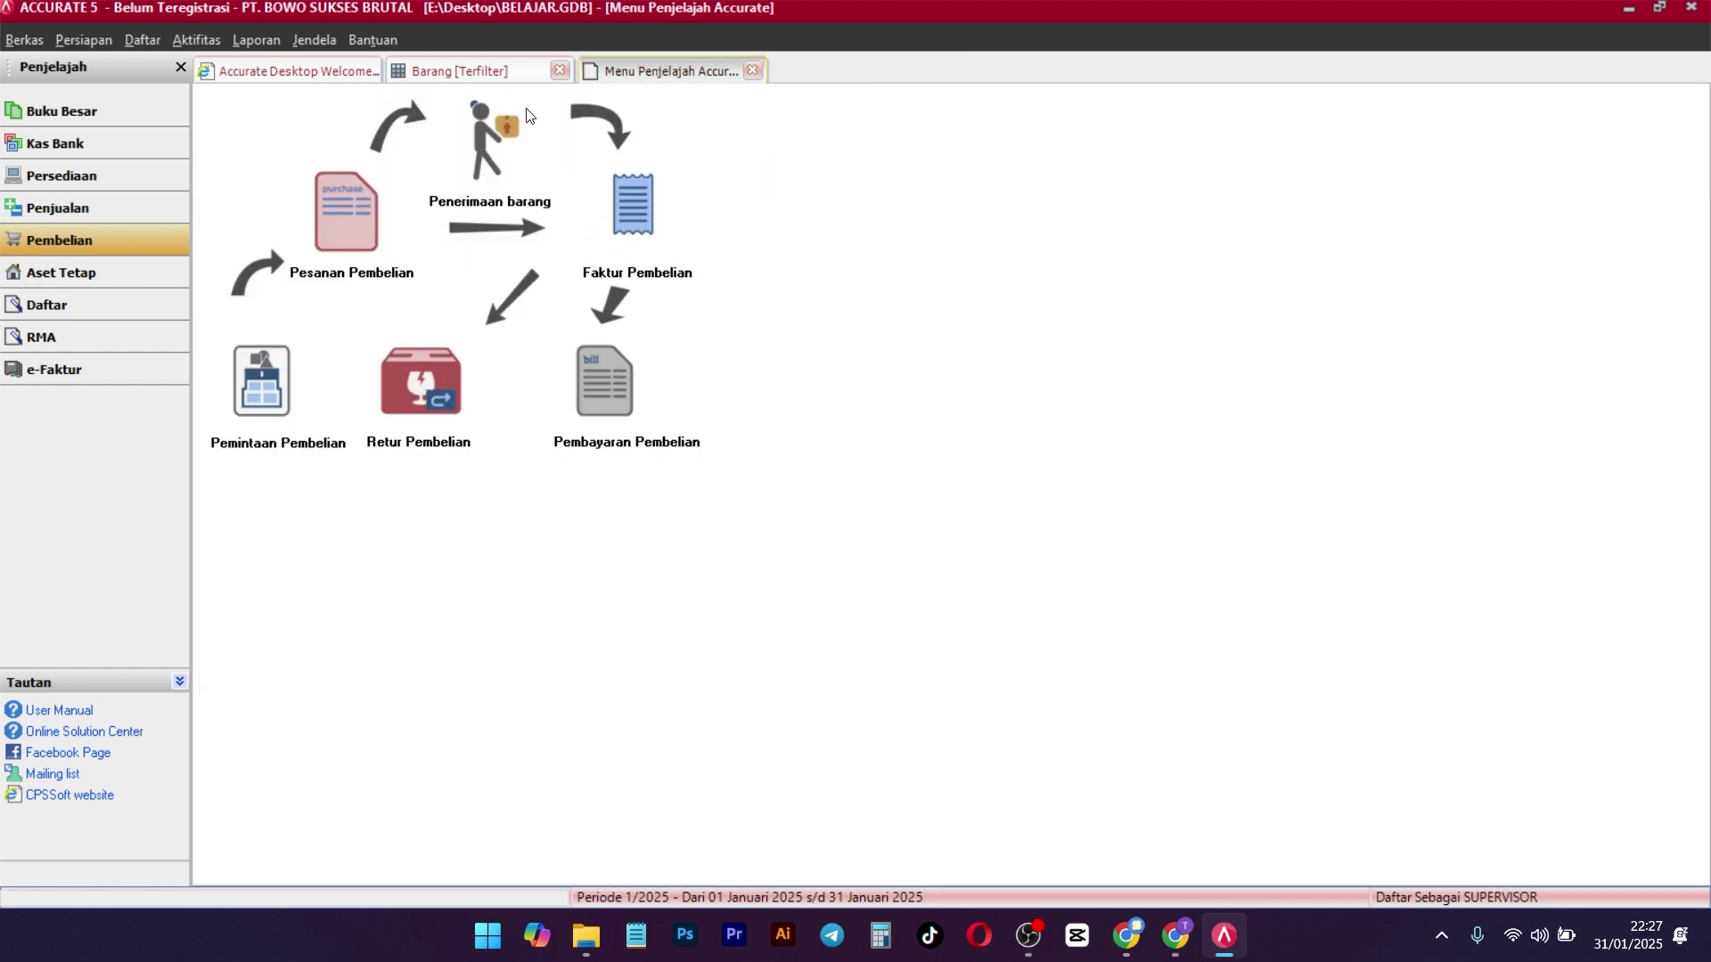
click(437, 68)
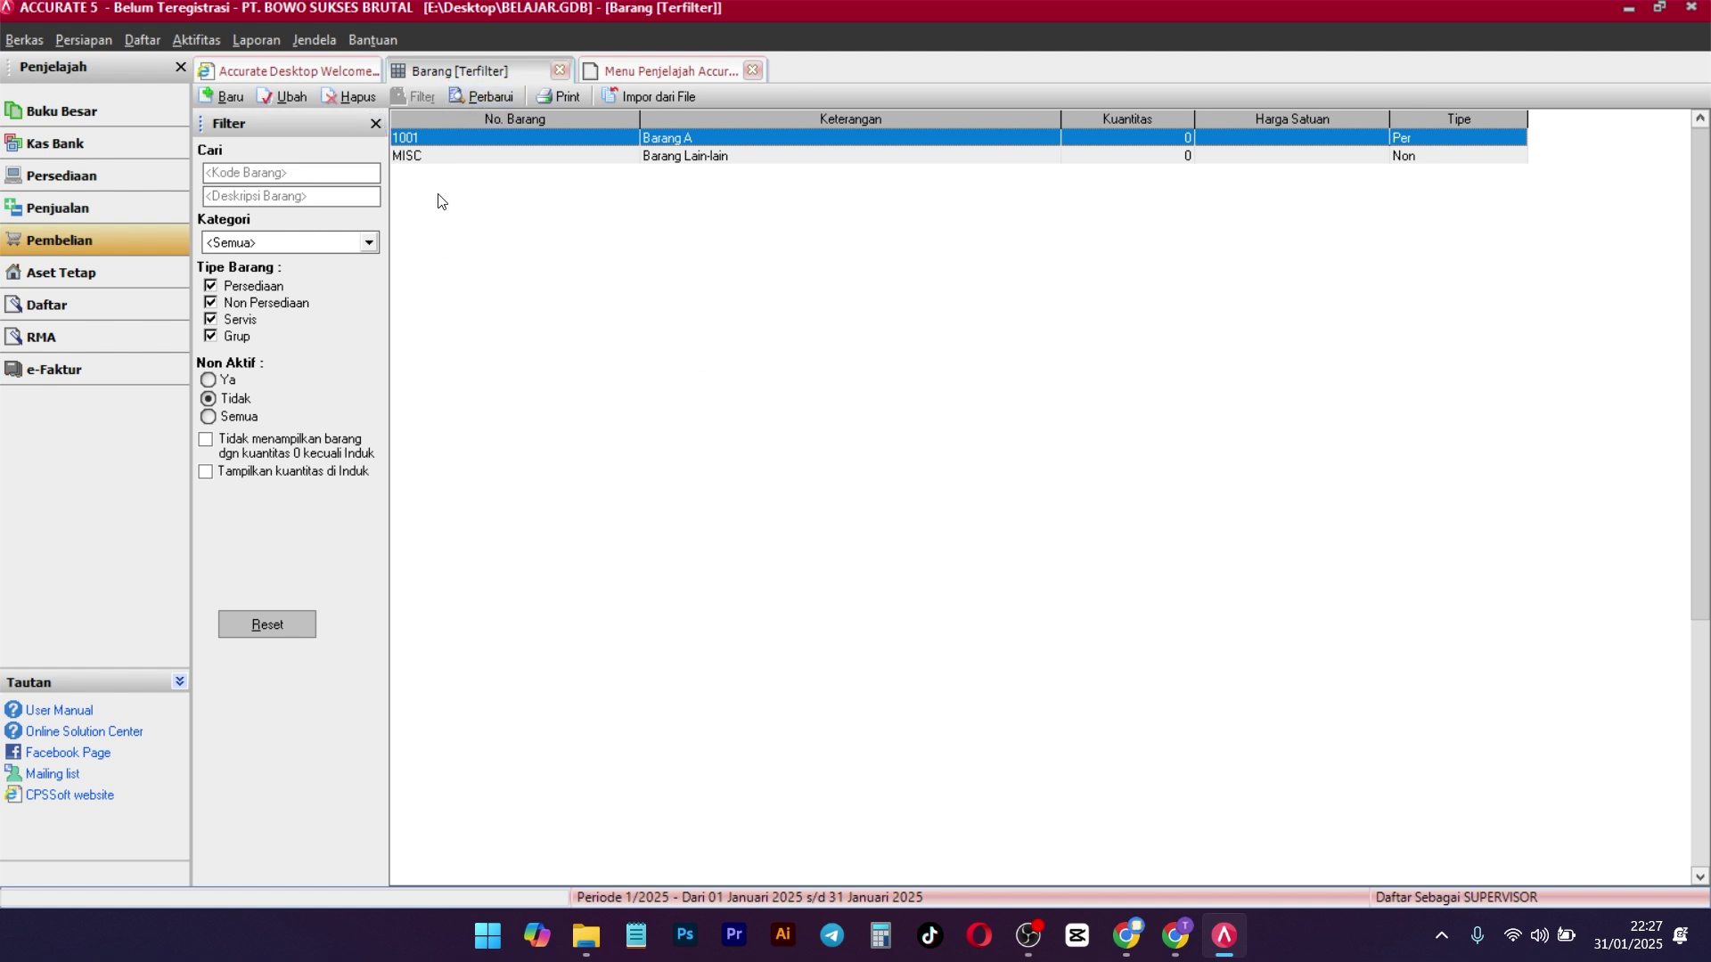
click(648, 67)
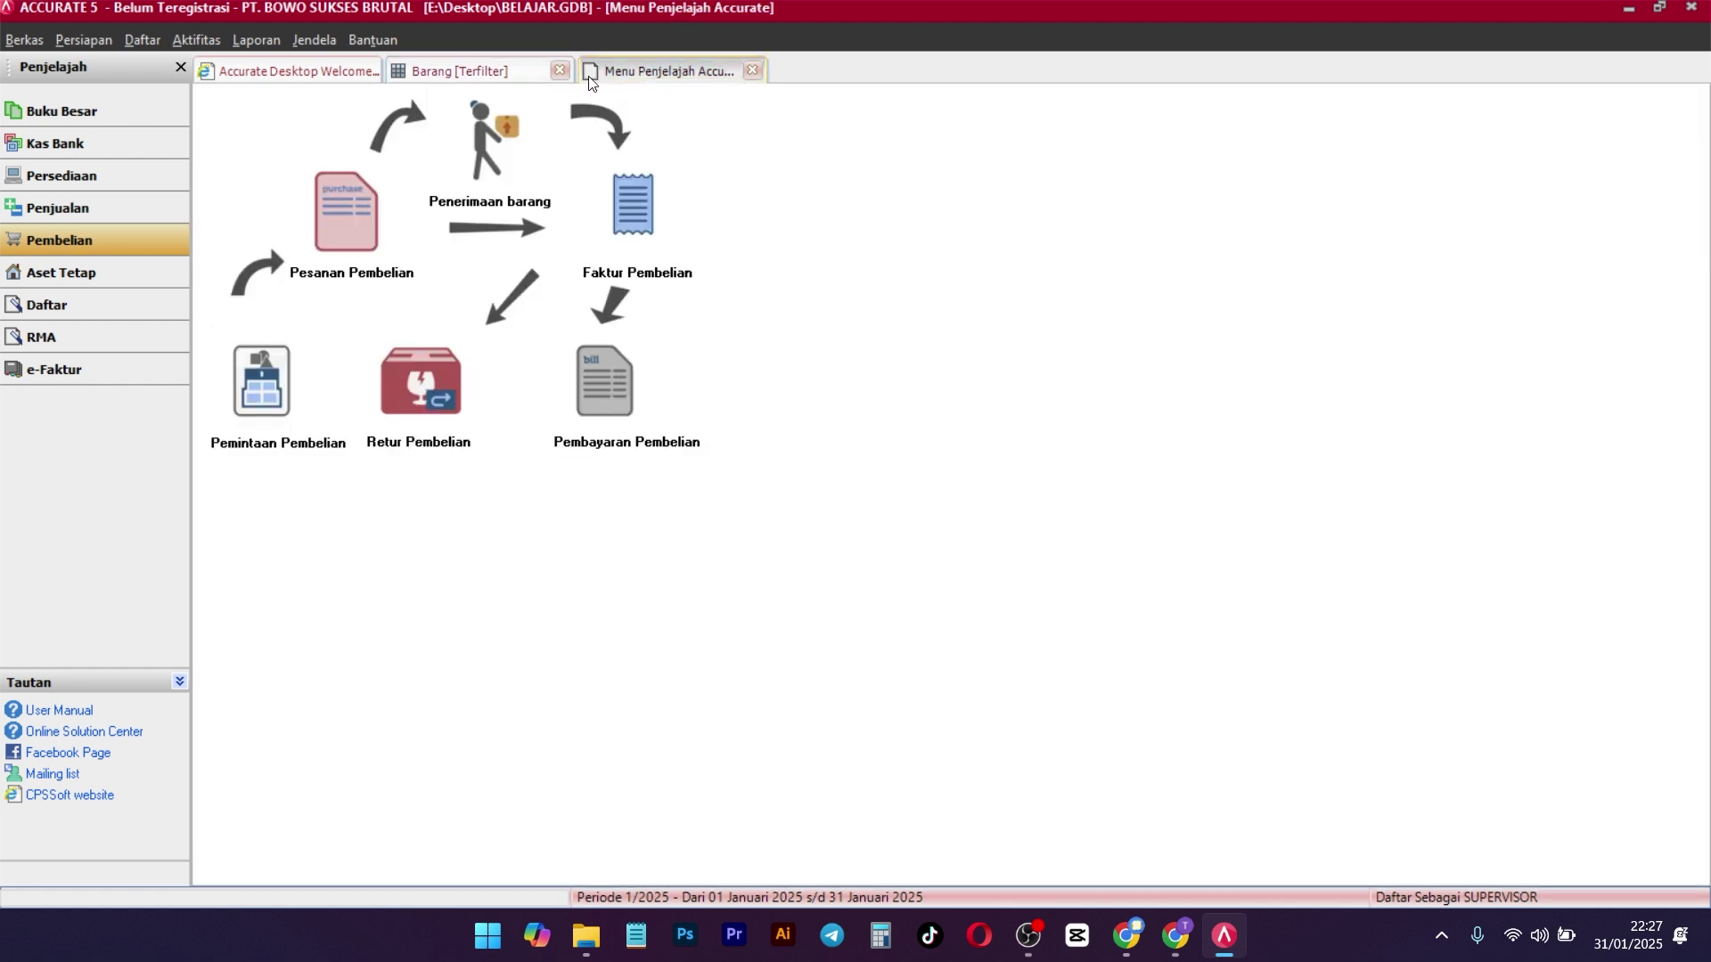
Start a new purchase order from the Pembelian process diagram
click(364, 256)
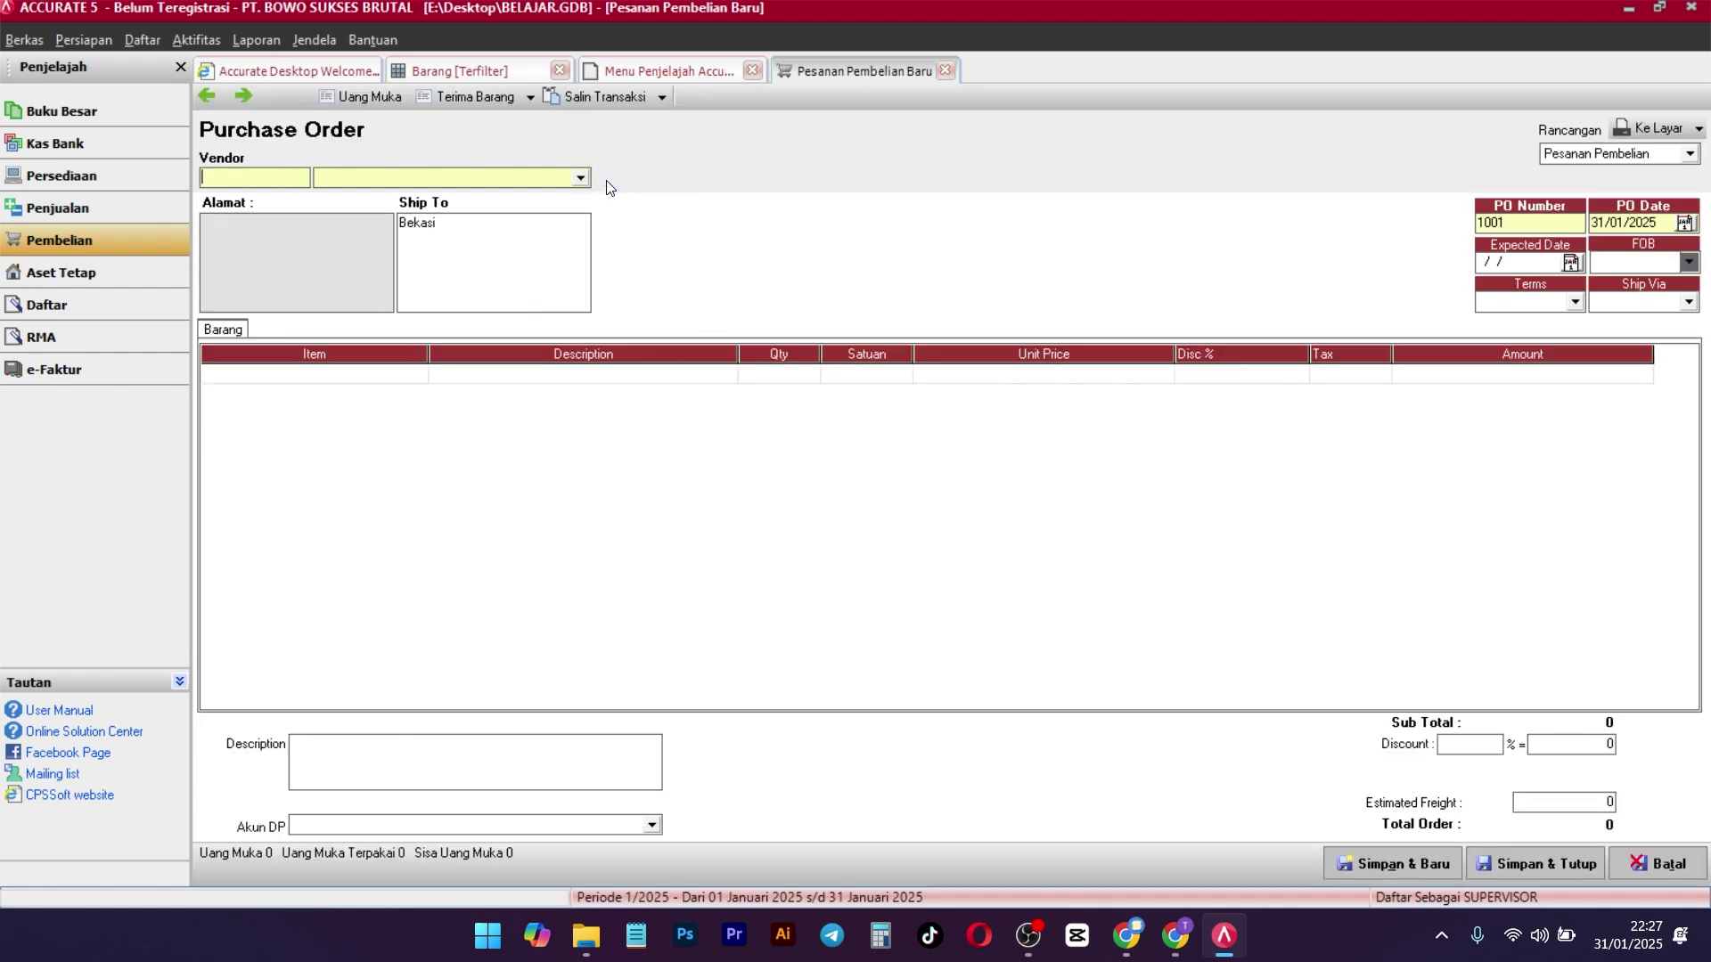
Try to load requisition 1001 into the purchase order before a vendor is chosen
click(607, 179)
click(714, 398)
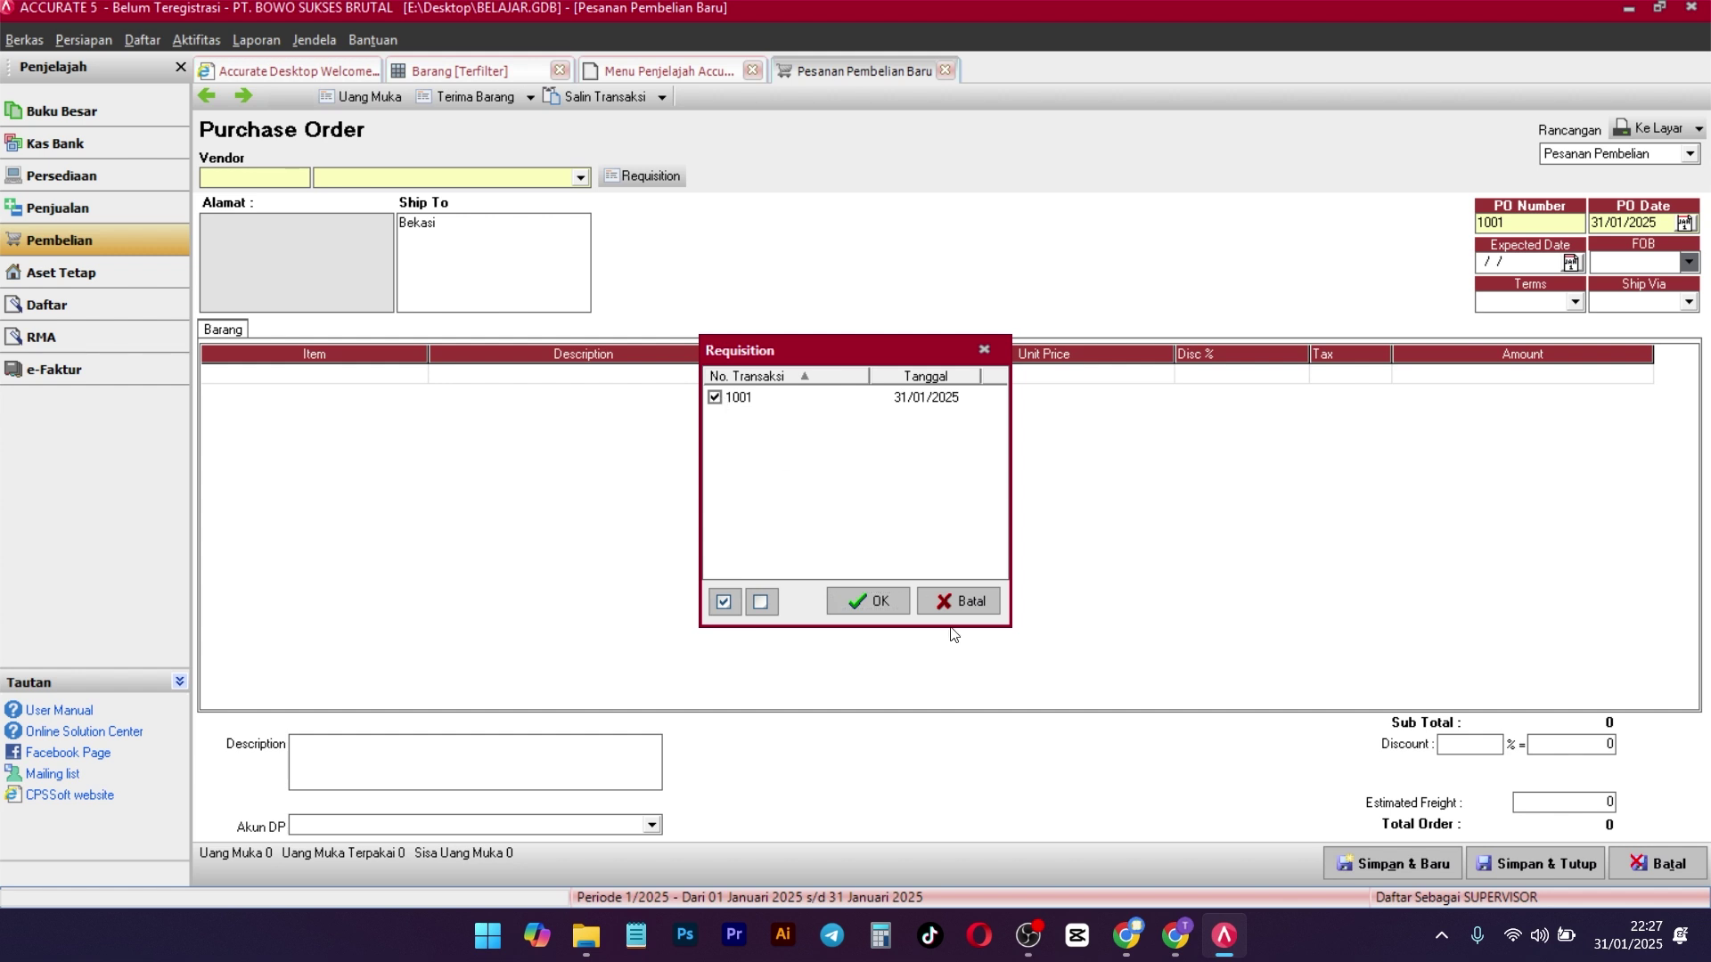
click(865, 603)
key(Return)
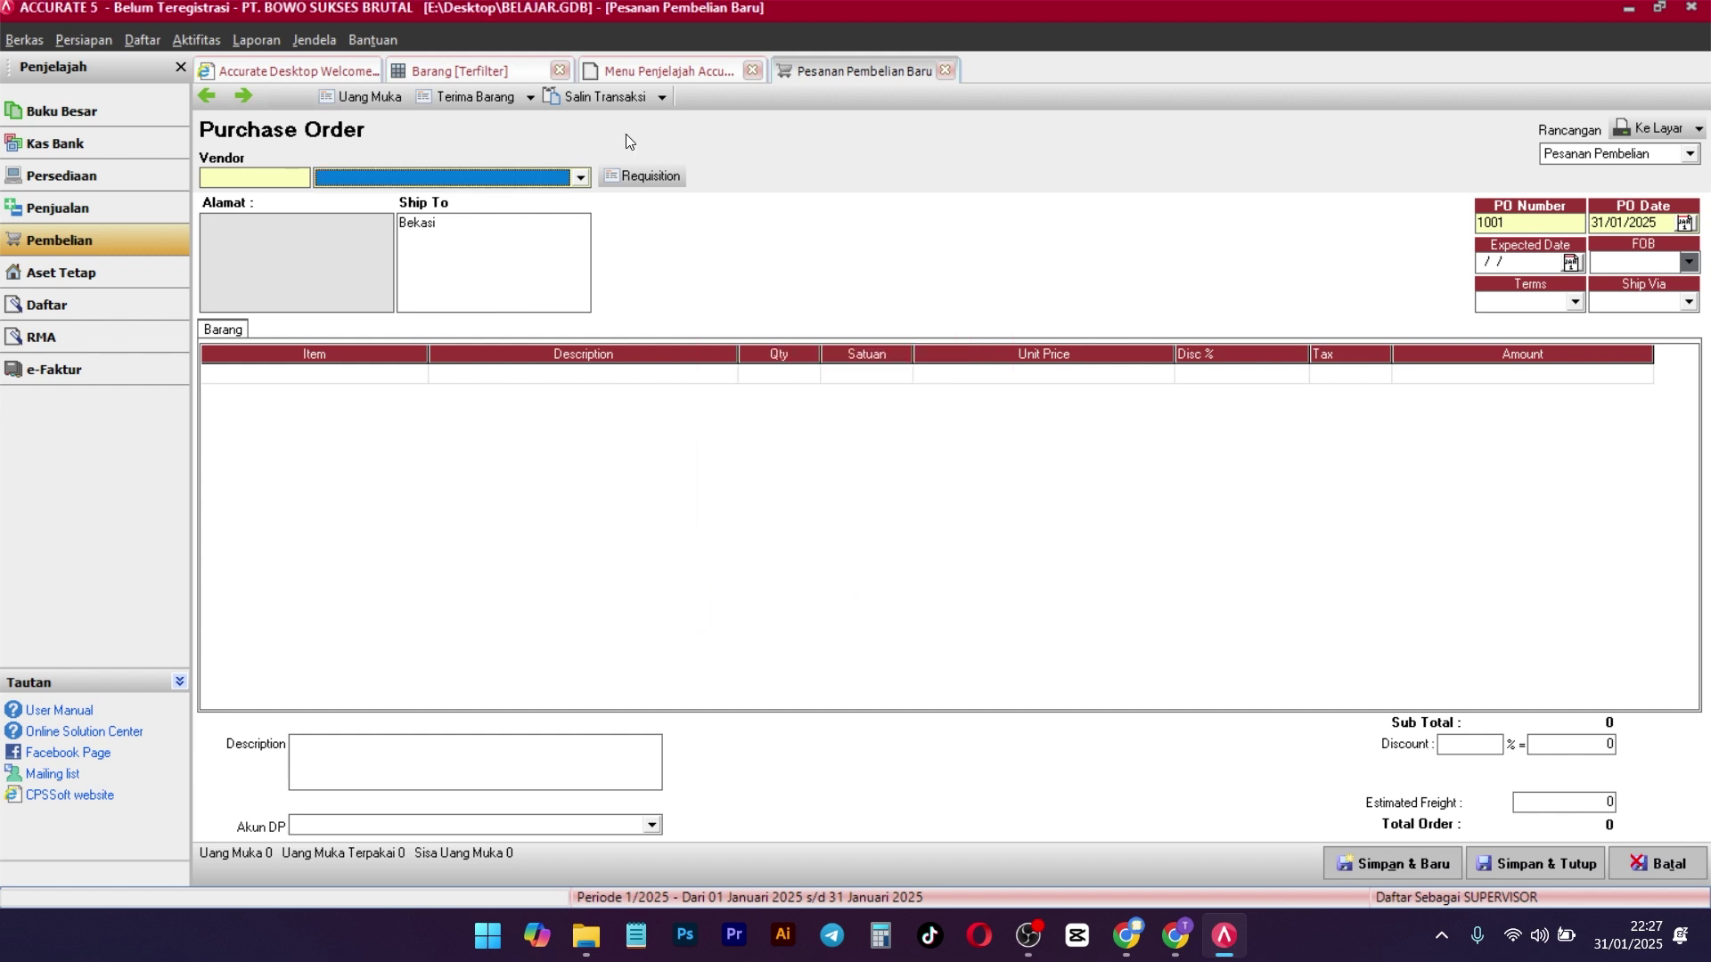
Choose Pemasok Umum as the vendor and load requisition 1001 into the purchase order
click(543, 176)
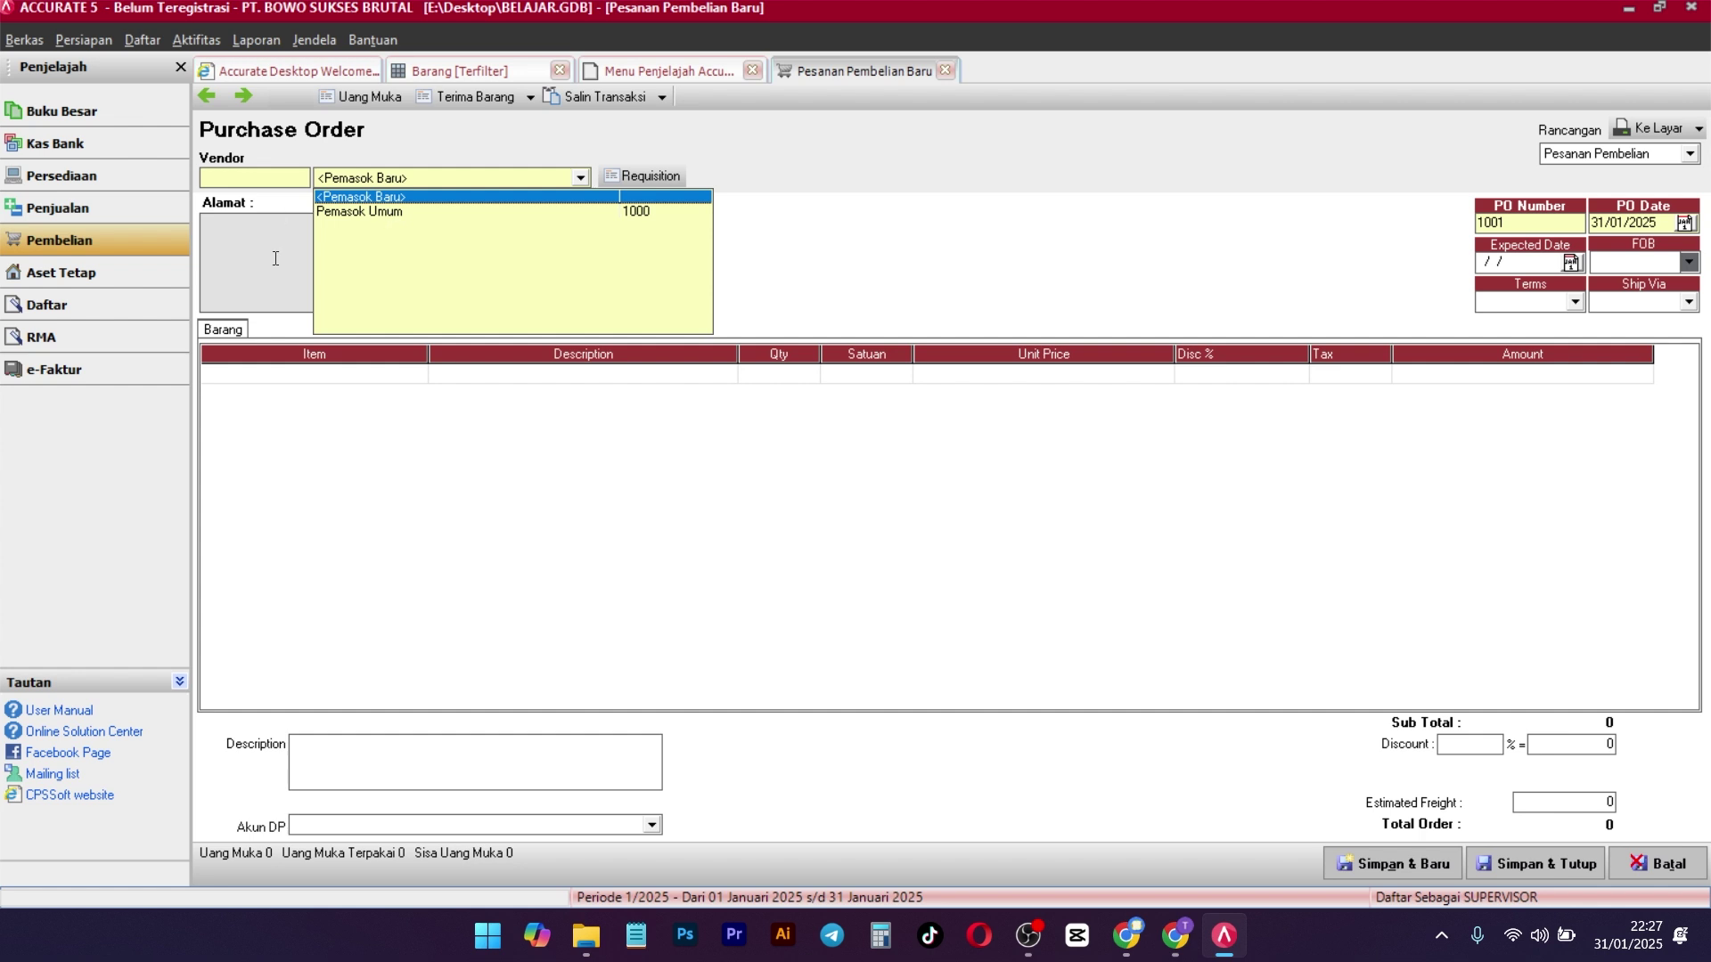
click(367, 212)
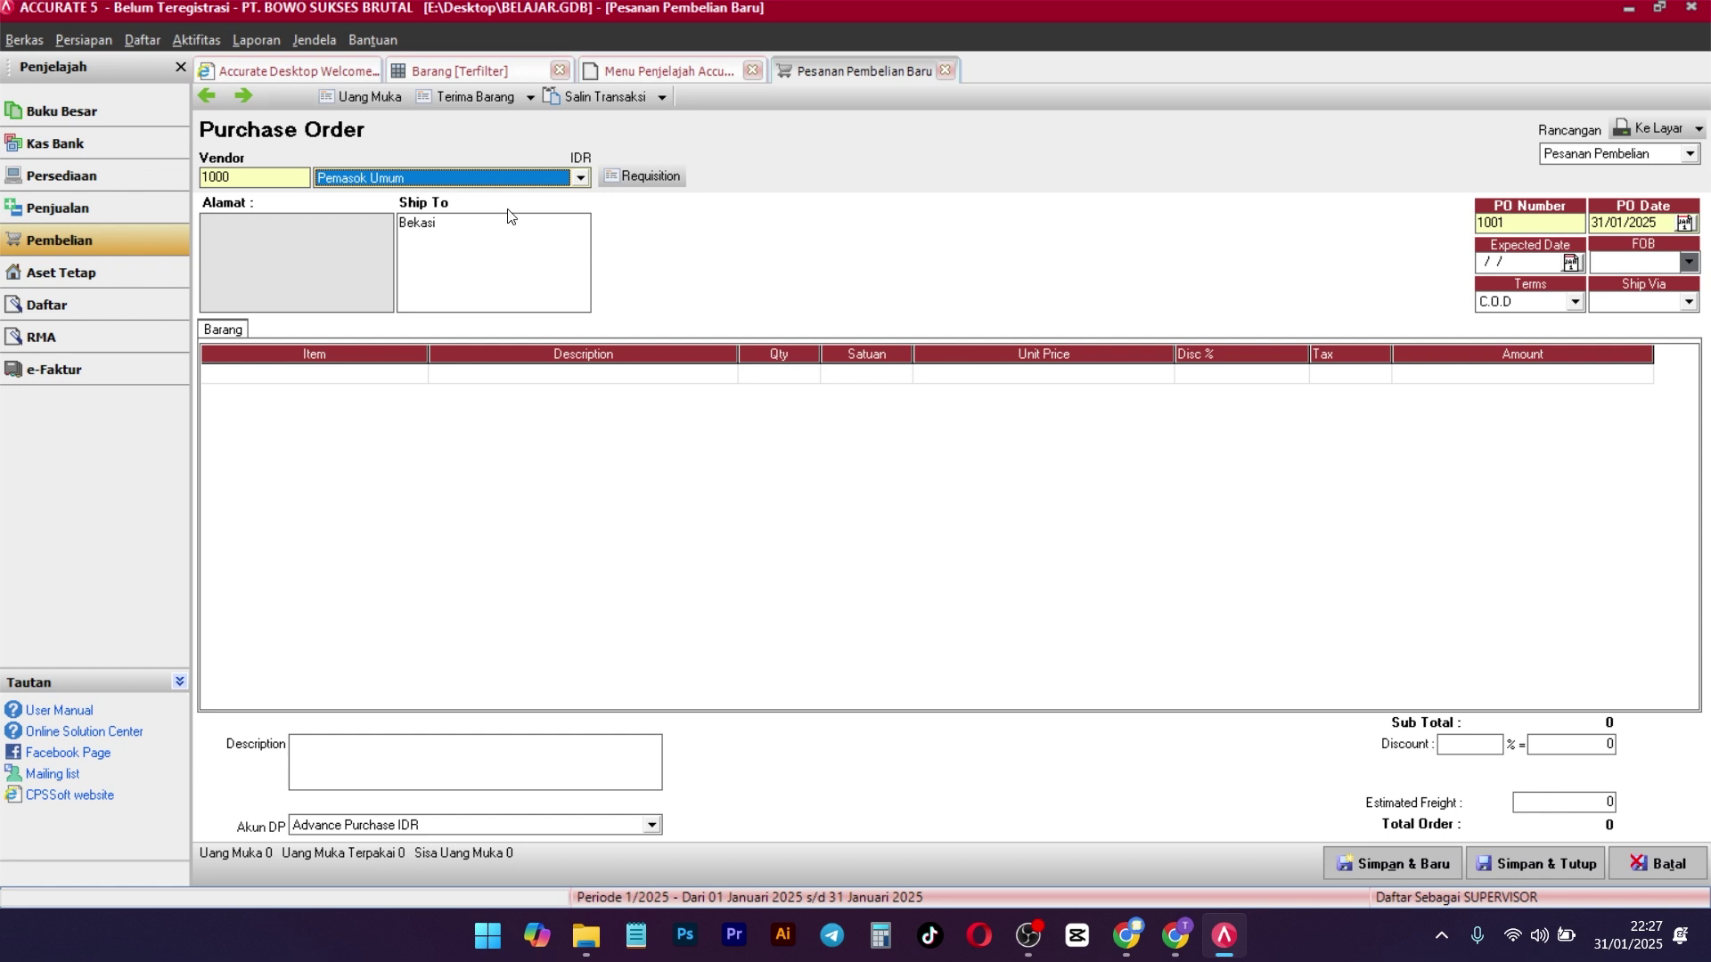
click(419, 267)
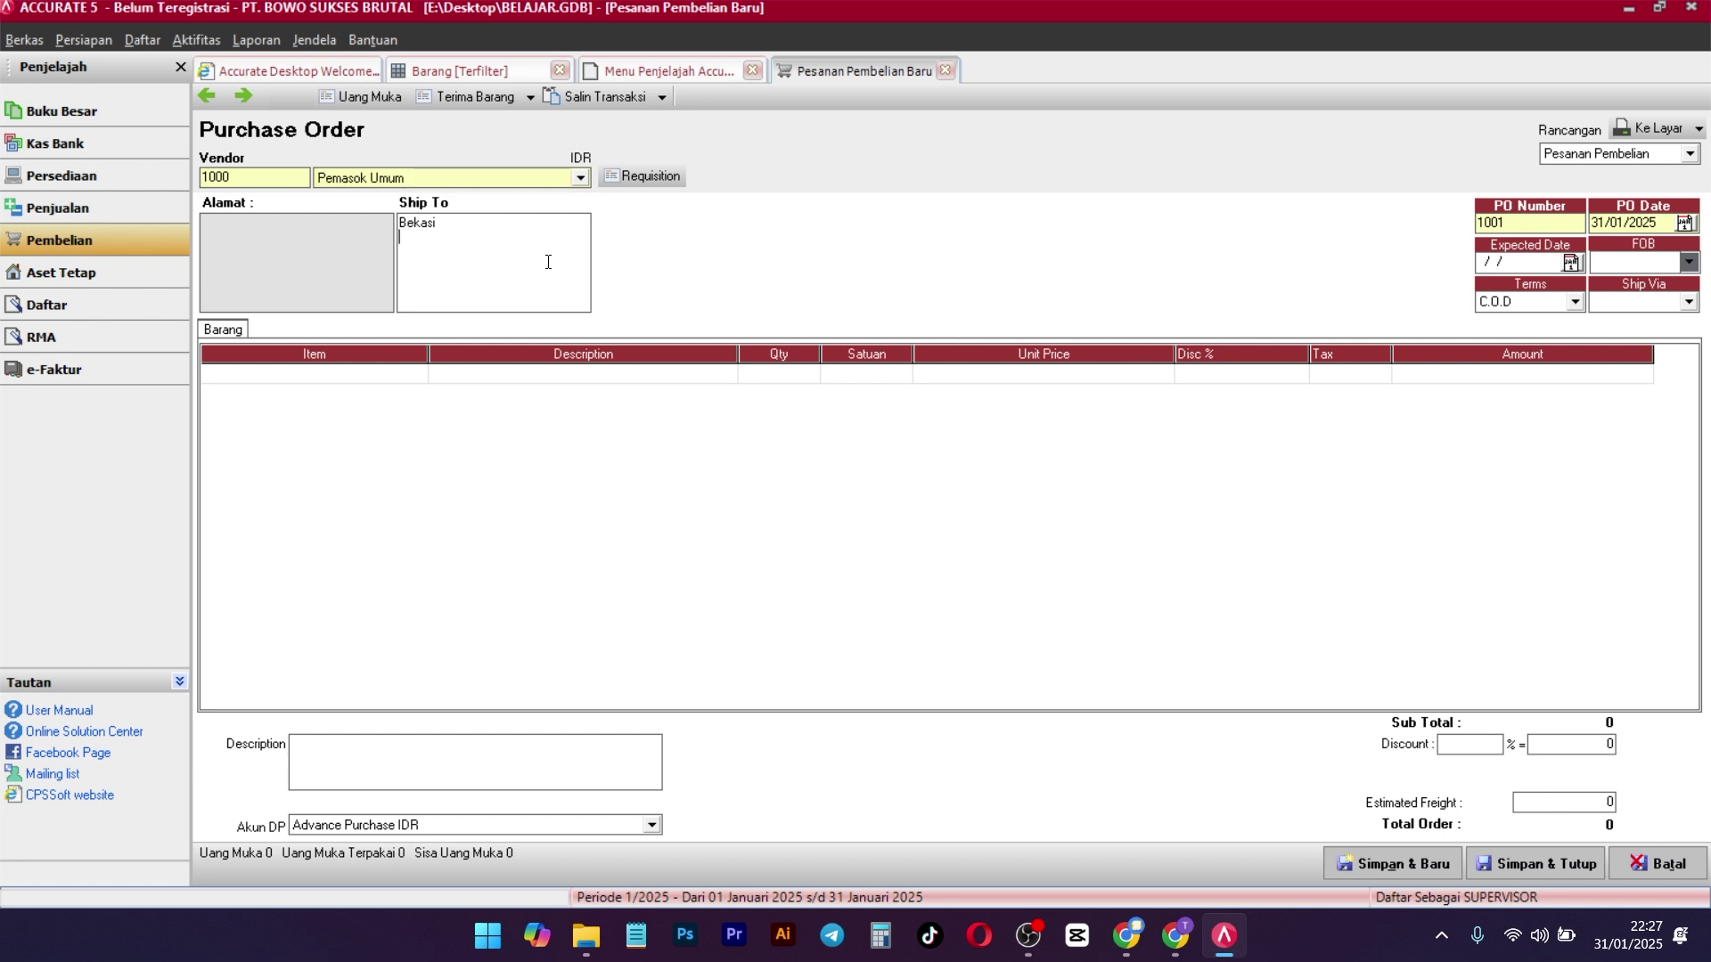
click(651, 175)
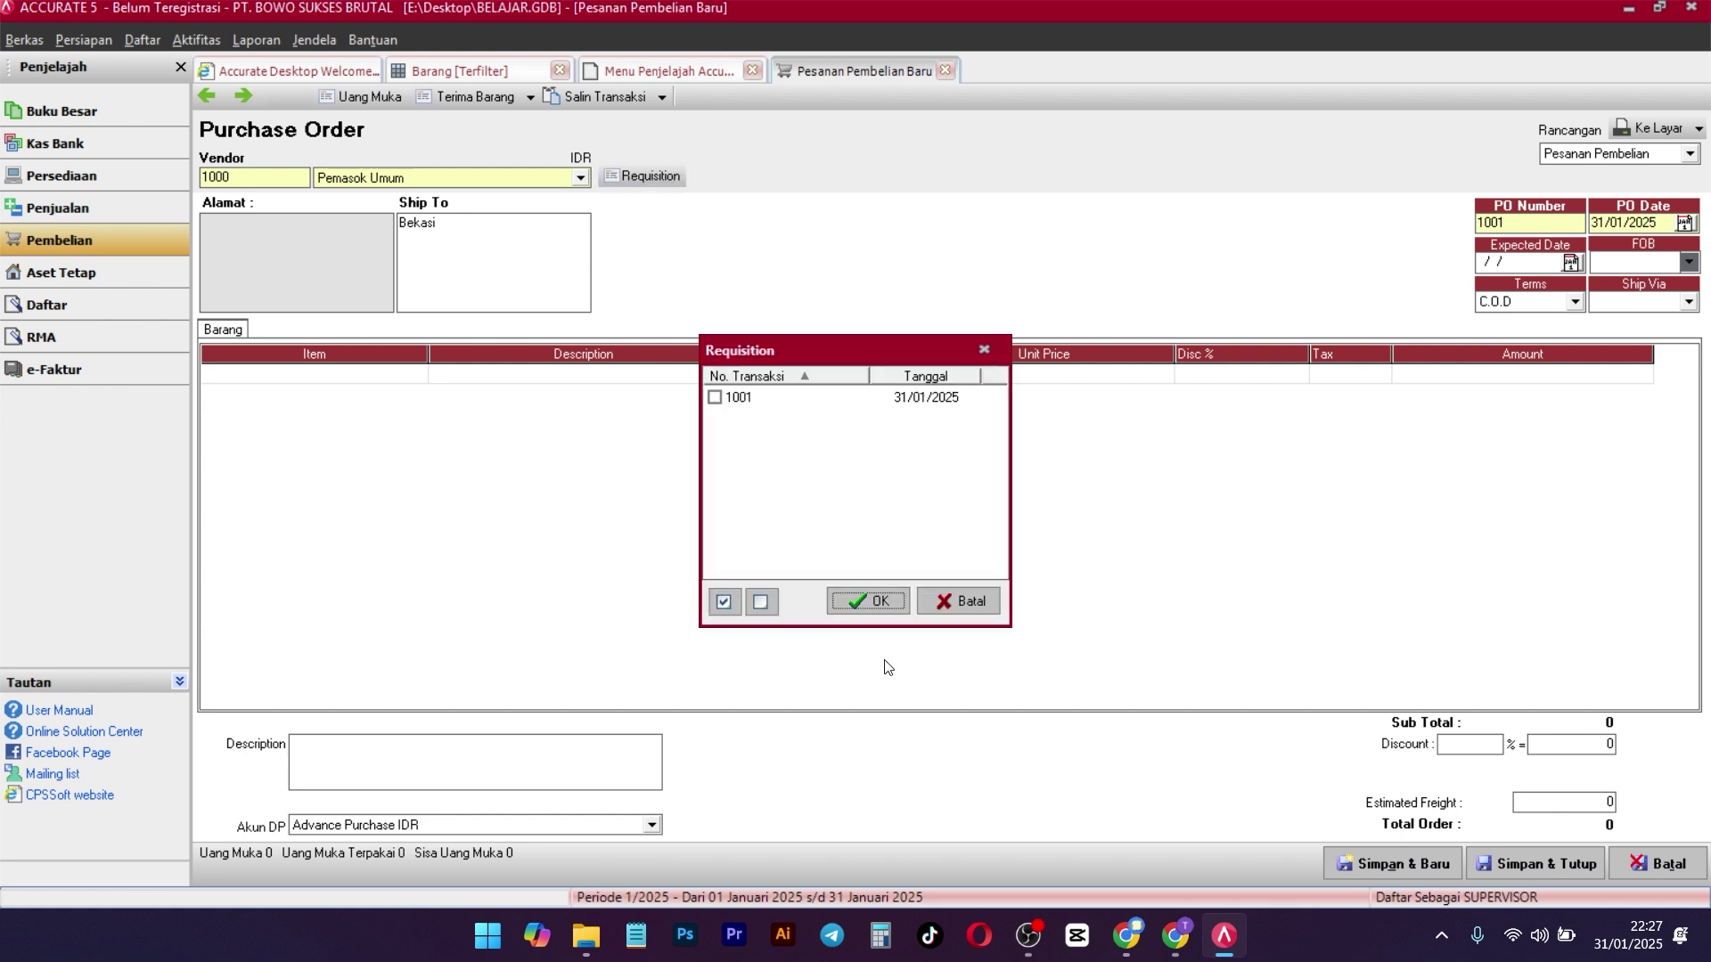
click(718, 398)
click(871, 599)
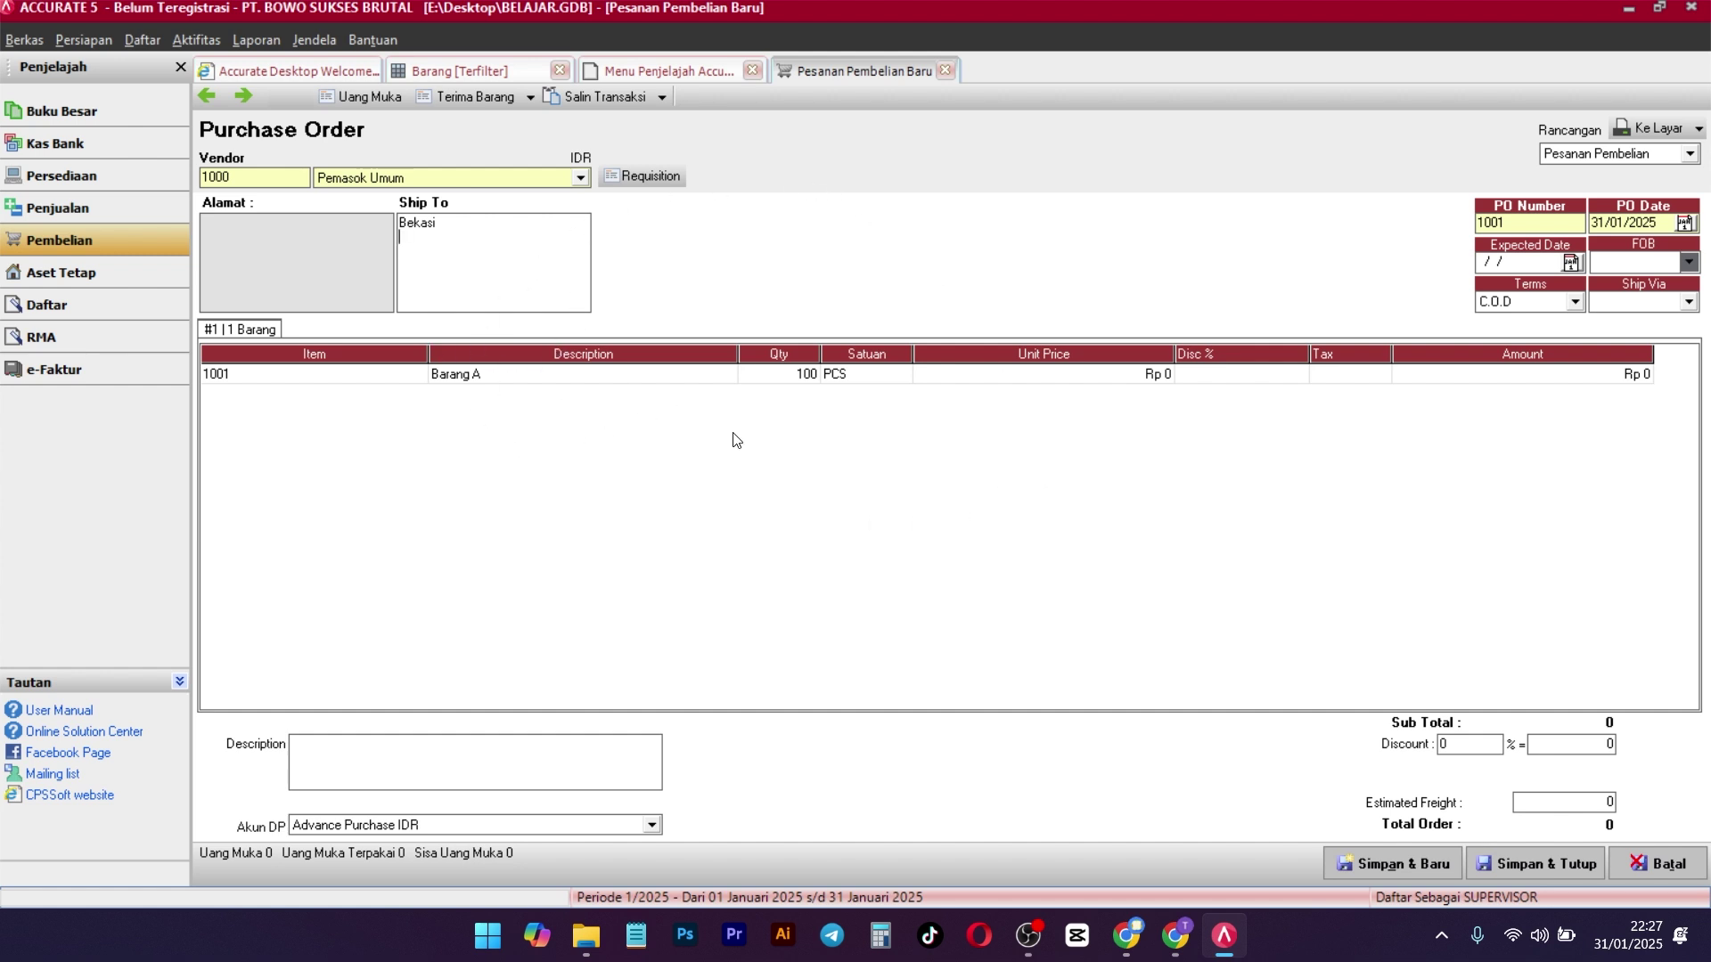
Set the unit price of Barang A in the purchase order to 100000
click(1149, 375)
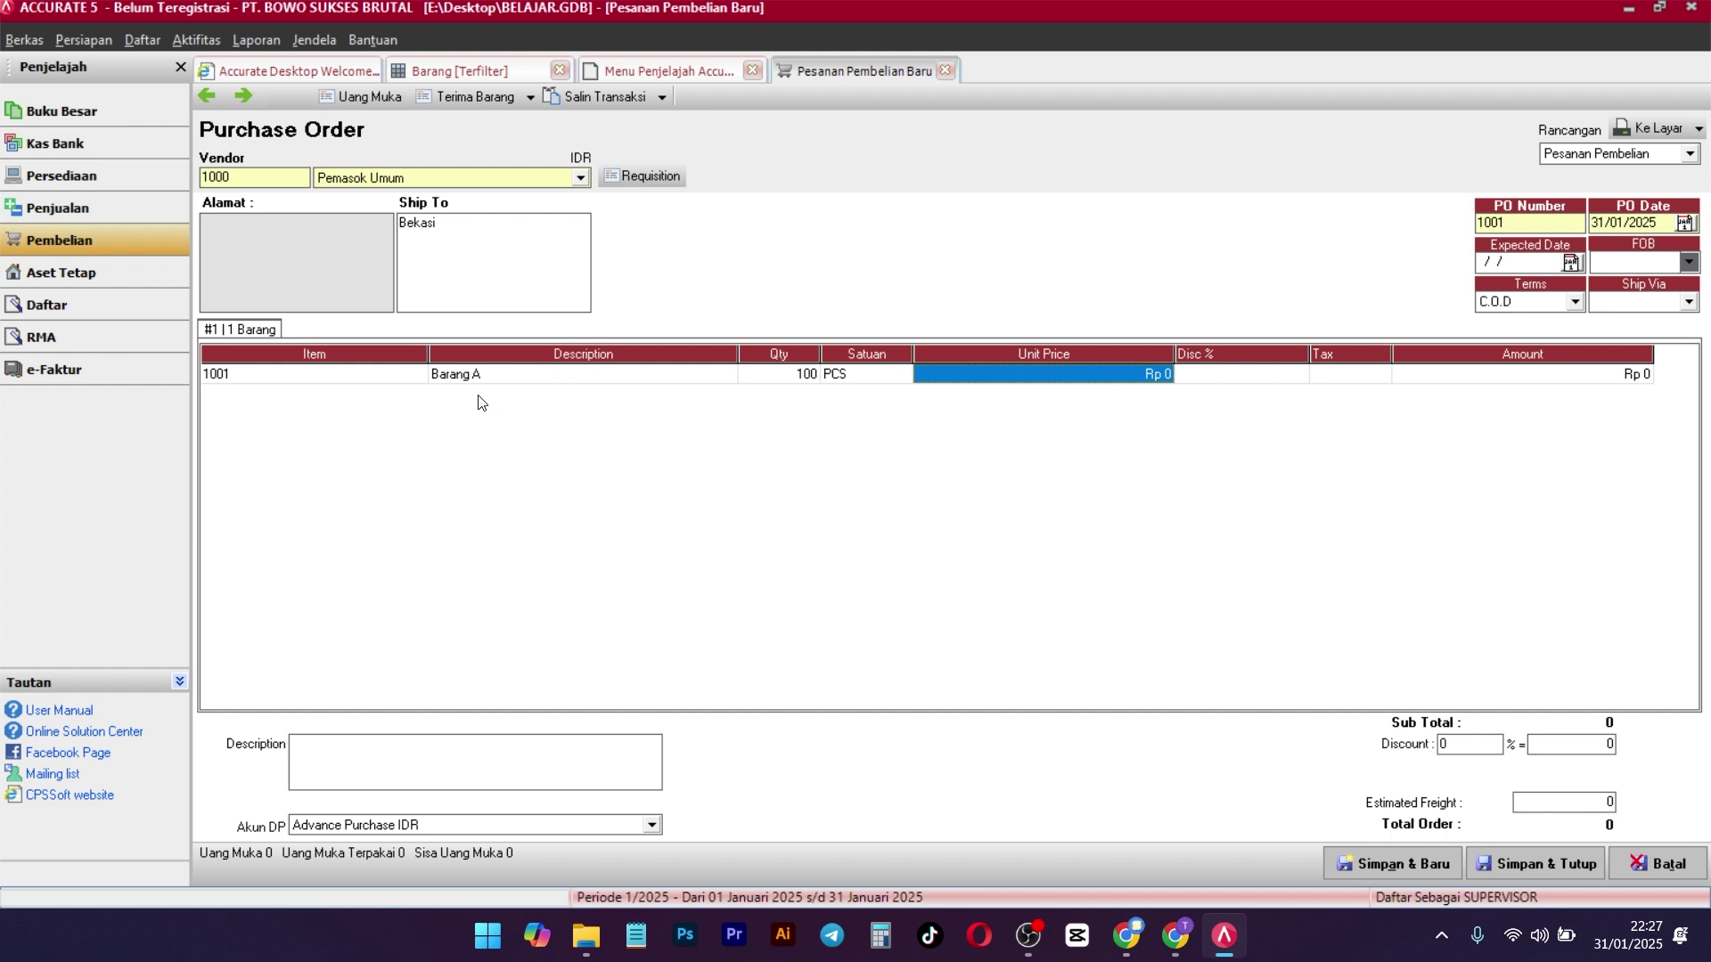
text(100000)
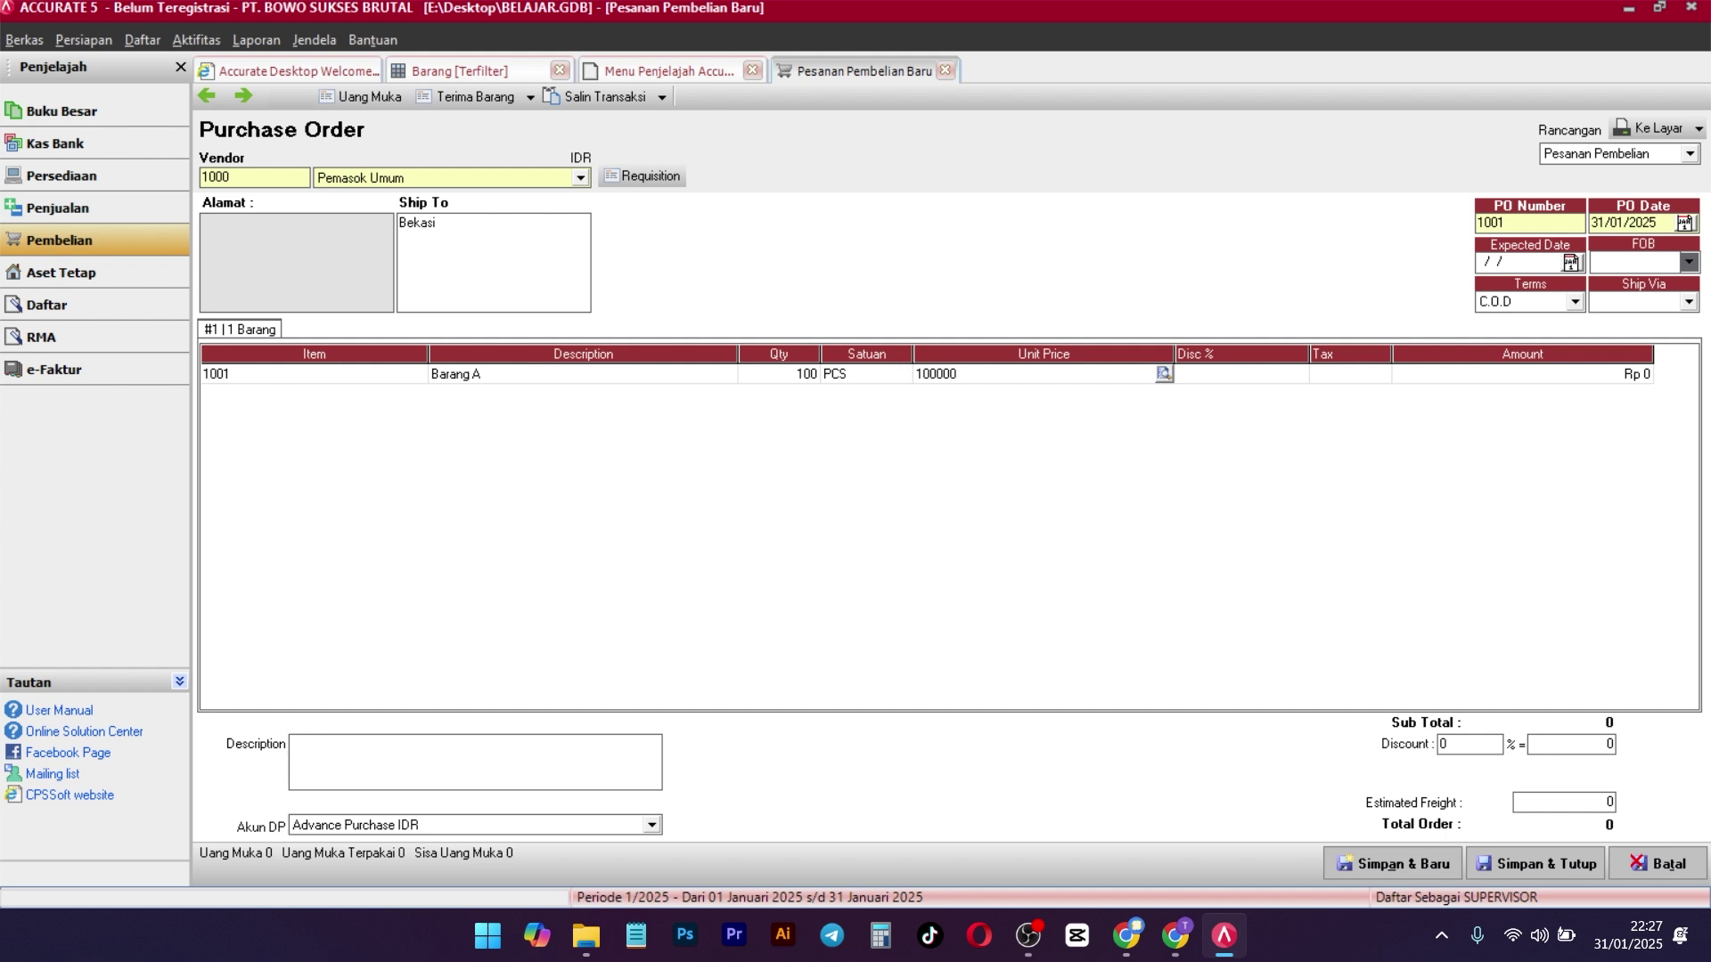
key(Tab)
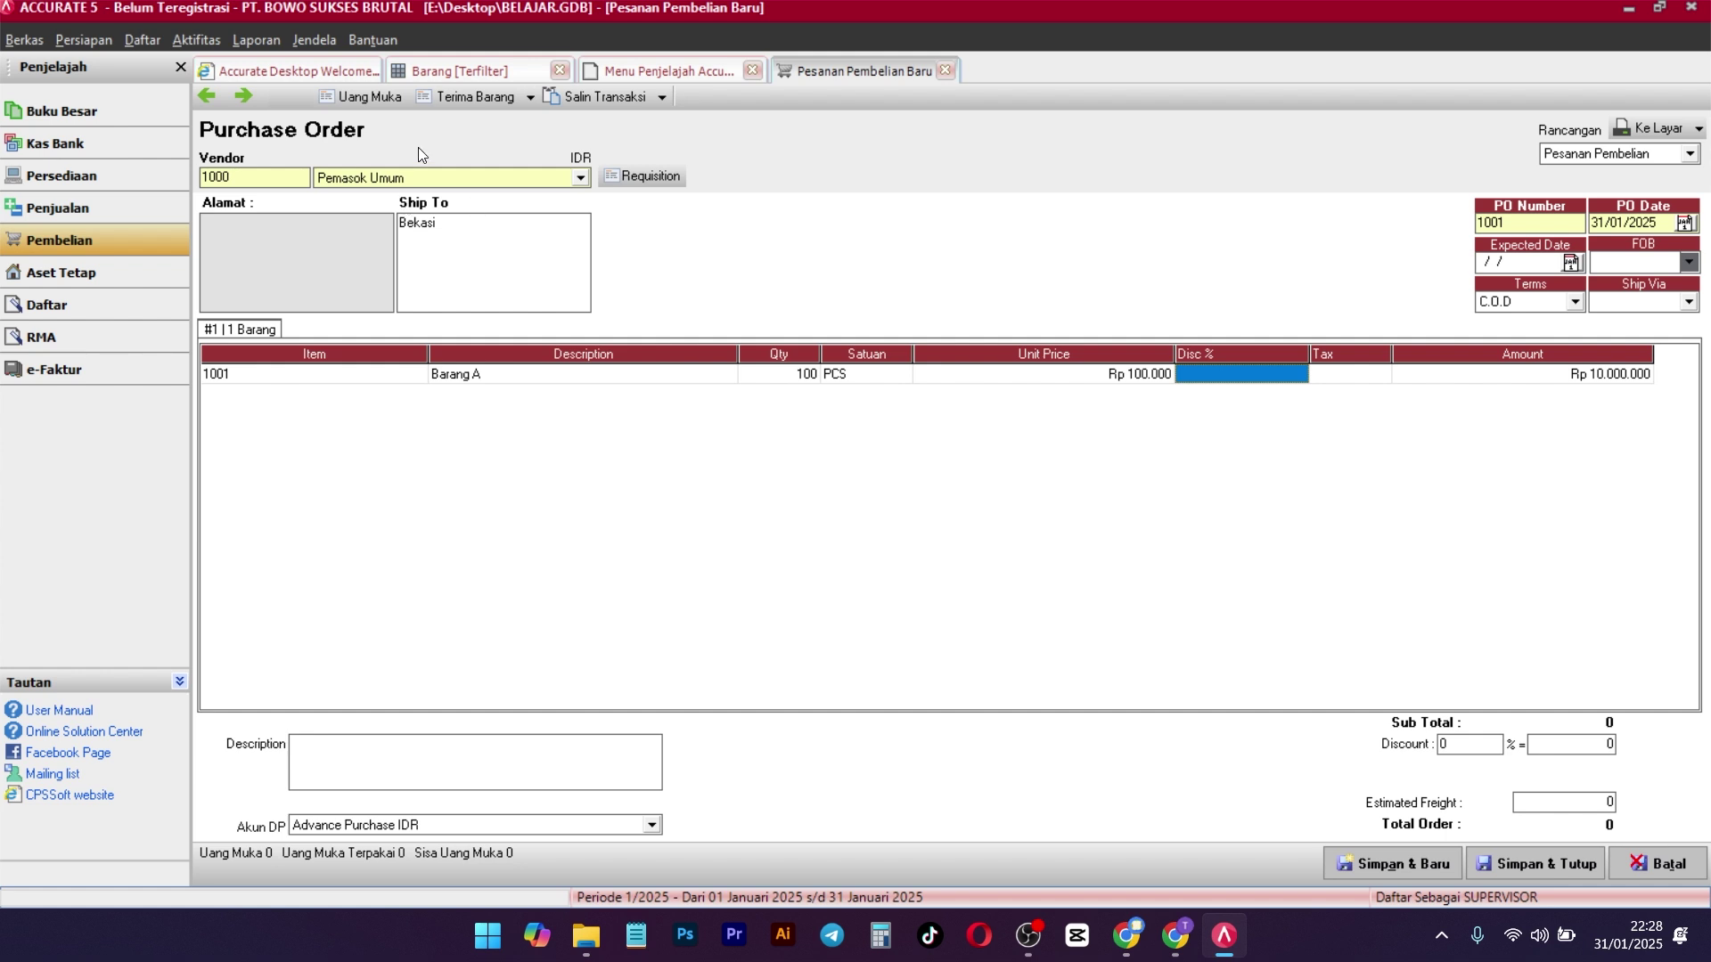
View the form for a new payment term from the order's Terms field and close it without saving
click(1536, 303)
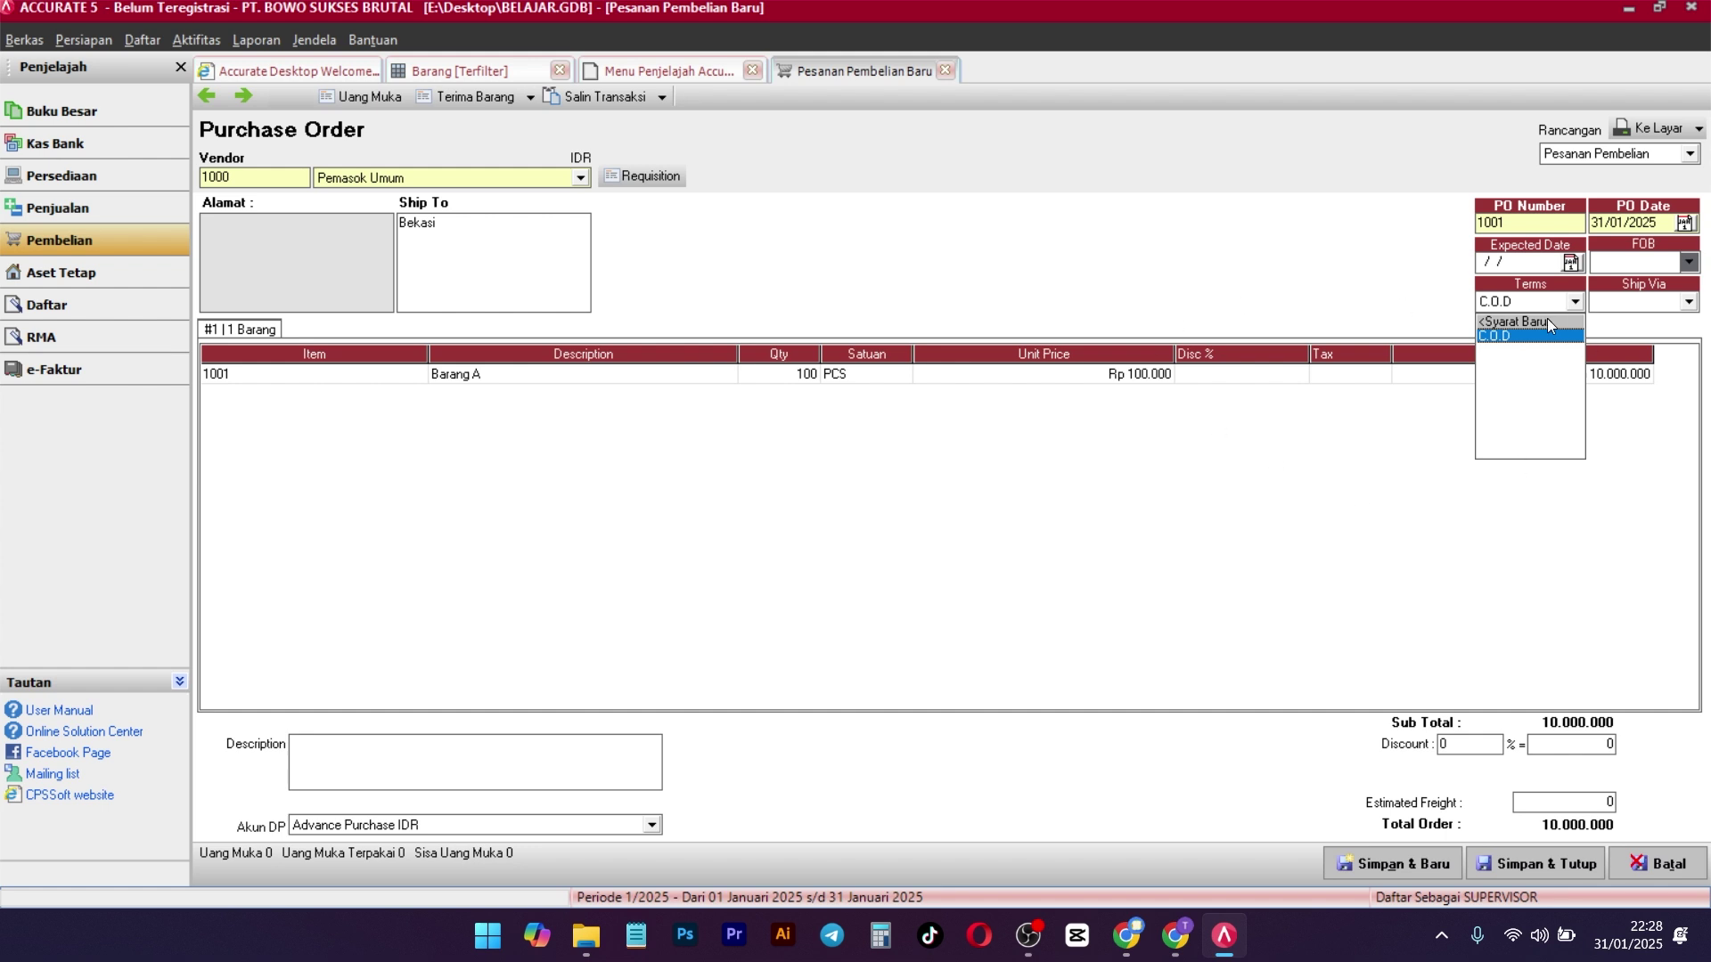
click(1514, 322)
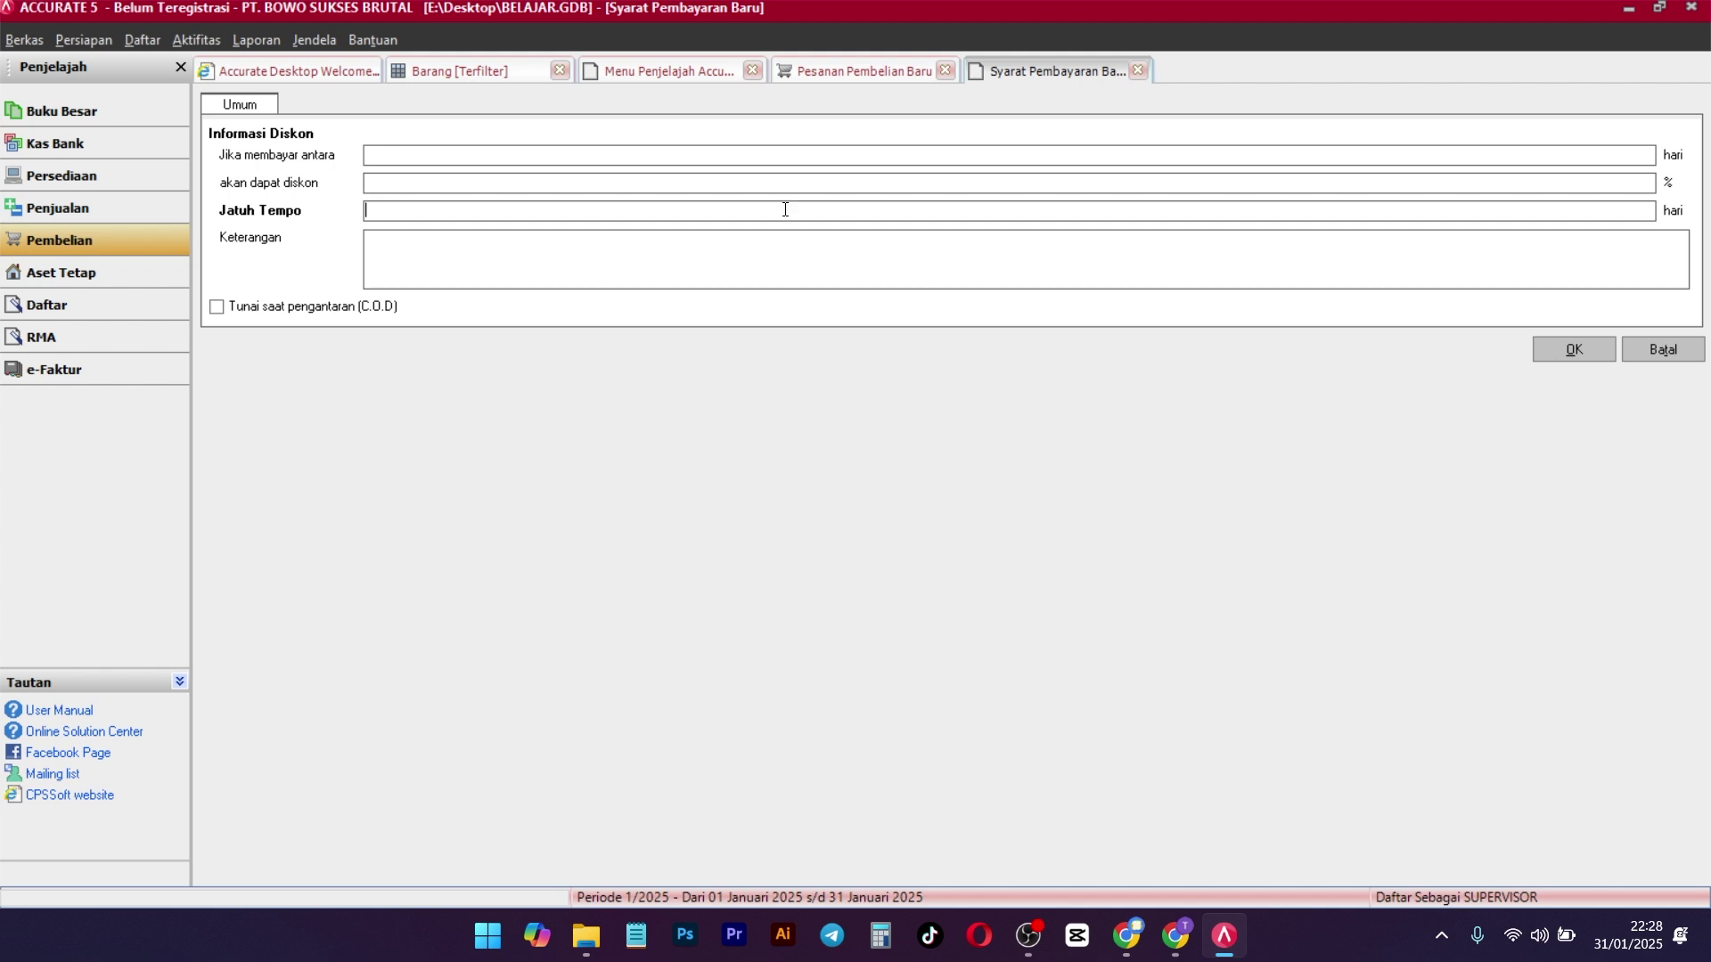
click(1137, 68)
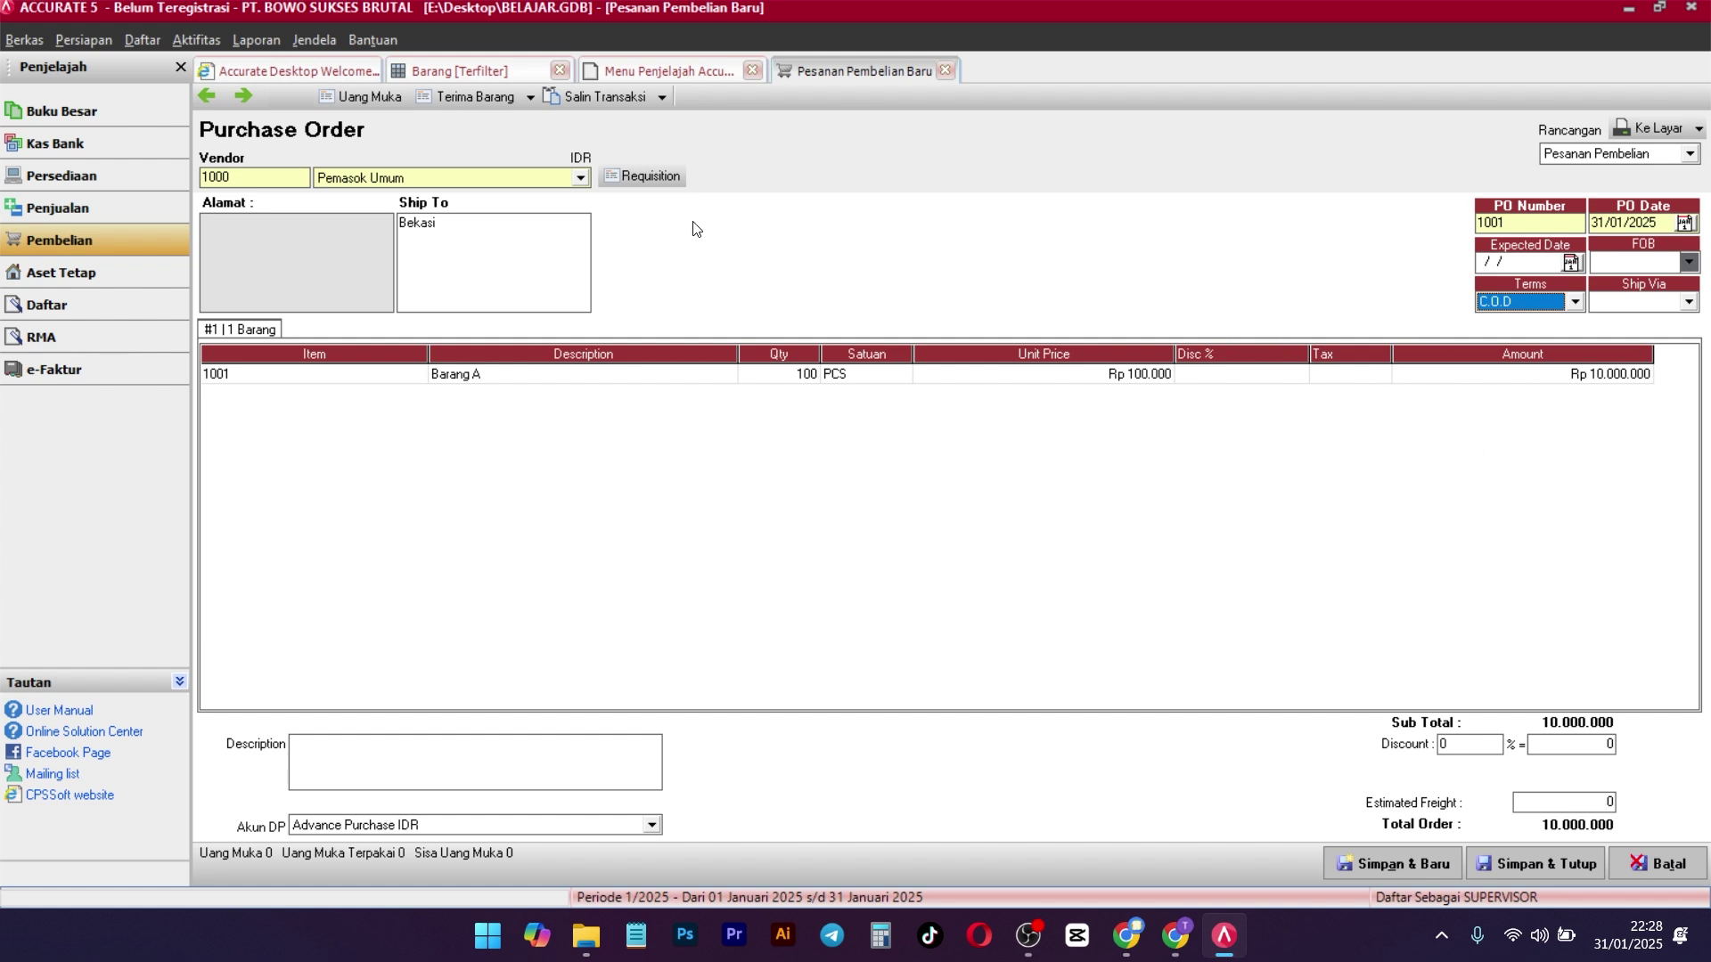
Save the purchase order by showing its on-screen print preview, and close both the preview and the order
click(1618, 137)
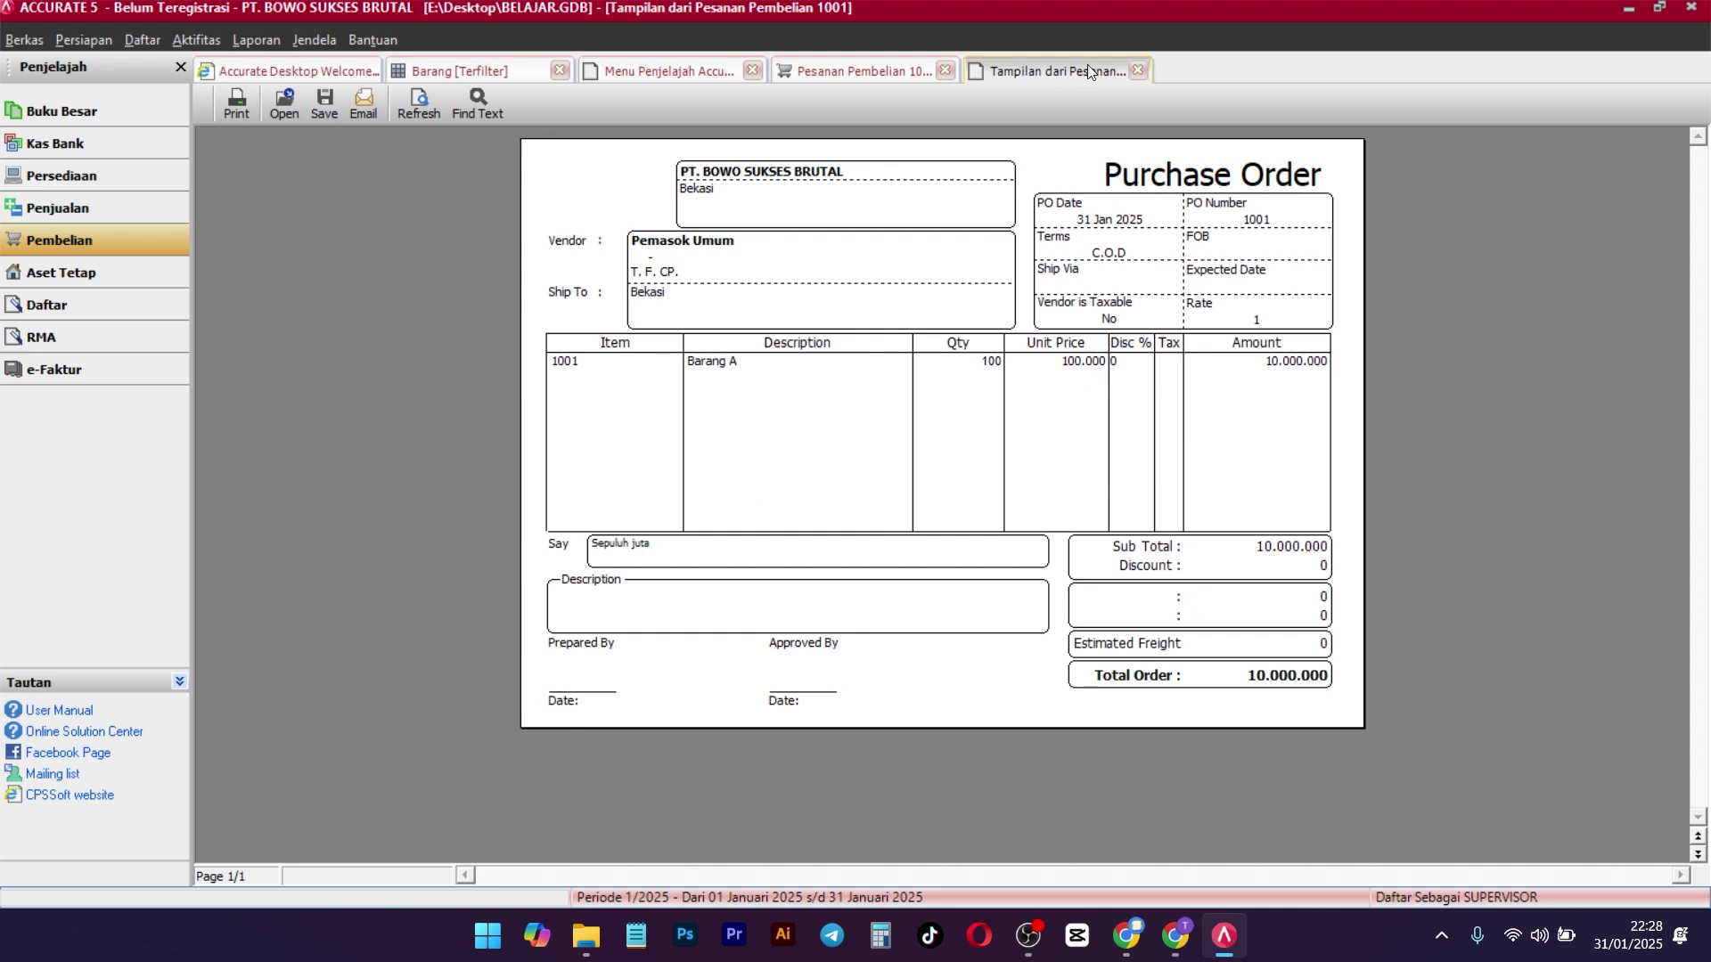
click(1136, 73)
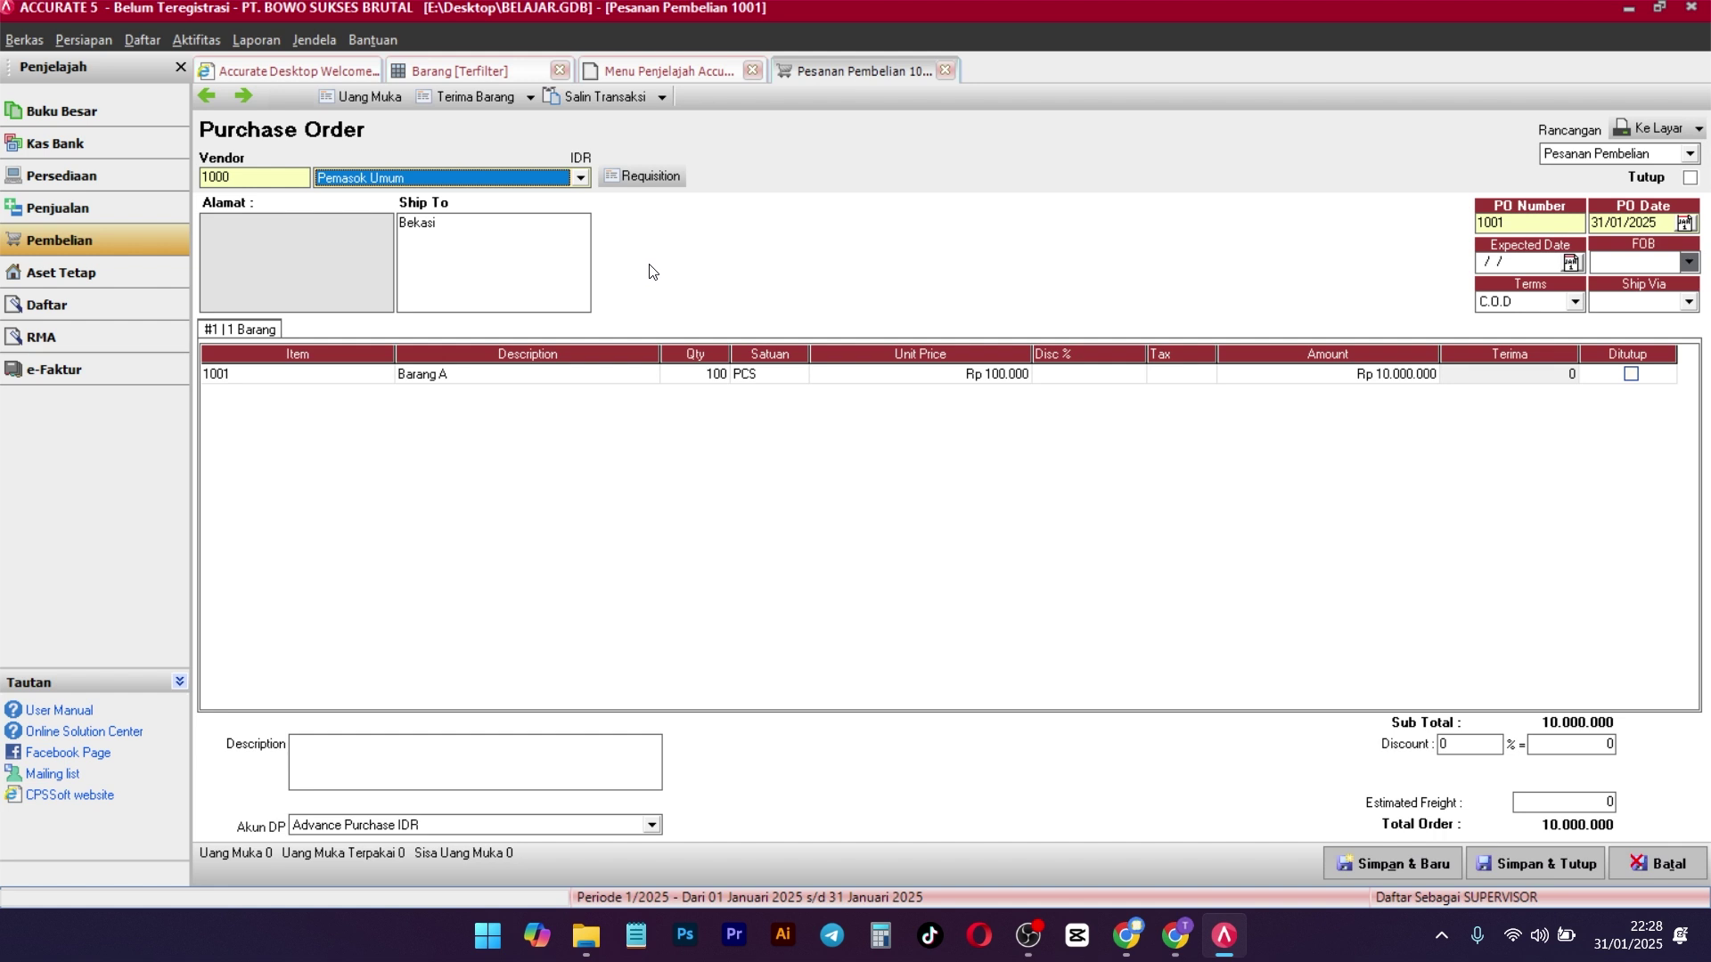
click(946, 71)
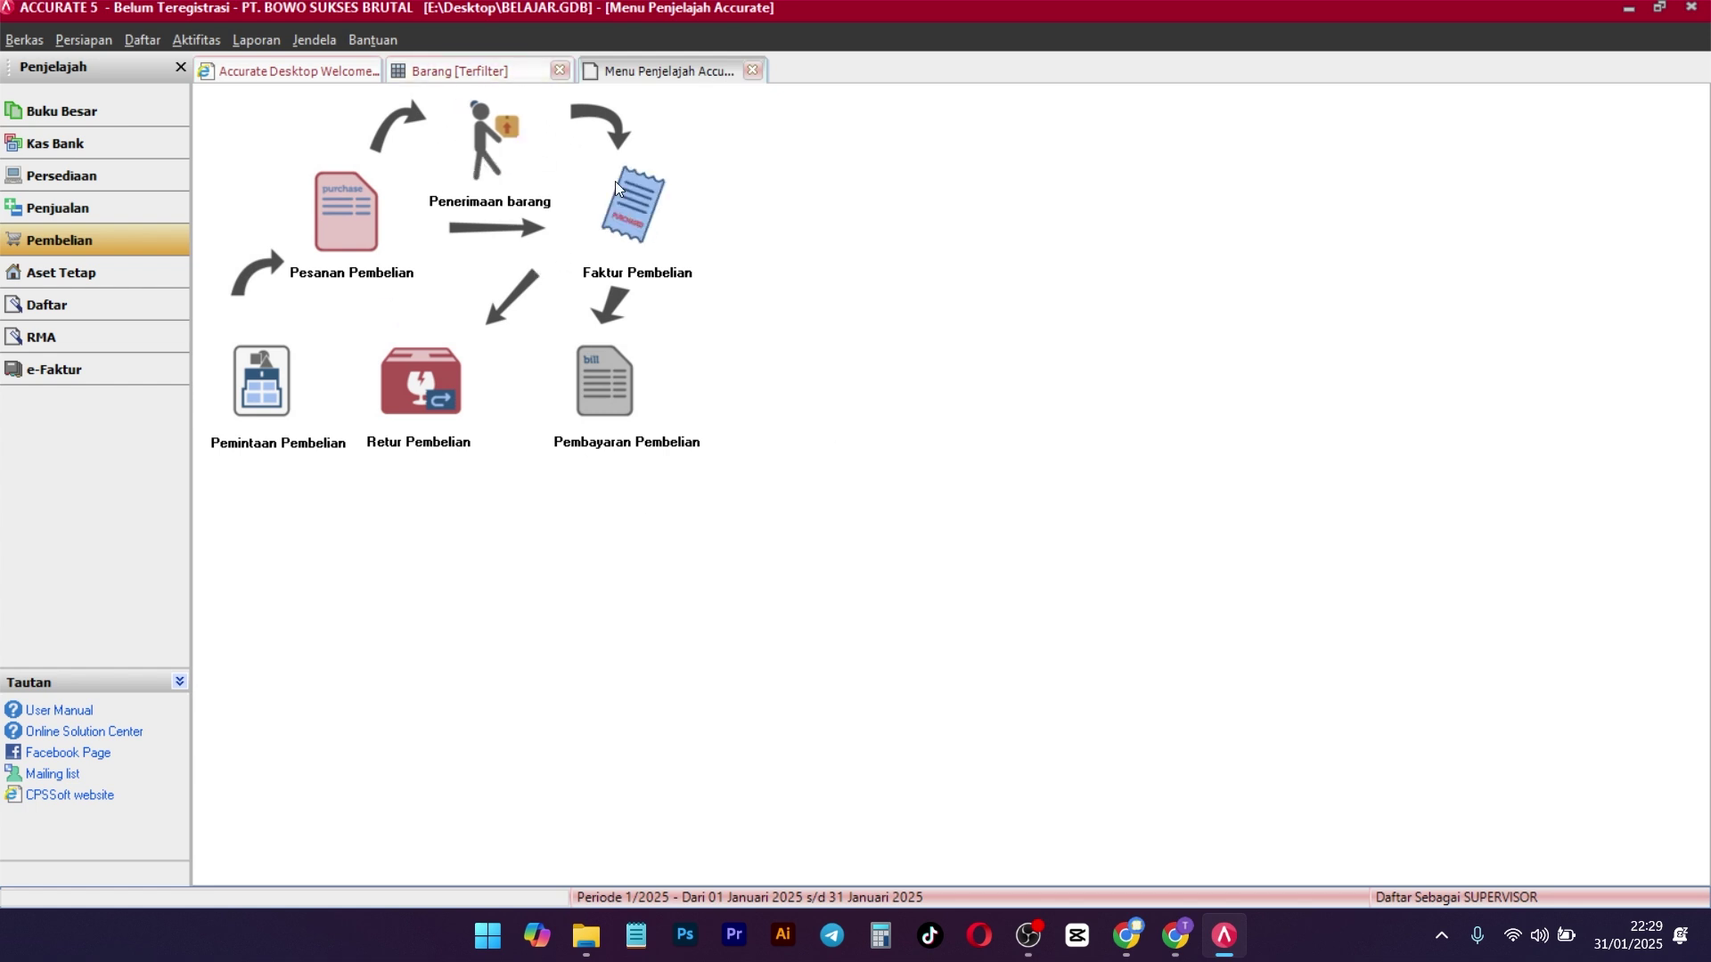
click(513, 150)
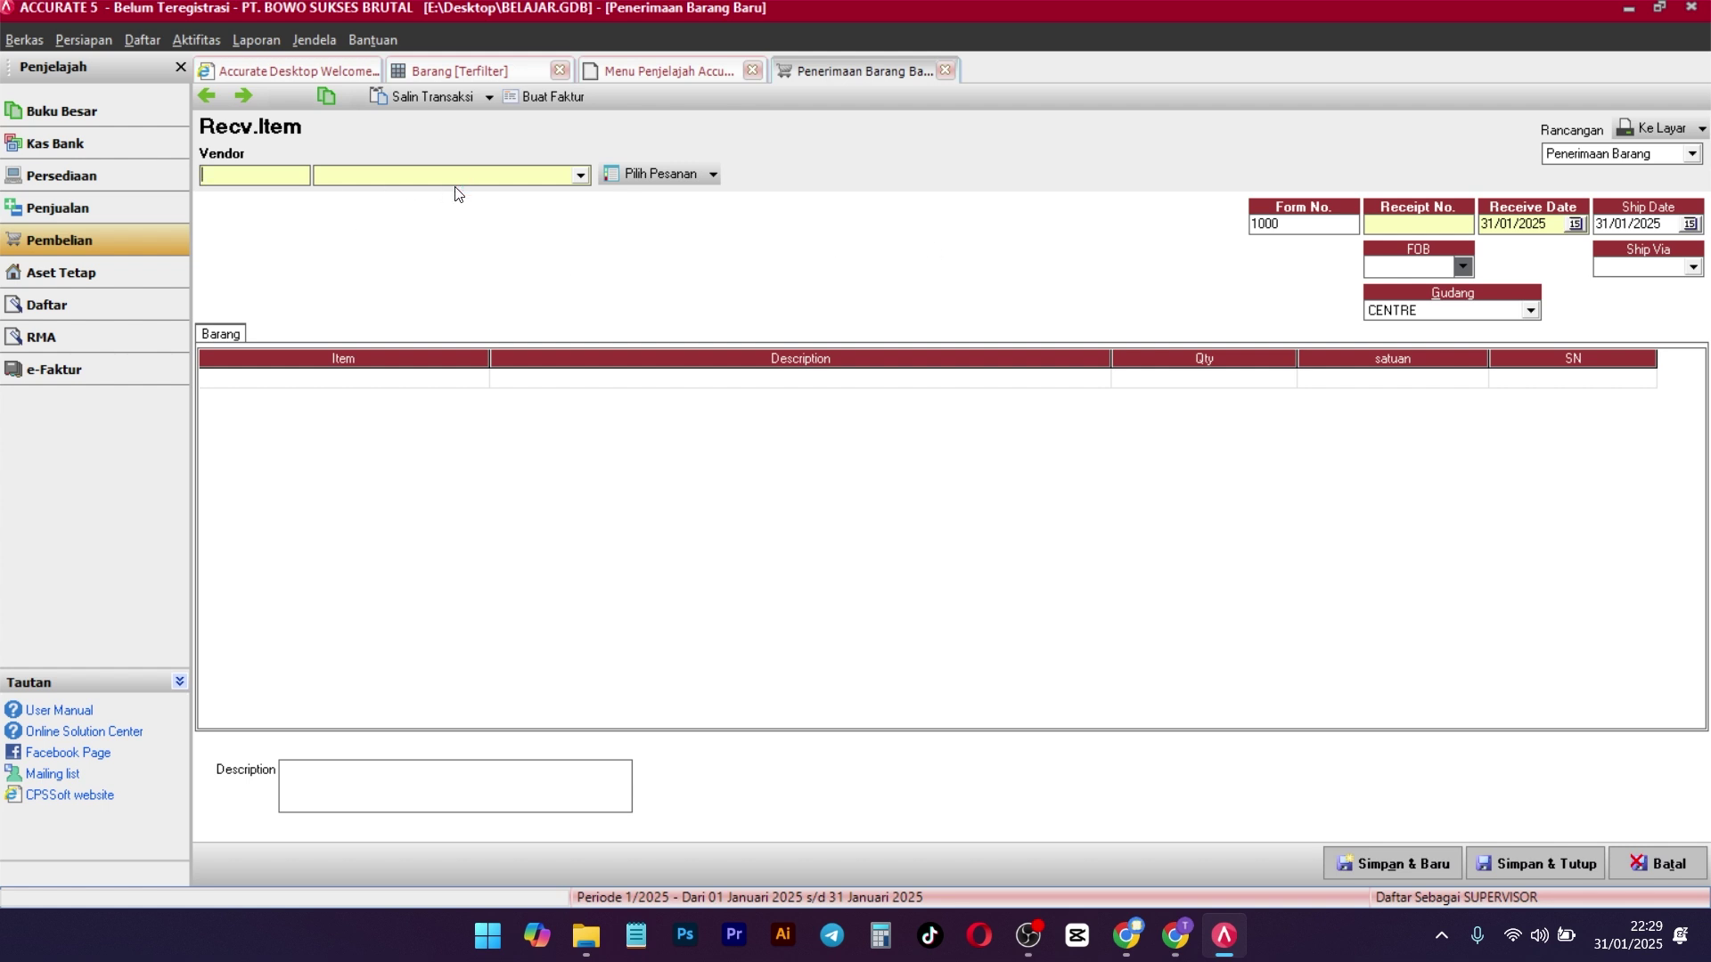
click(409, 179)
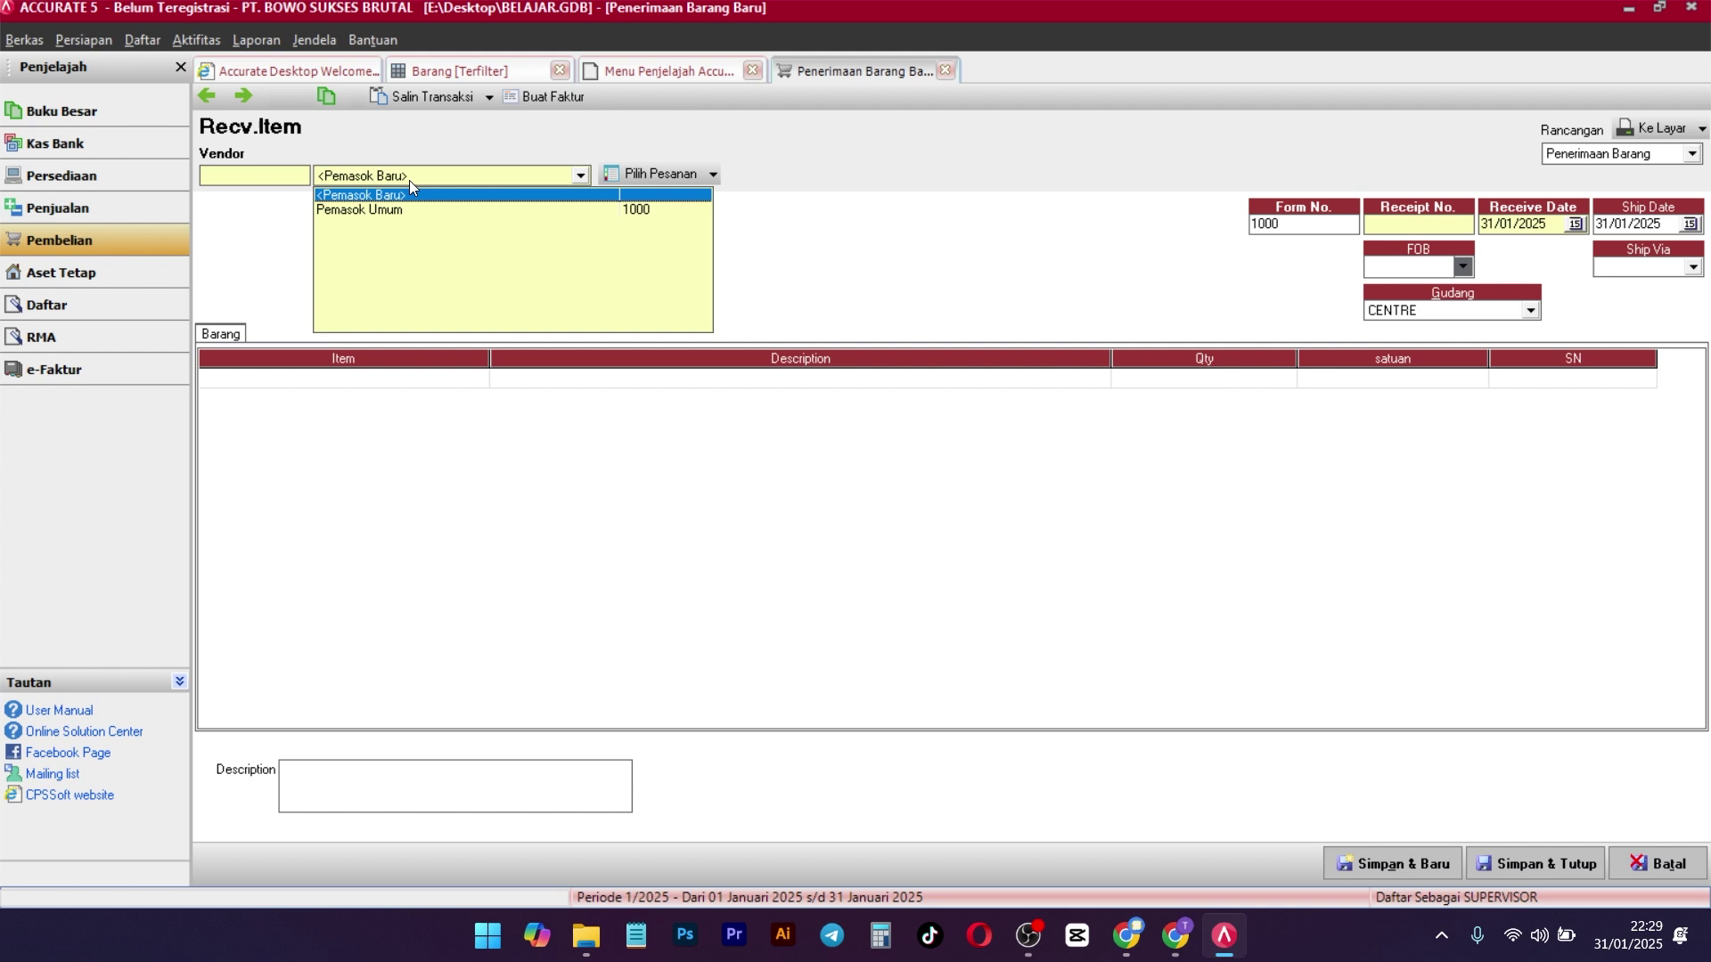
click(376, 211)
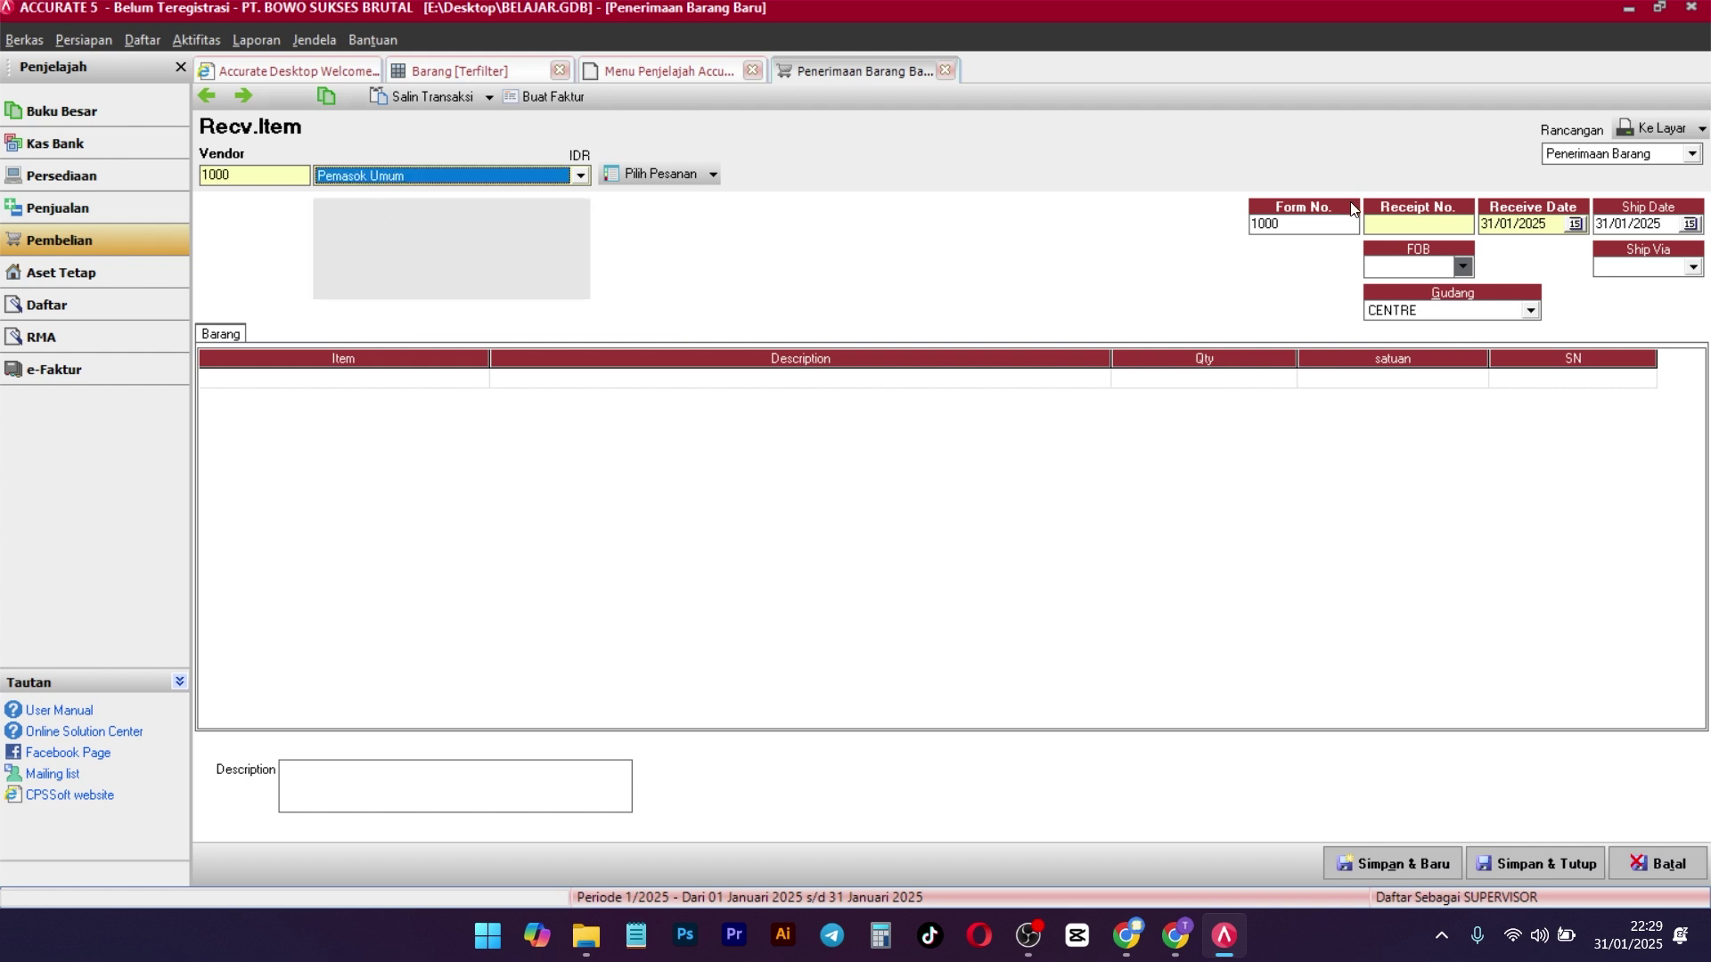
click(1413, 224)
text(12412412414)
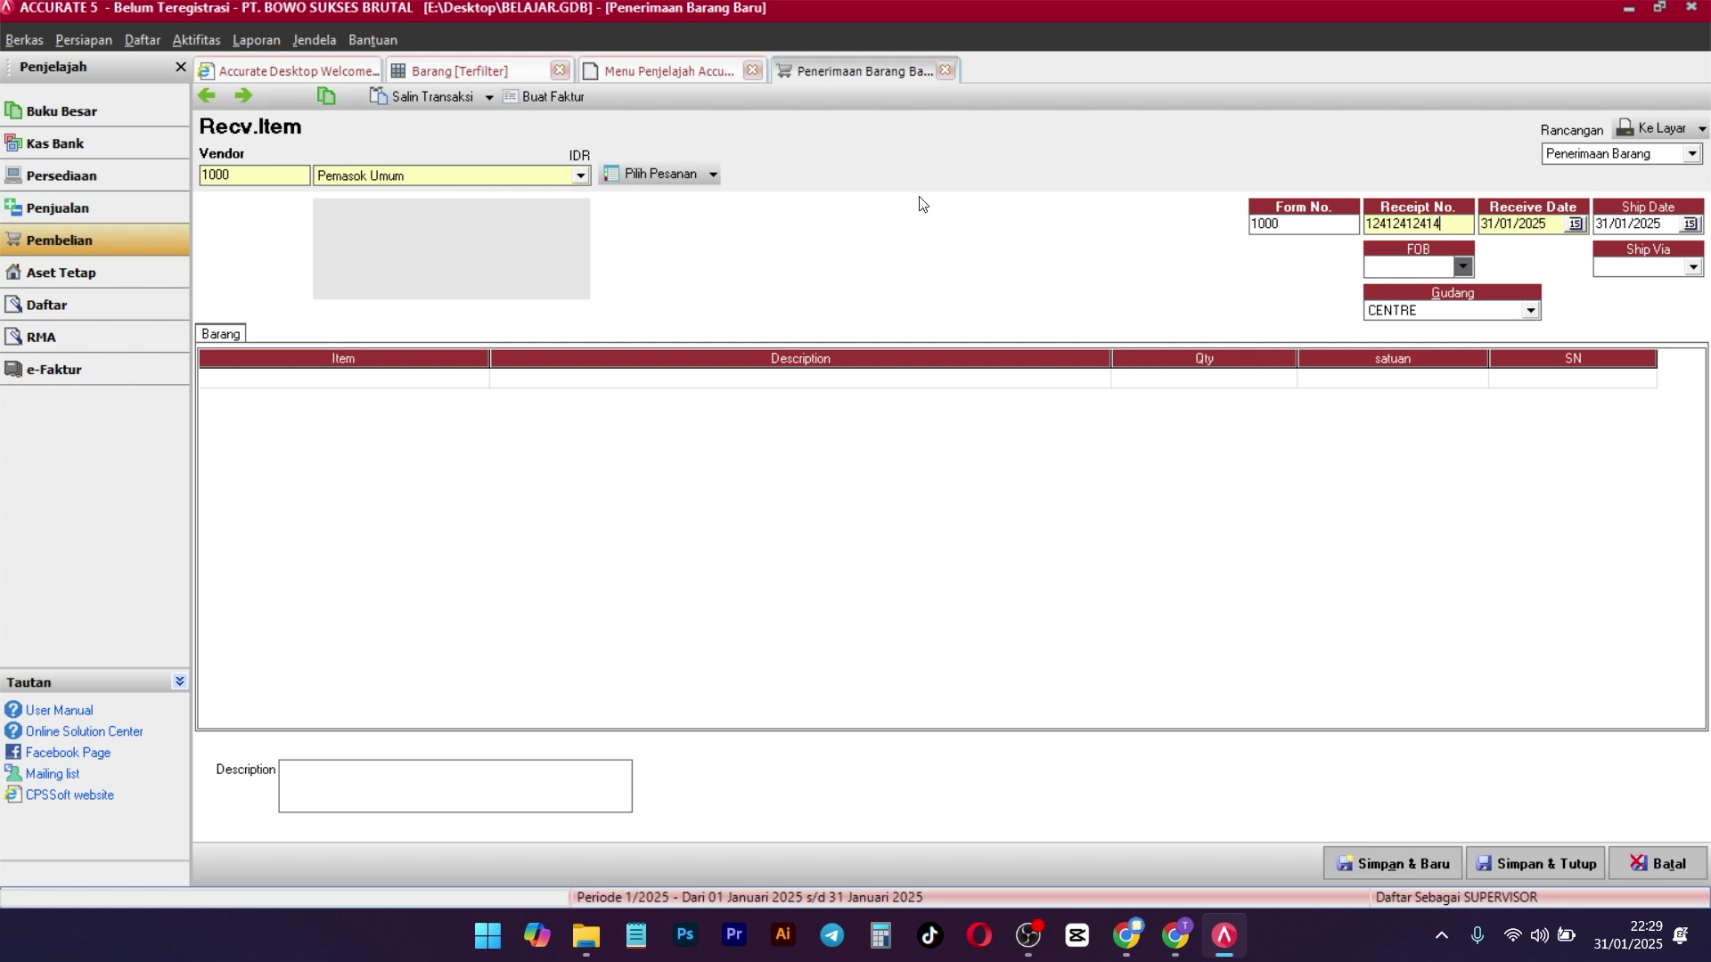
Load the Barang A purchase order into the item receipt, and save and close the receipt
click(649, 179)
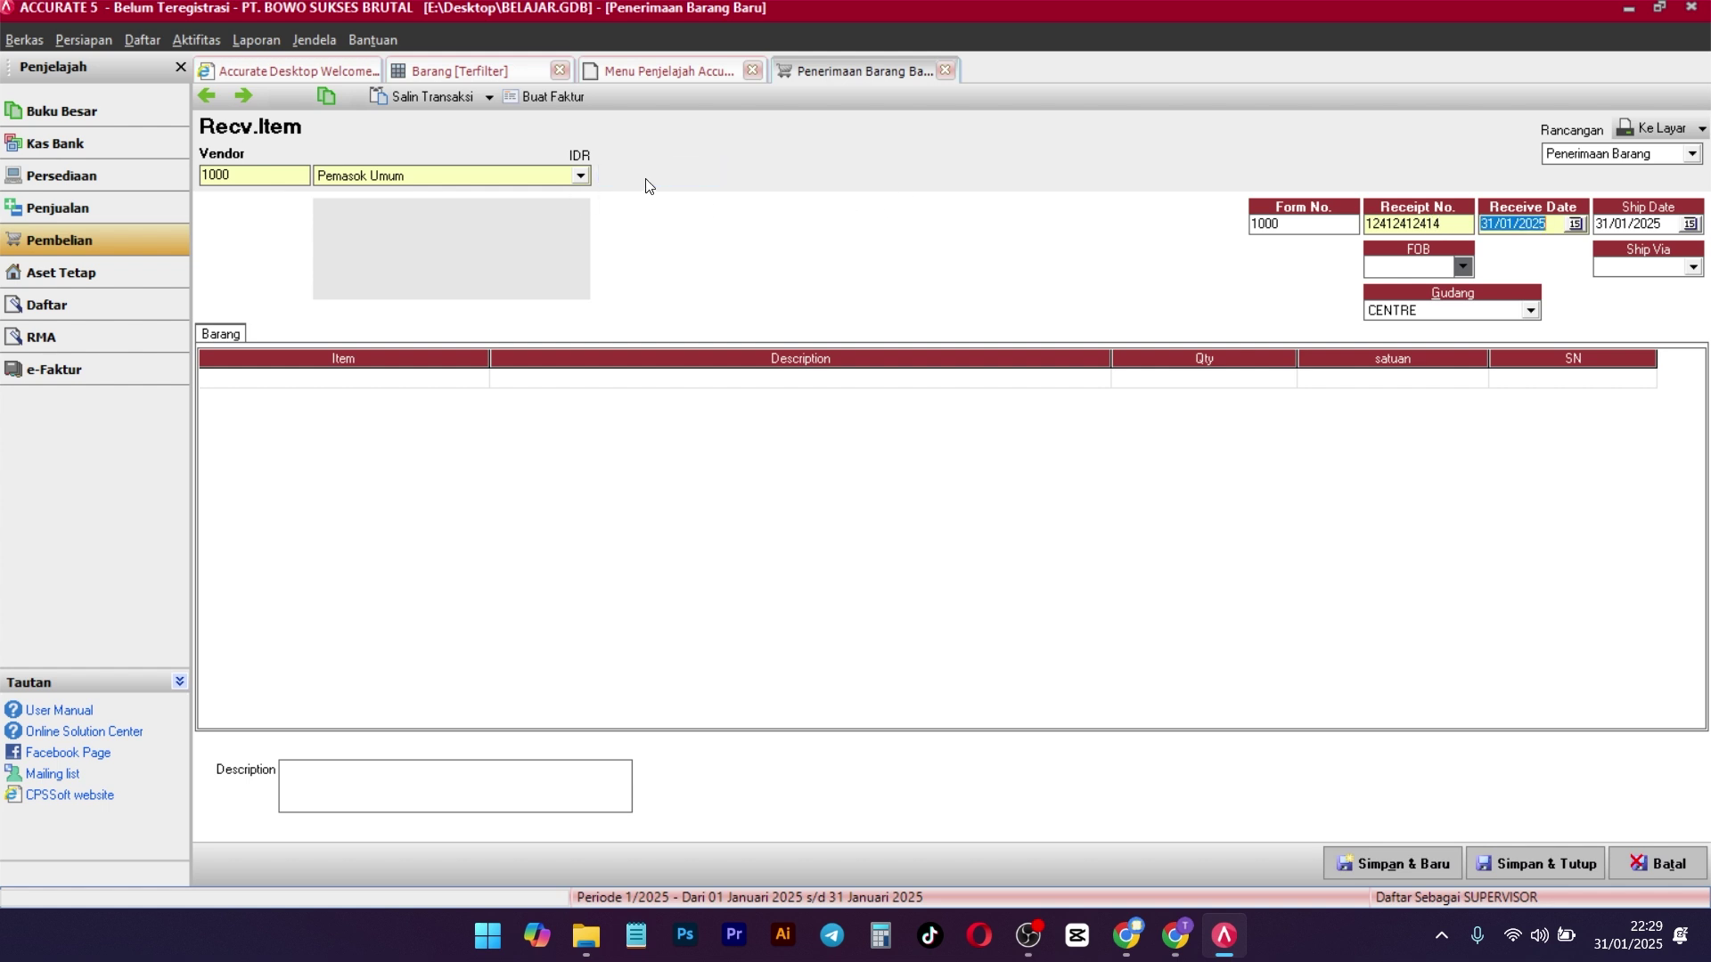
click(715, 397)
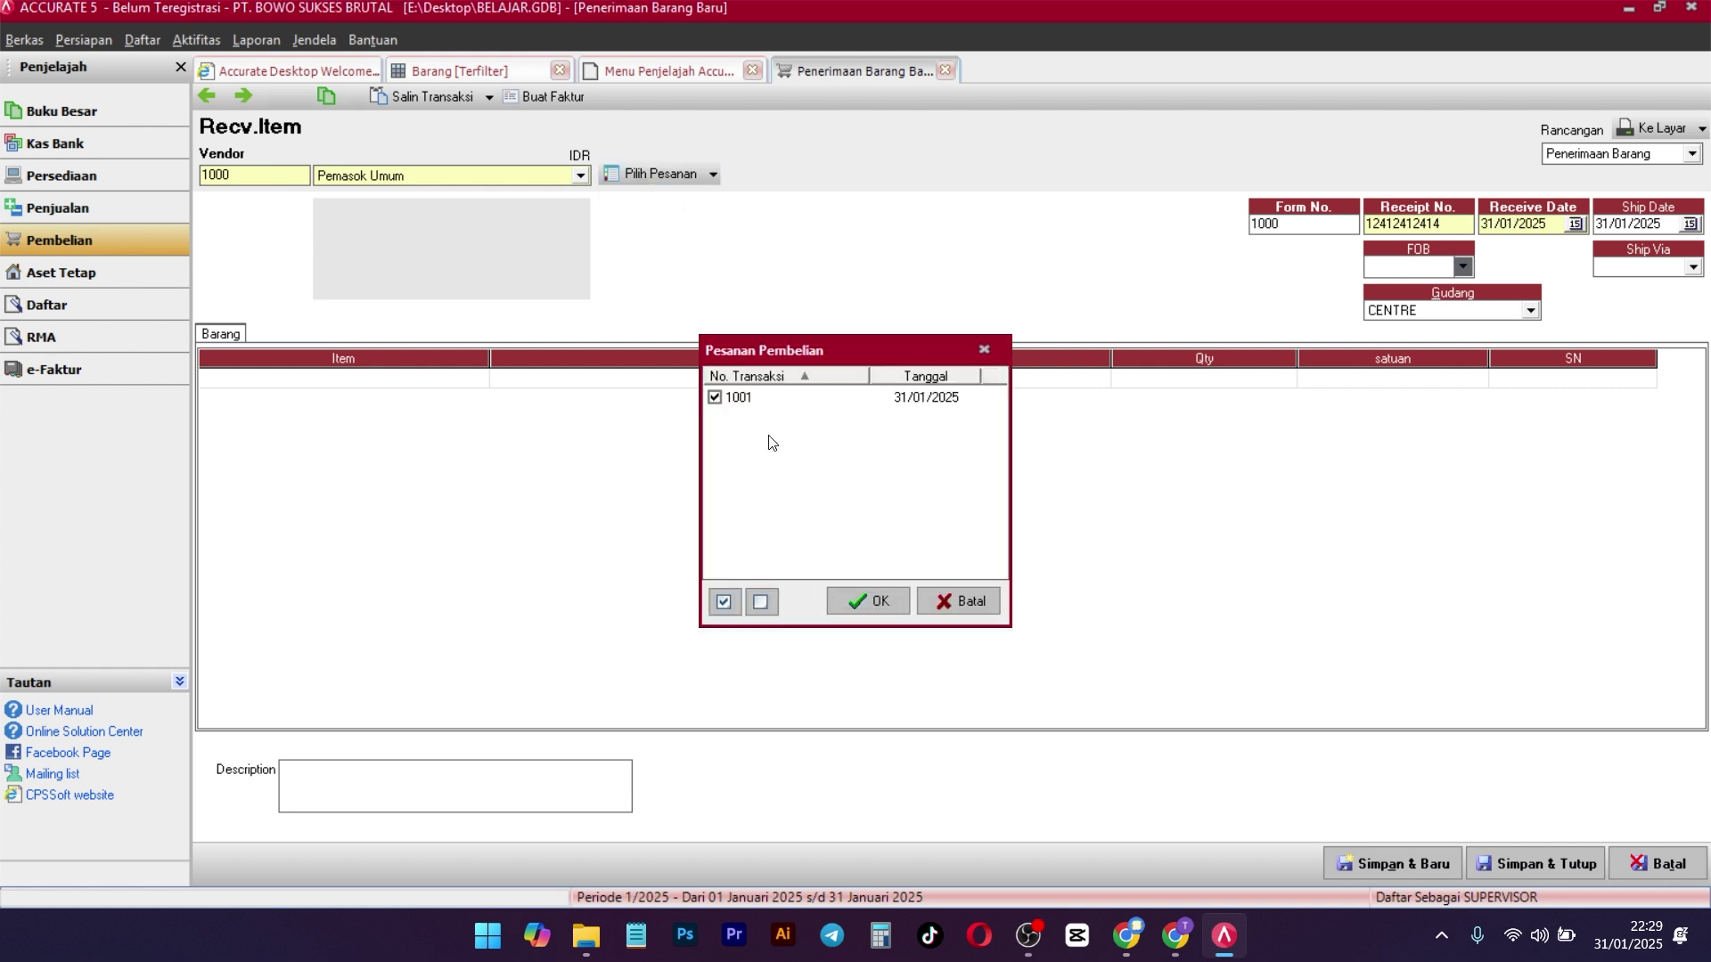
click(887, 603)
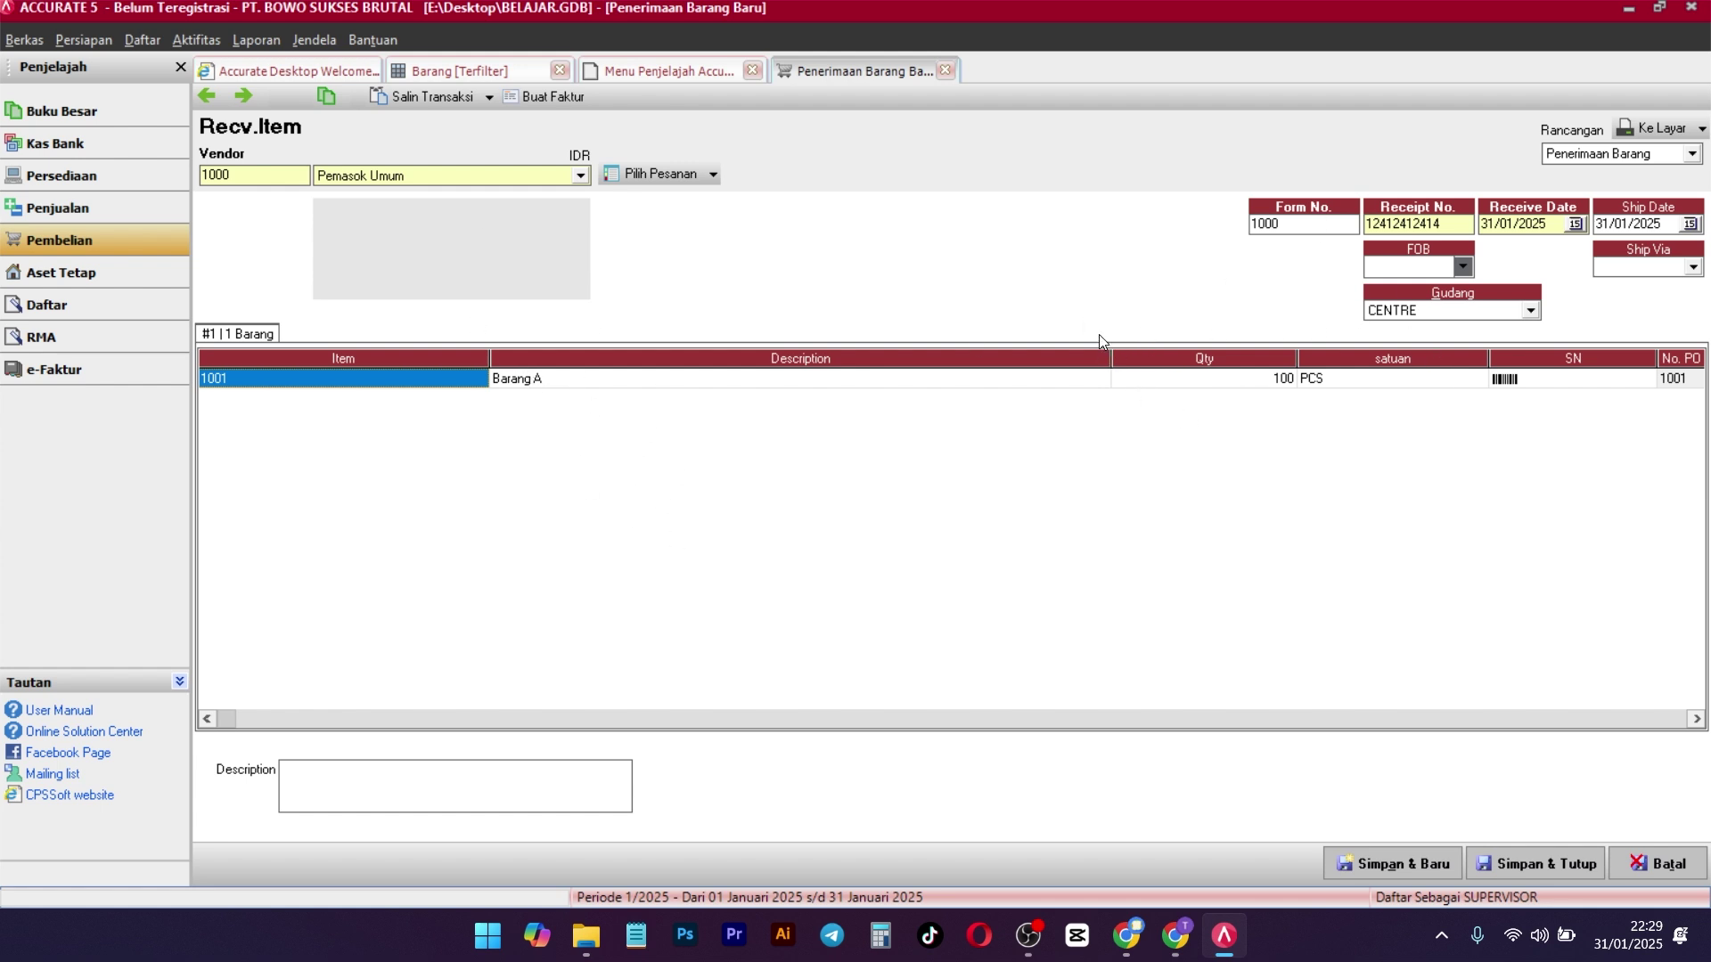
click(1536, 872)
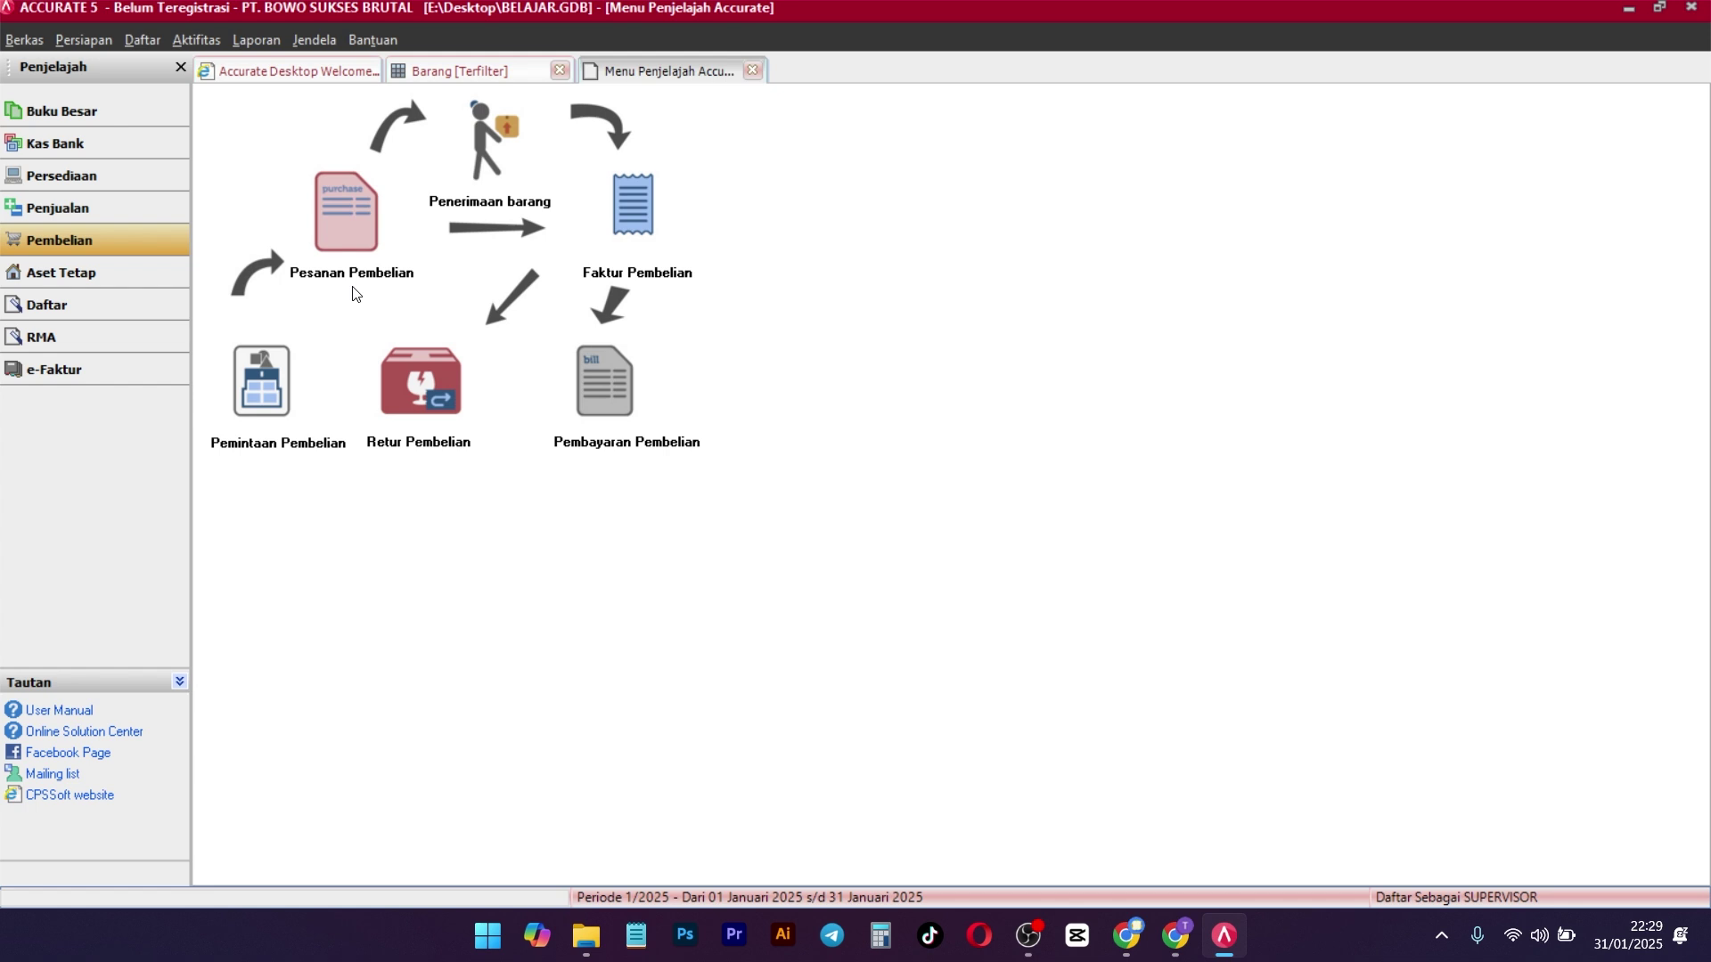
Refresh the Barang list and check the stock quantity of Barang A
click(448, 74)
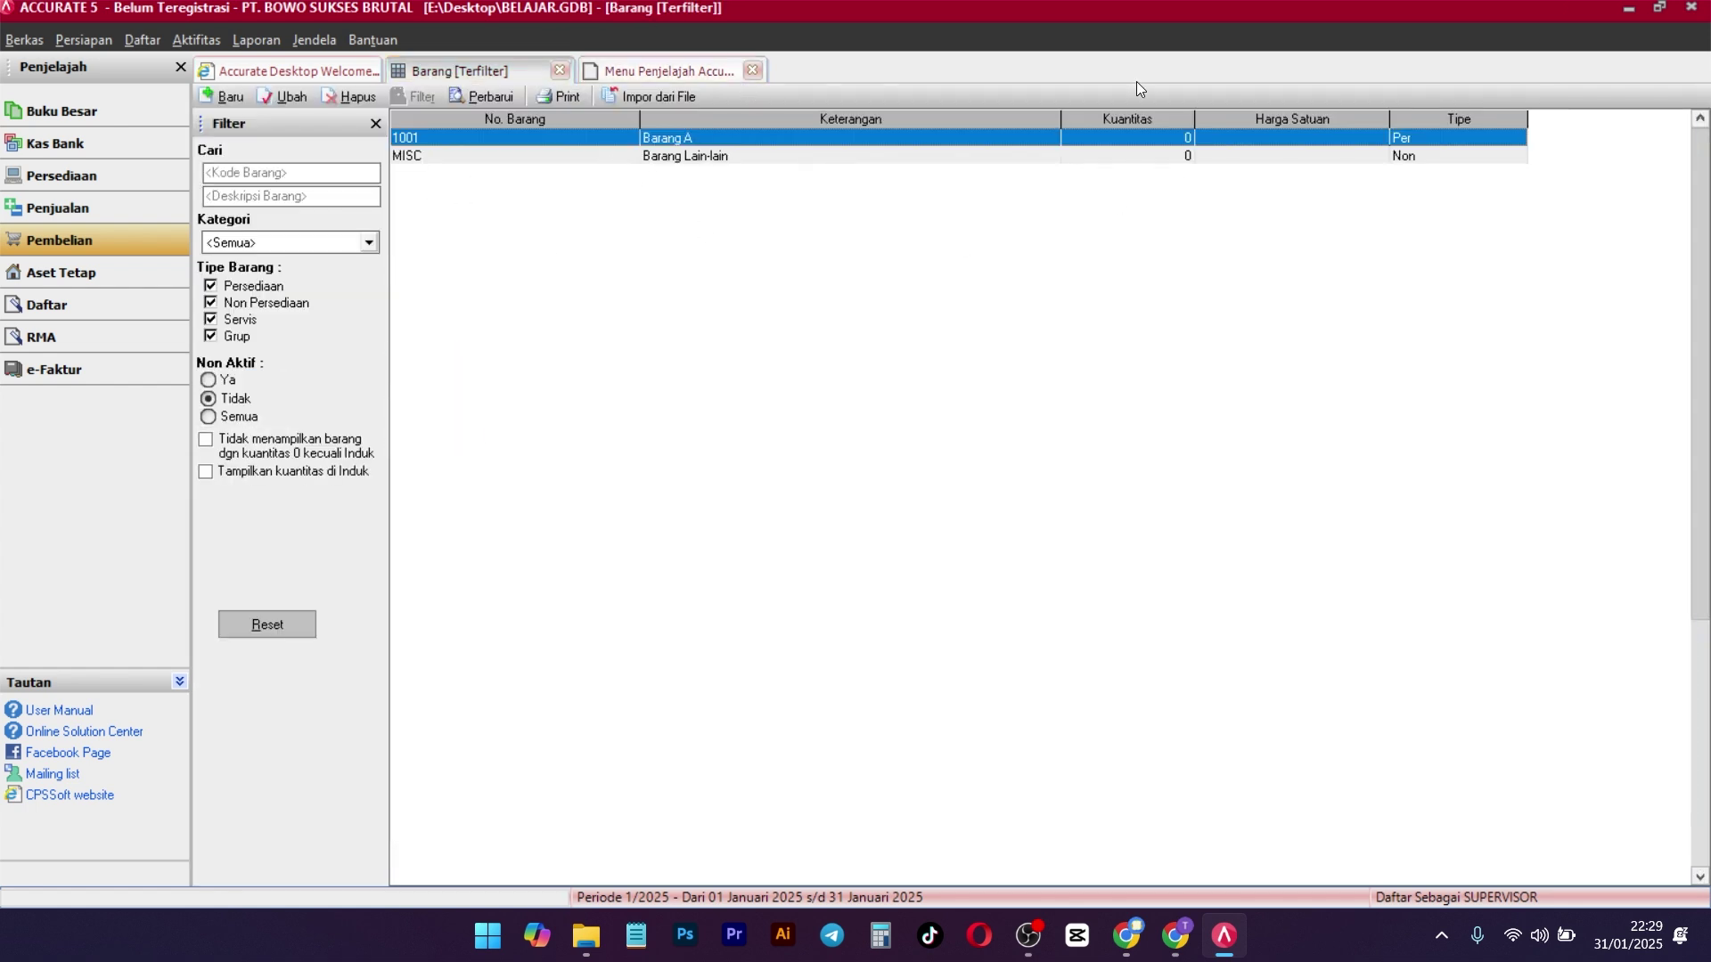
click(459, 96)
Generate the Neraca (Induk Skontro) financial report as of 31/01/2025 from the Buku Besar module and review the balances
click(50, 114)
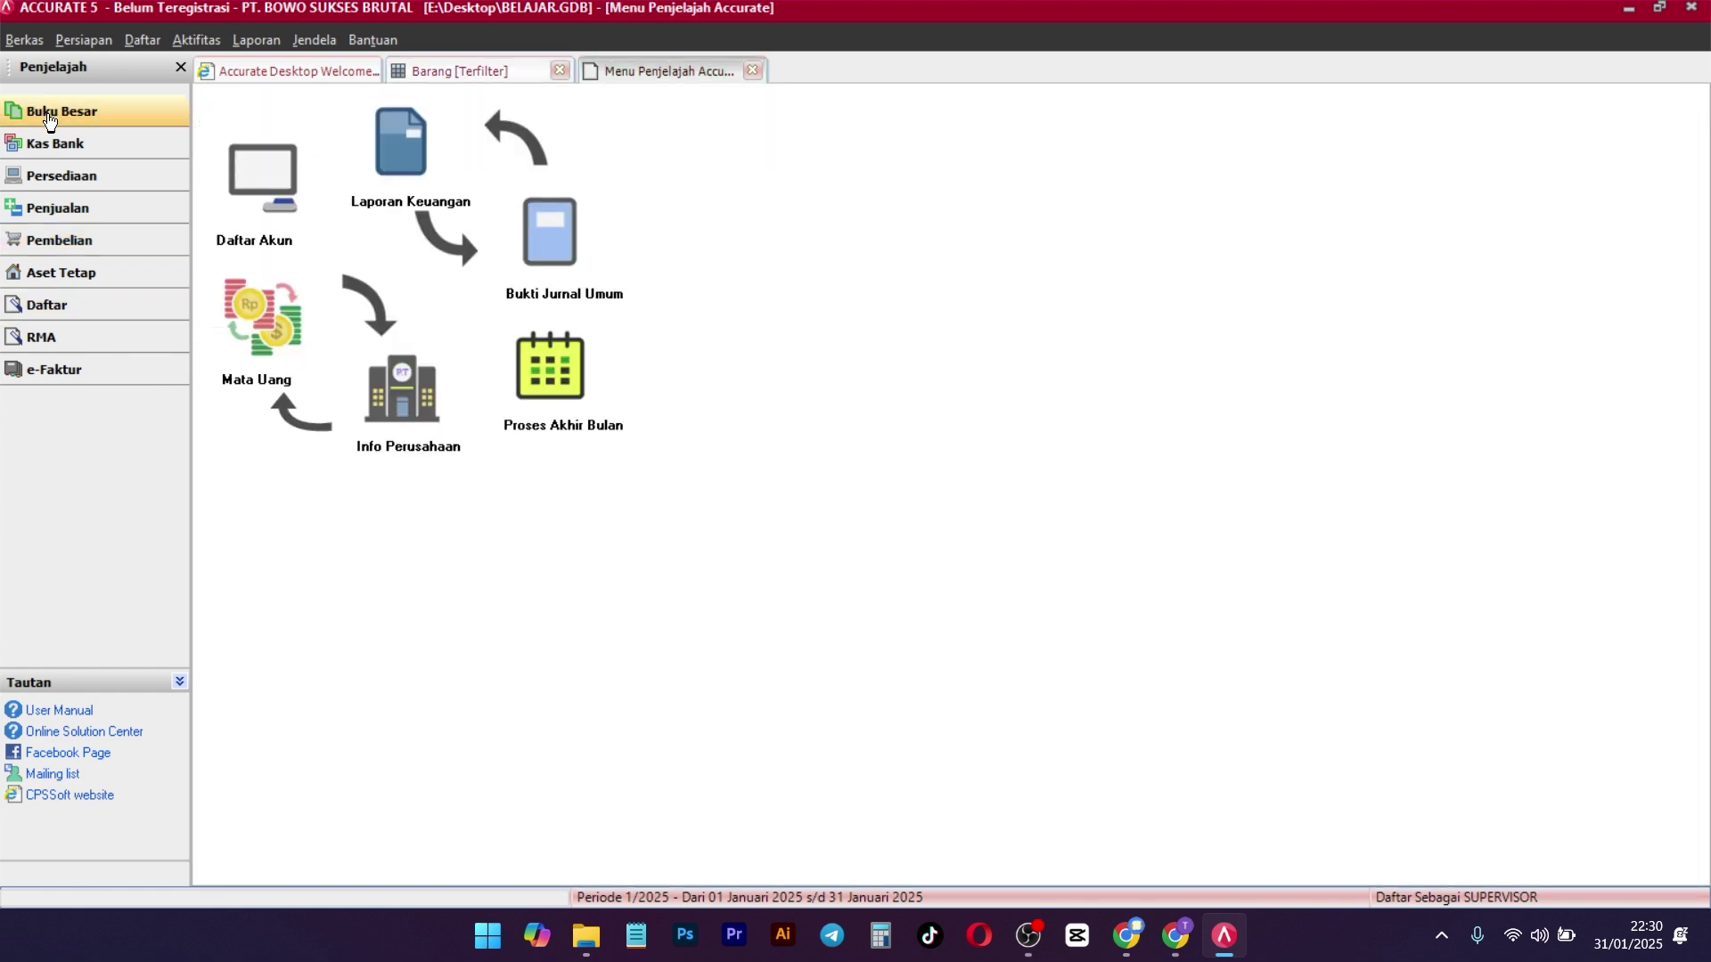
click(408, 184)
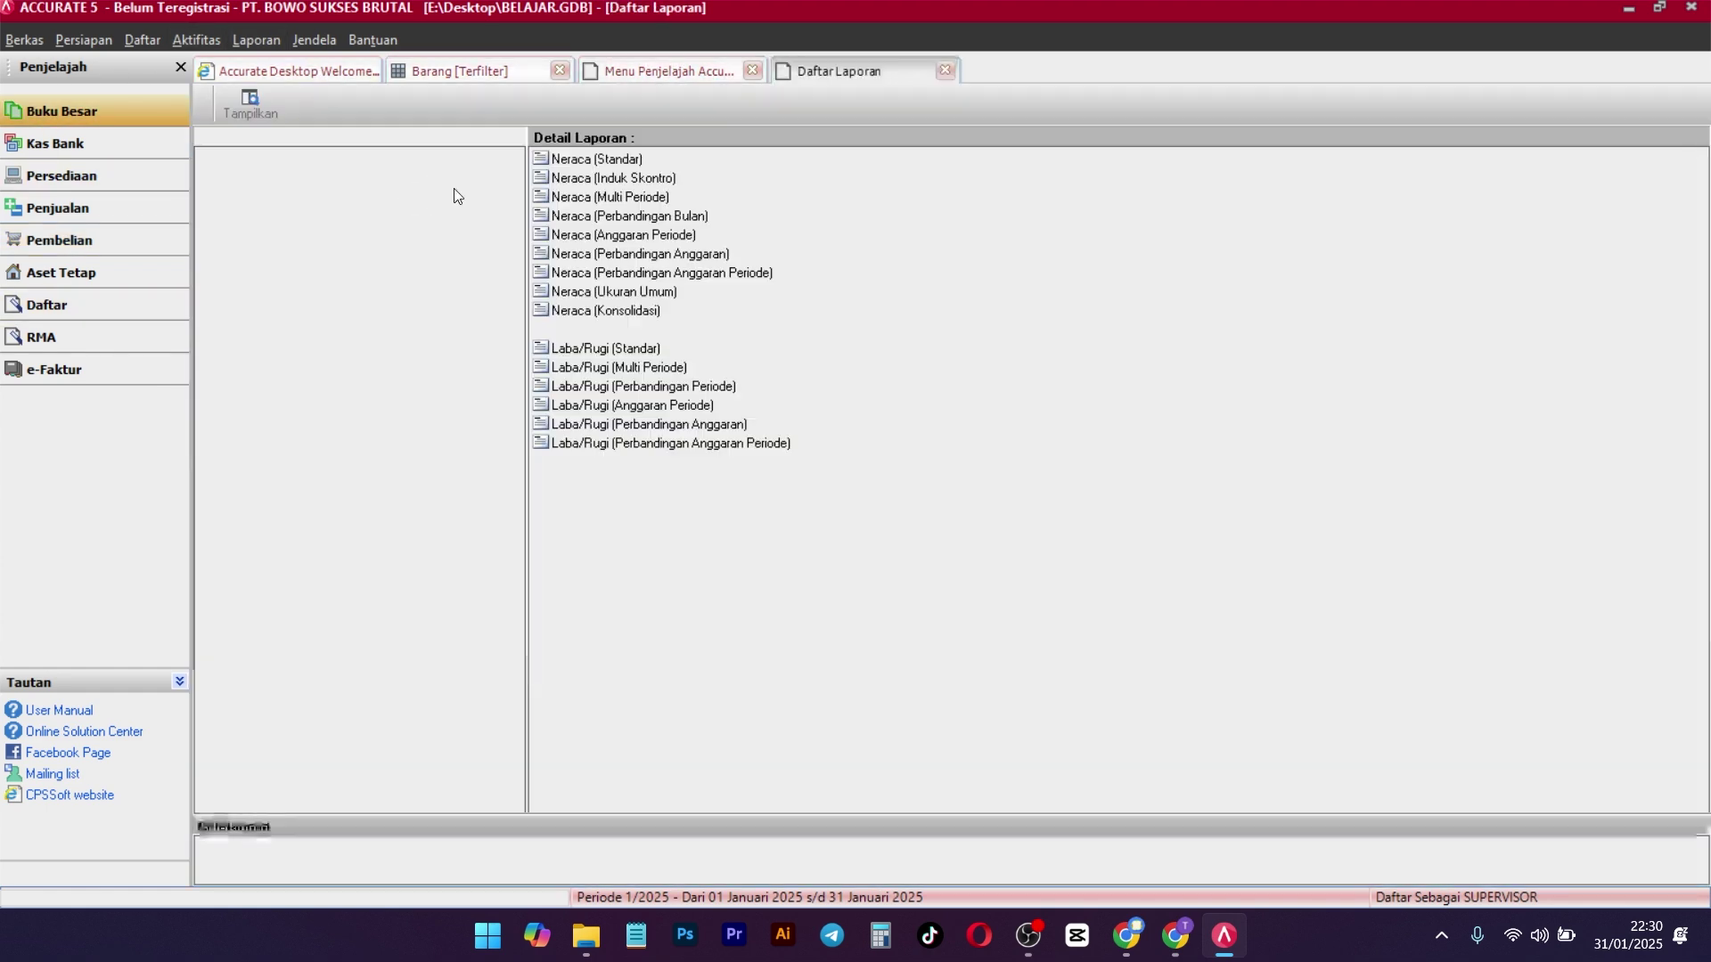
double_click(657, 177)
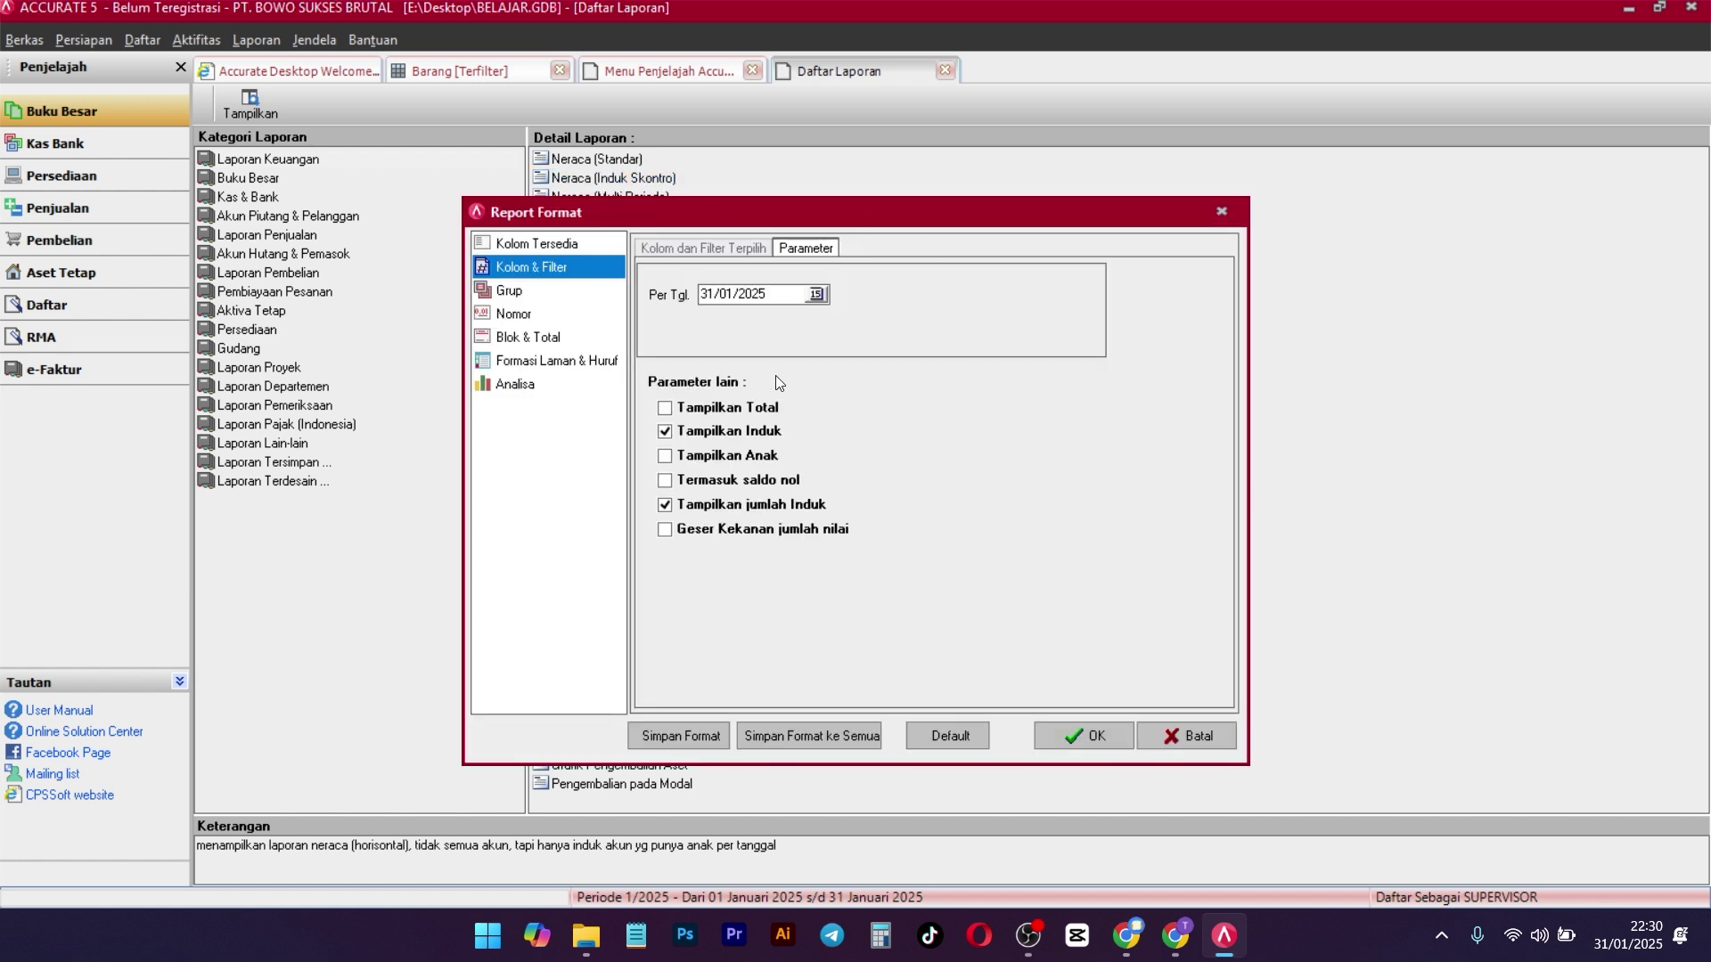
click(1087, 736)
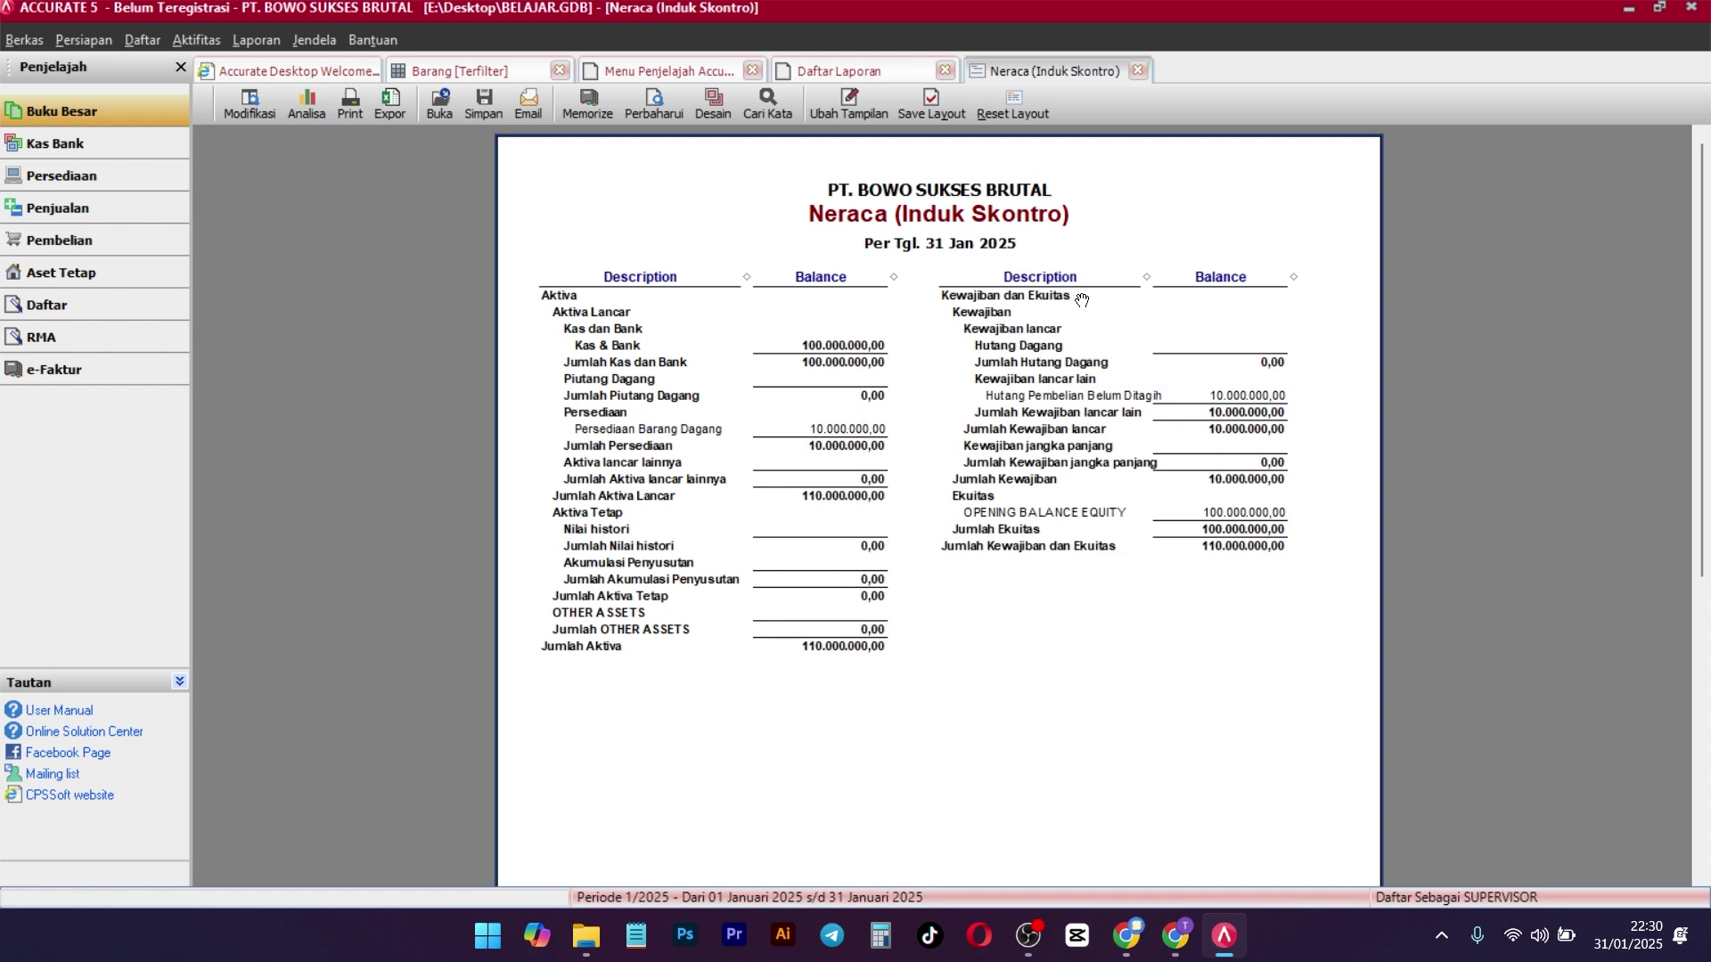
Start a new purchase invoice for vendor Pemasok Umum from the Pembelian module and enter 12412124 as the invoice number
click(863, 72)
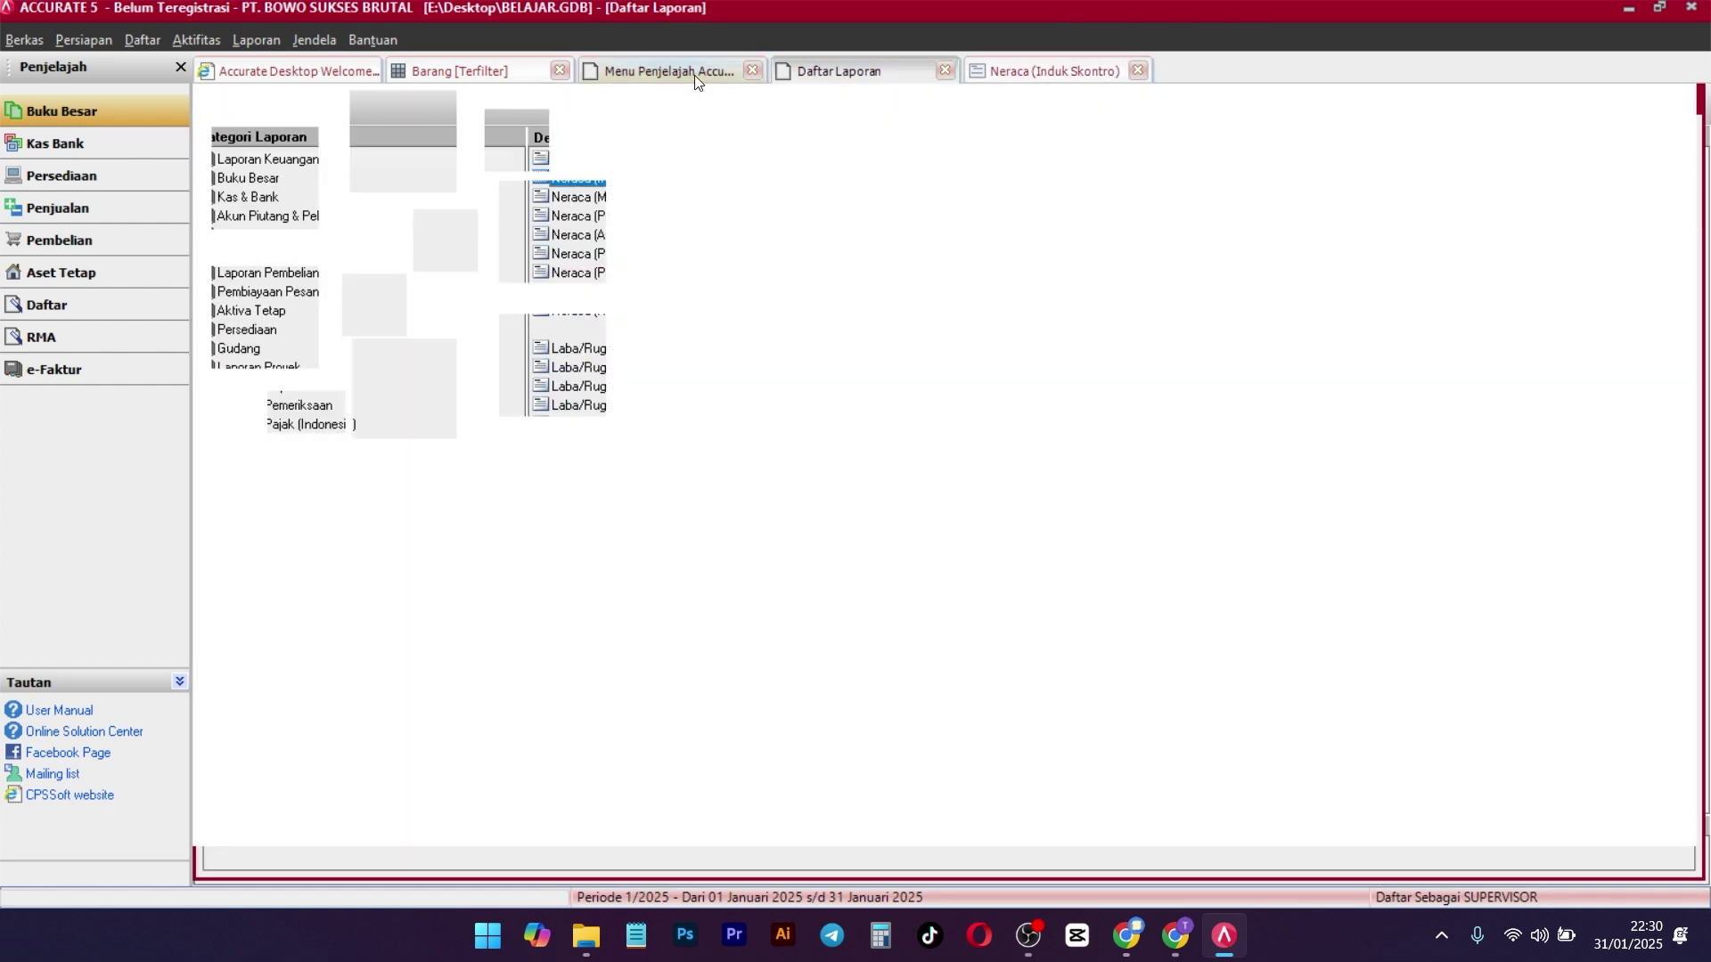
click(694, 75)
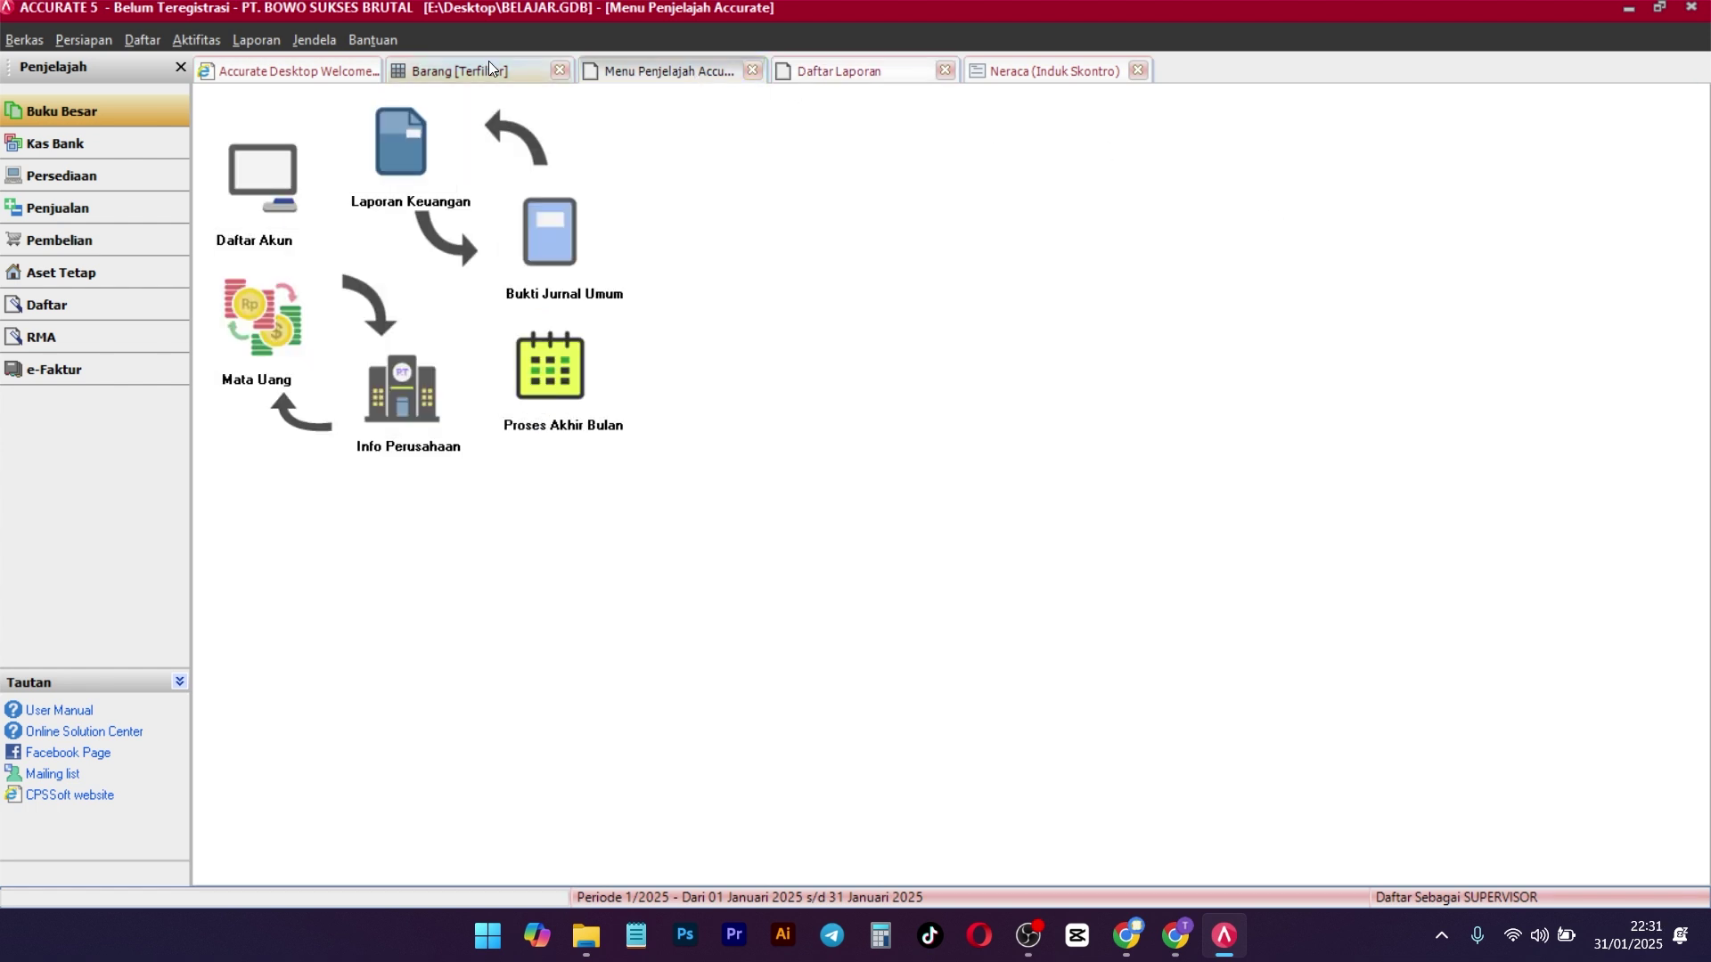
click(92, 240)
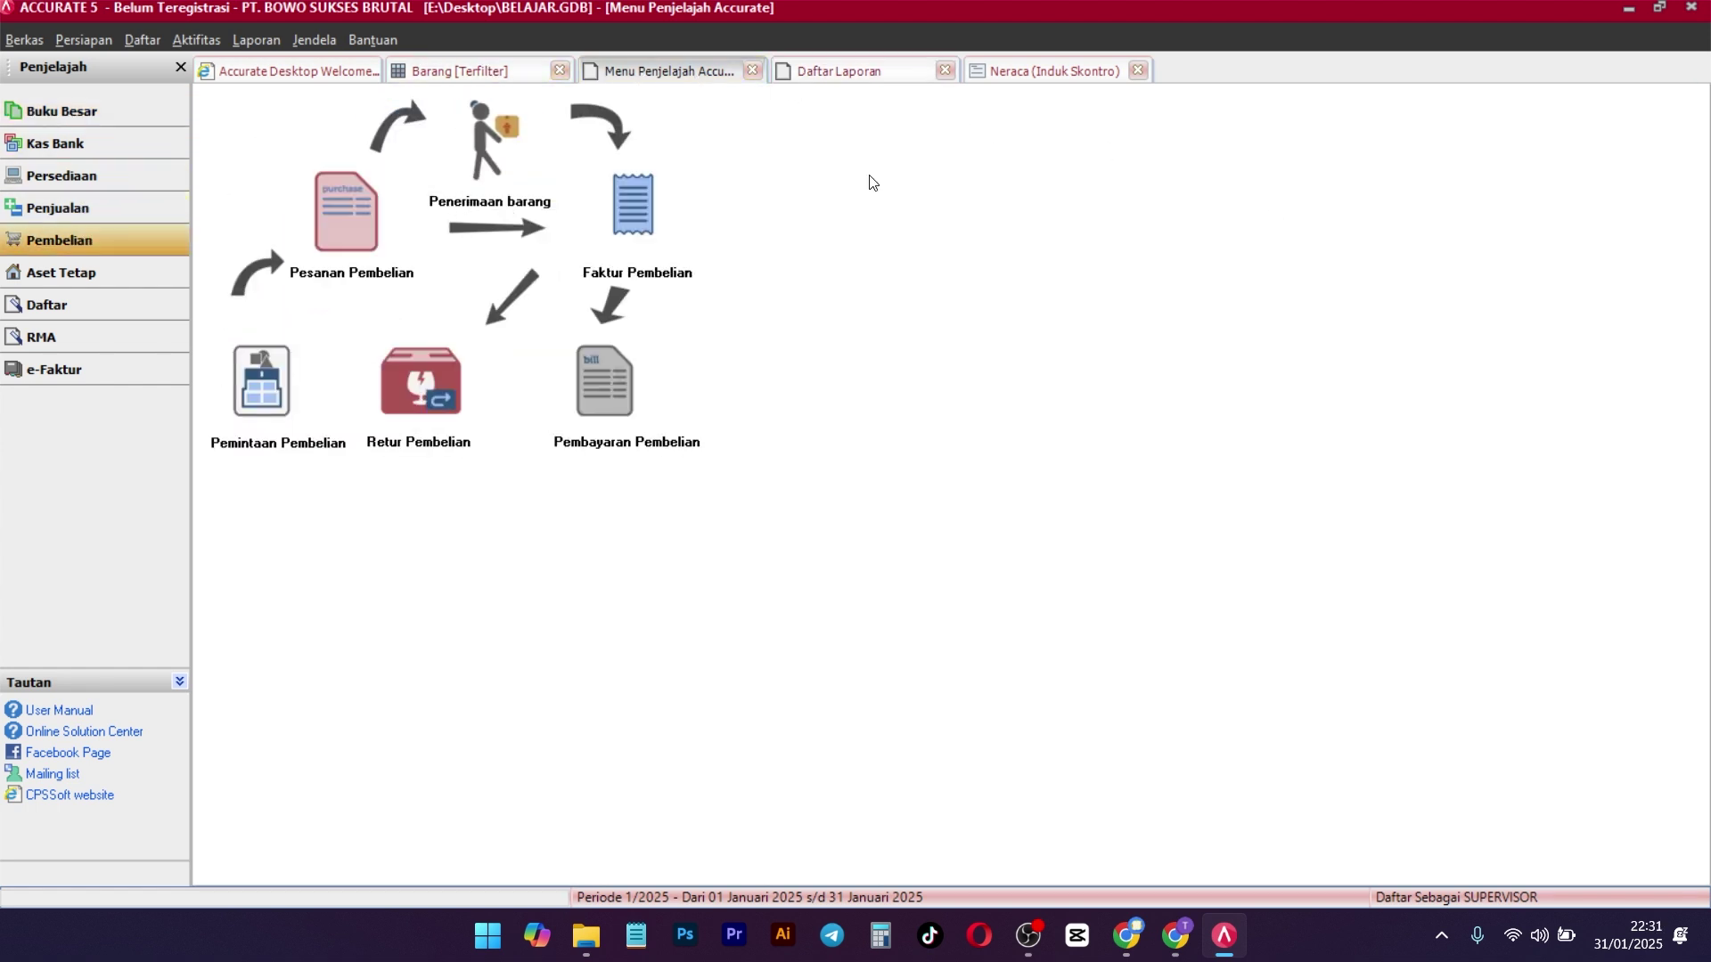
click(658, 216)
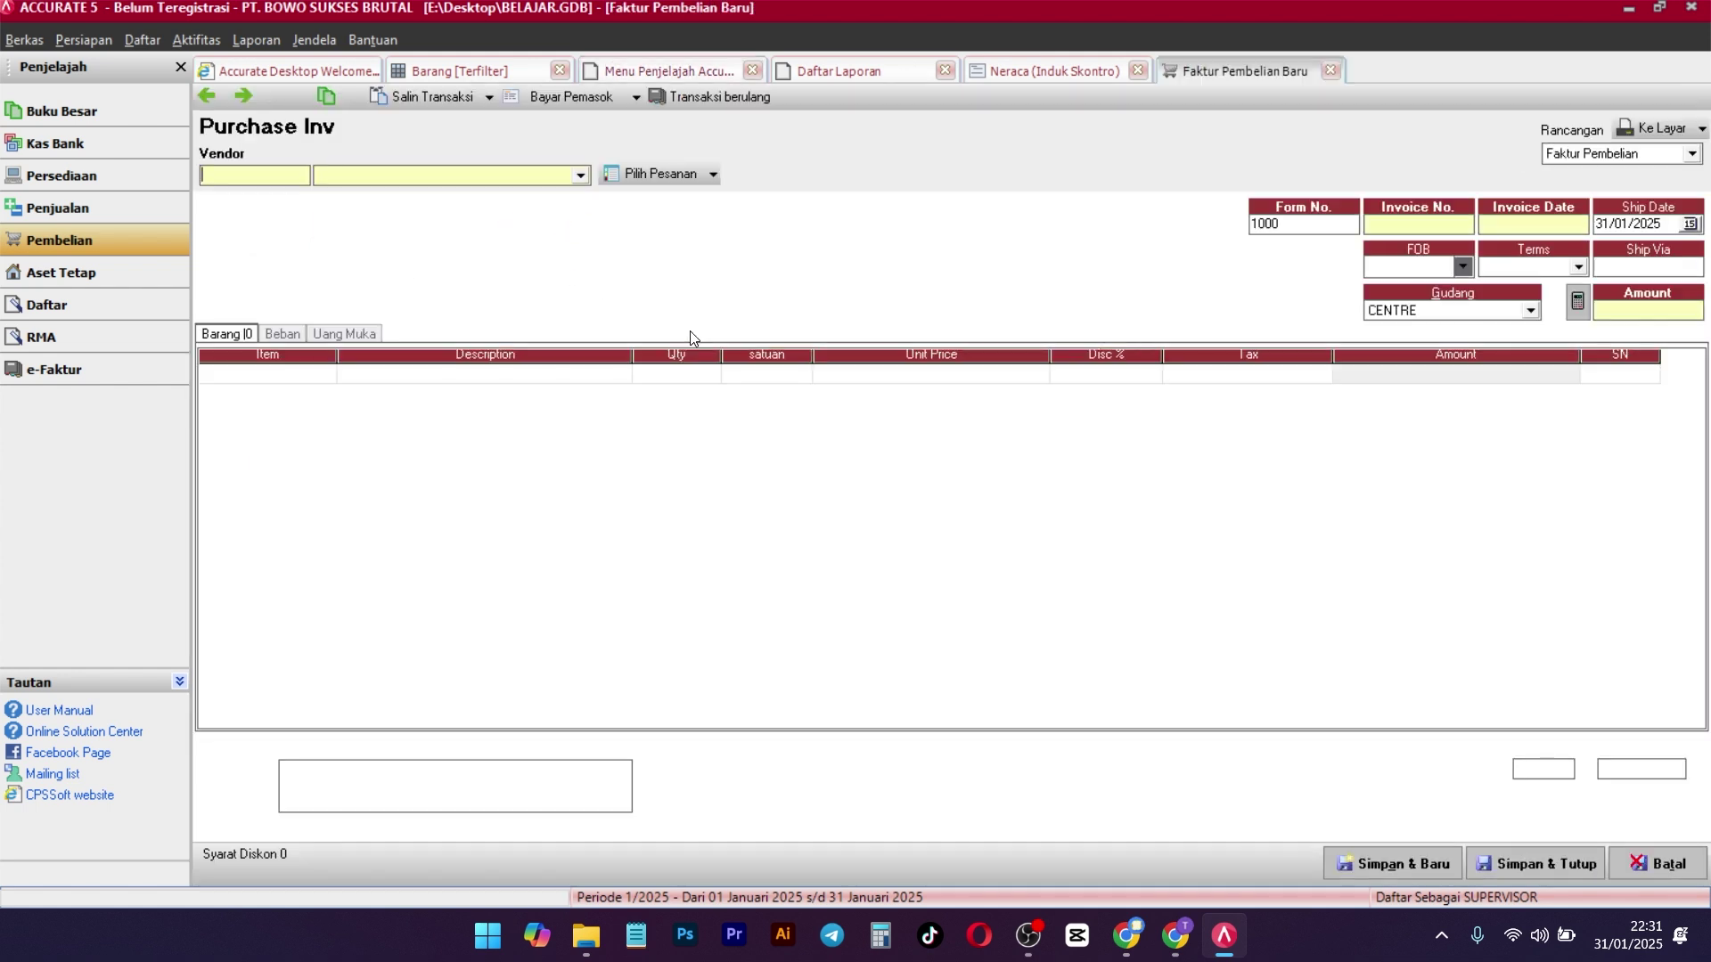
click(538, 176)
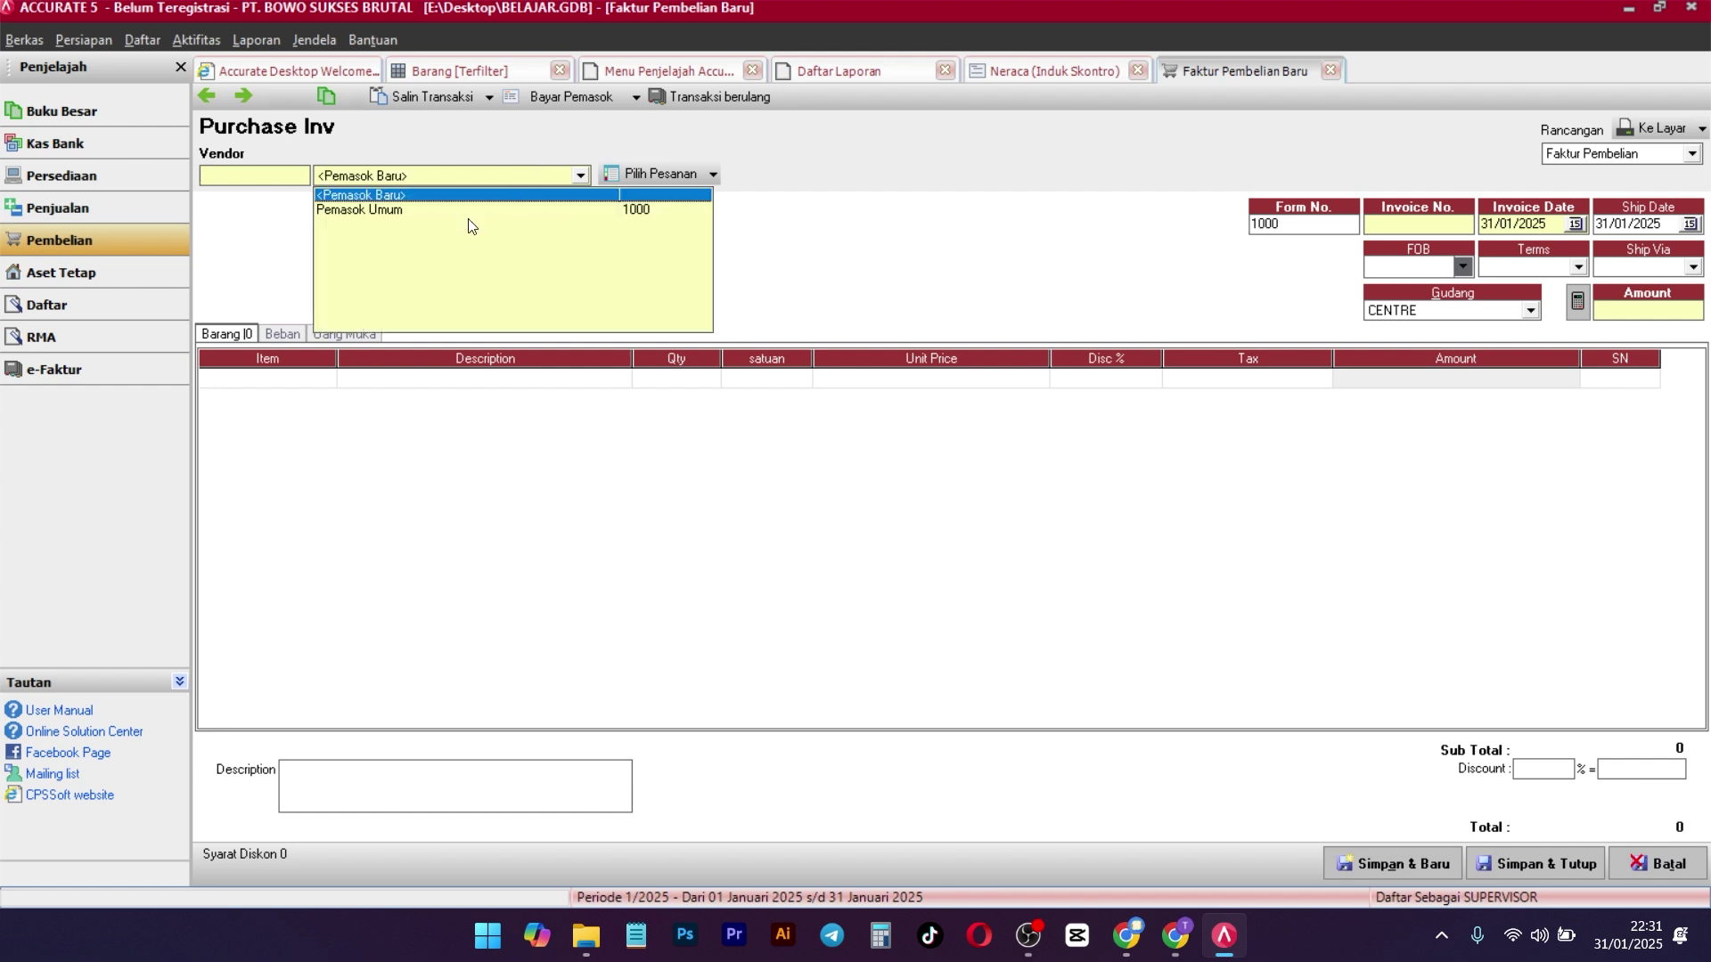
click(461, 214)
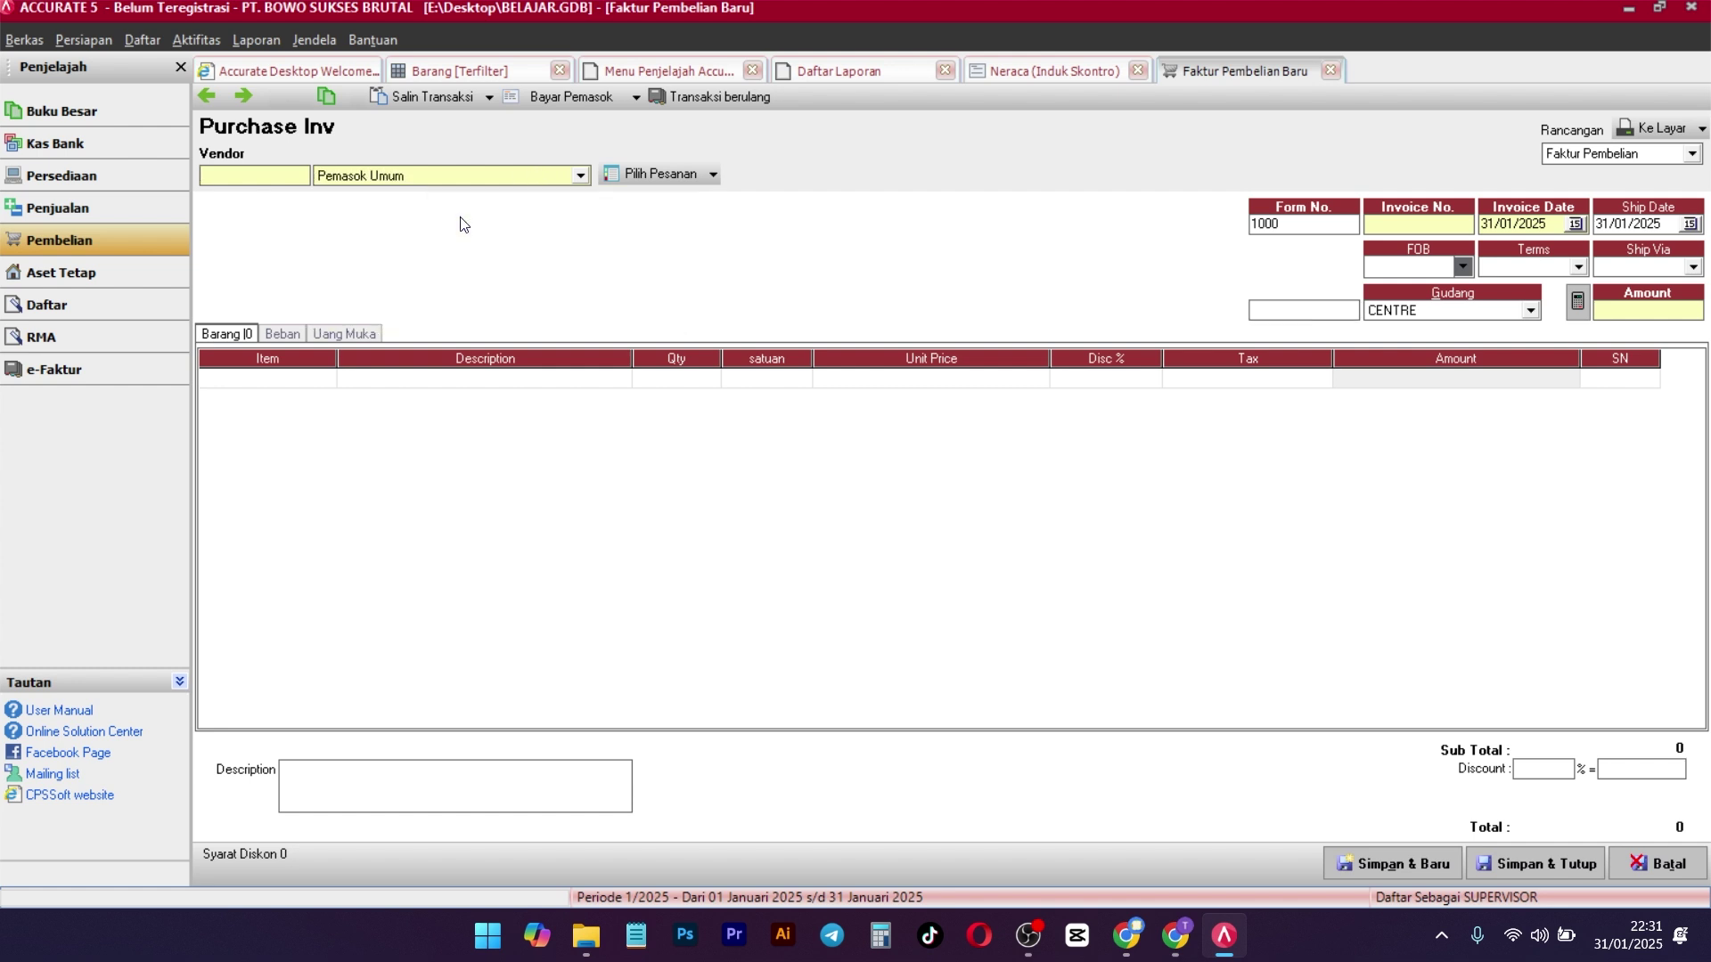
click(1409, 219)
text(12412)
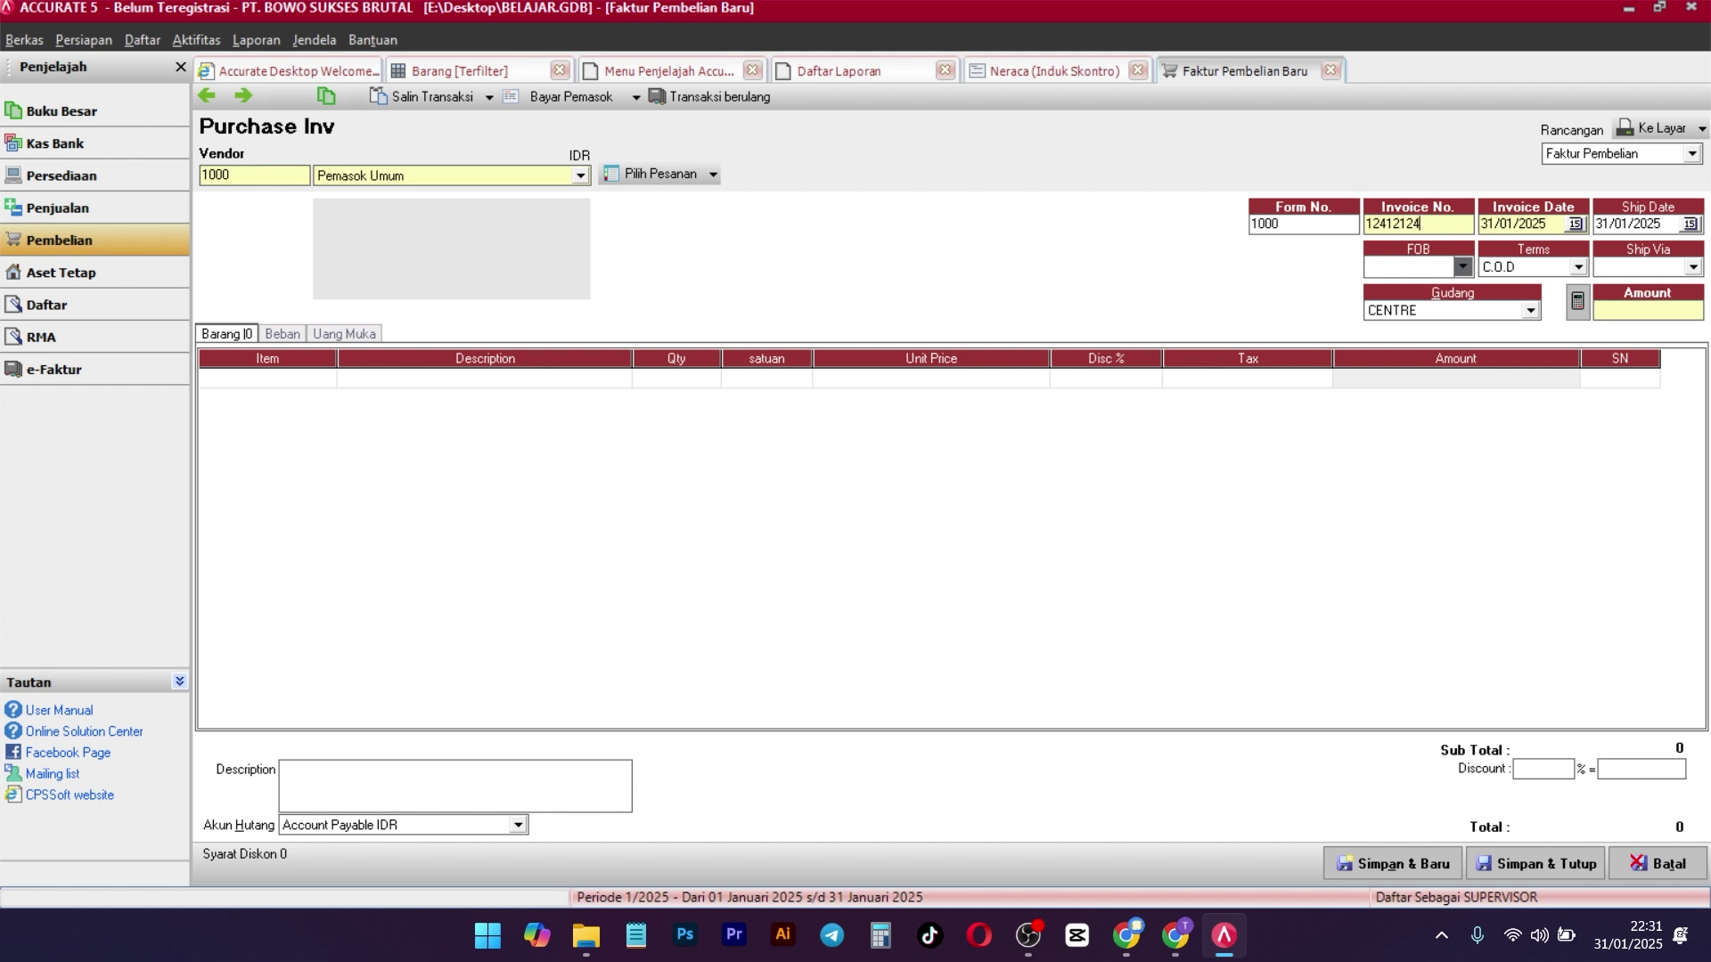
text(124)
click(713, 175)
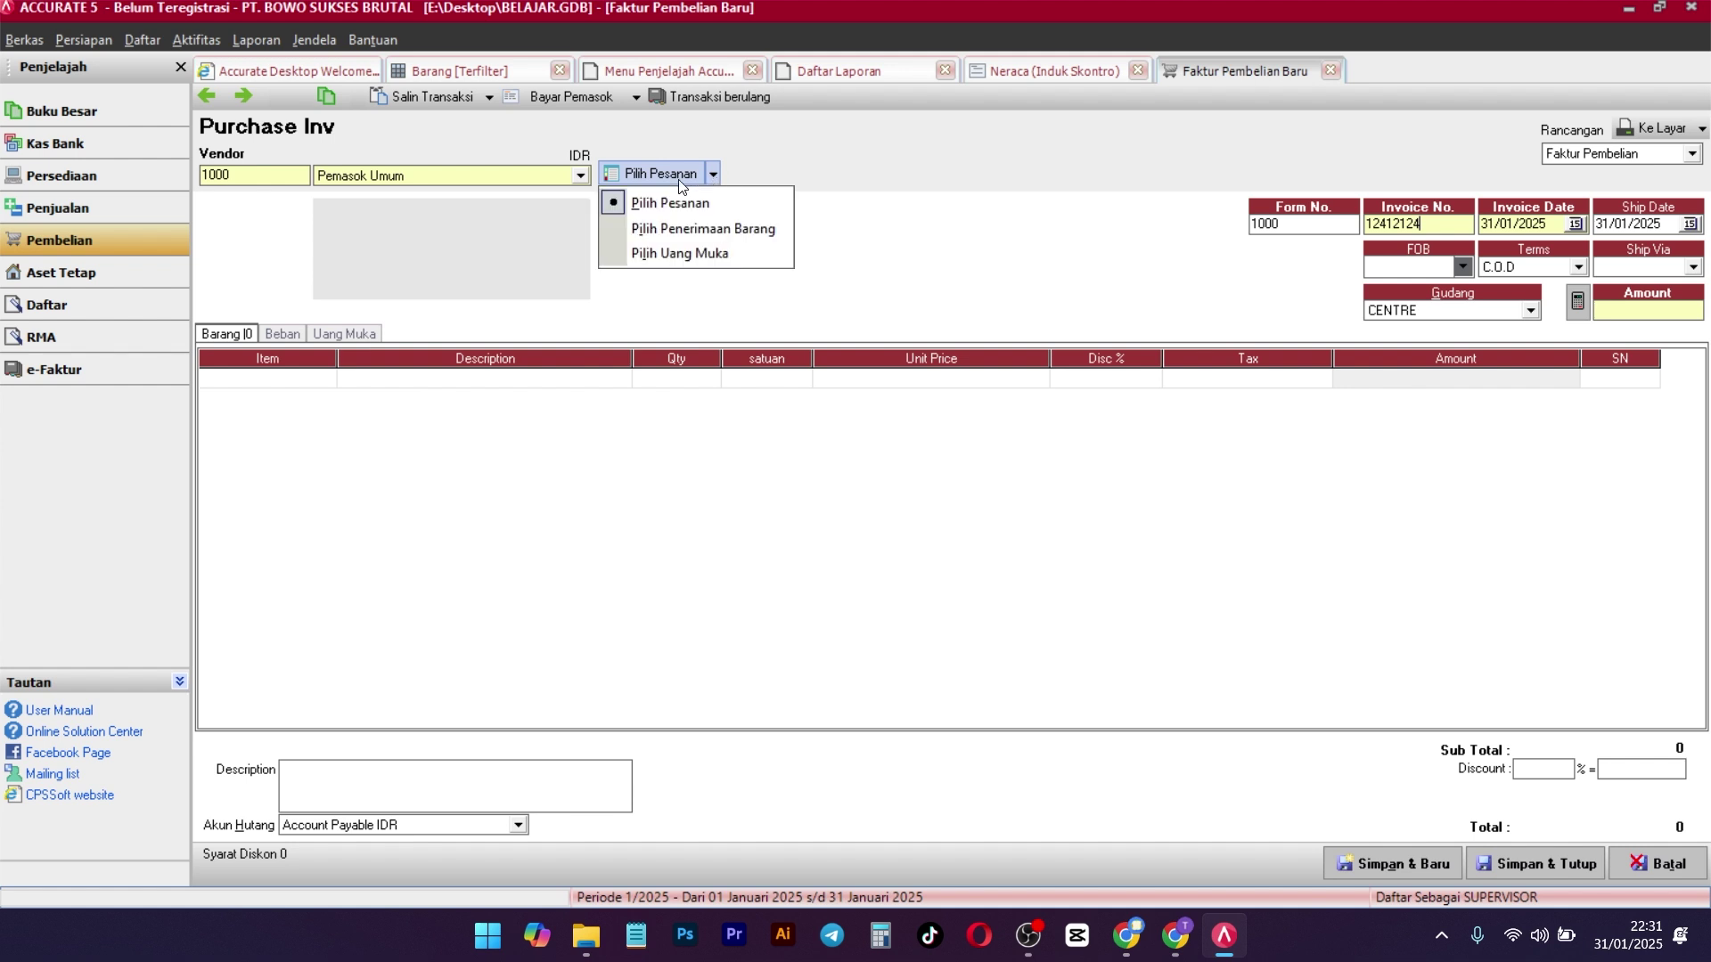
click(647, 247)
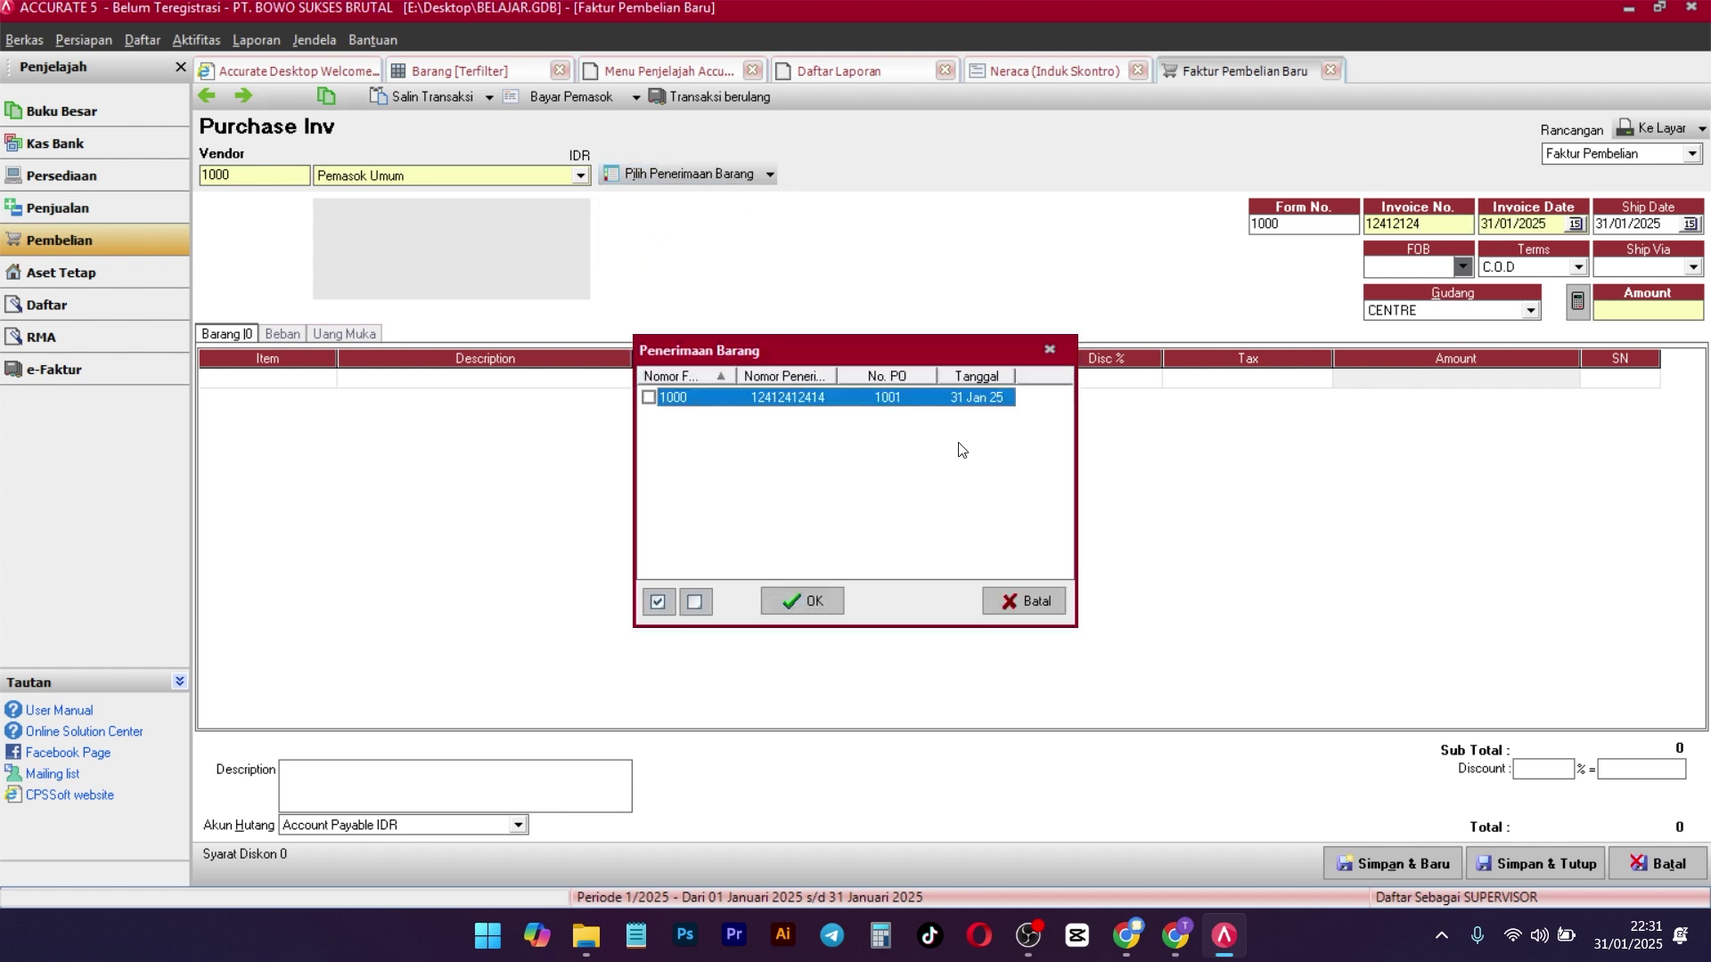
click(648, 398)
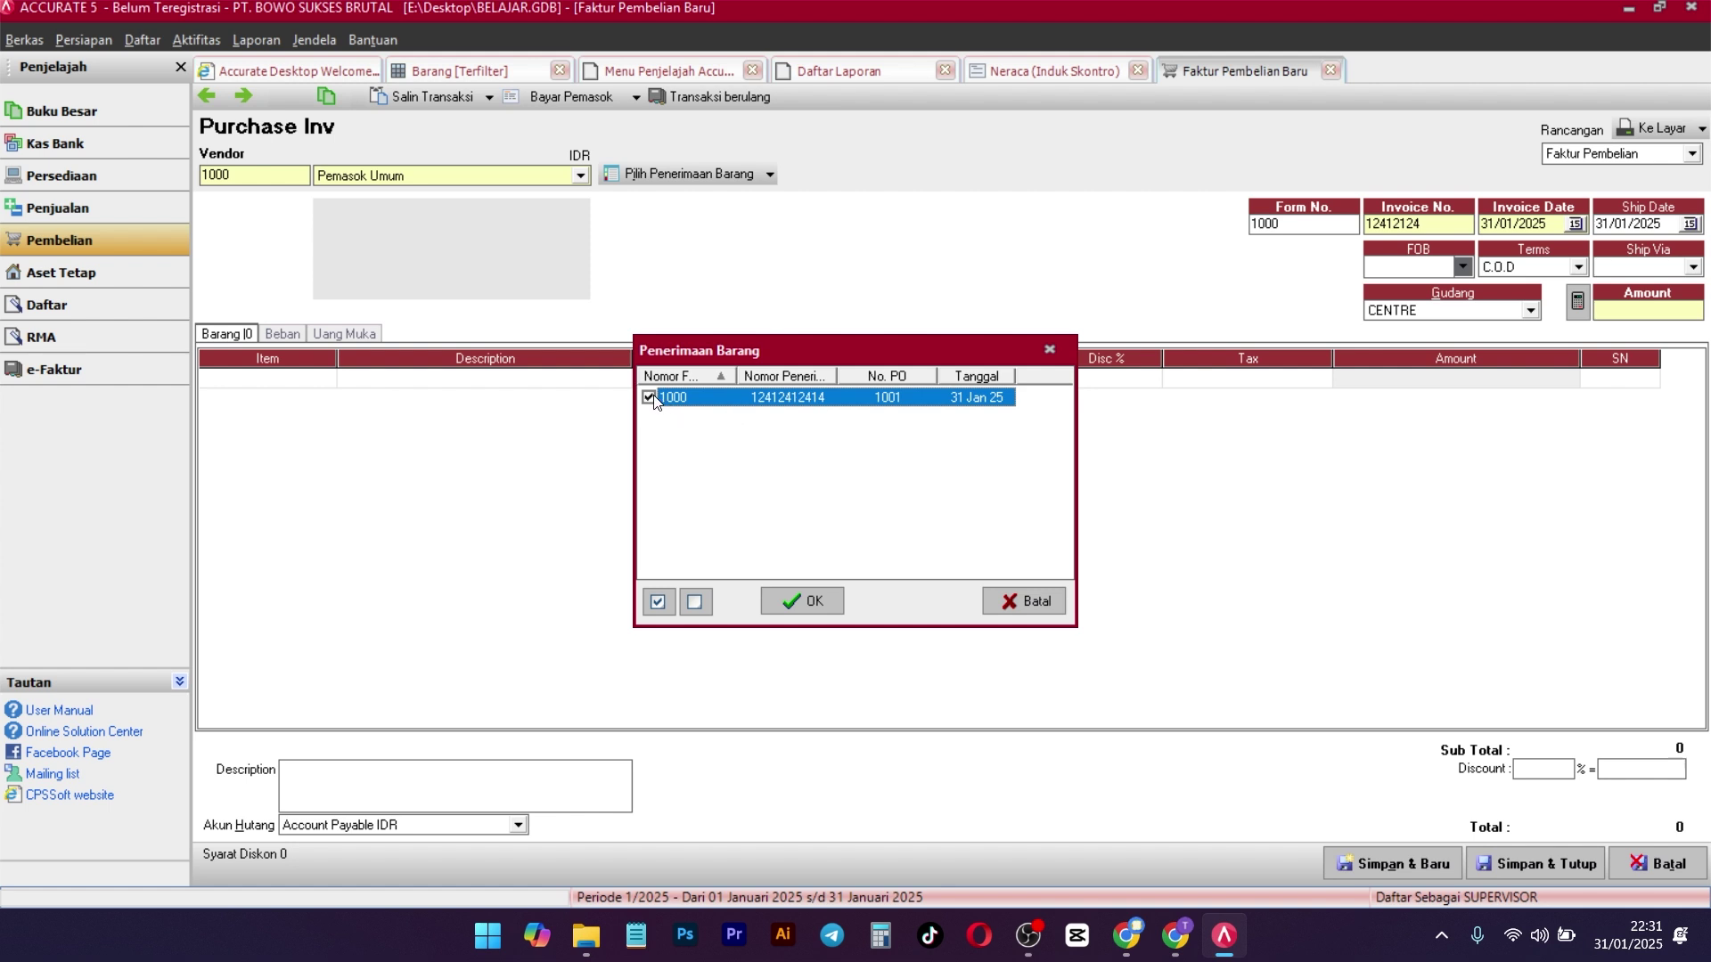
click(798, 602)
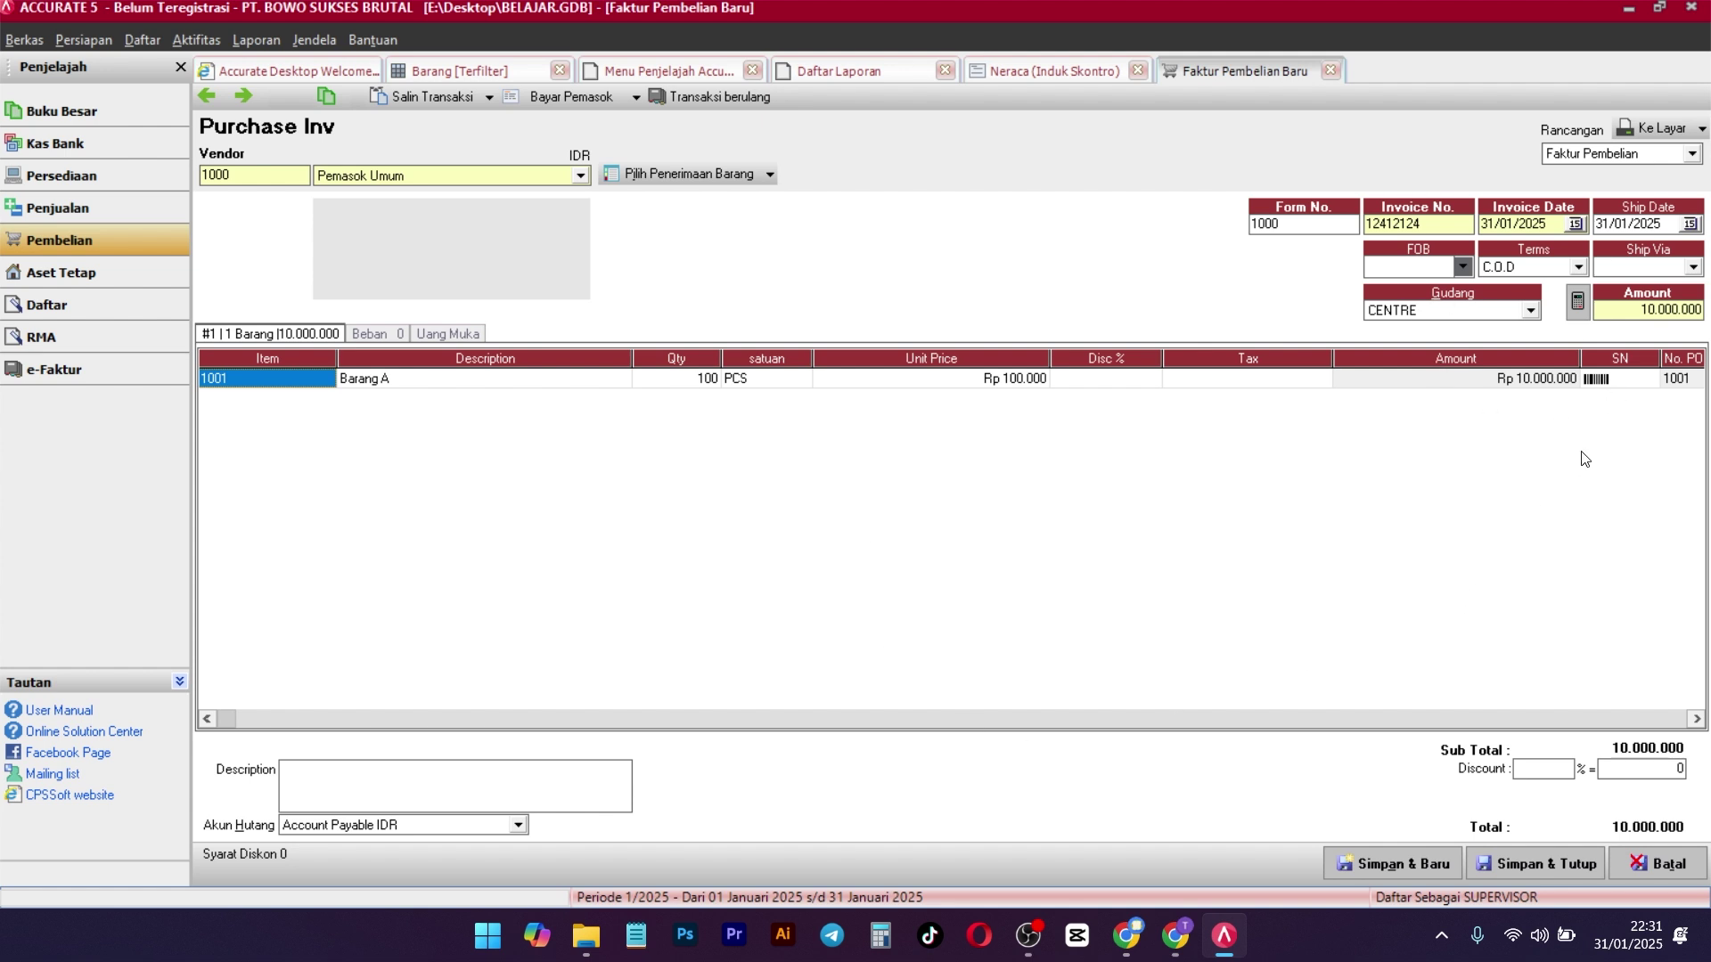
Save the purchase invoice by previewing its printout on screen, and close the preview
click(1546, 267)
click(1213, 584)
click(1656, 129)
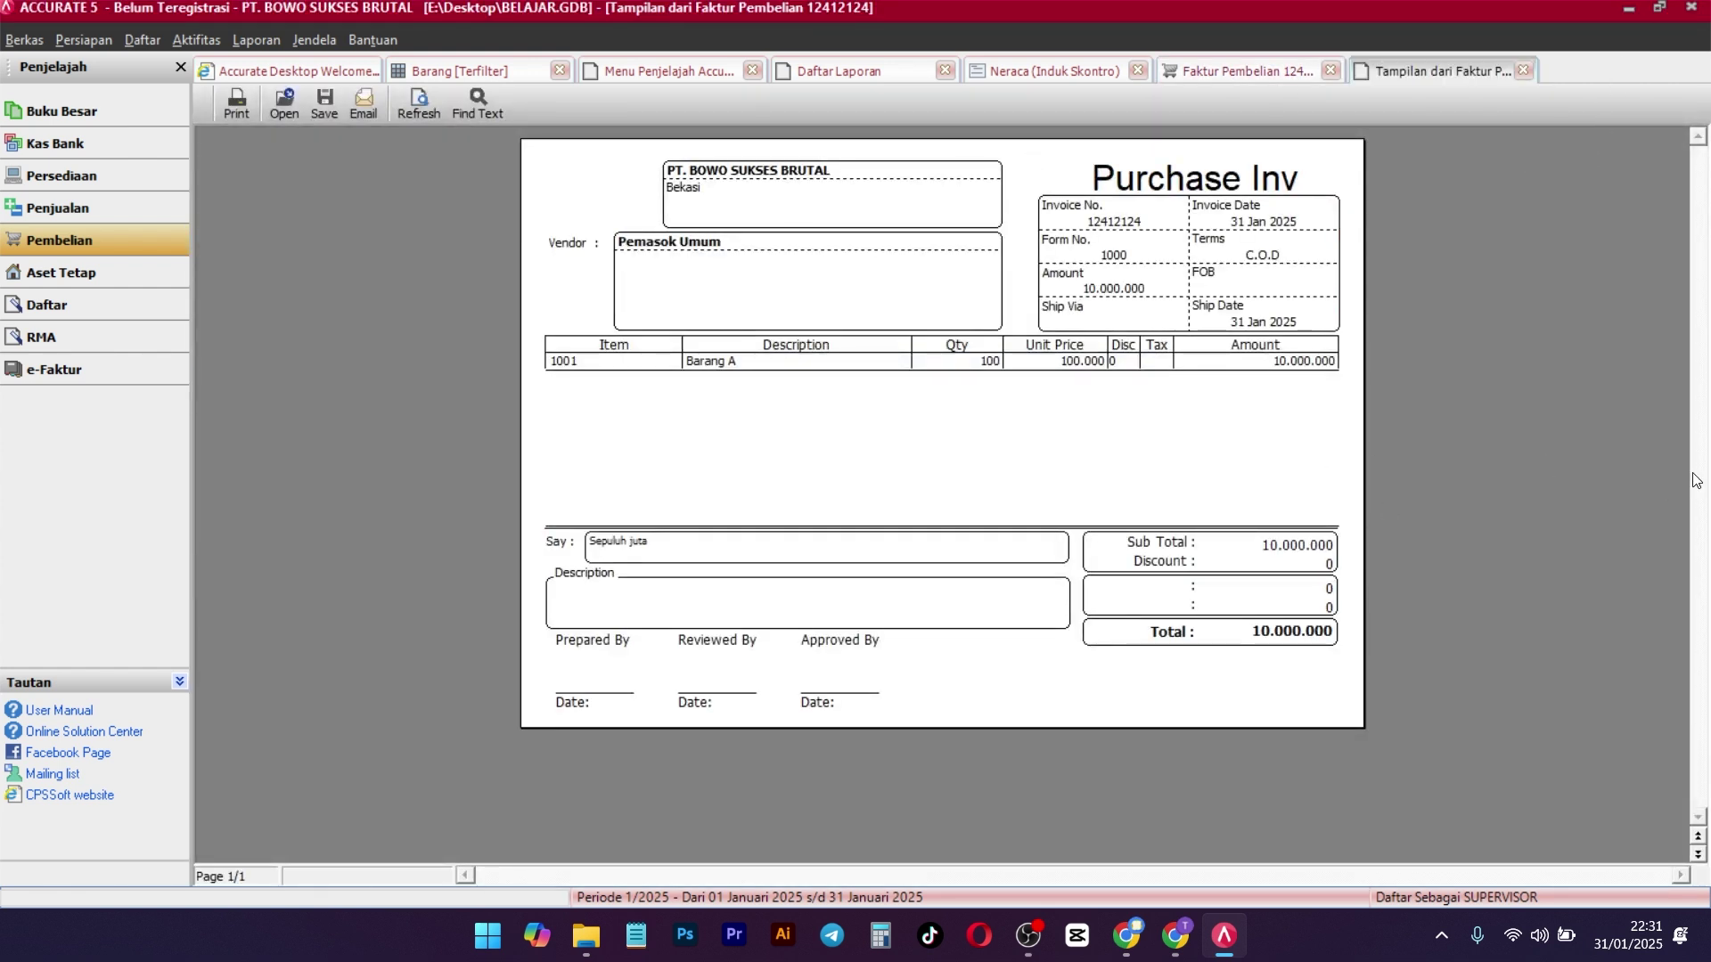
click(1523, 70)
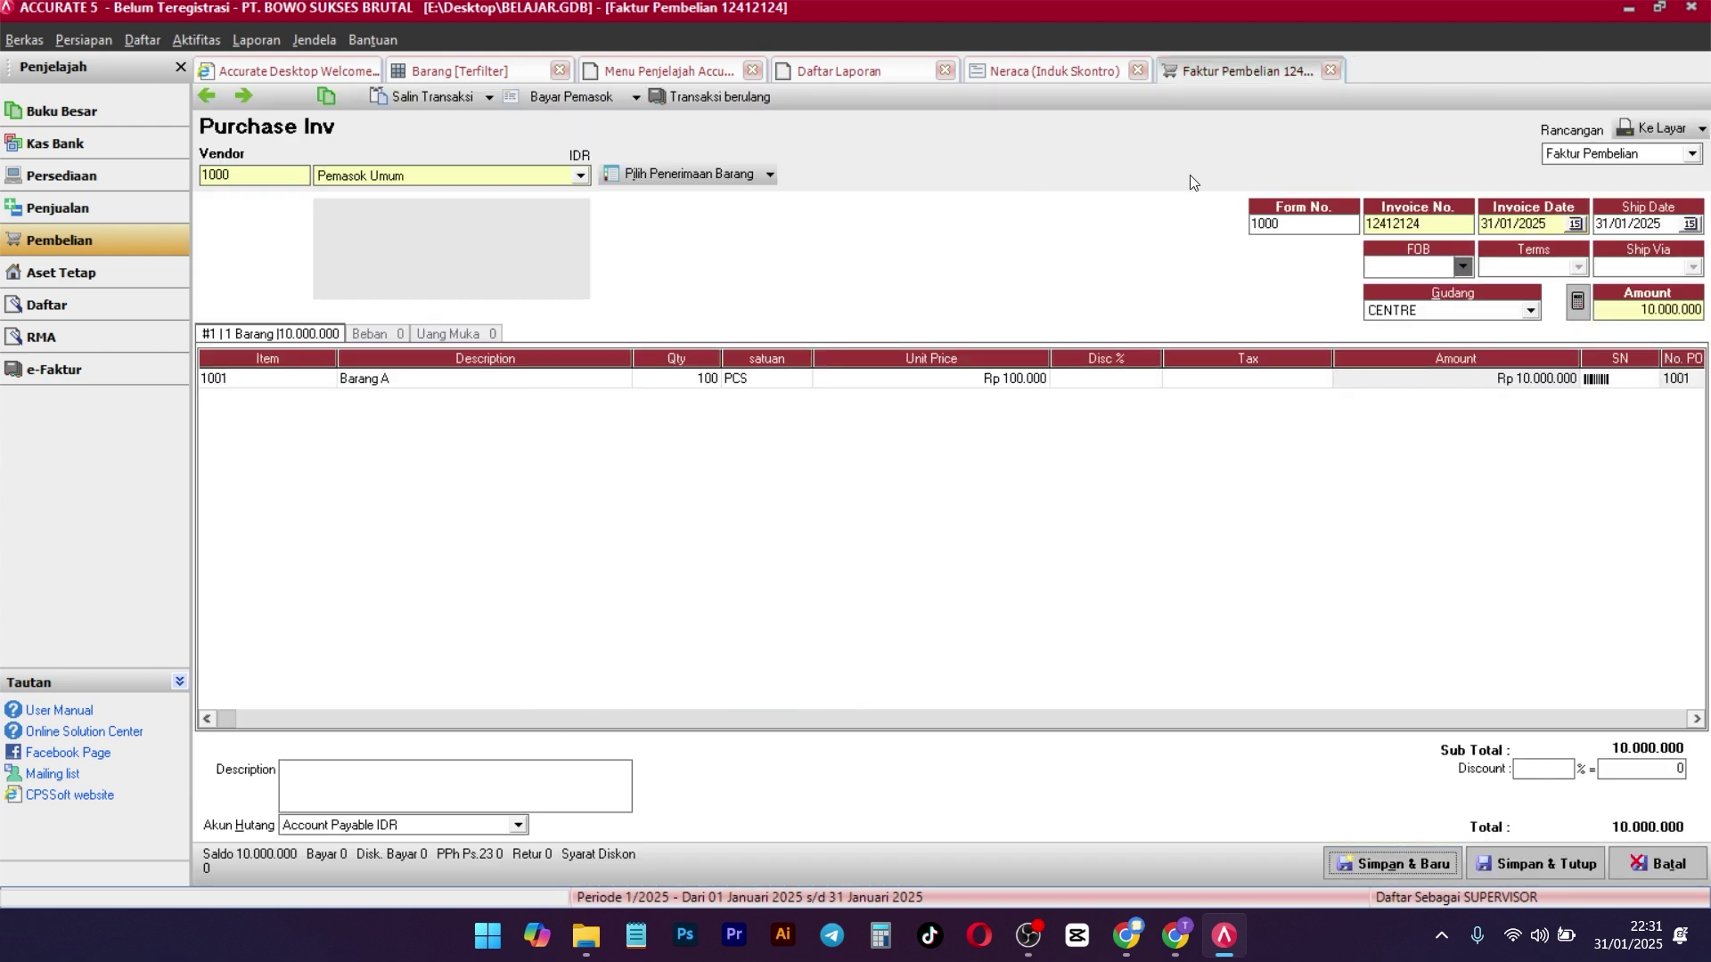
Review the Neraca (Induk Skontro) balances and generate the Hutang Beredar payables report as of 31/01/2025
click(1044, 71)
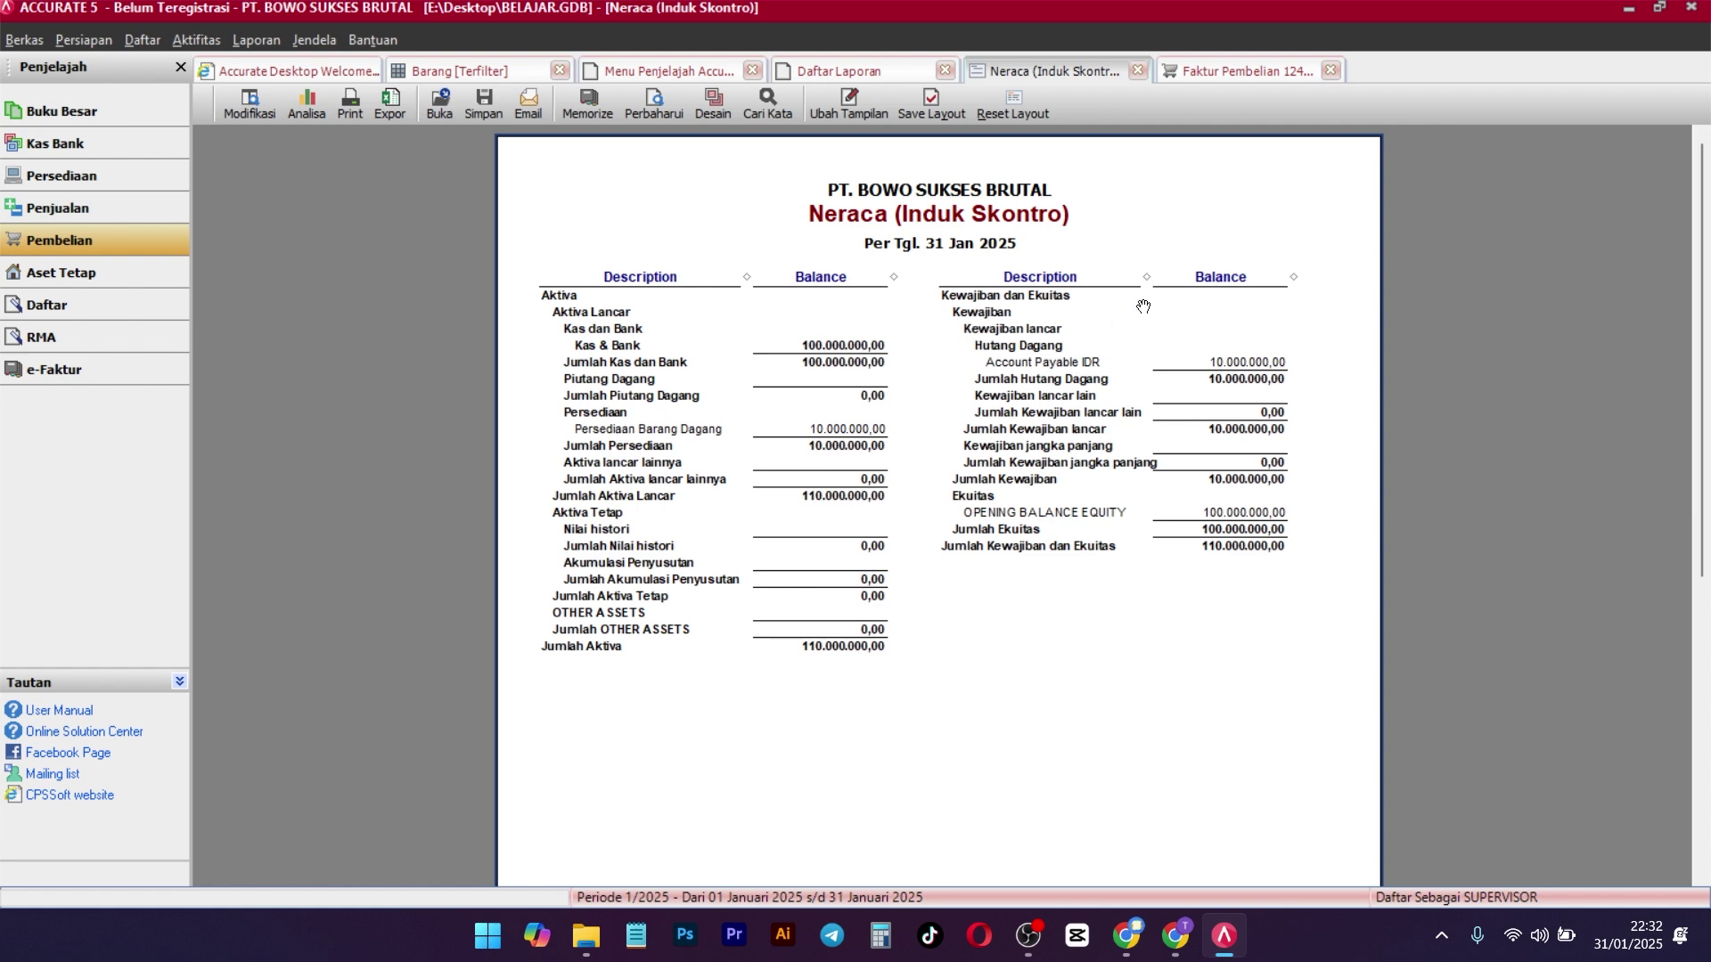
click(884, 77)
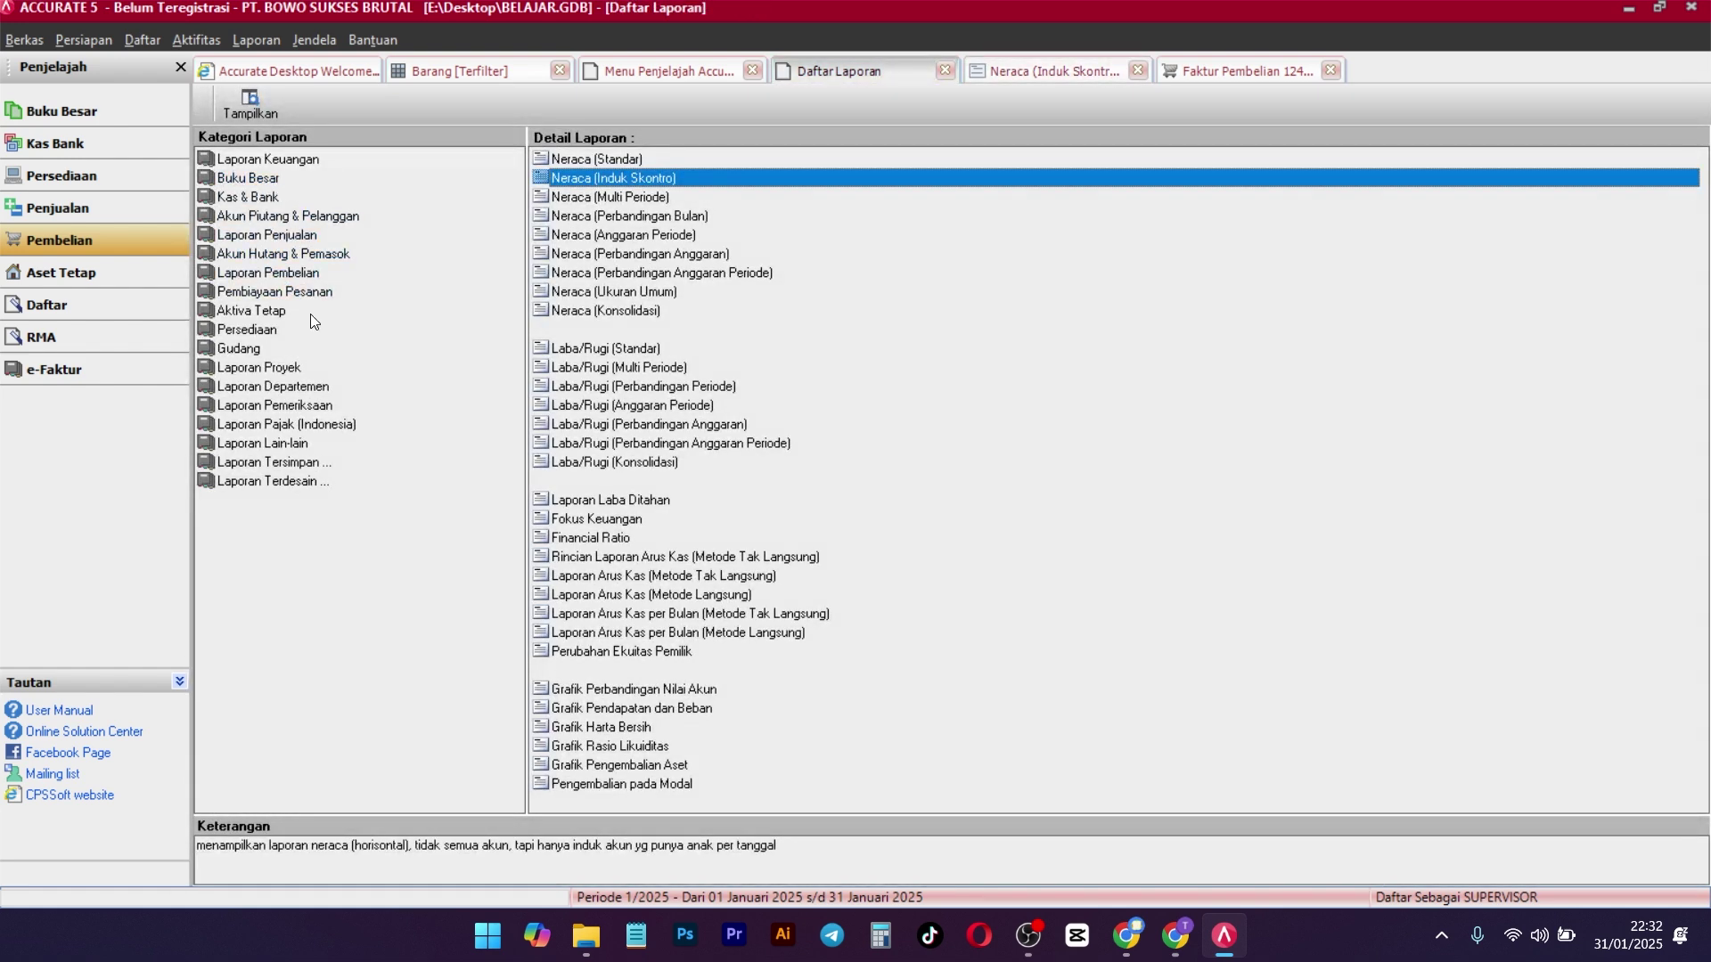
click(282, 256)
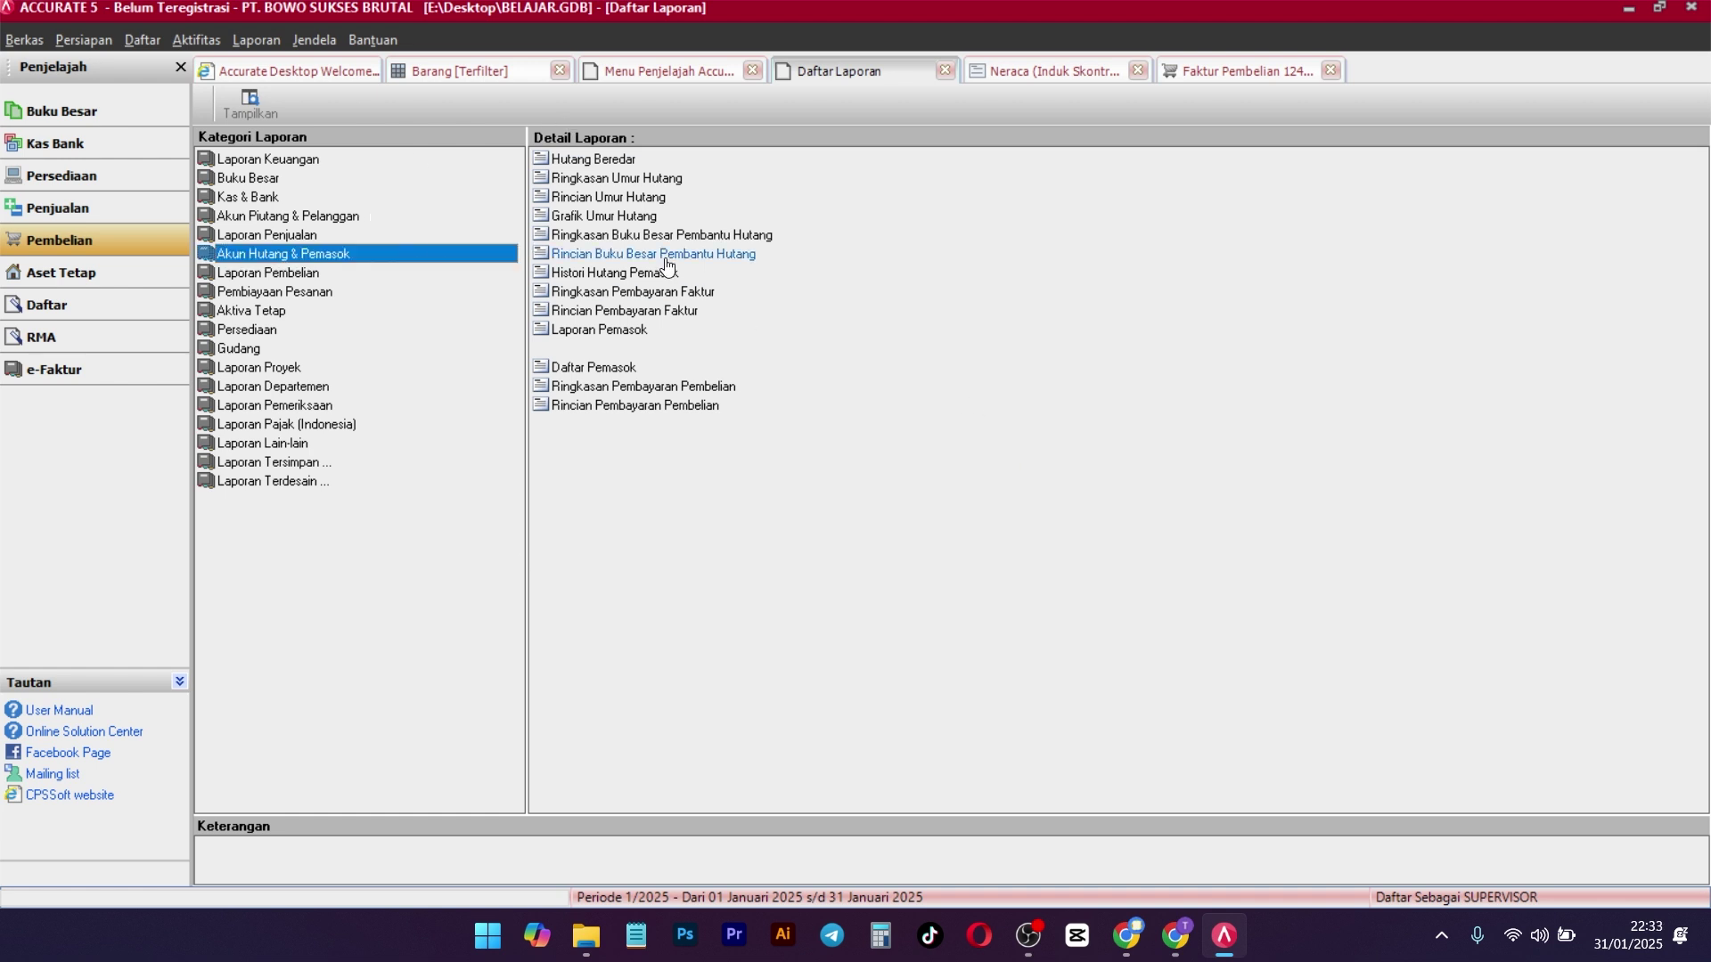
click(574, 160)
double_click(599, 153)
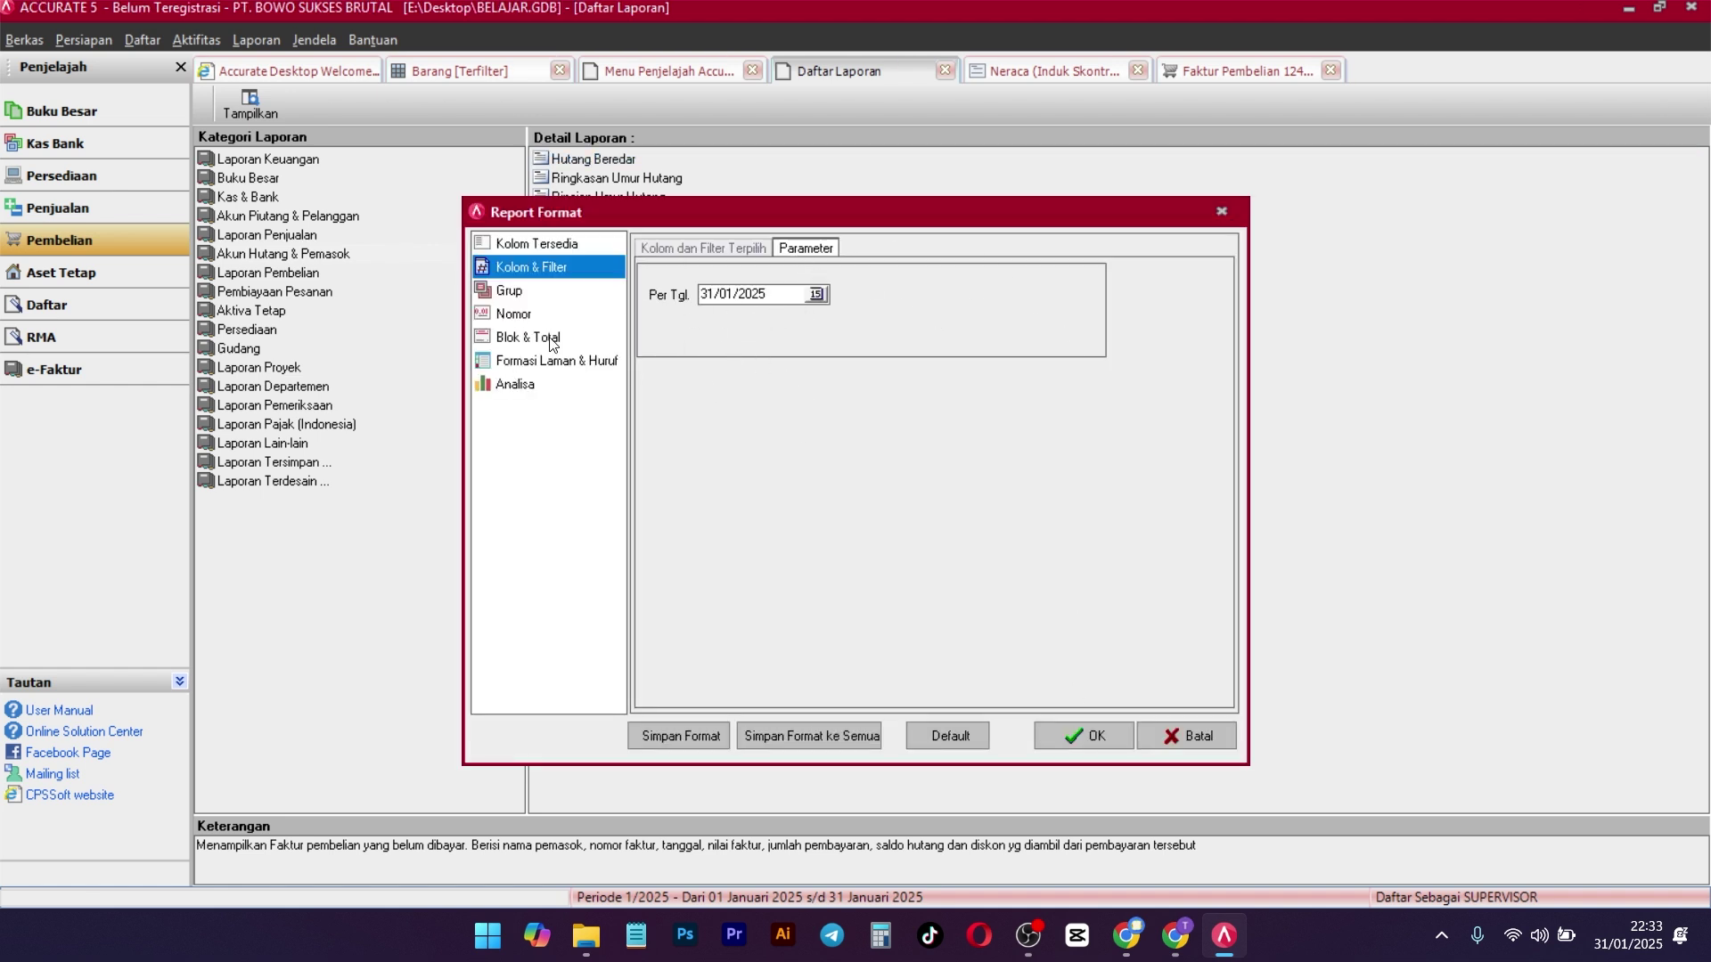
click(1073, 741)
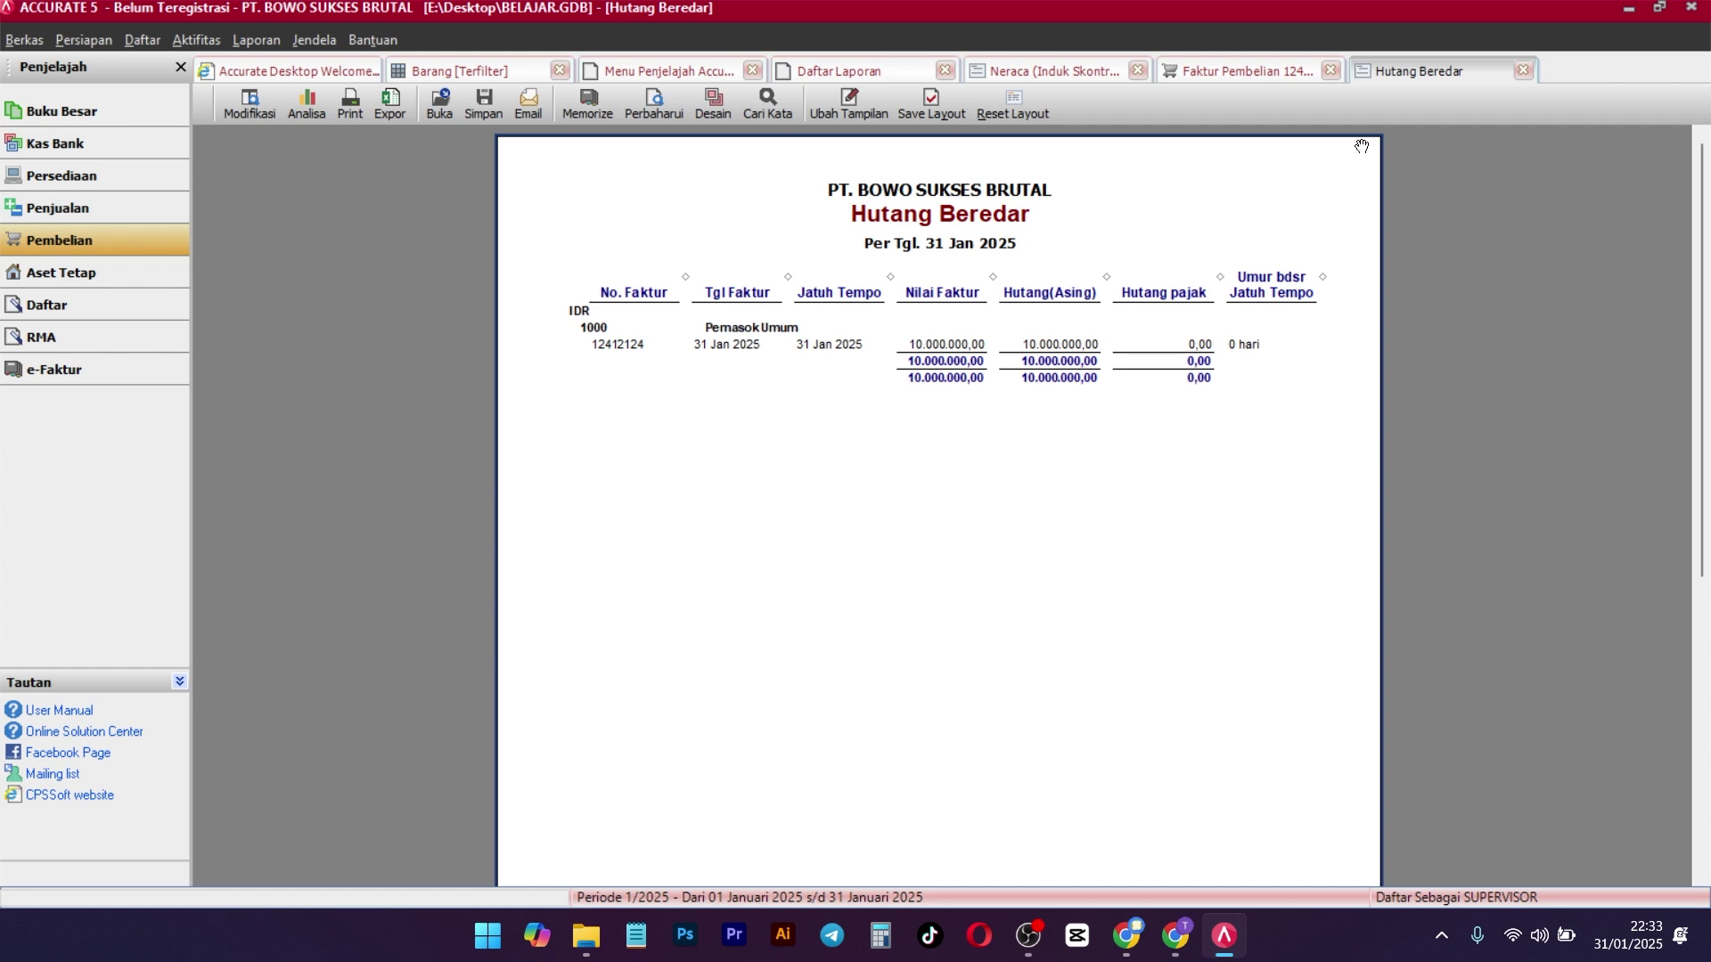
Close the purchase invoice and start a new purchase payment for vendor Pemasok Umum
click(1242, 64)
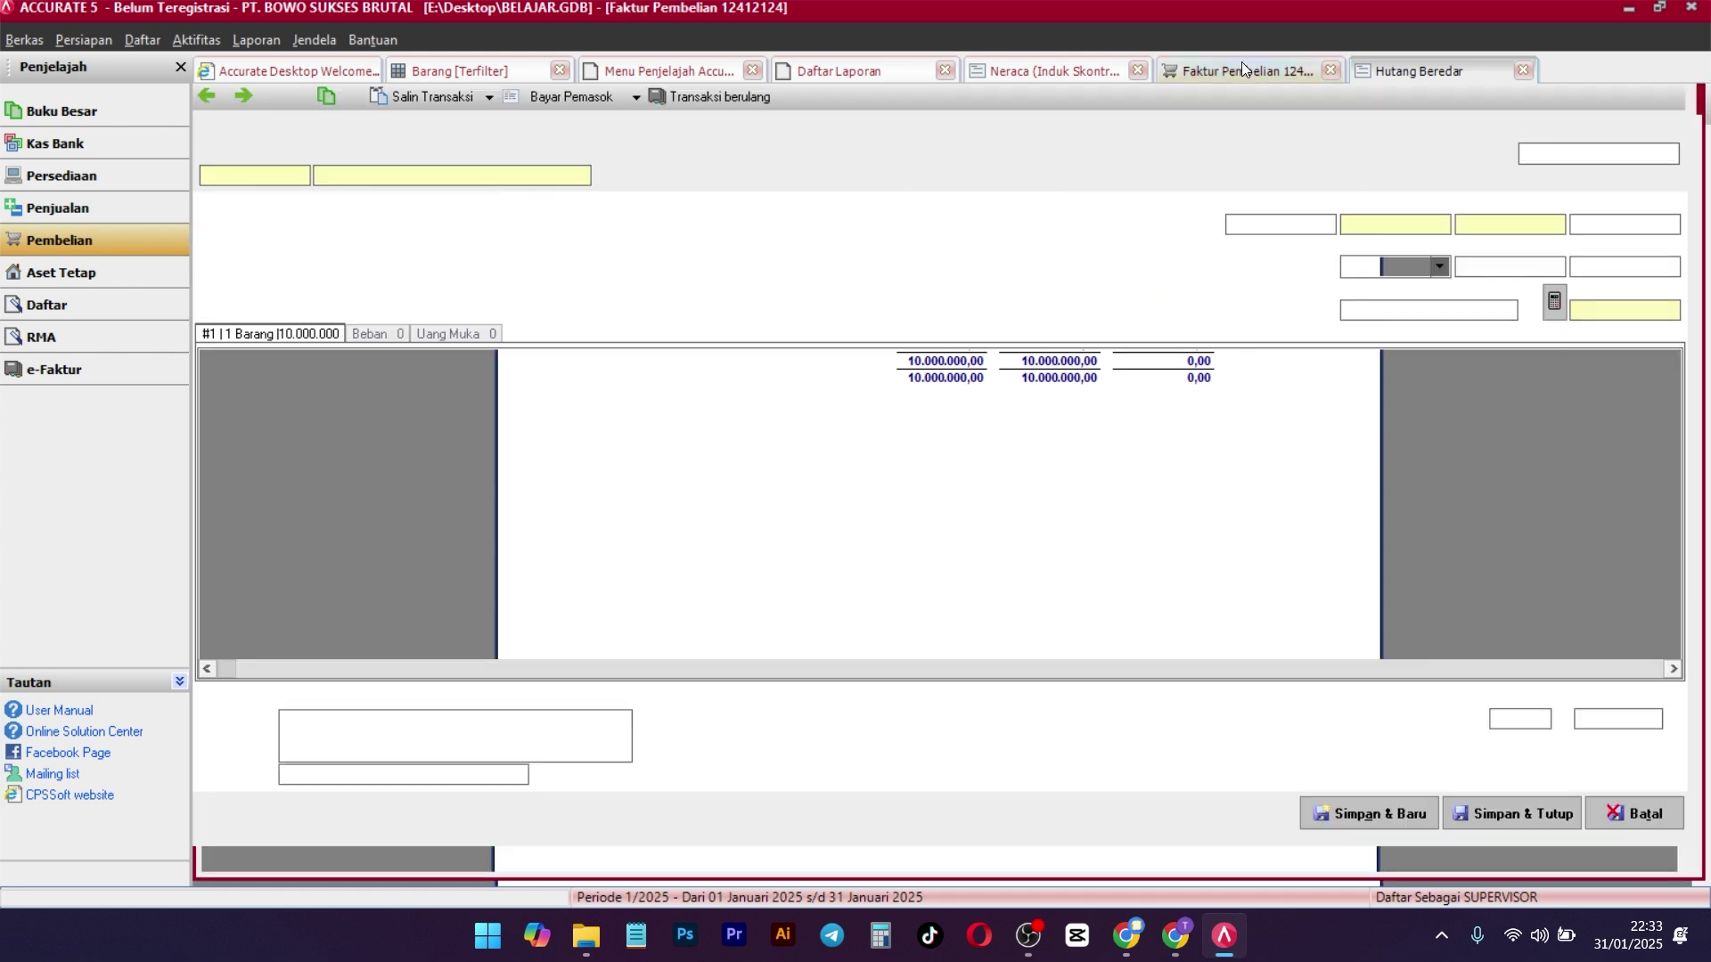
click(1331, 70)
click(78, 242)
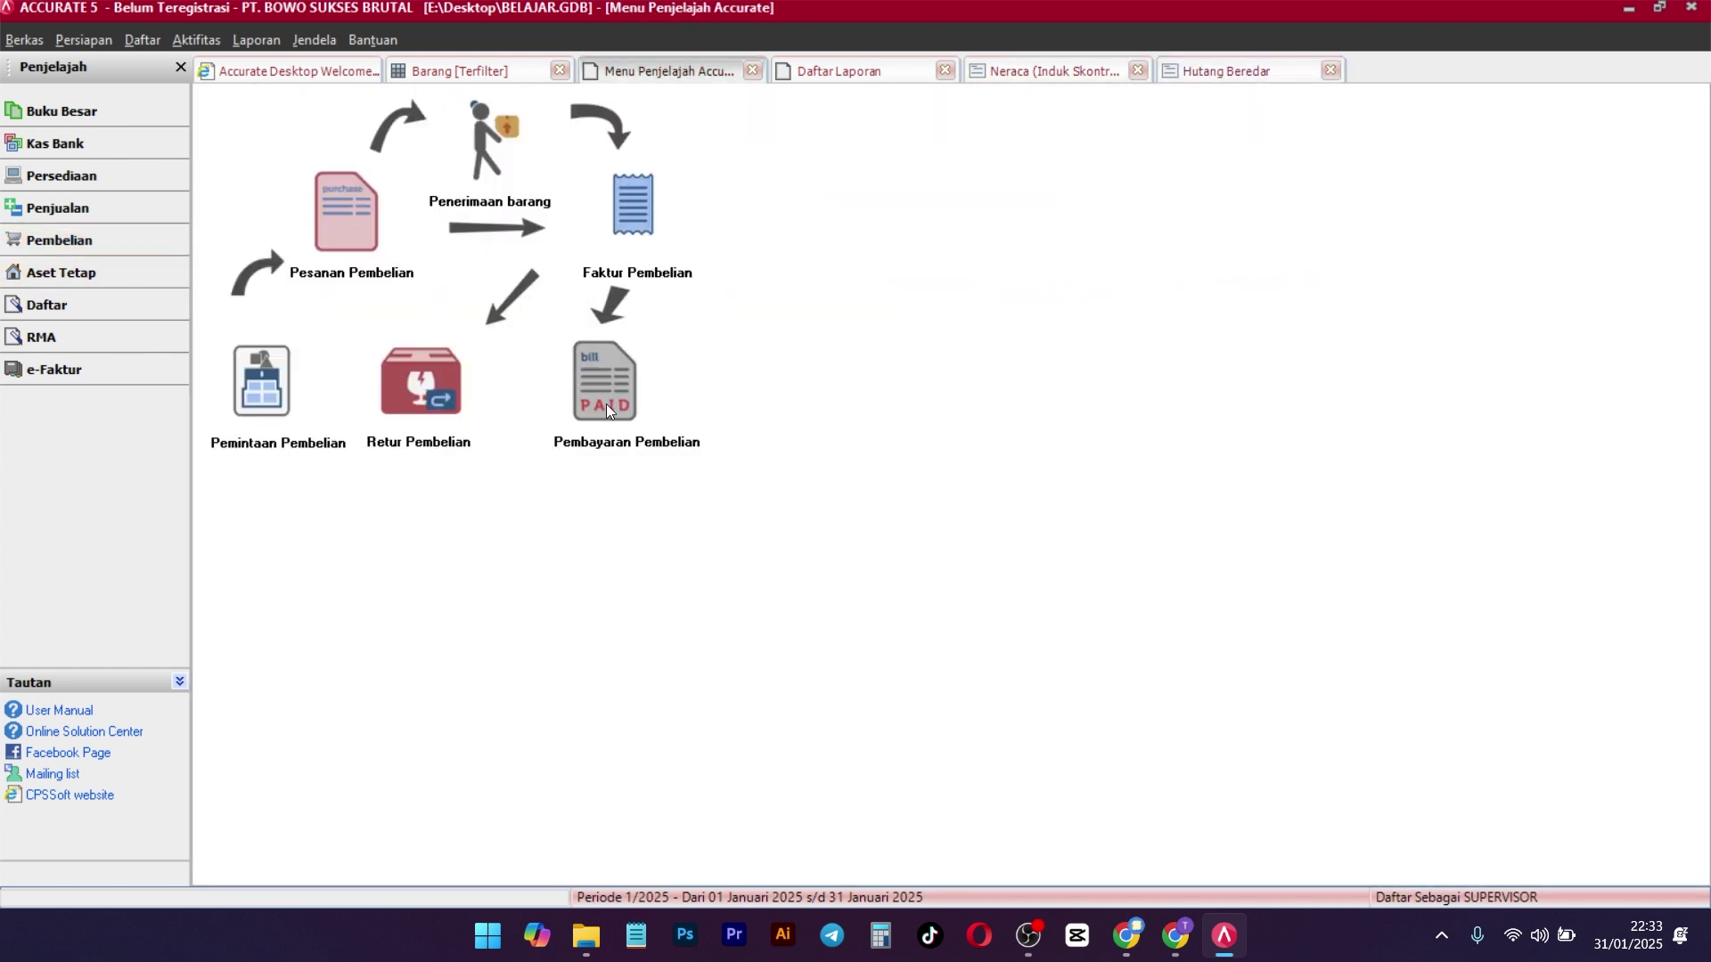
click(605, 404)
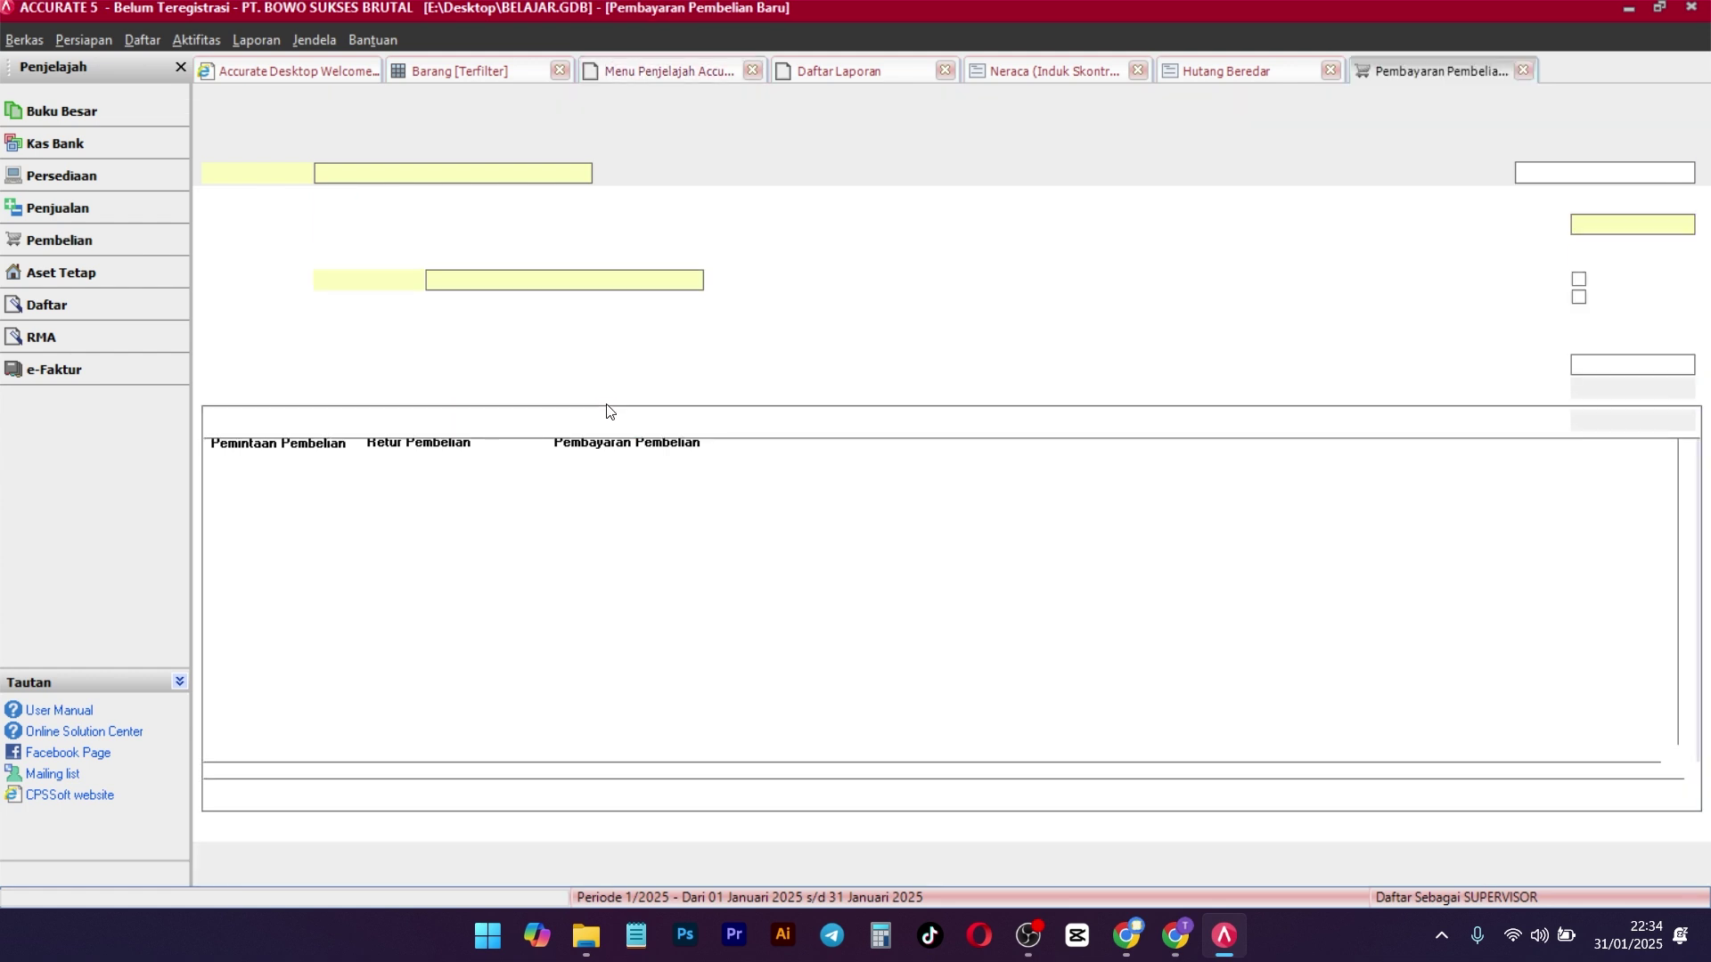
click(477, 171)
click(397, 193)
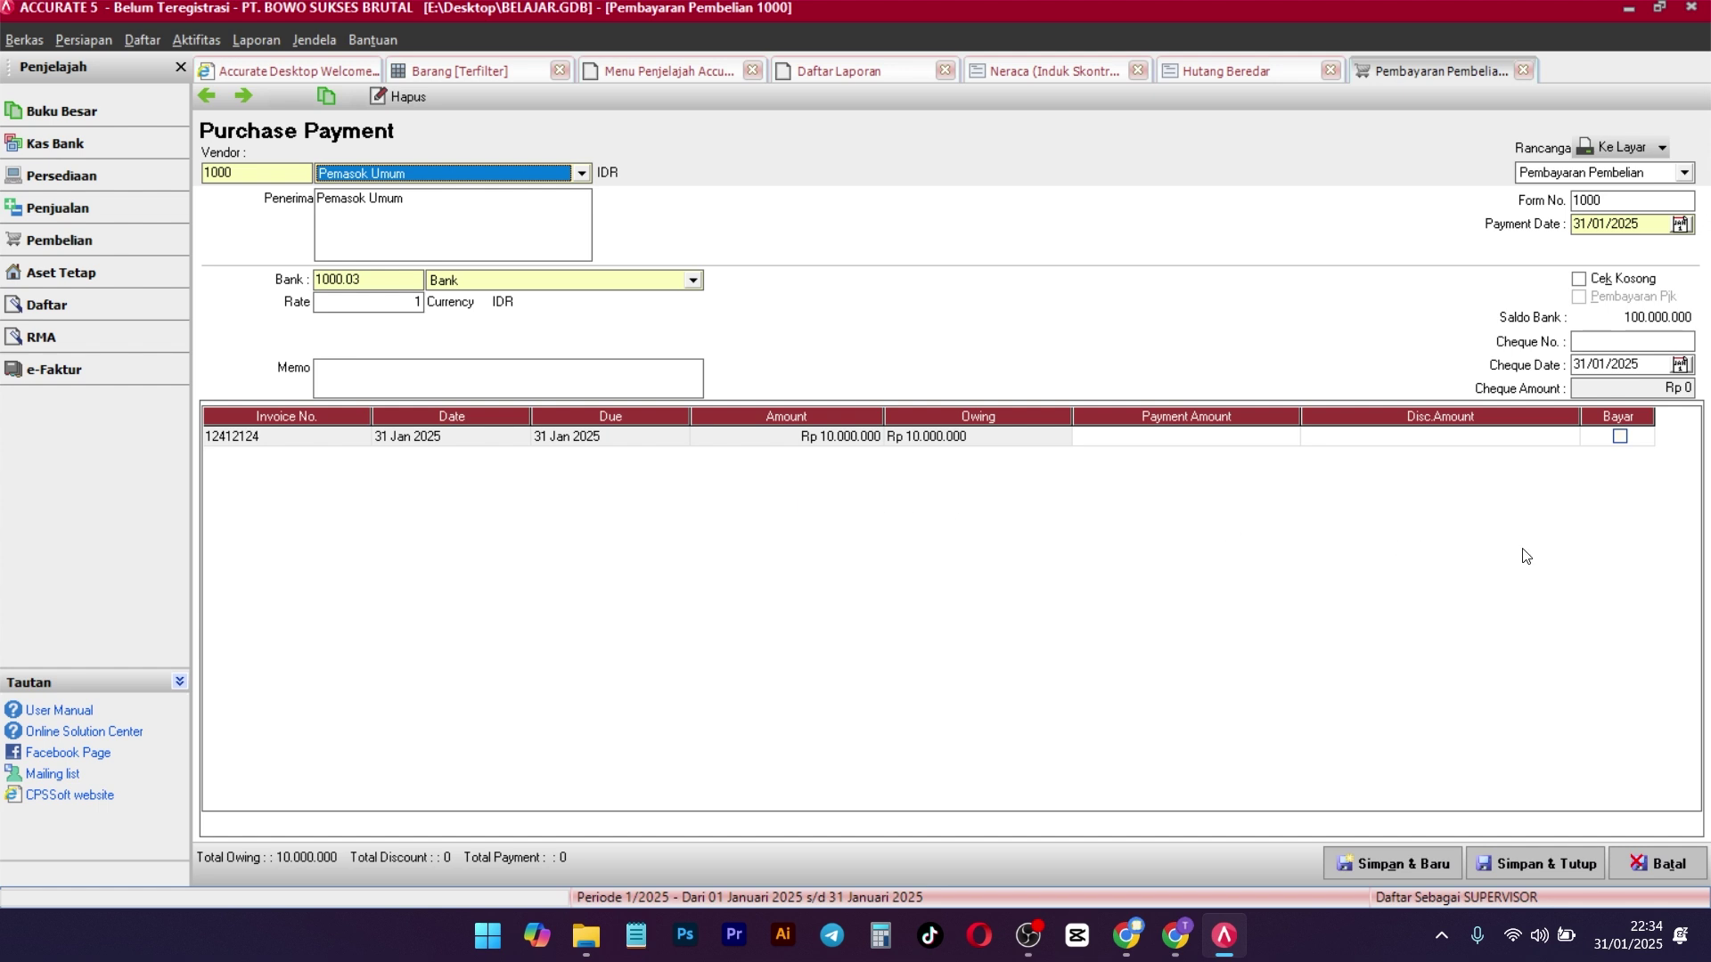
Mark invoice 12412124 for payment and set its payment amount to Rp 5.000.000
click(1620, 436)
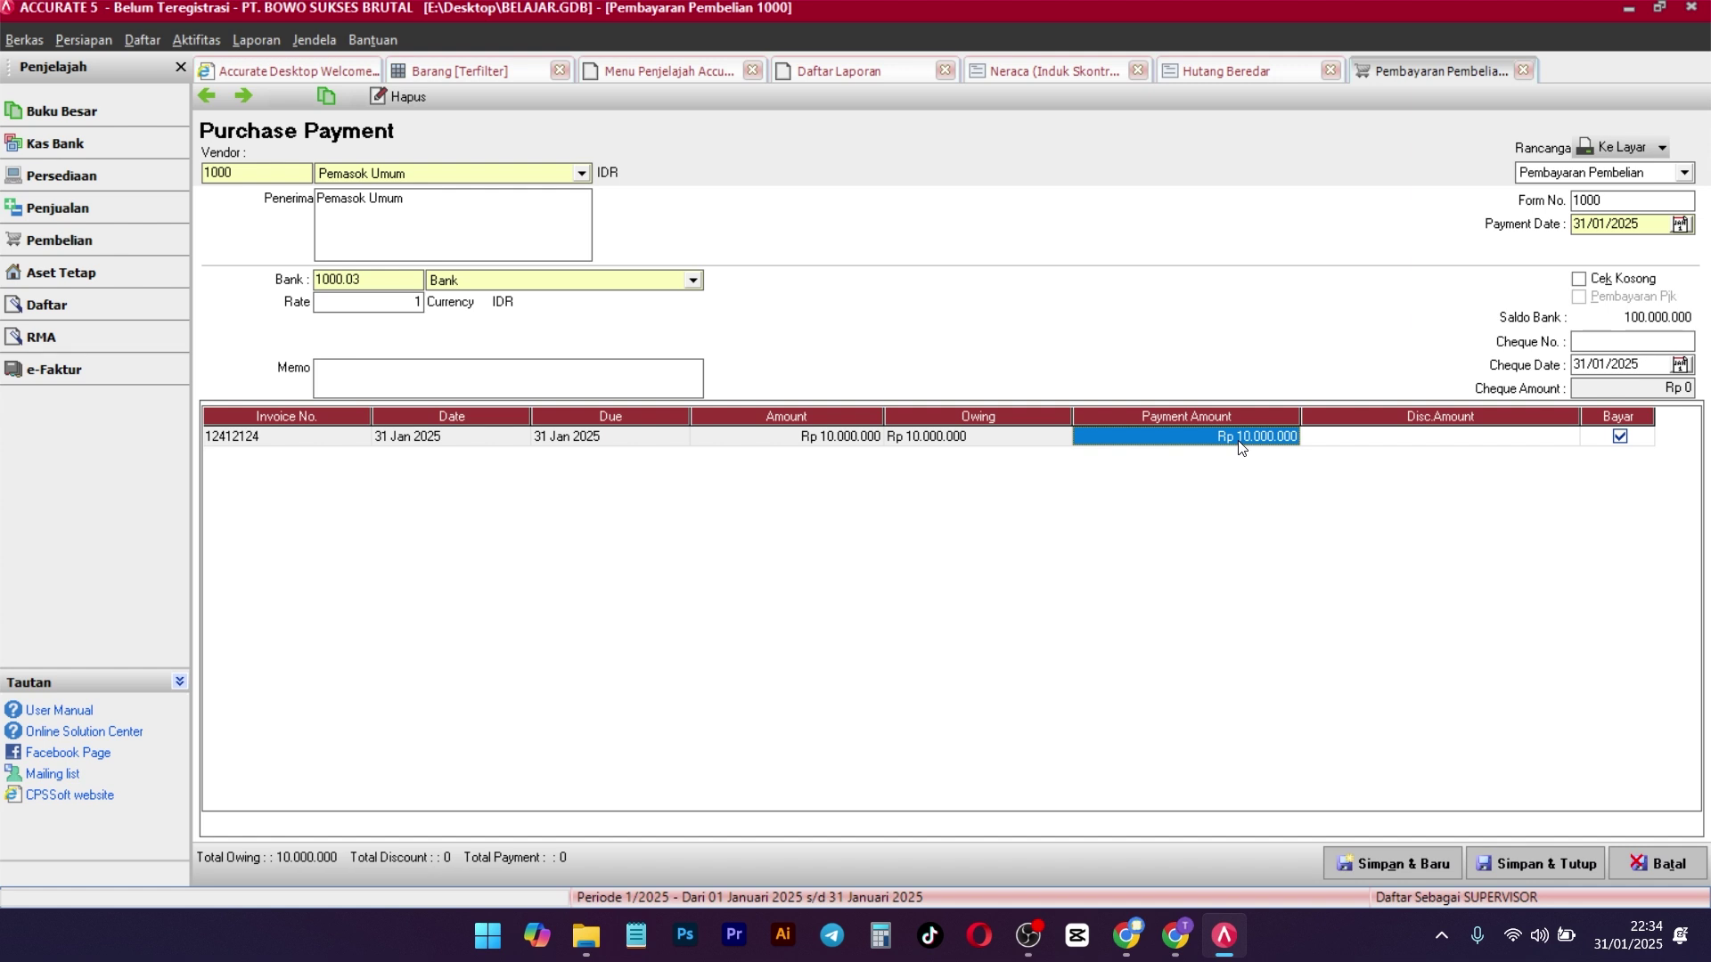
text(5000000)
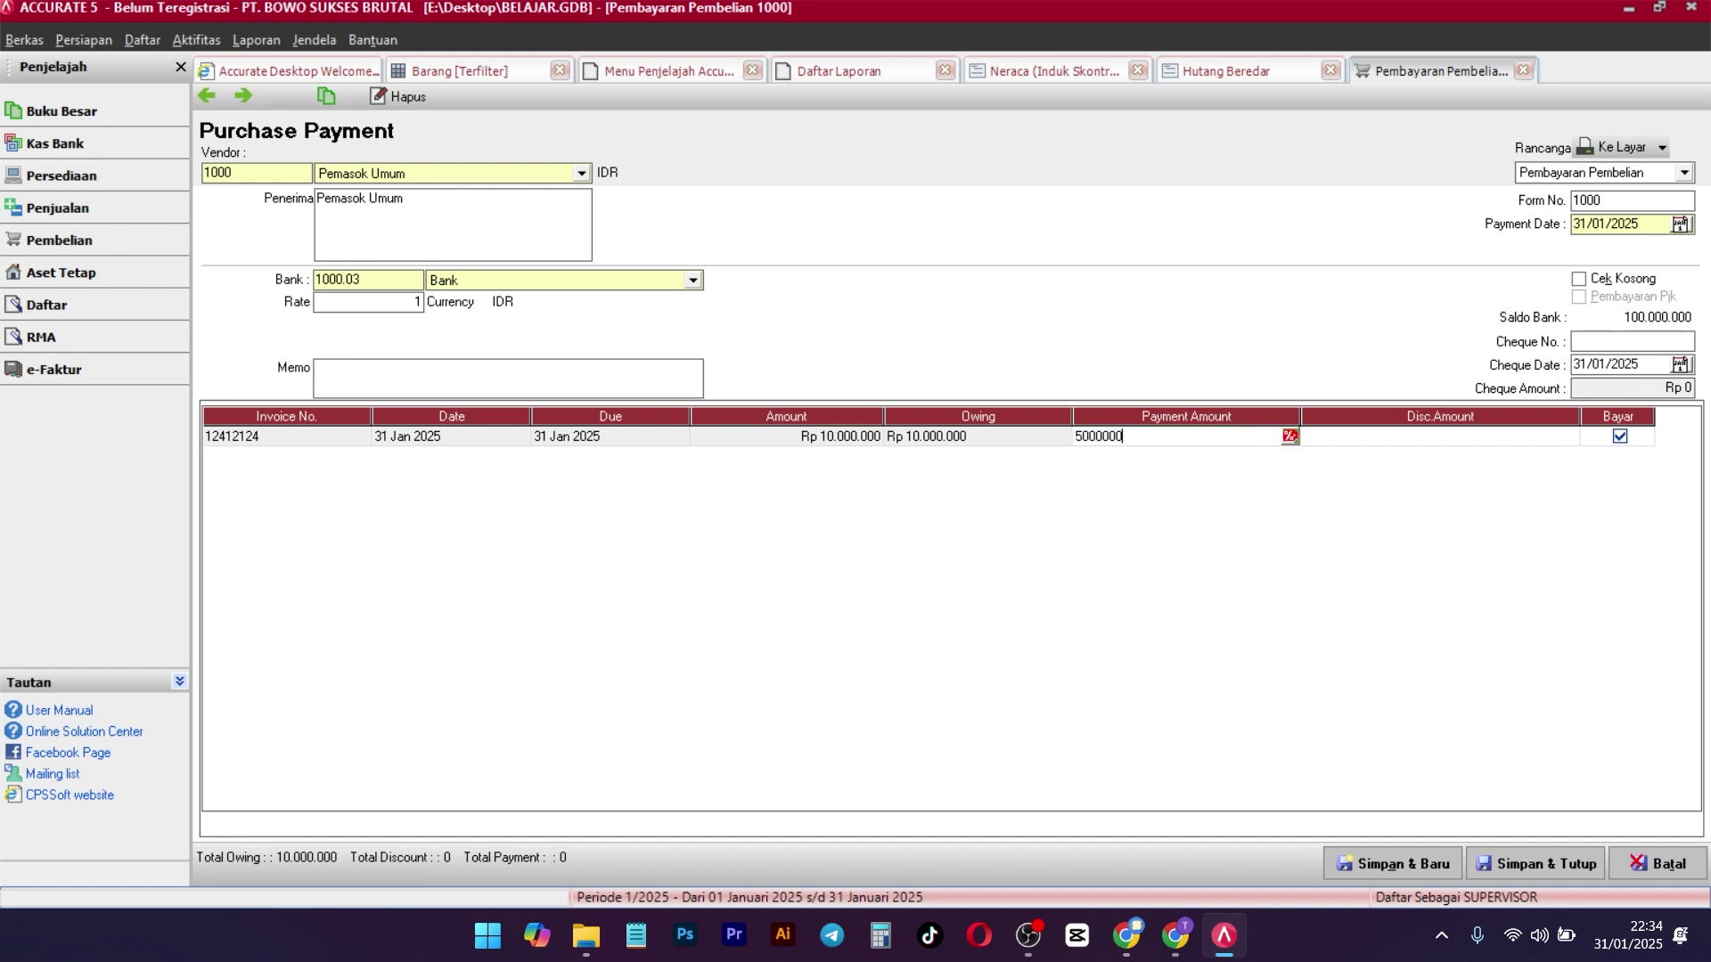
key(Tab)
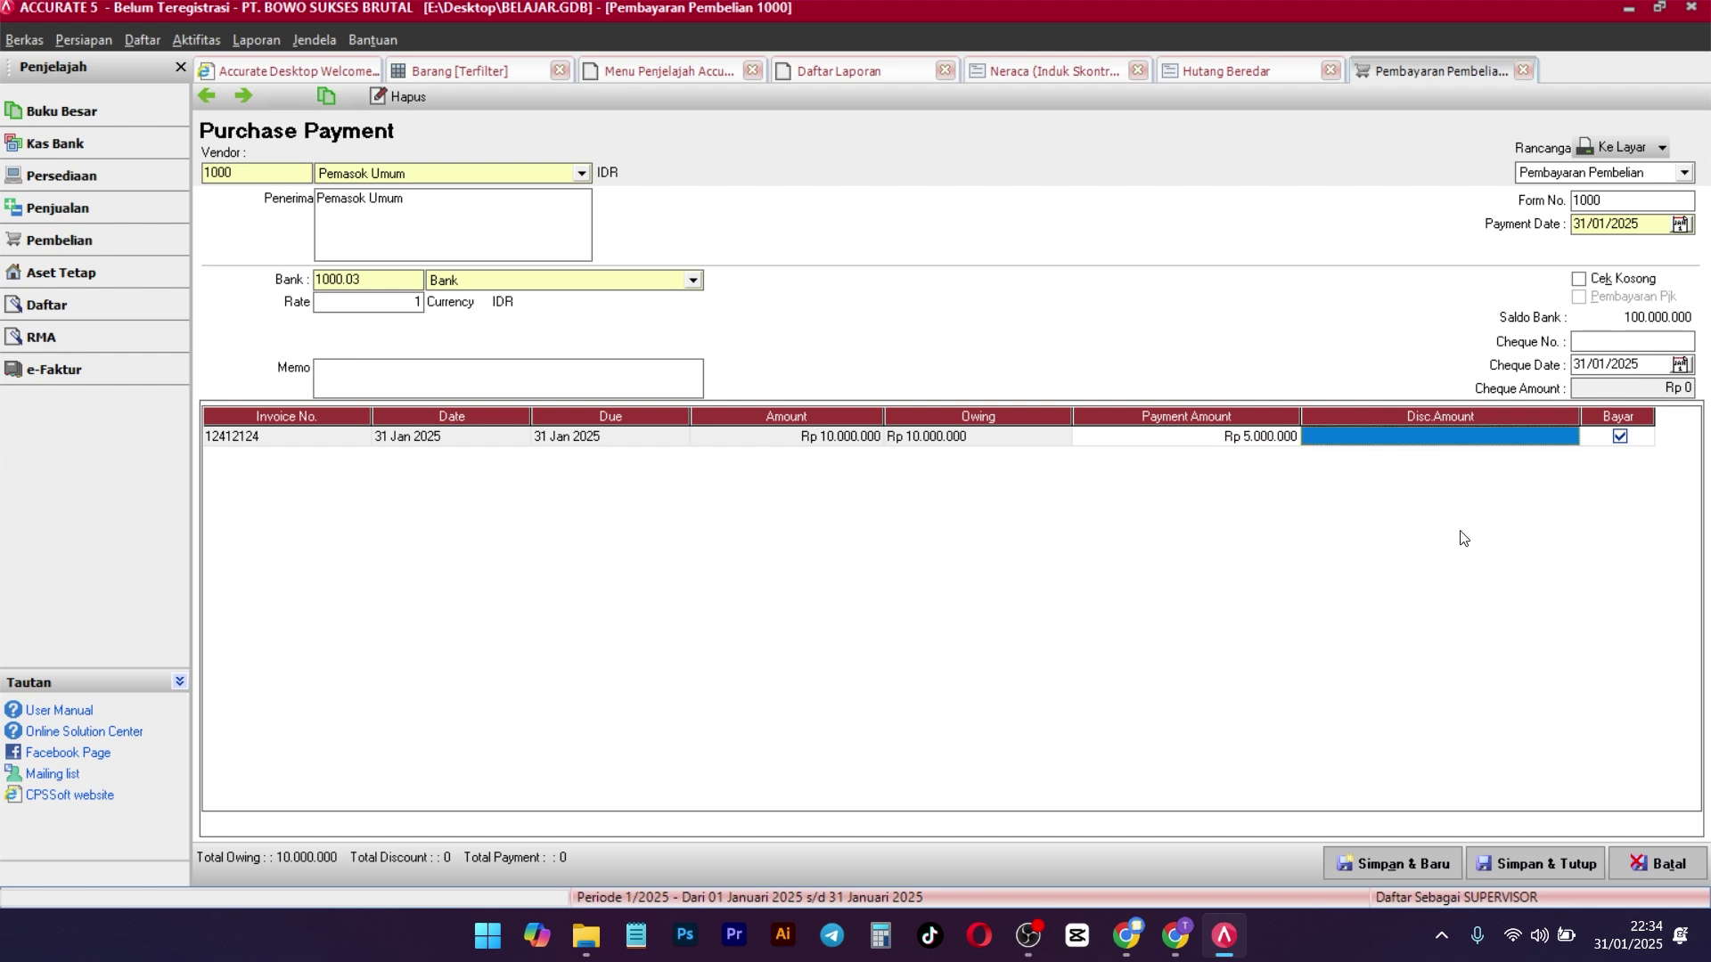
key(Tab)
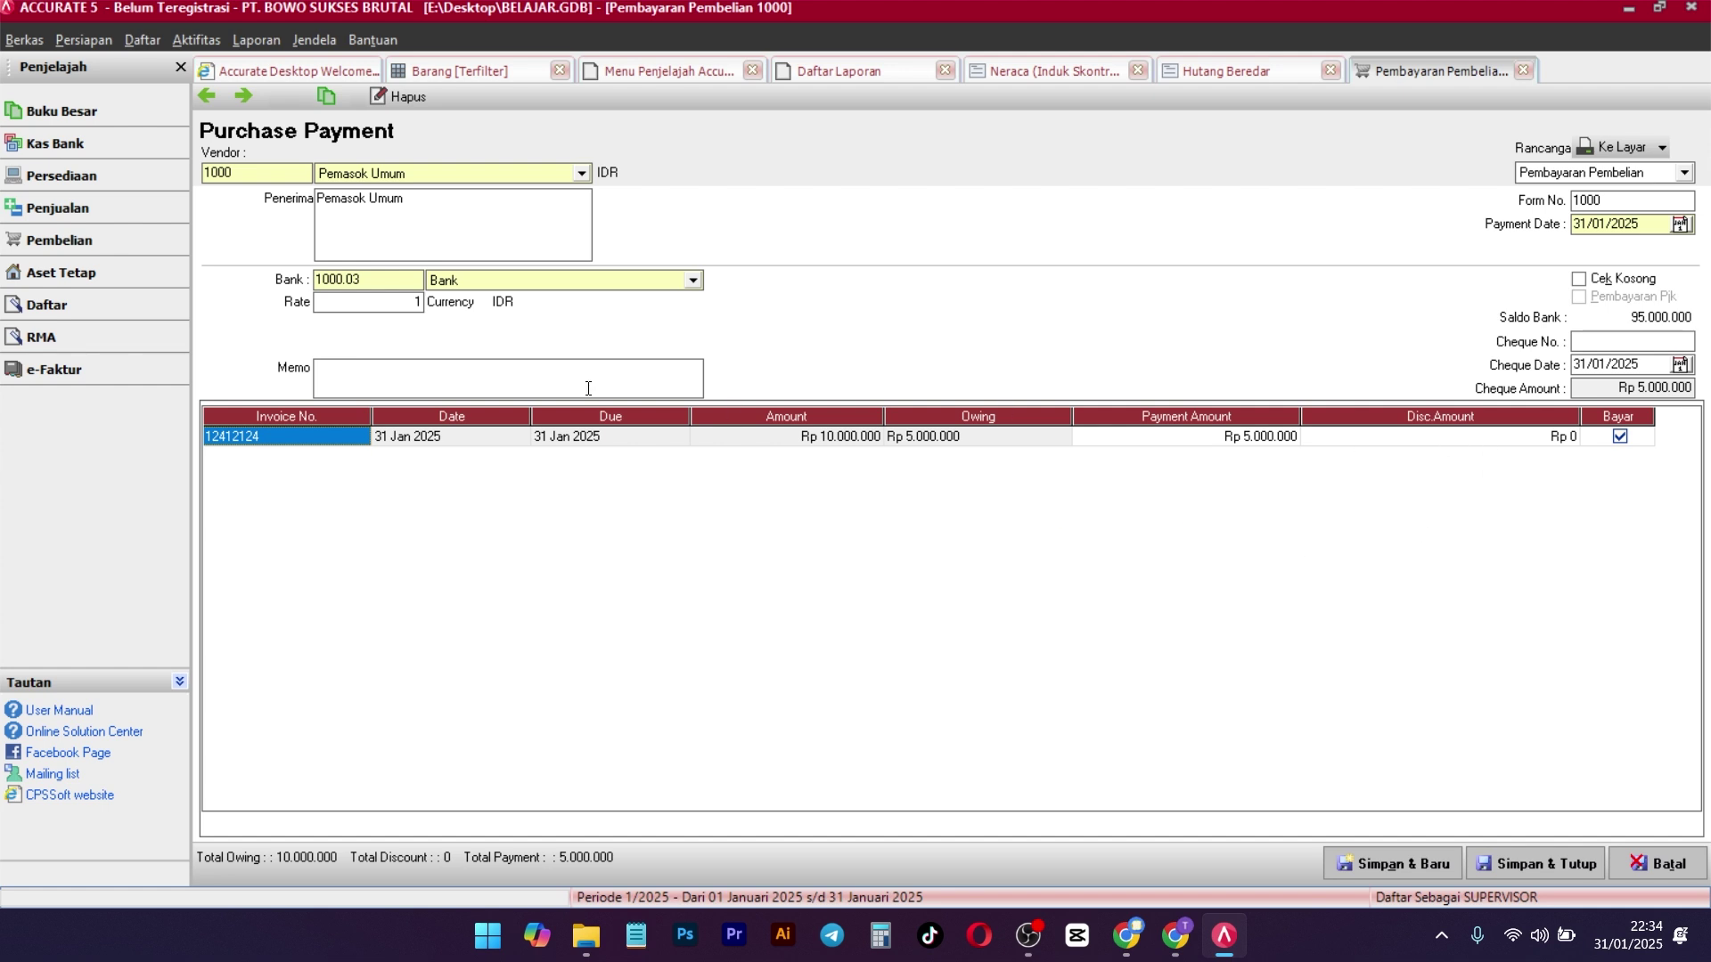
Look through the available cash and bank accounts, keep Bank as the paying account, and save the payment
click(593, 281)
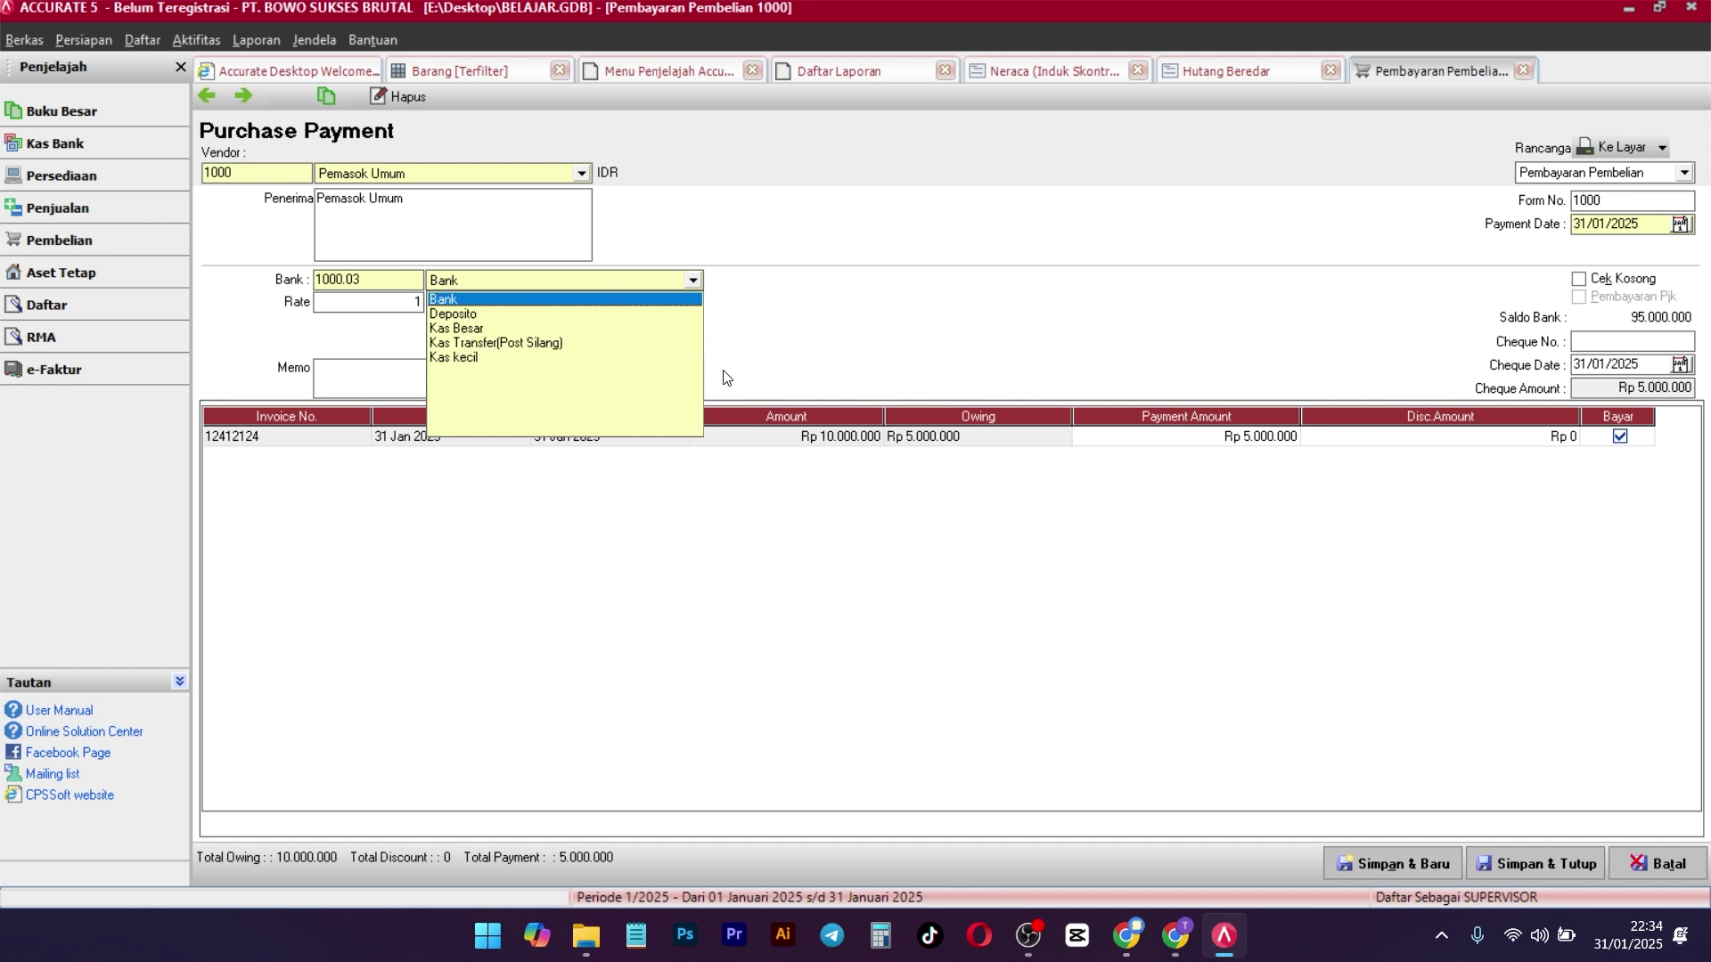
click(958, 284)
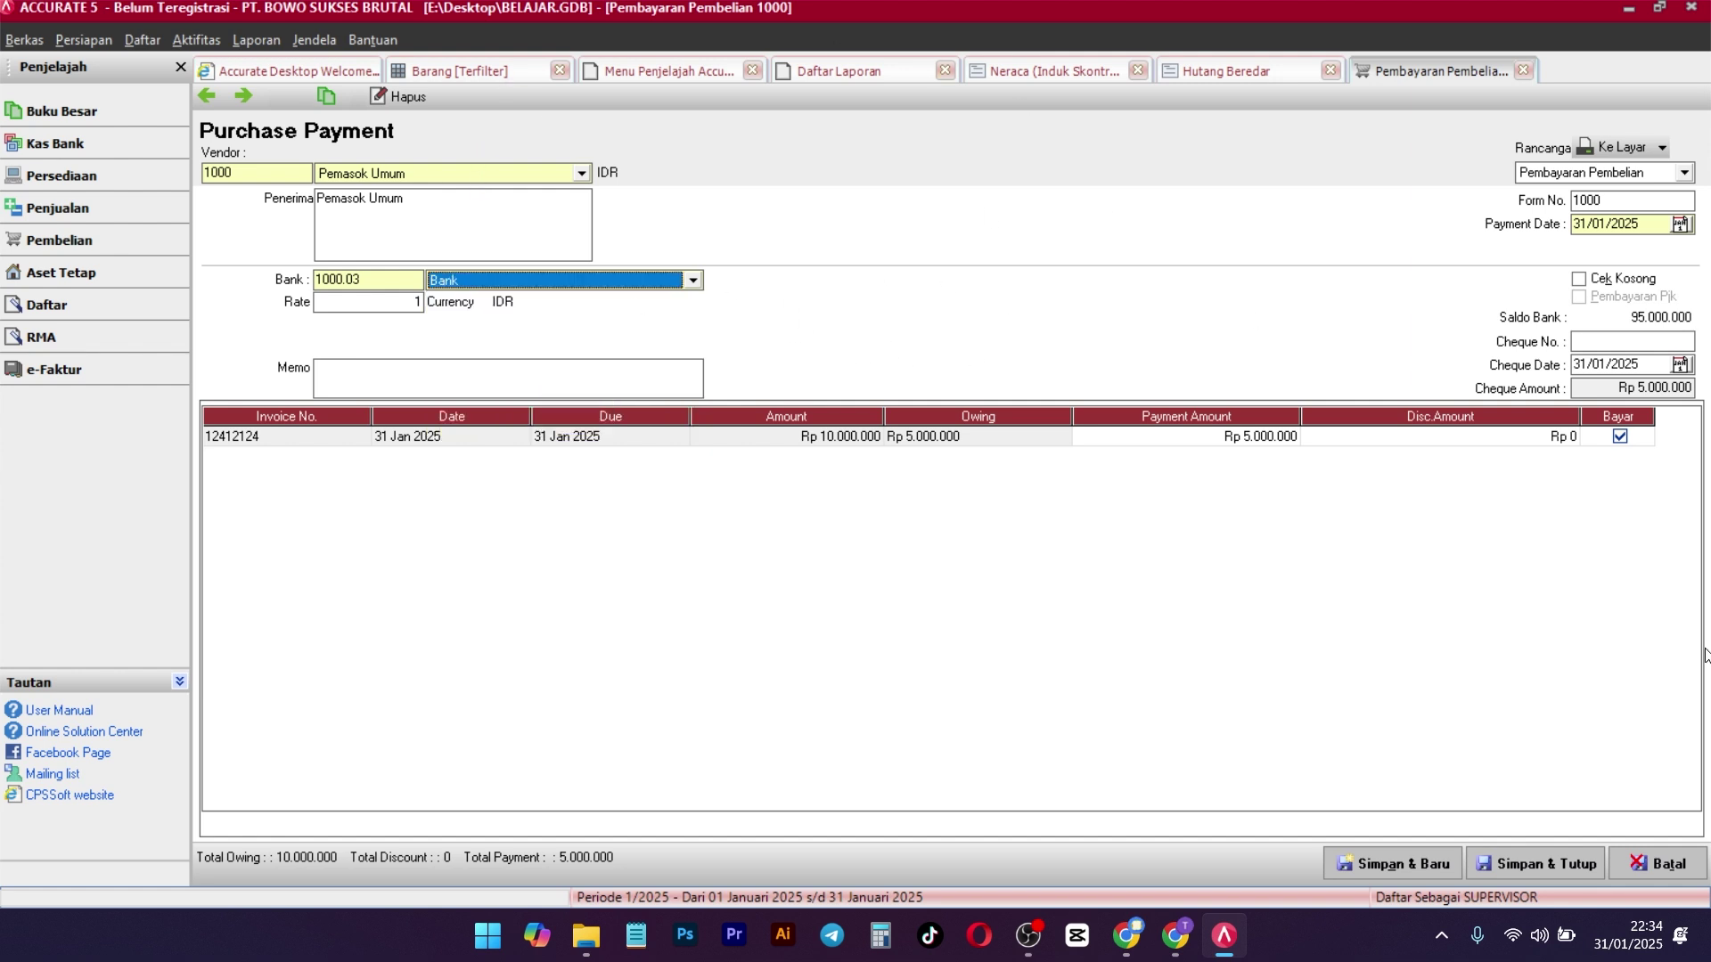
click(1413, 866)
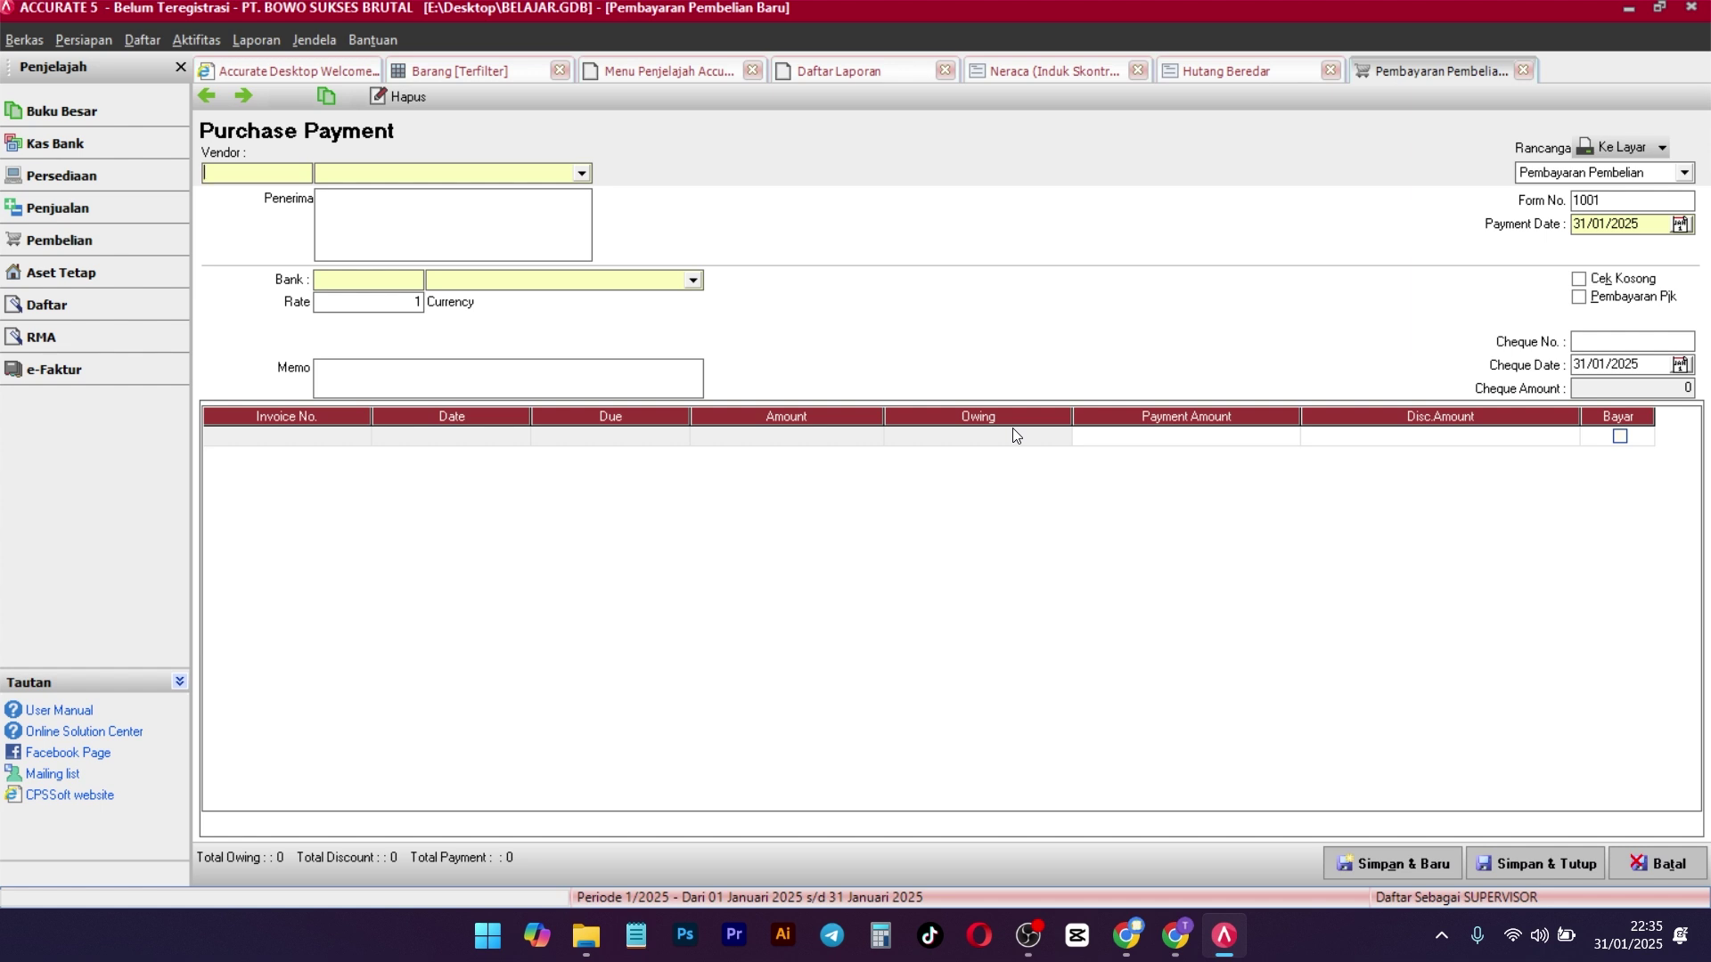
Refresh the Hutang Beredar and Neraca (Induk Skontro) reports to check the payable and cash balances
click(1224, 60)
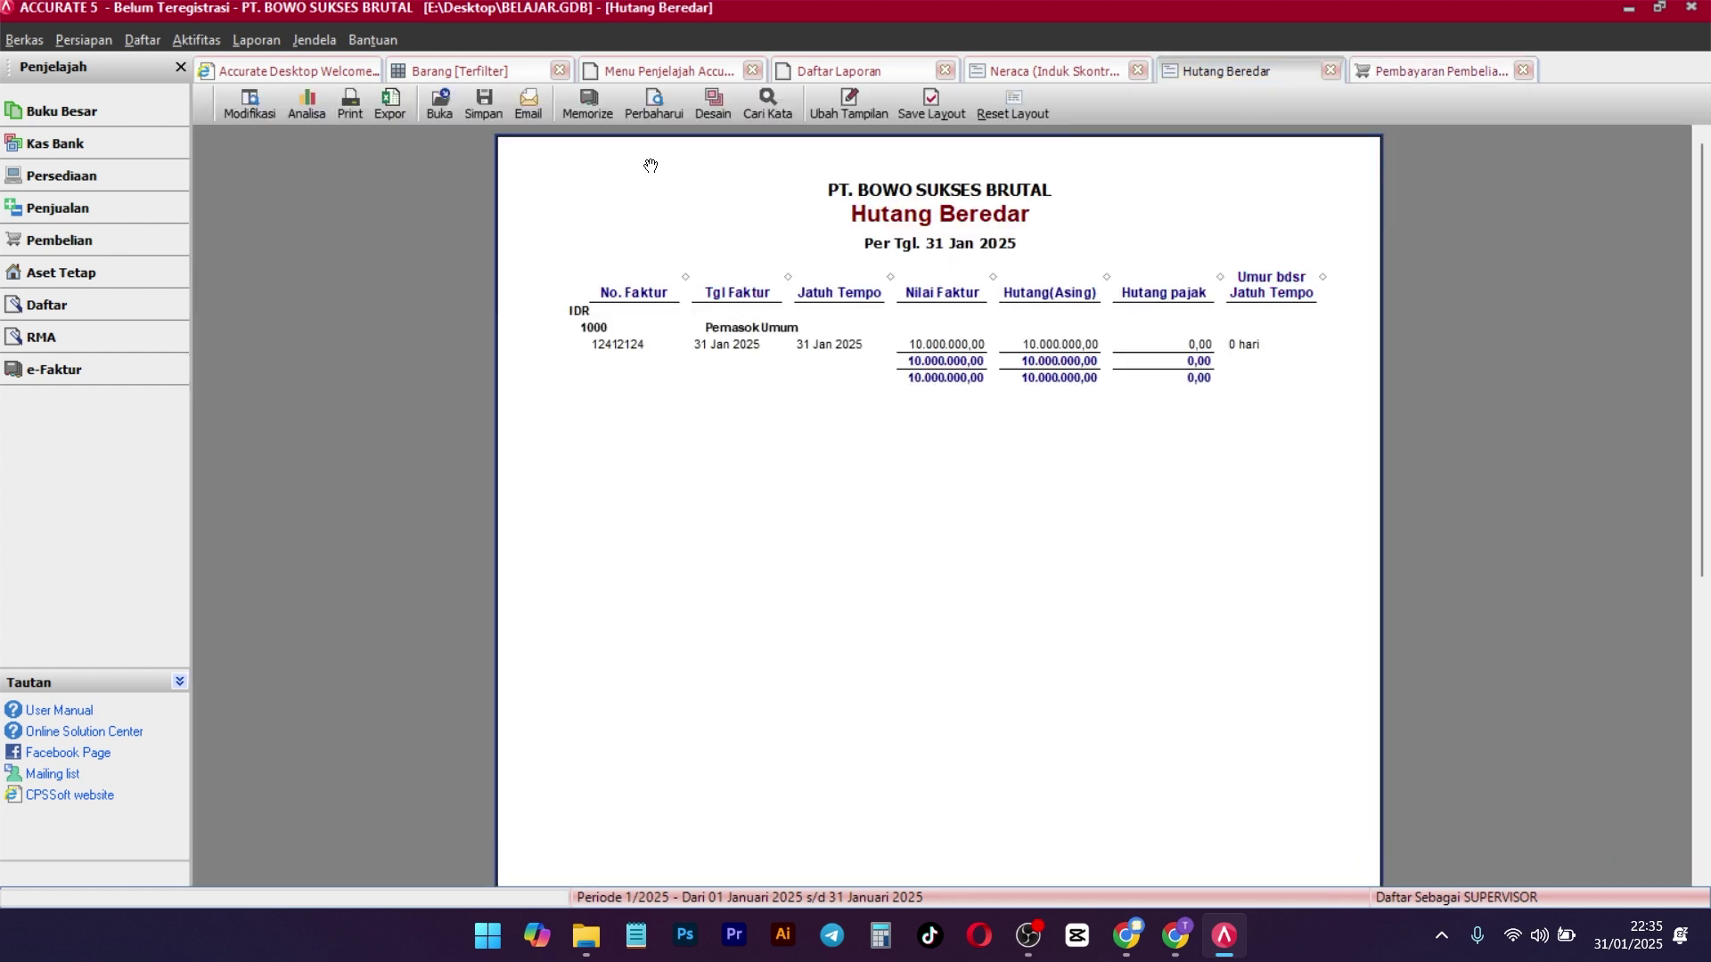
click(653, 103)
click(1046, 73)
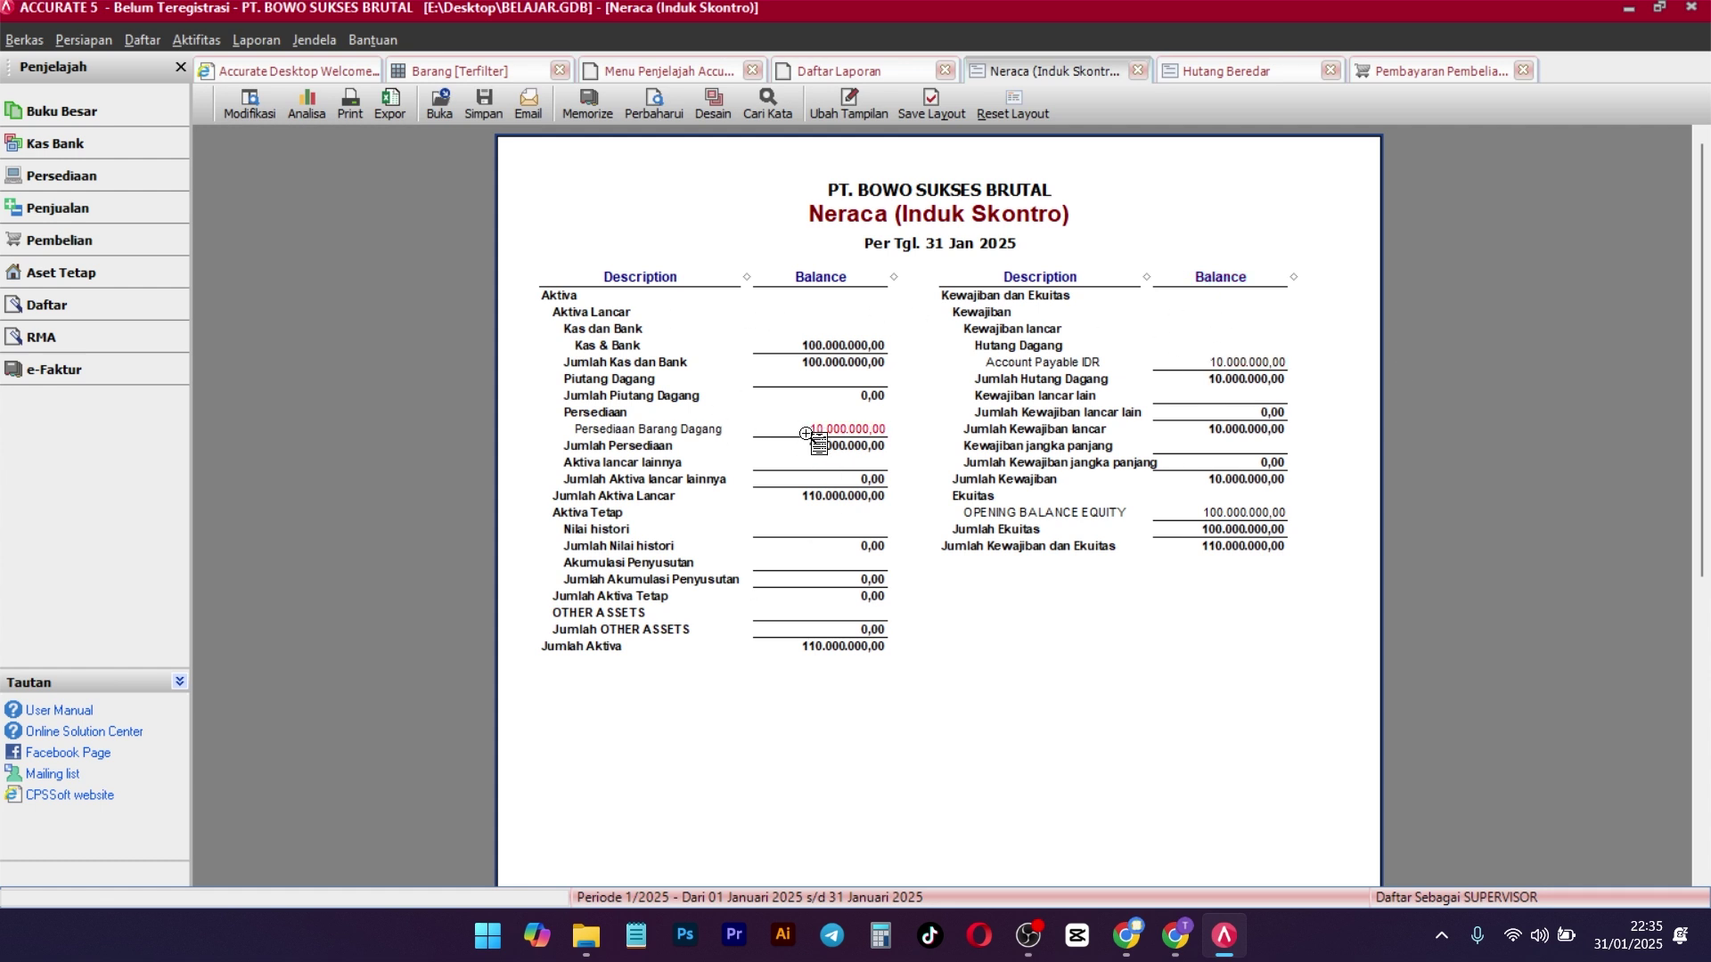
click(653, 96)
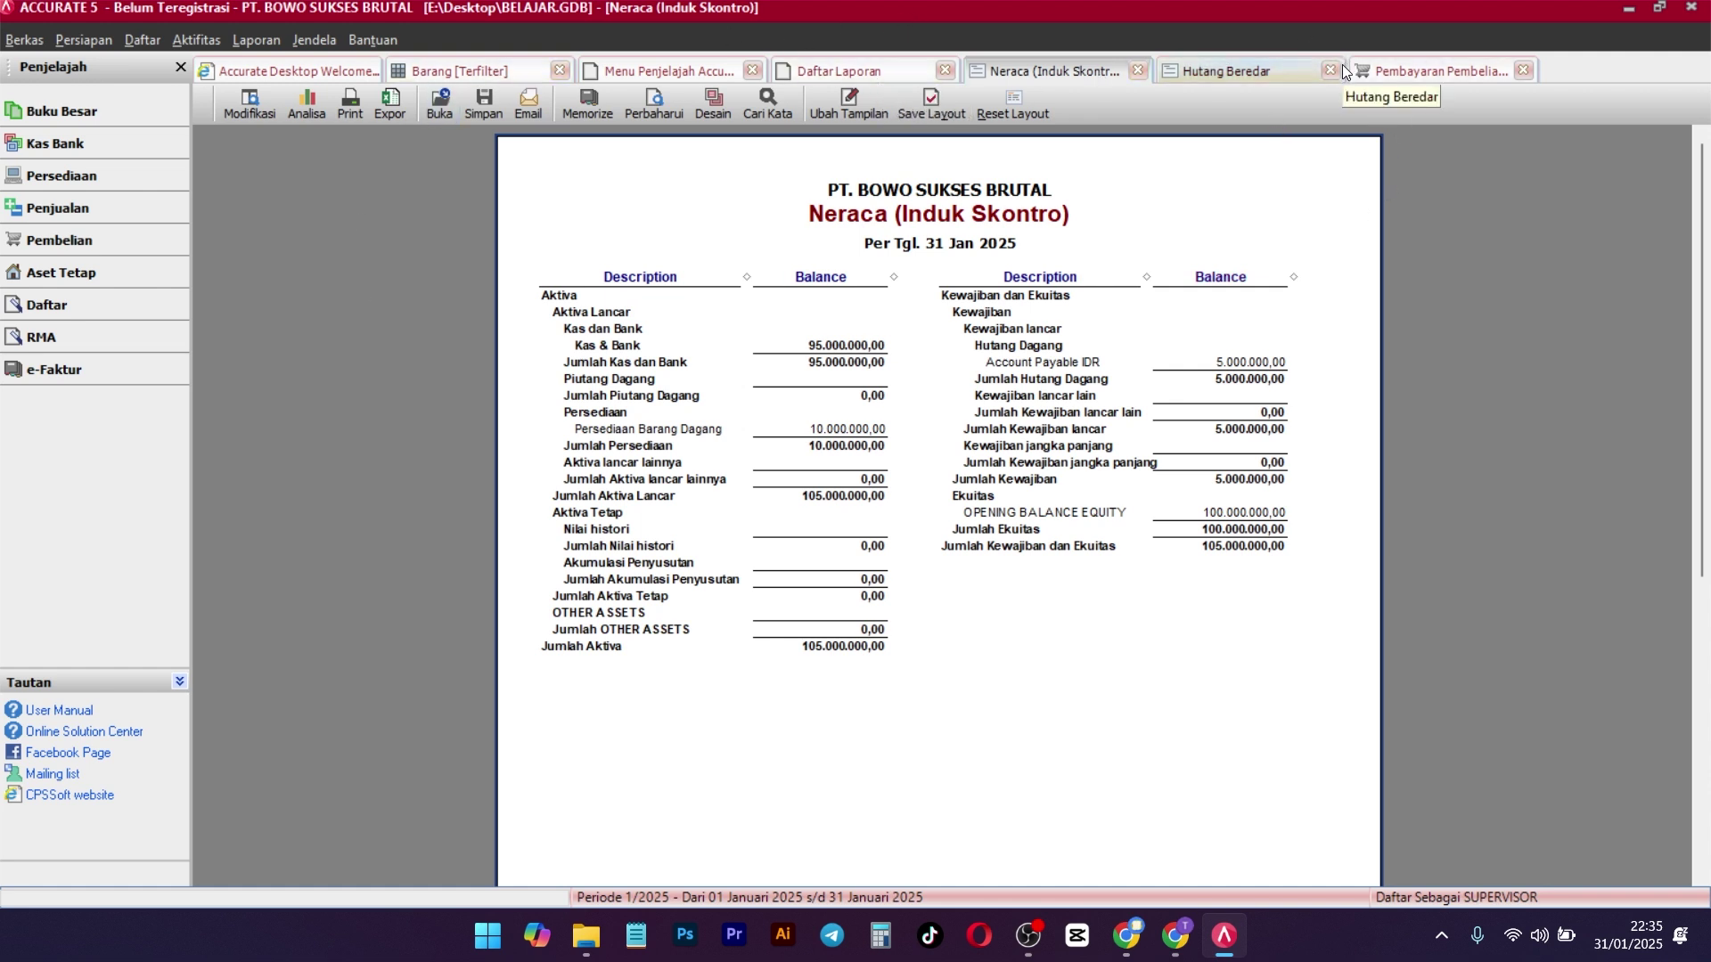
Close the blank purchase payment form and review the outstanding payable in the Hutang Beredar report
click(1403, 75)
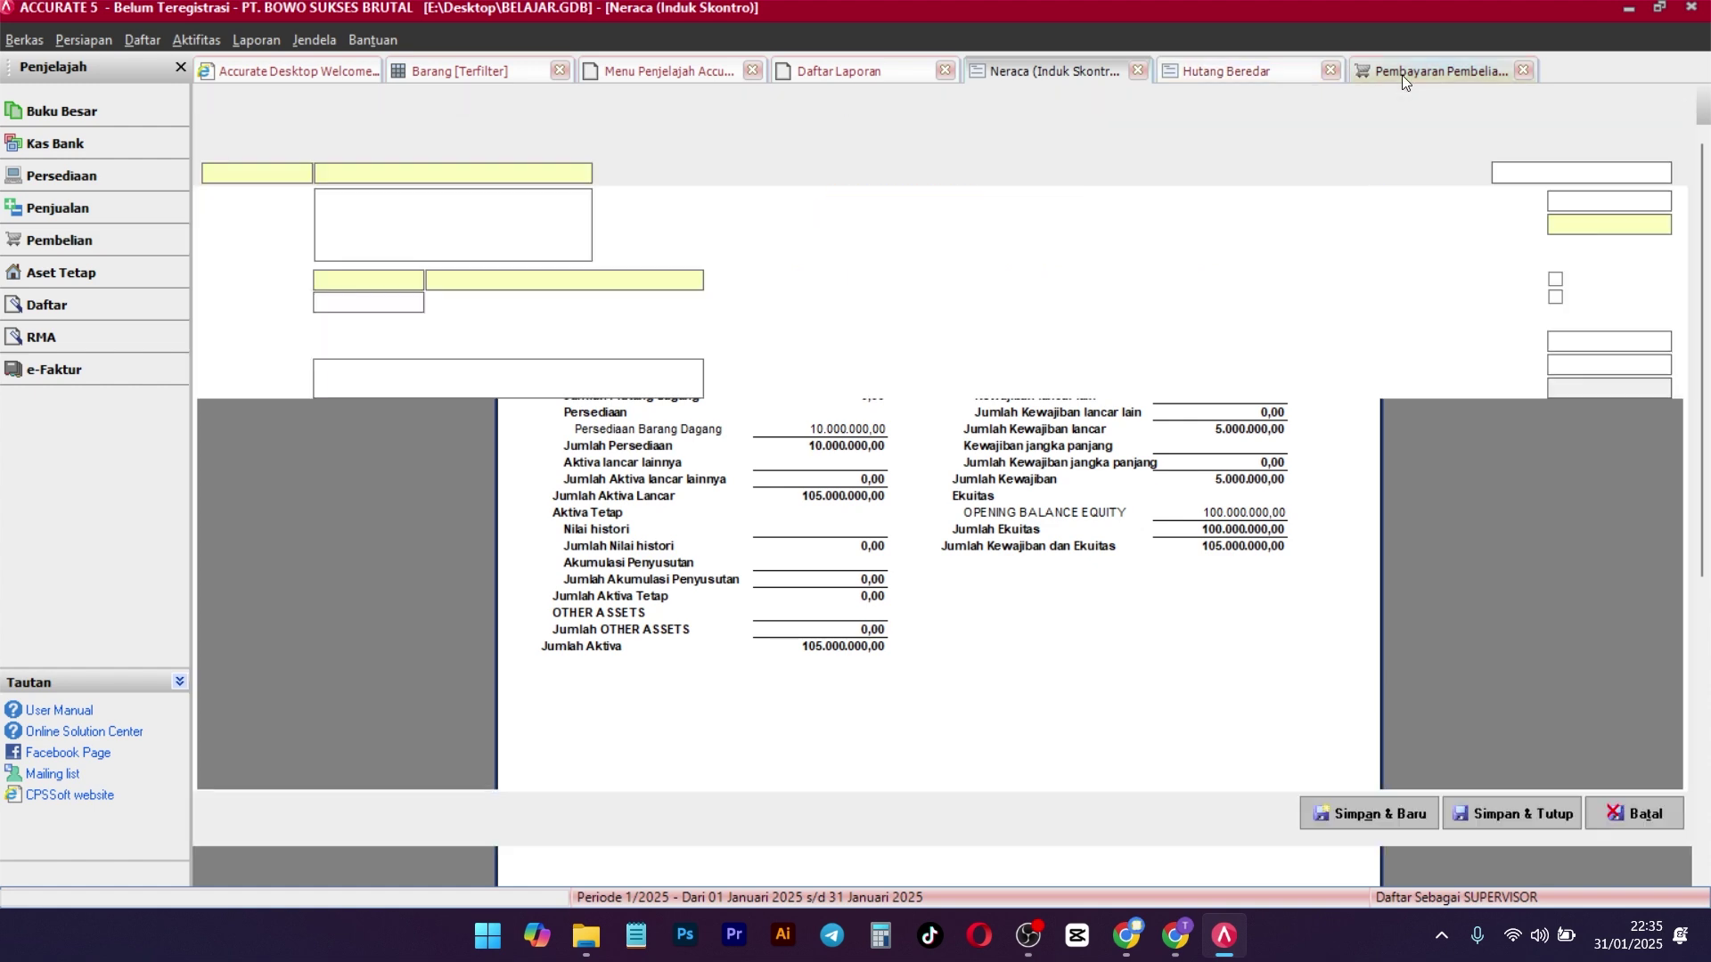
click(1525, 70)
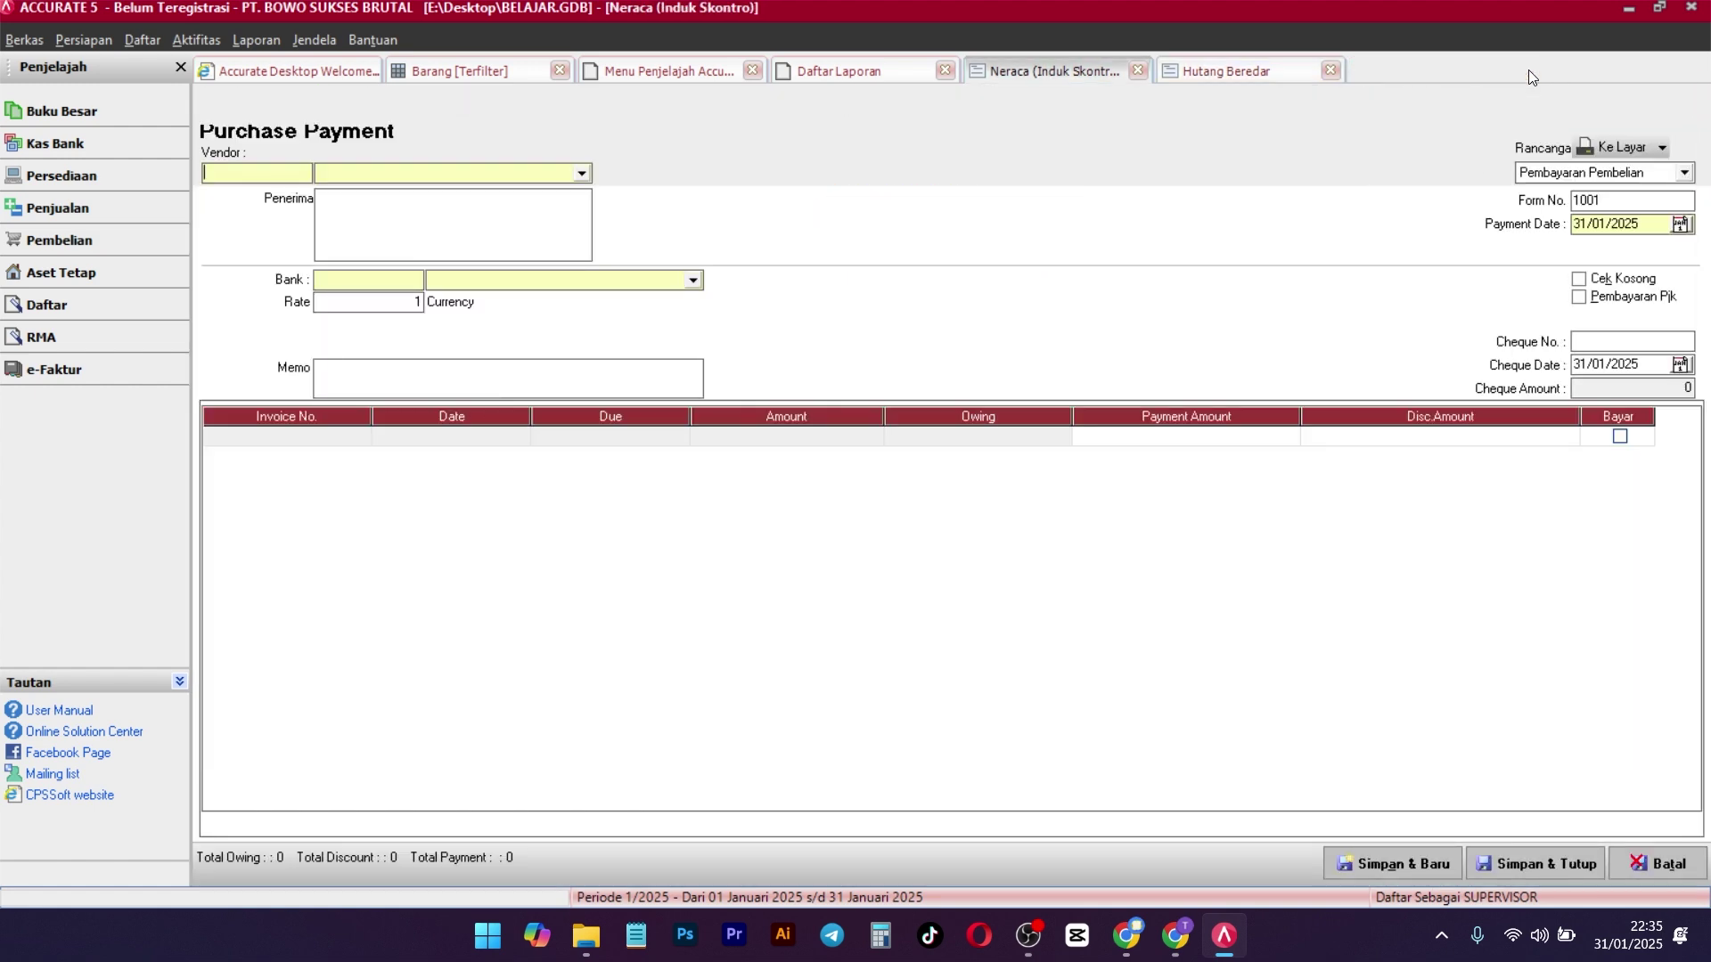
click(1249, 69)
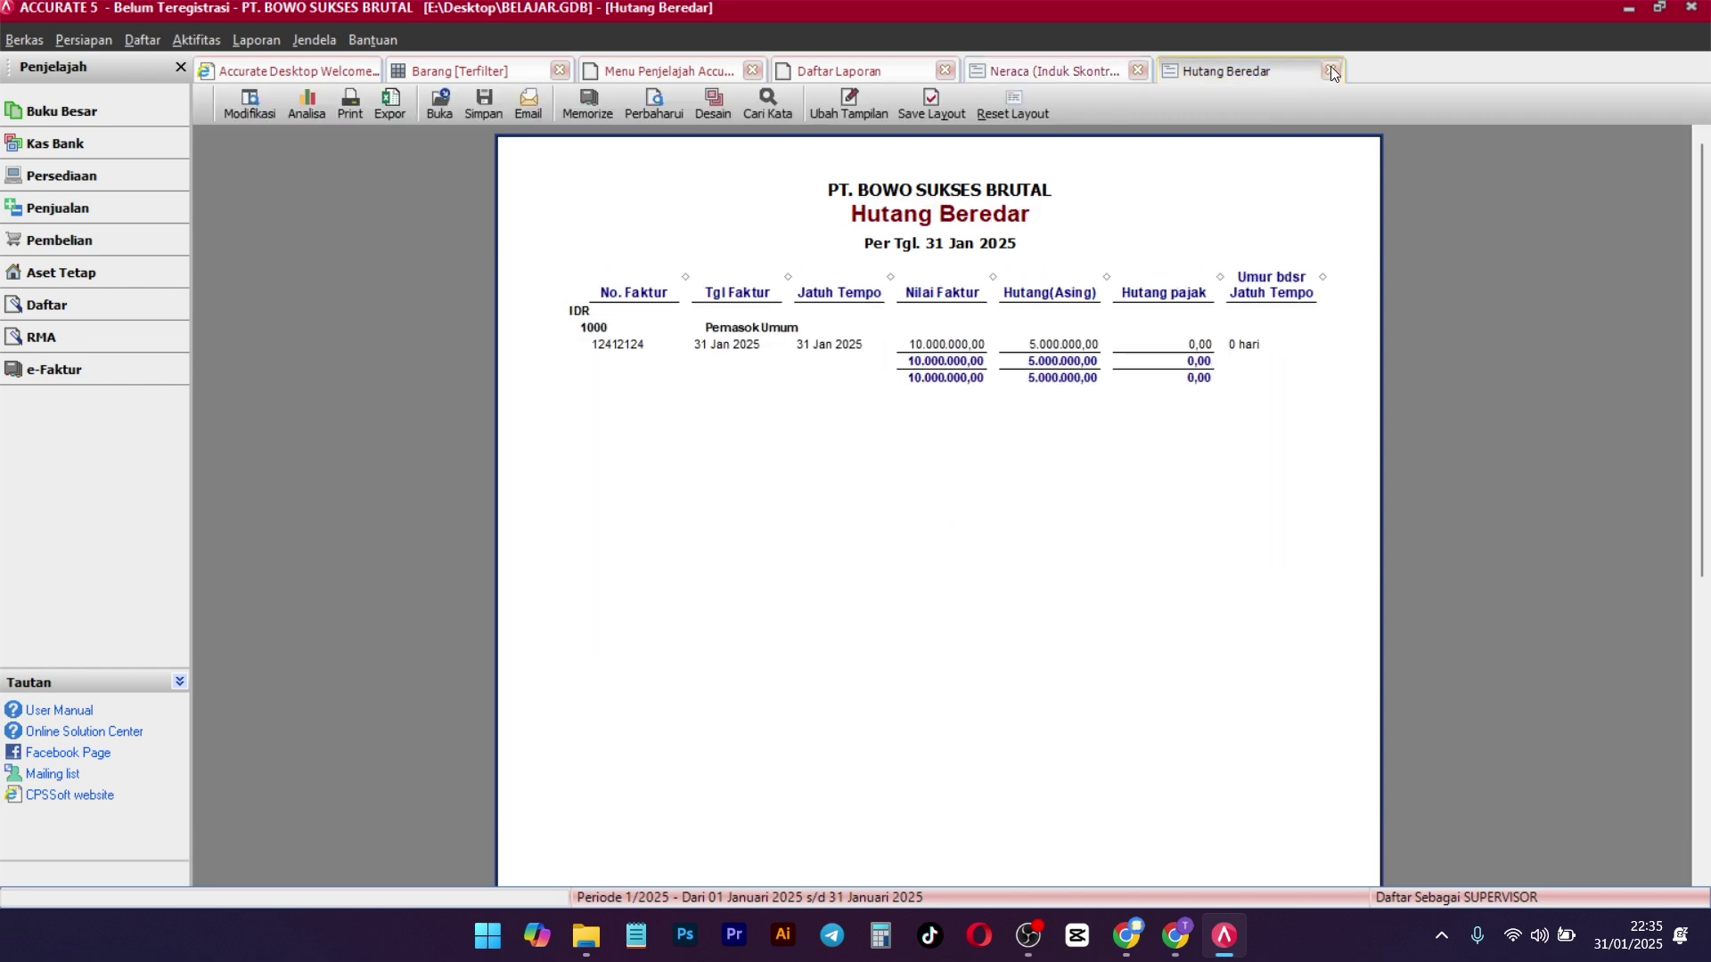
Start a new purchase payment for the vendor Pemasok Umum
click(1046, 77)
click(1210, 77)
click(105, 238)
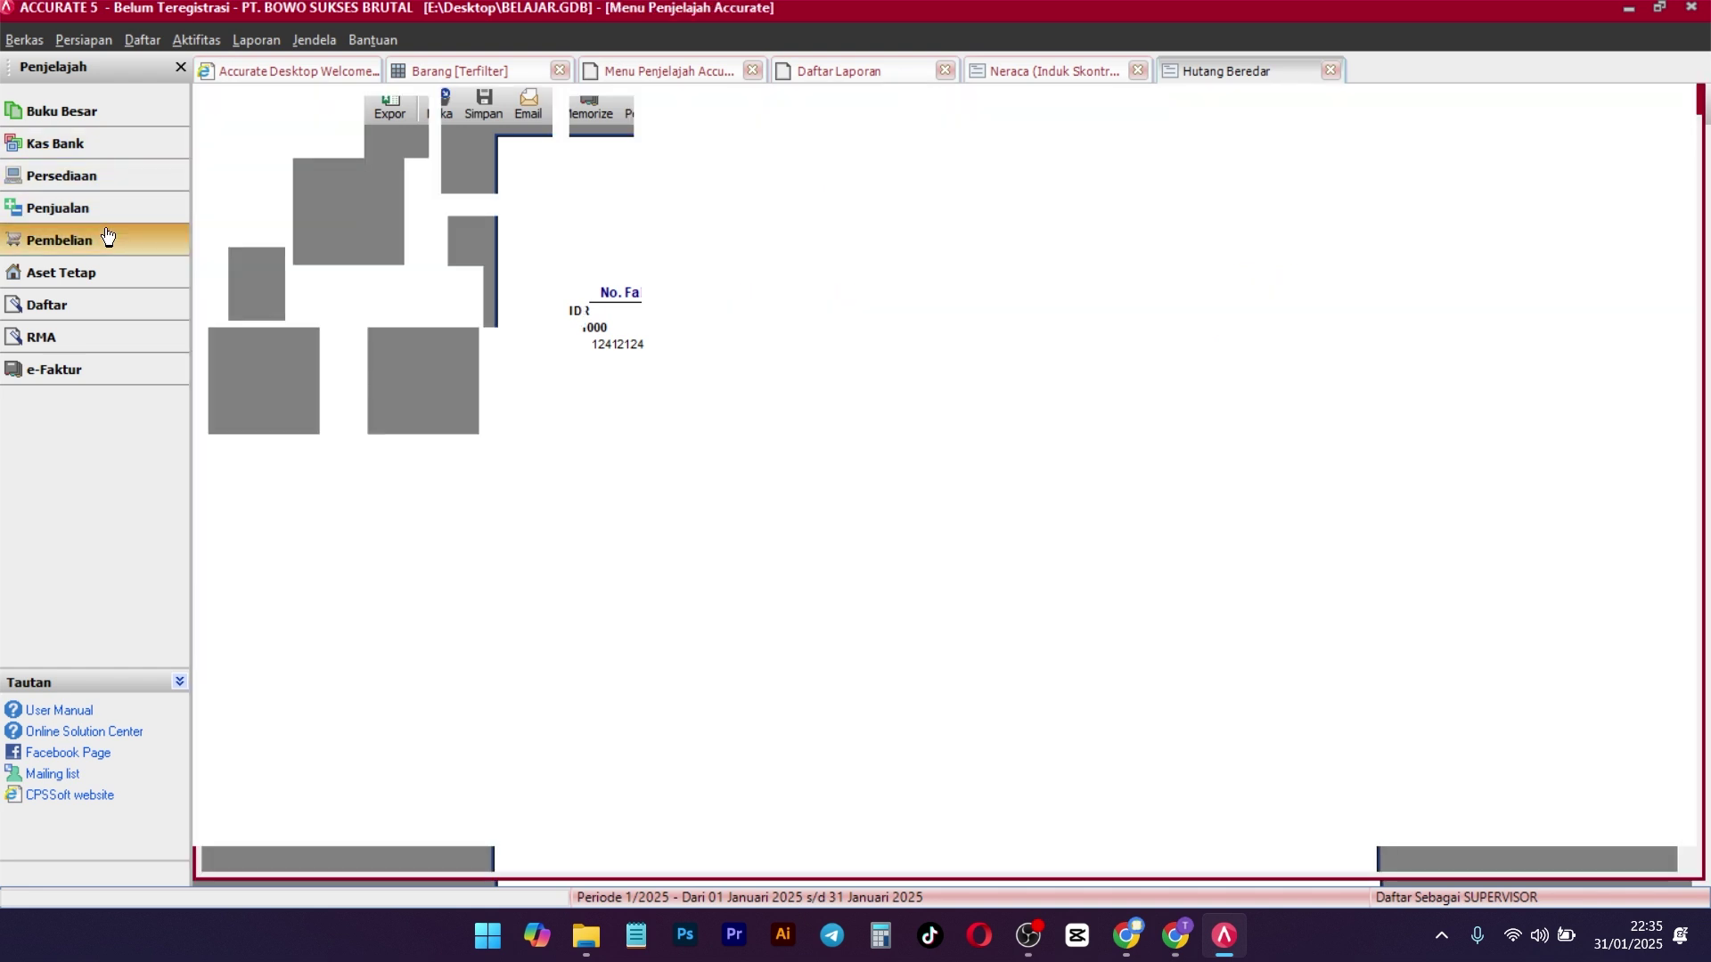
click(634, 388)
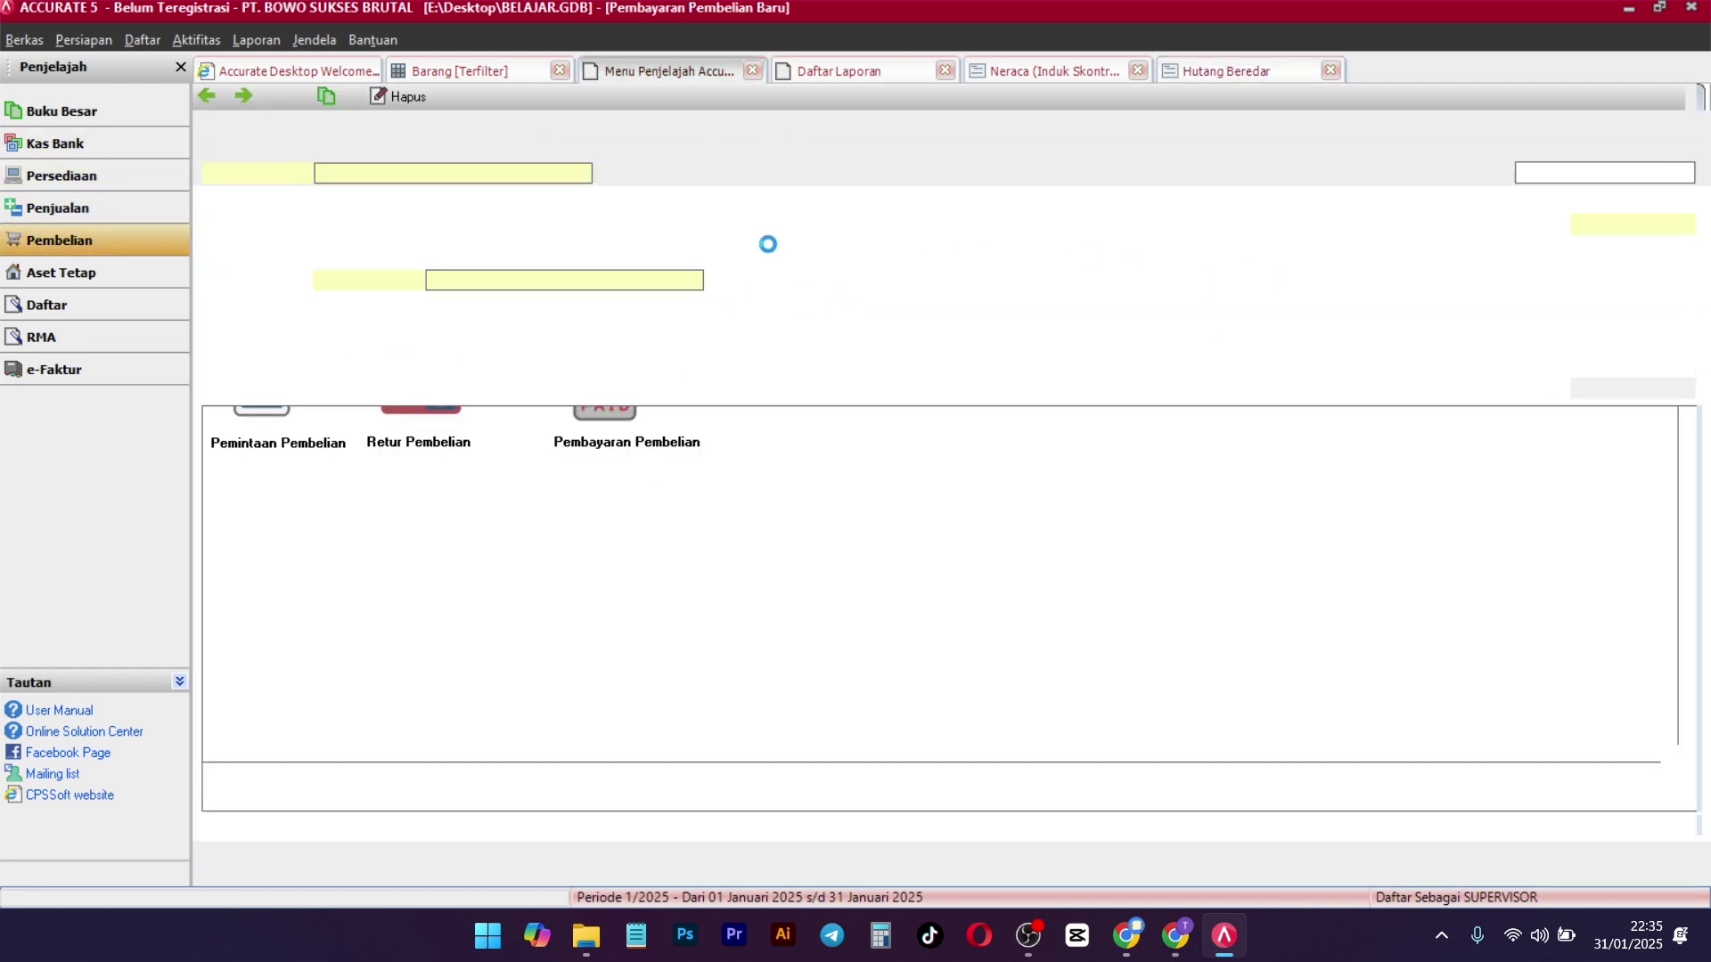
click(508, 175)
click(522, 189)
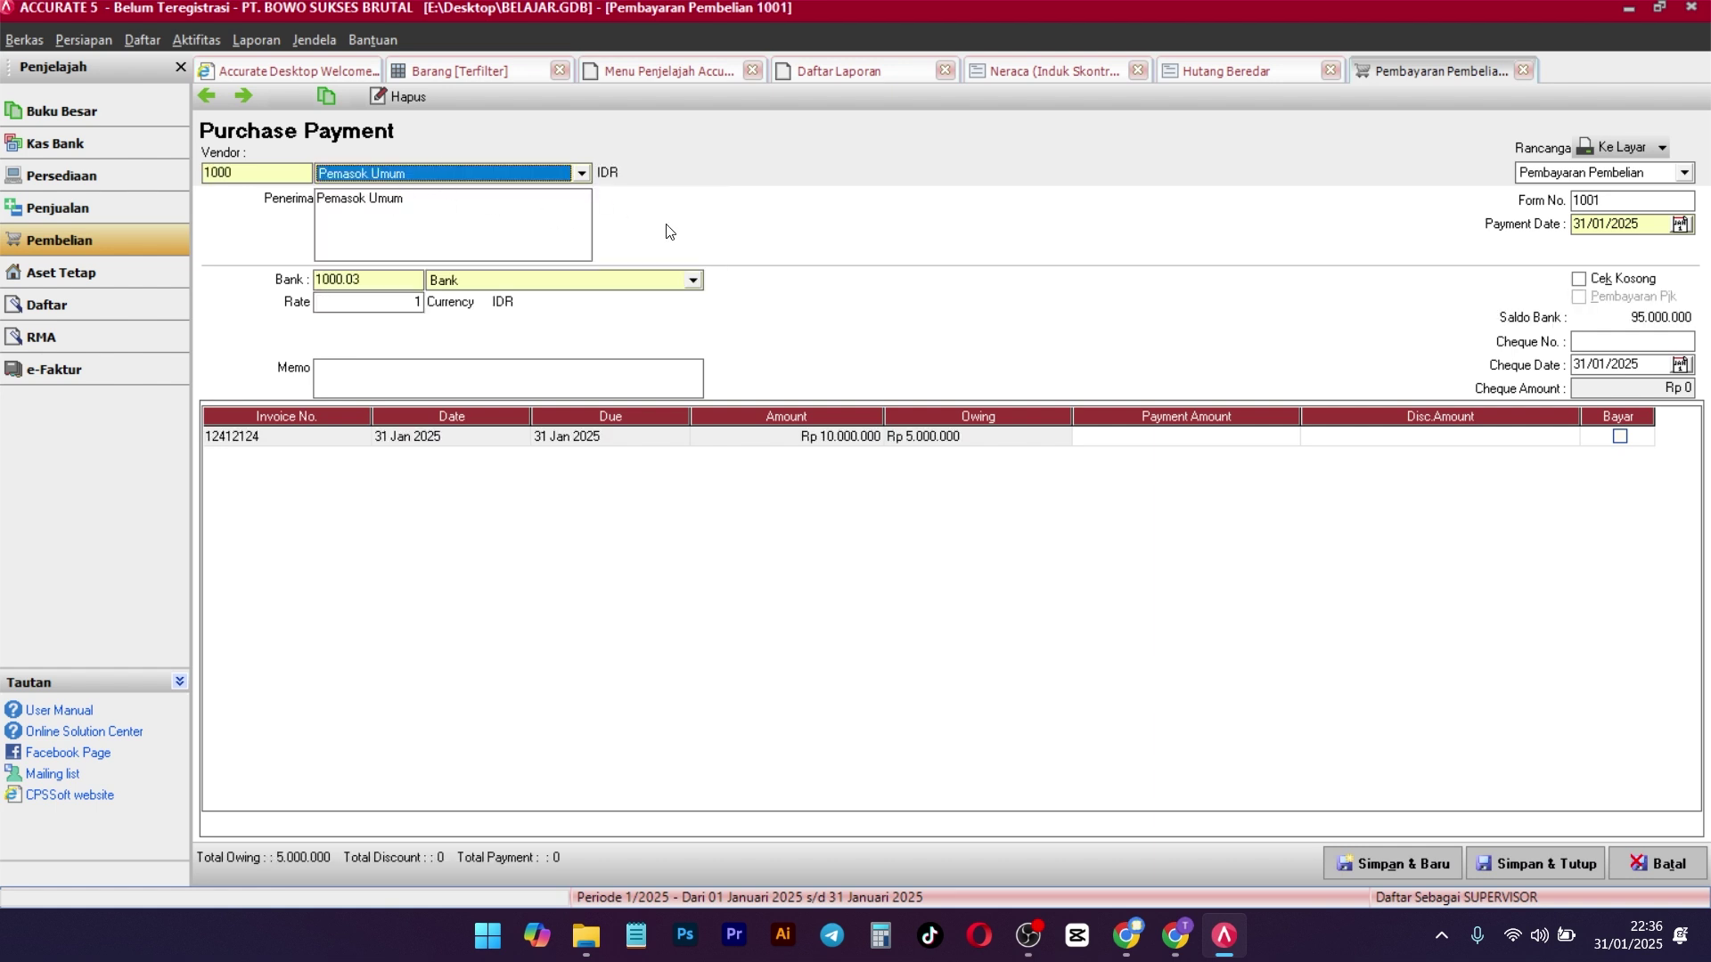
Mark invoice 12412124 for payment of Rp 5.000.000 from the Bank account and save the purchase payment
click(649, 281)
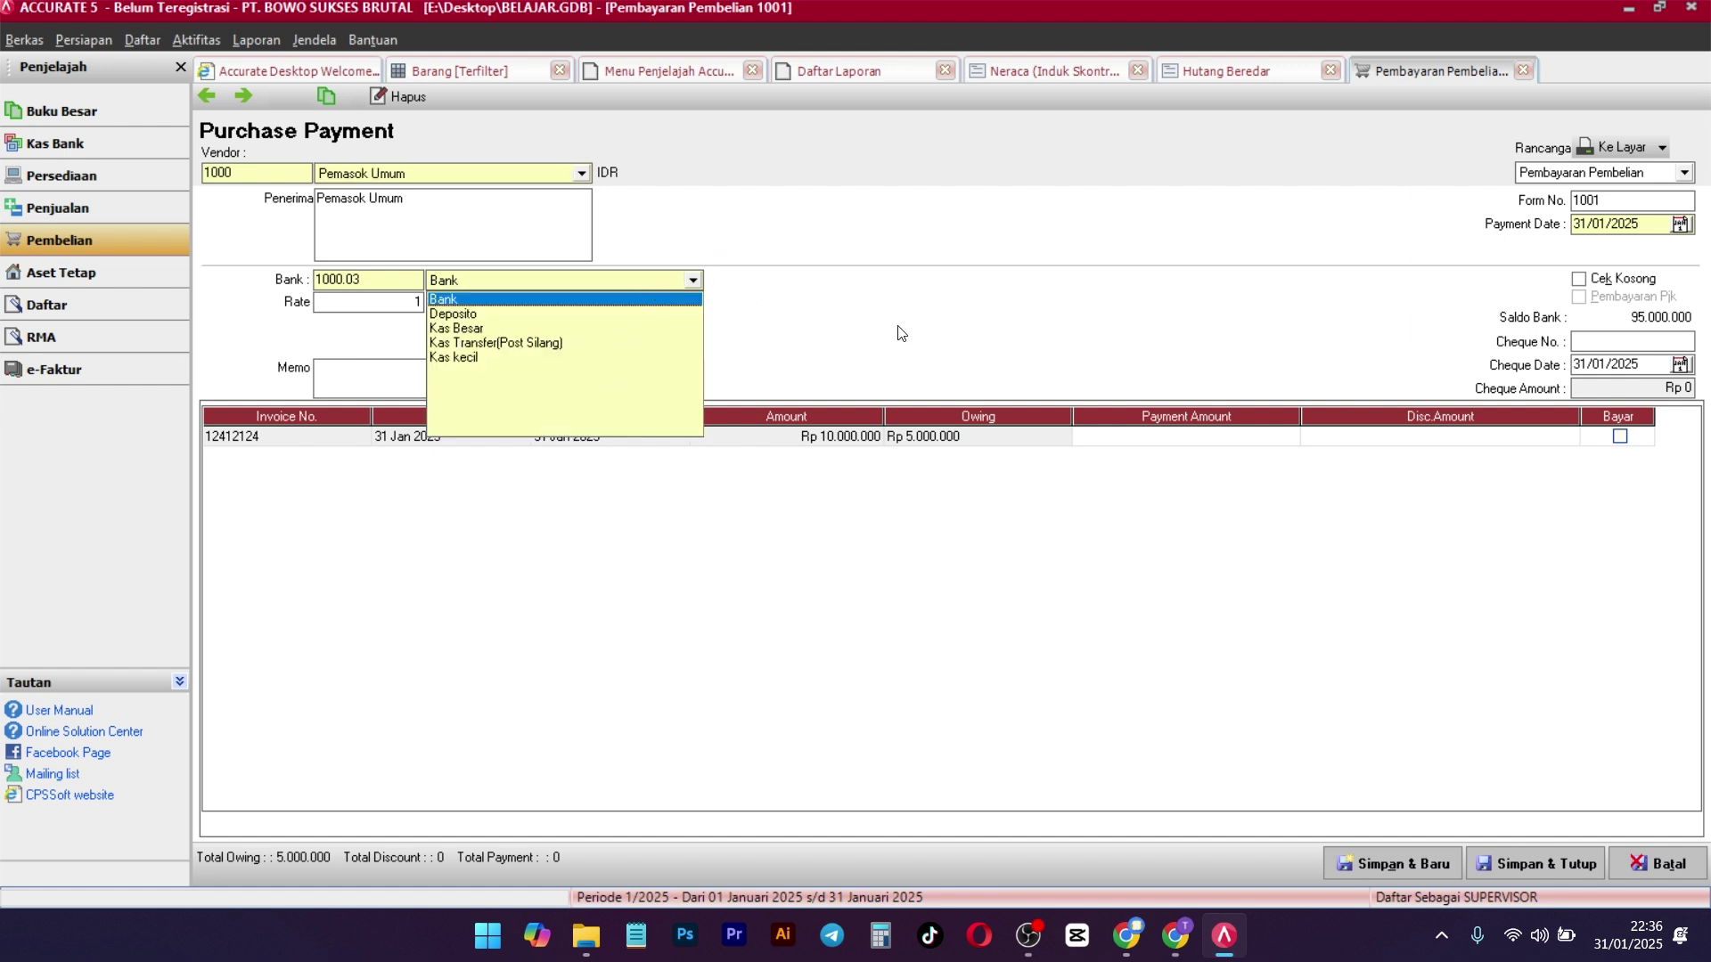
click(1277, 257)
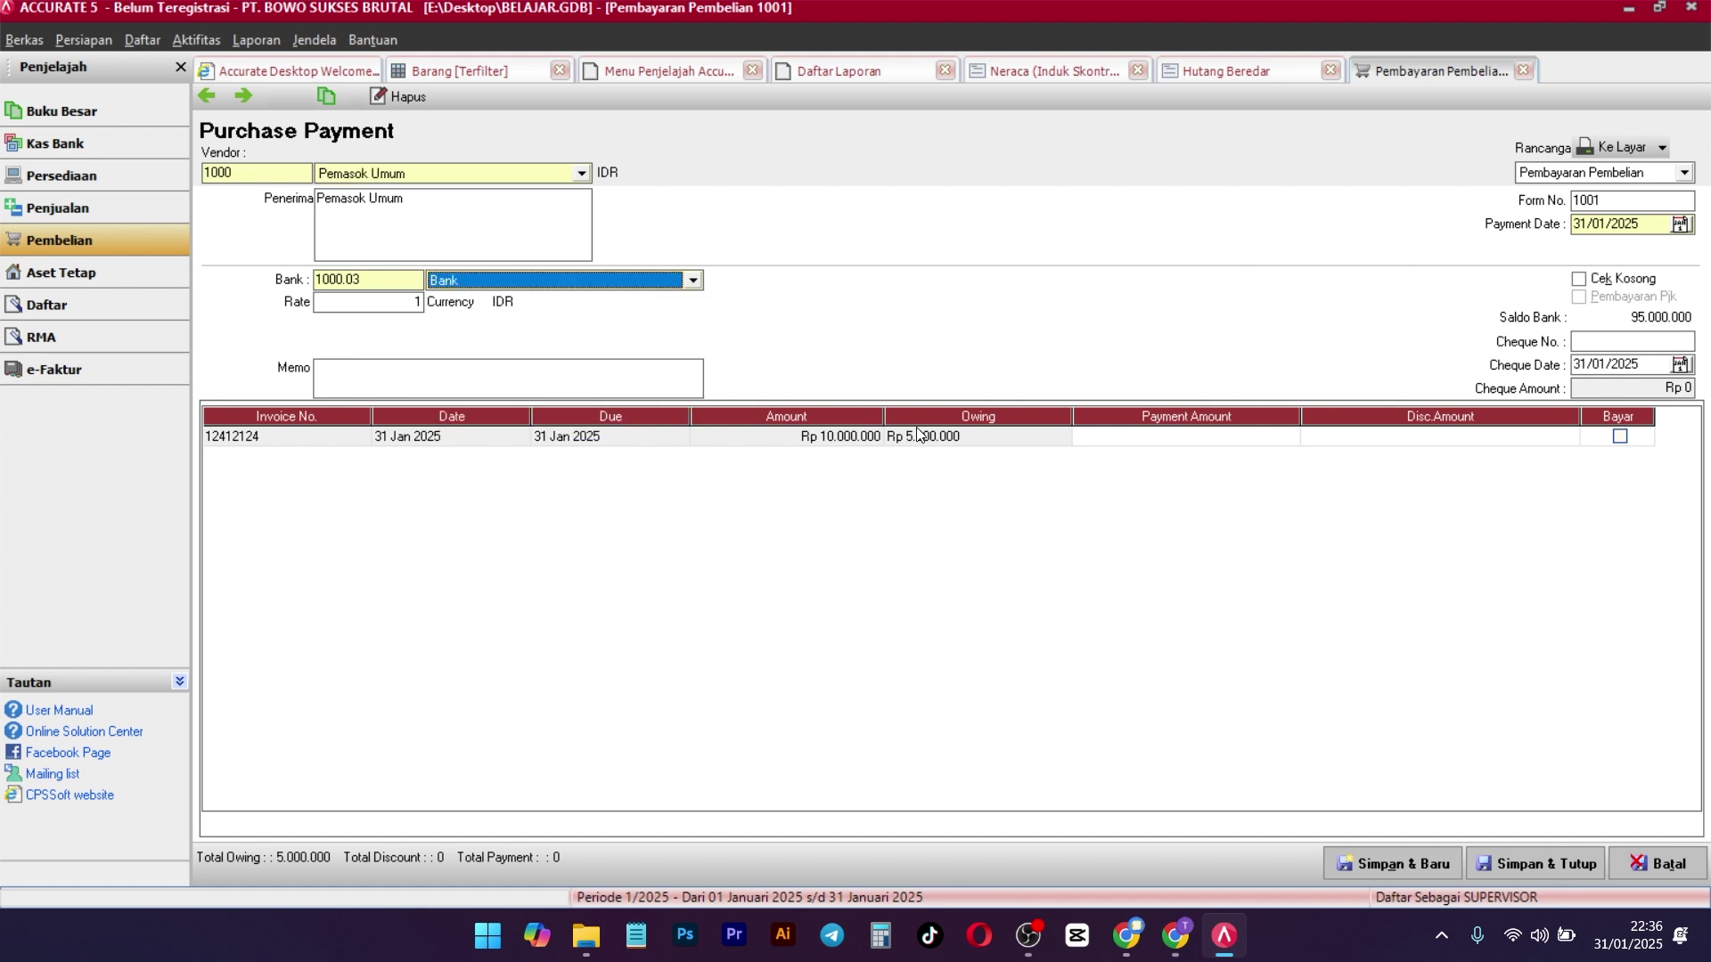
click(1620, 437)
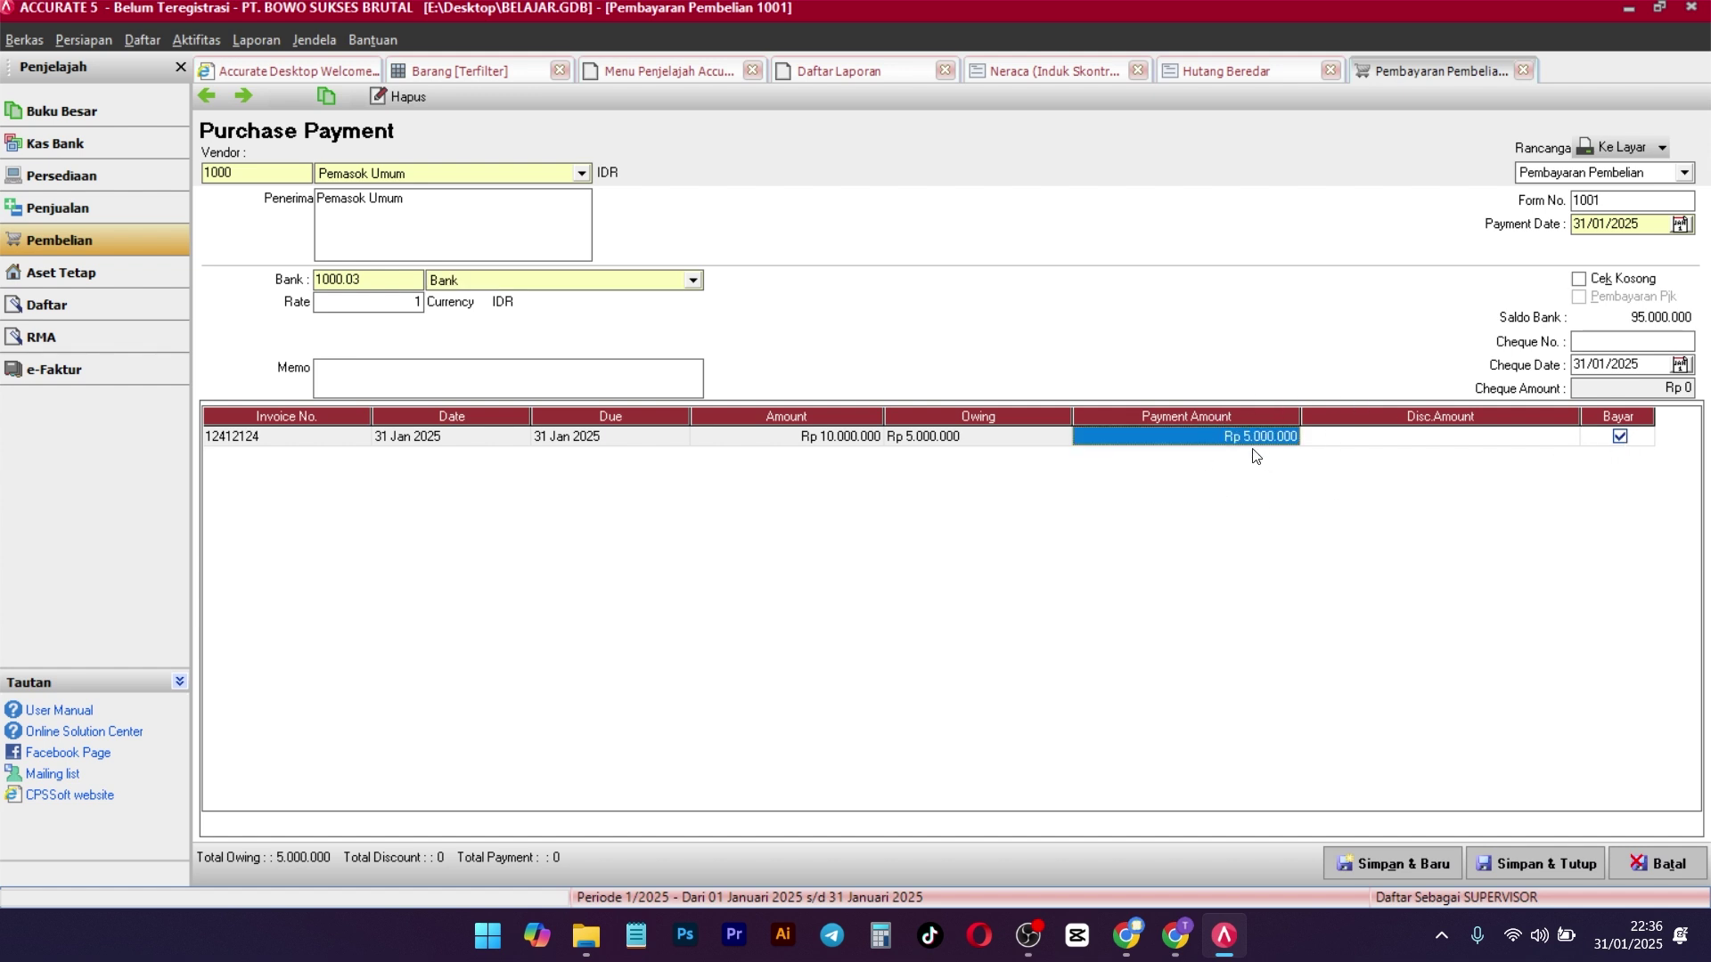
click(1479, 869)
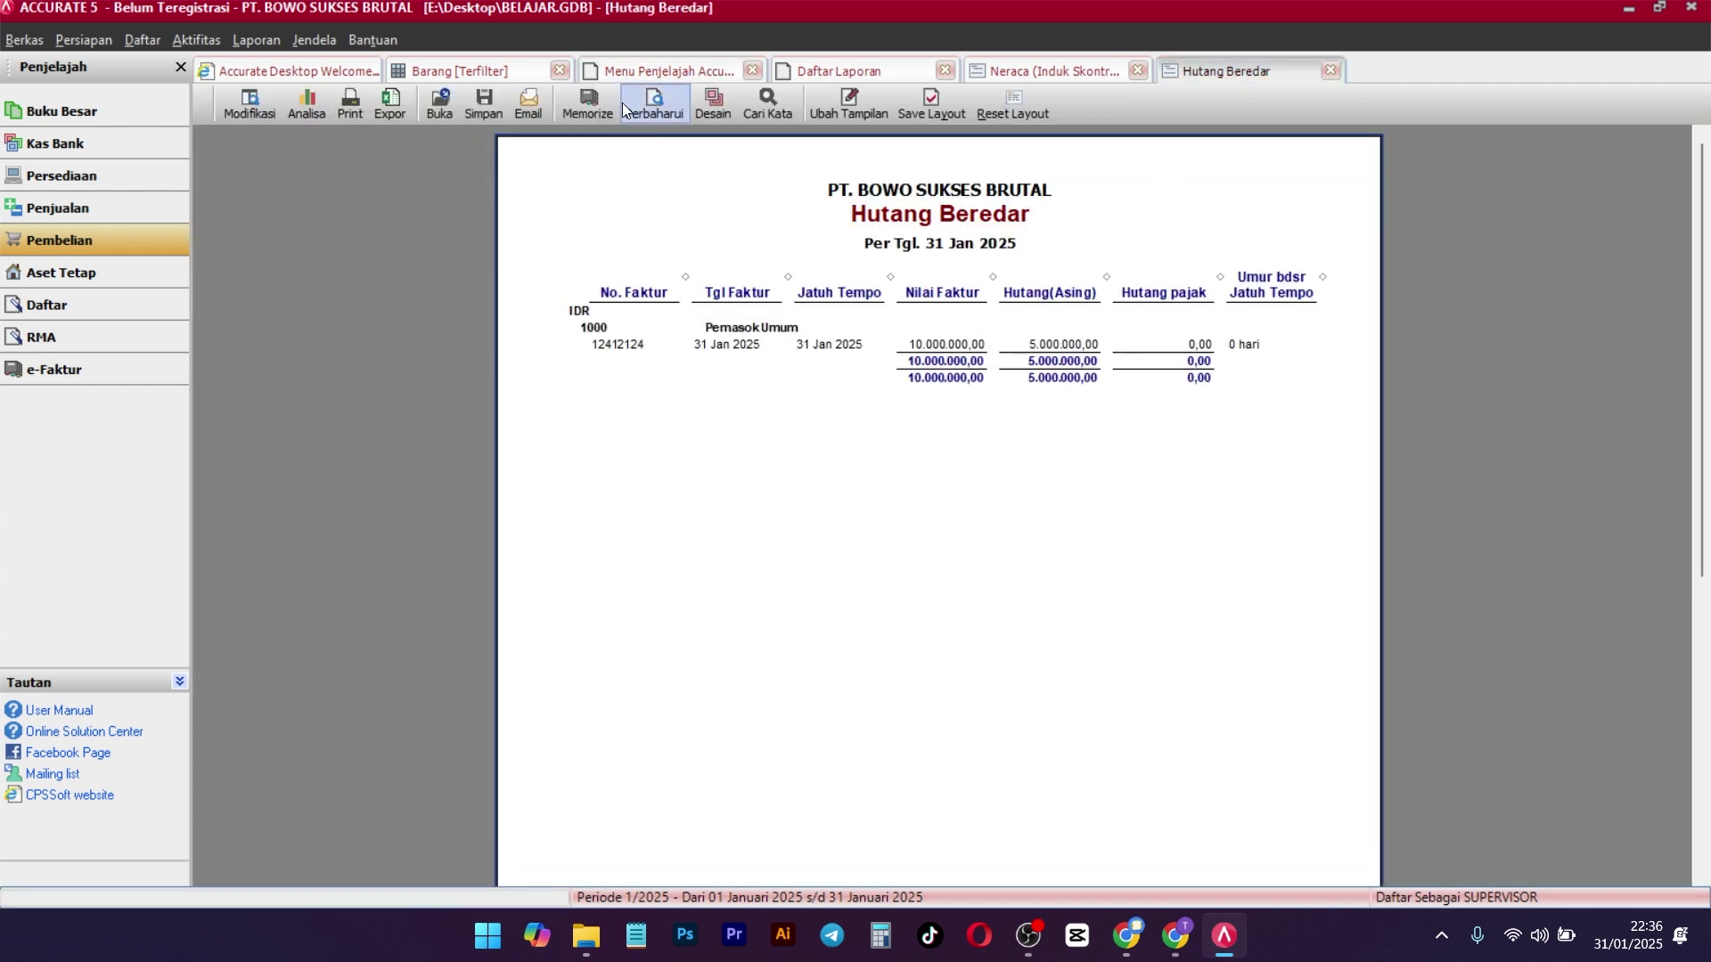
Refresh the Hutang Beredar and Neraca (Induk Skontro) reports to check payables and cash, and close Hutang Beredar
click(627, 109)
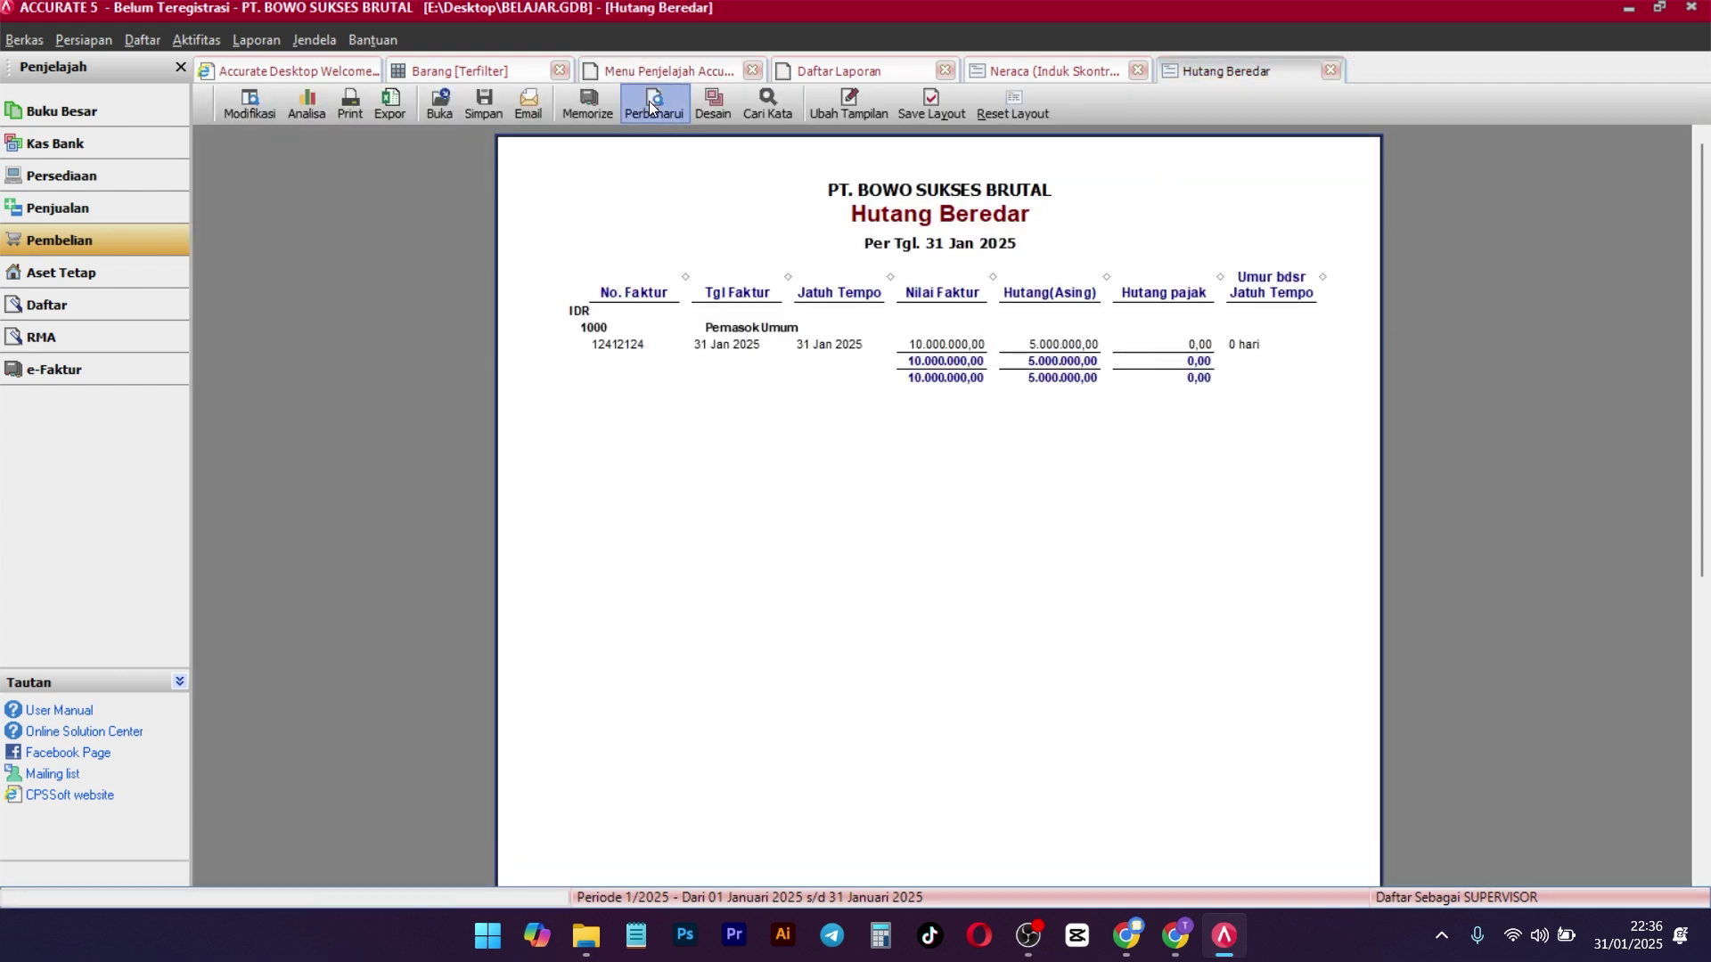
click(1020, 73)
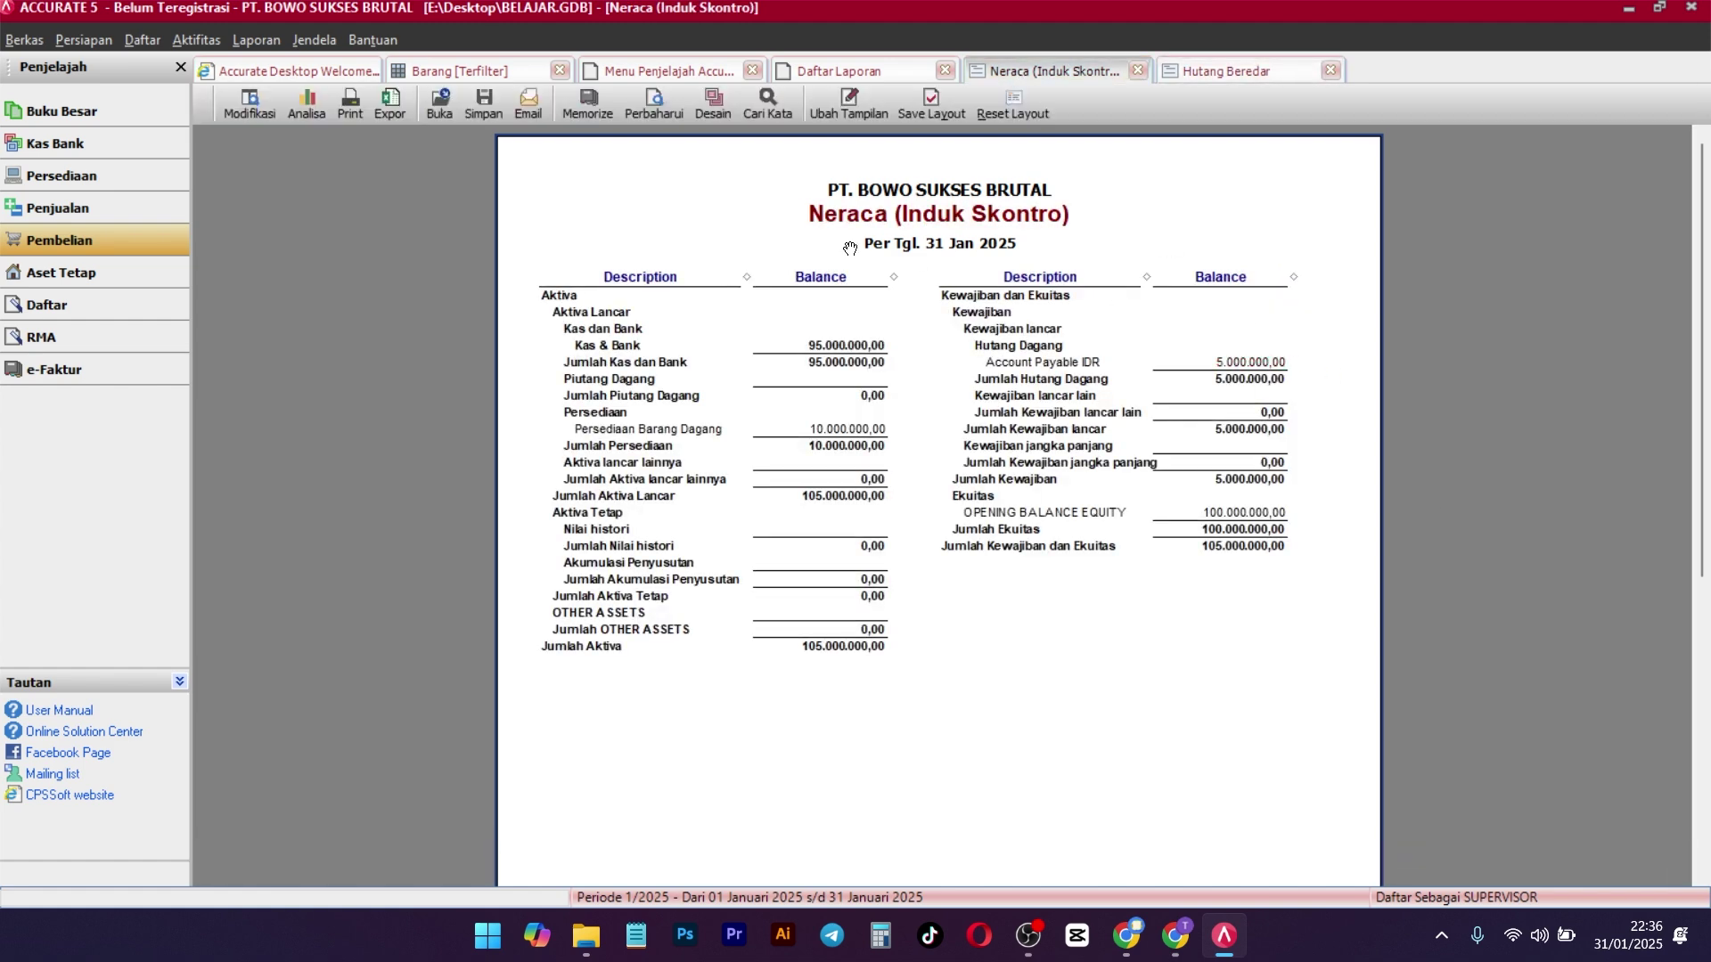
click(669, 88)
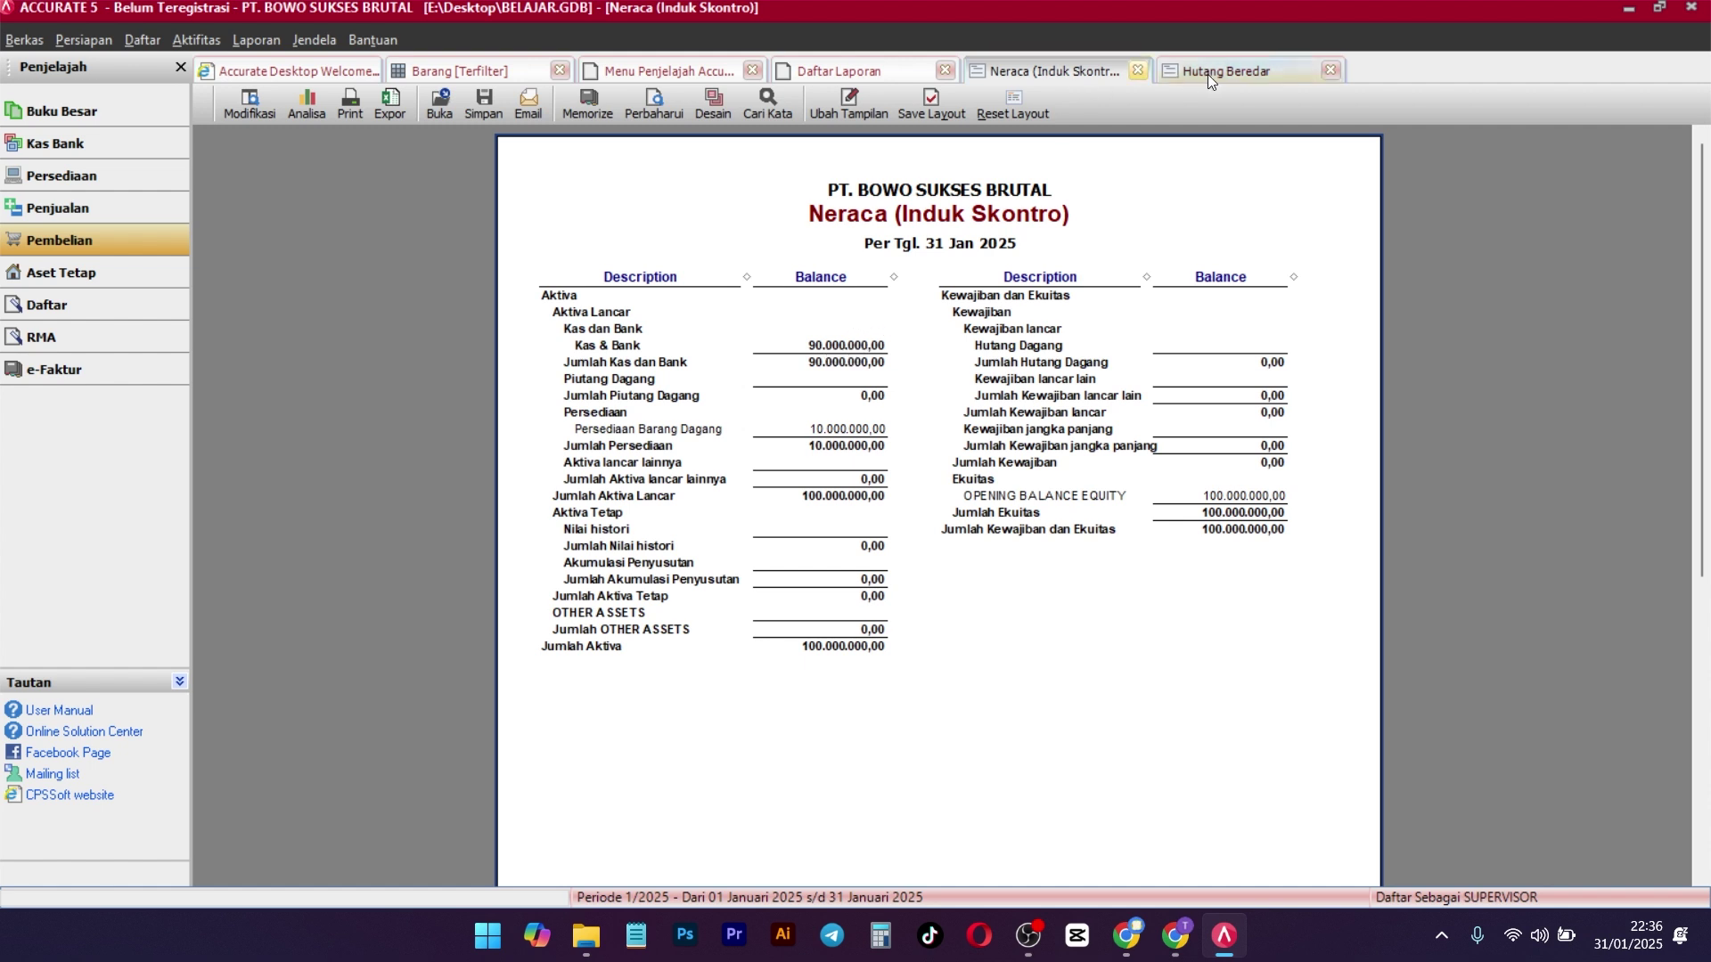
click(1328, 72)
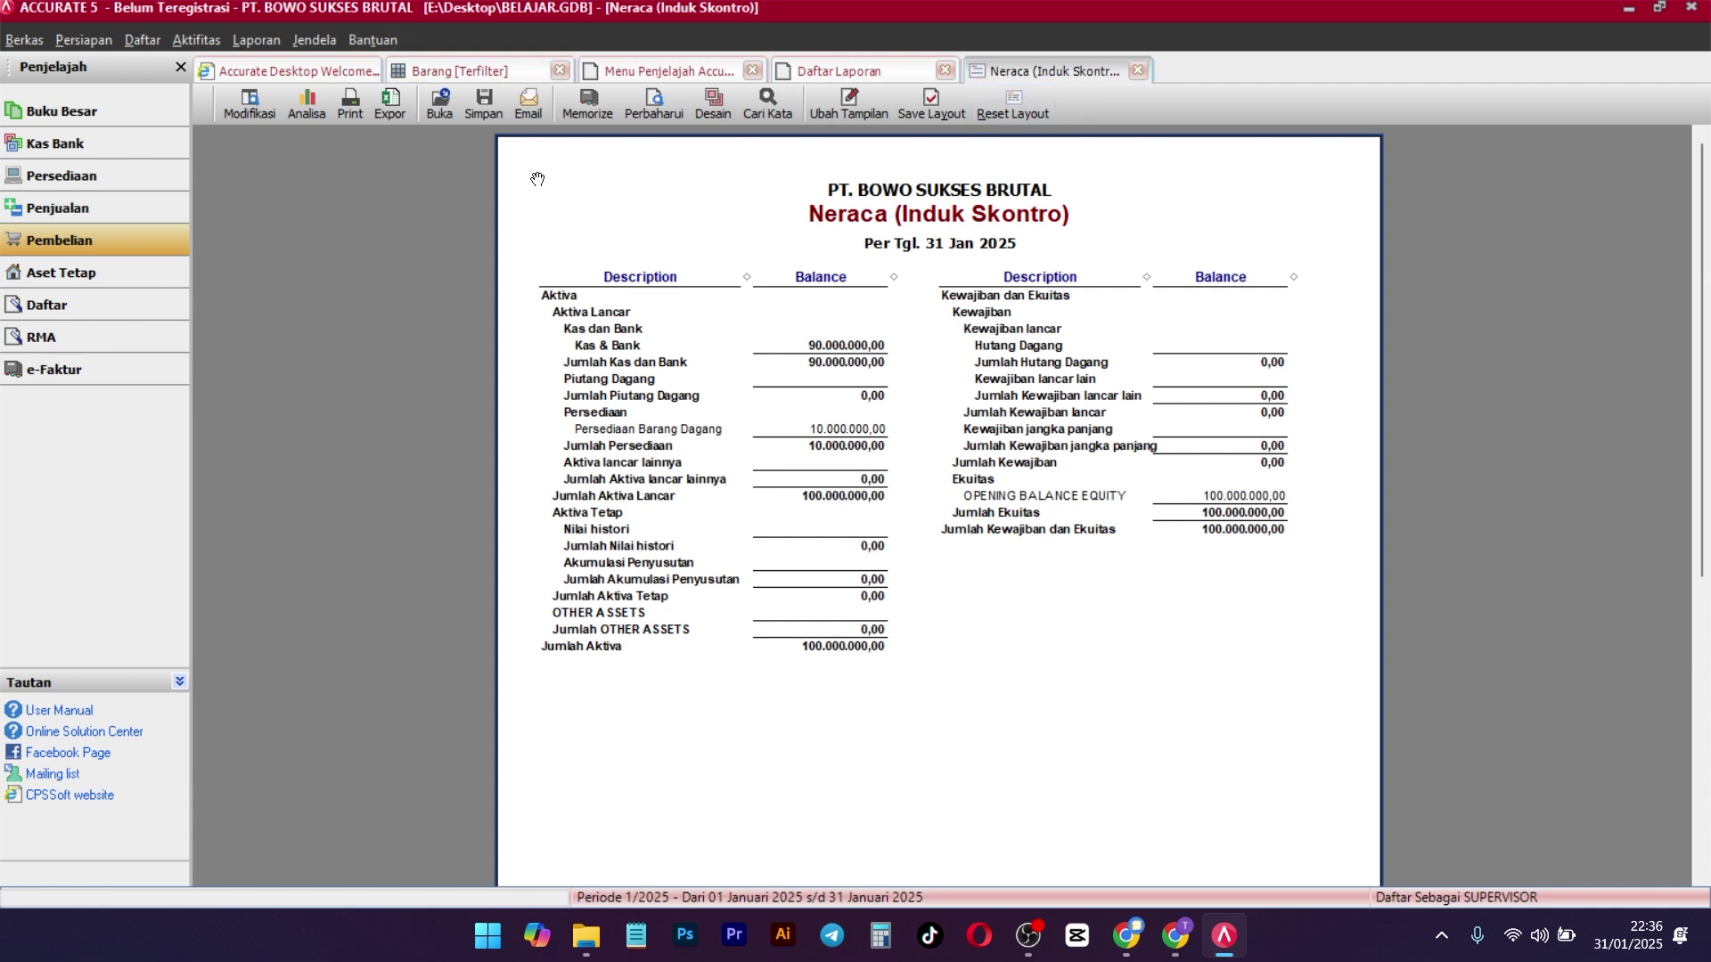
Start a new sales order for the customer Pelanggan Umum
click(62, 213)
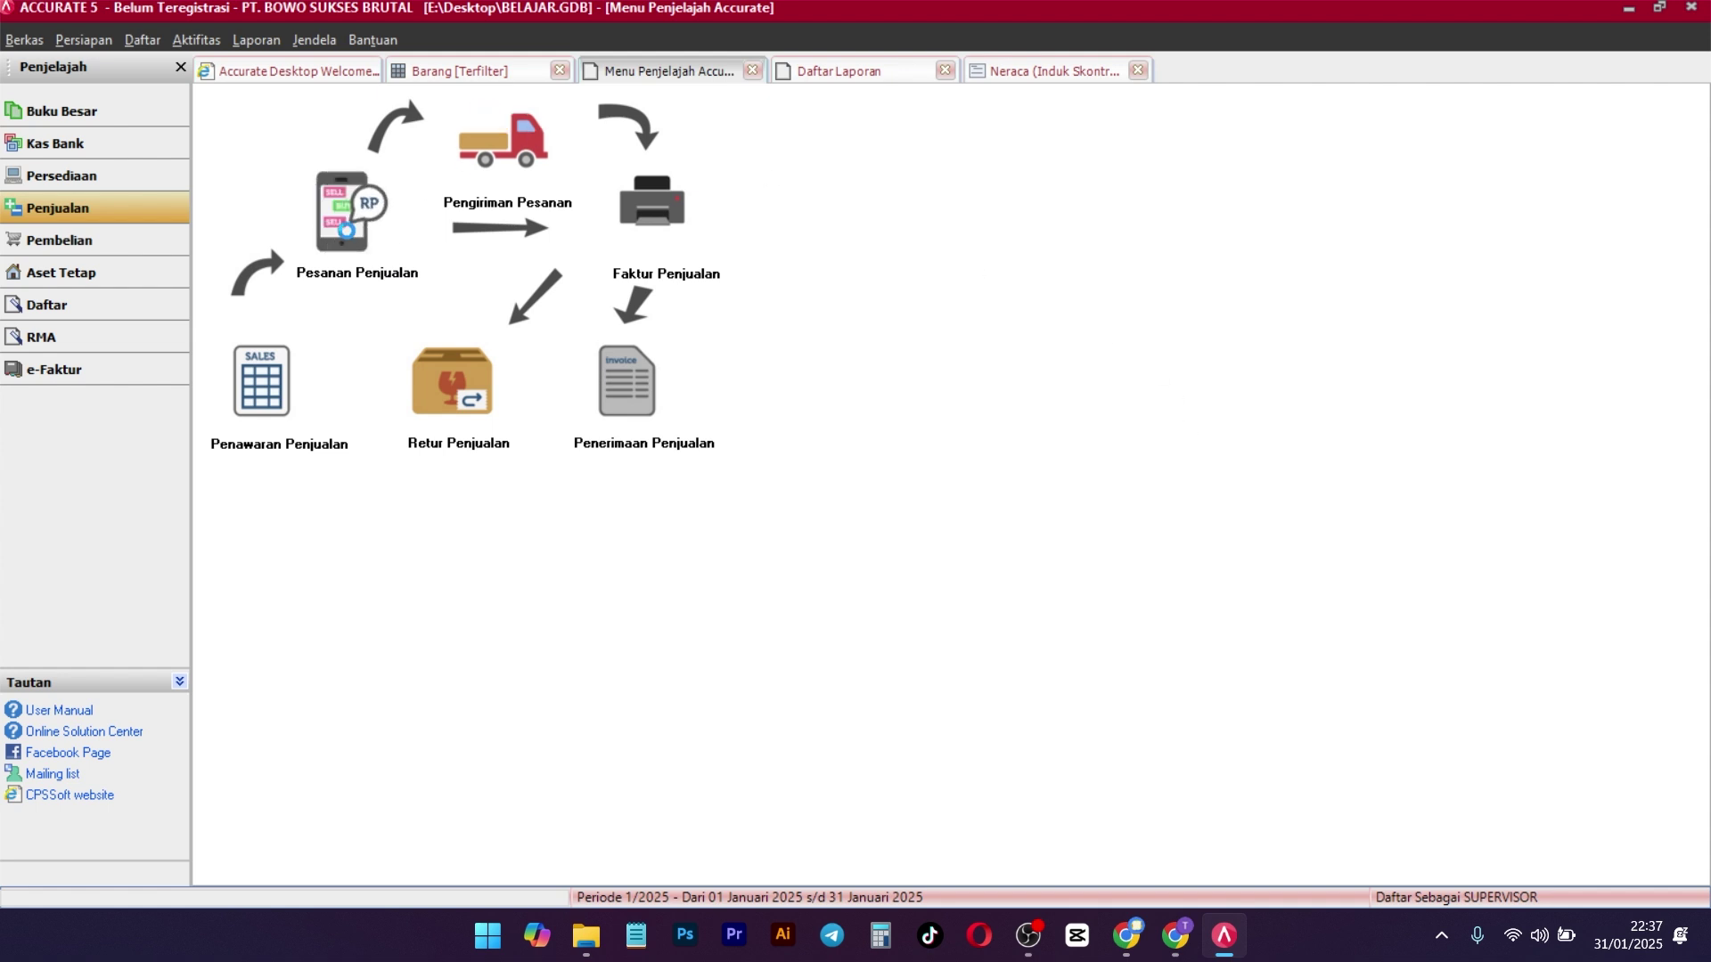
click(350, 212)
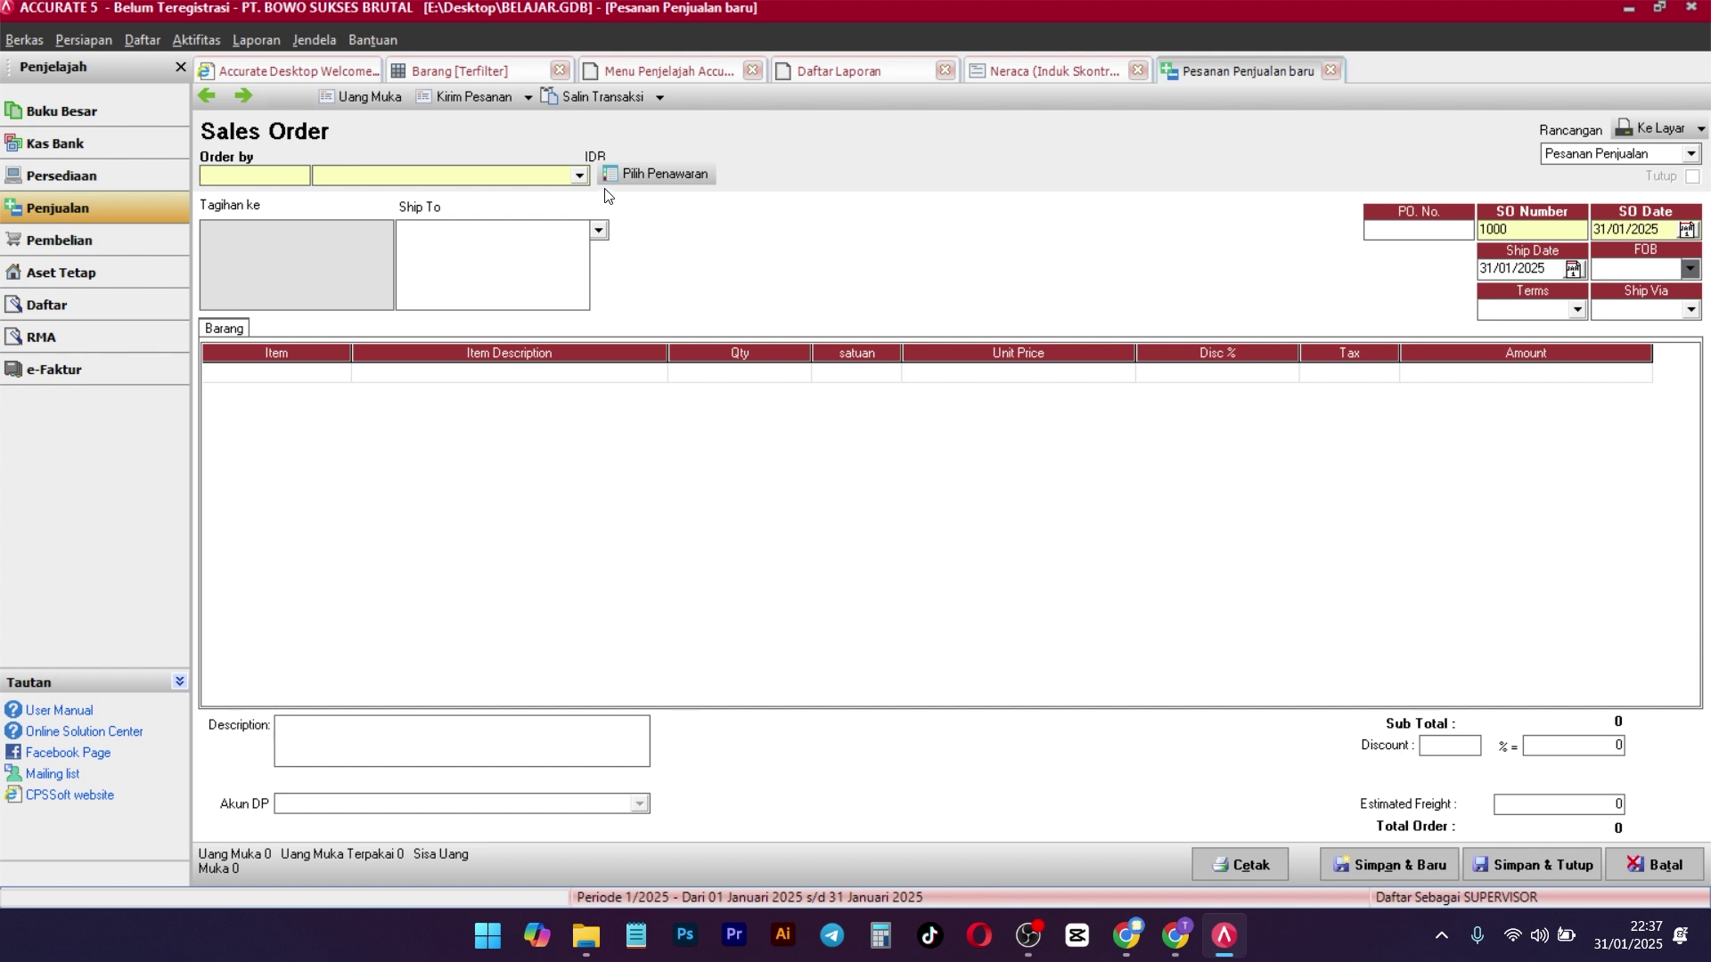
click(550, 182)
click(379, 211)
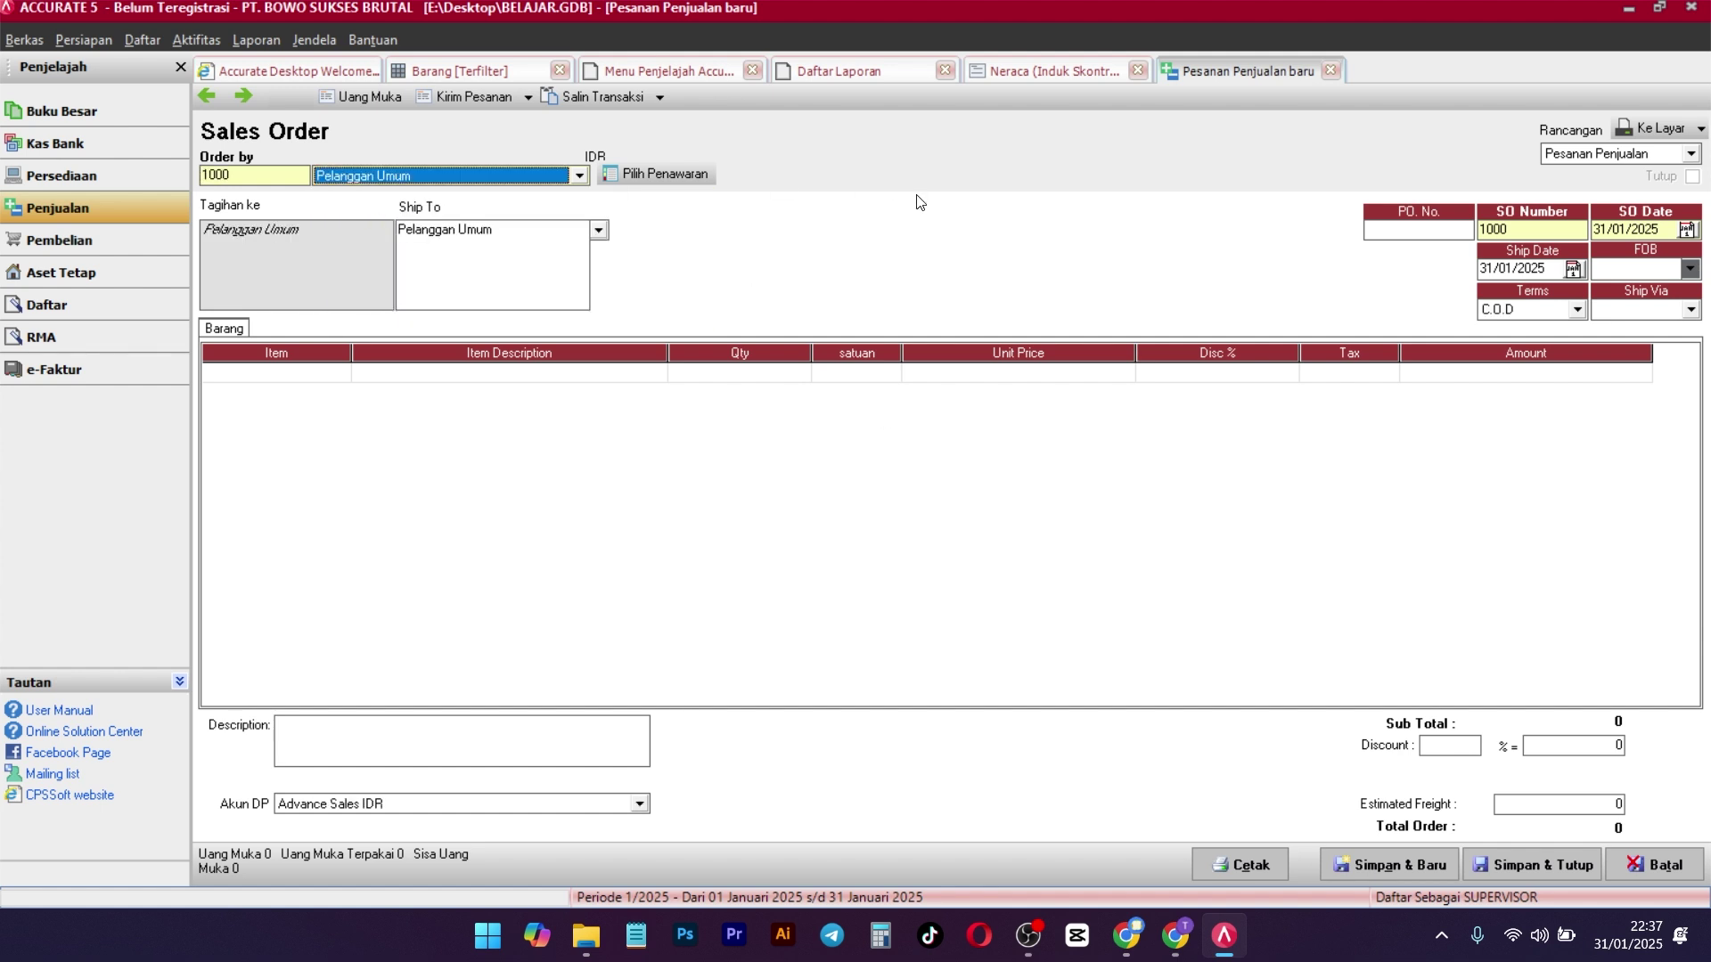
Add item 1001 Barang A to the sales order with quantity 30 PCS and a unit price of Rp 300.000
click(334, 373)
click(339, 373)
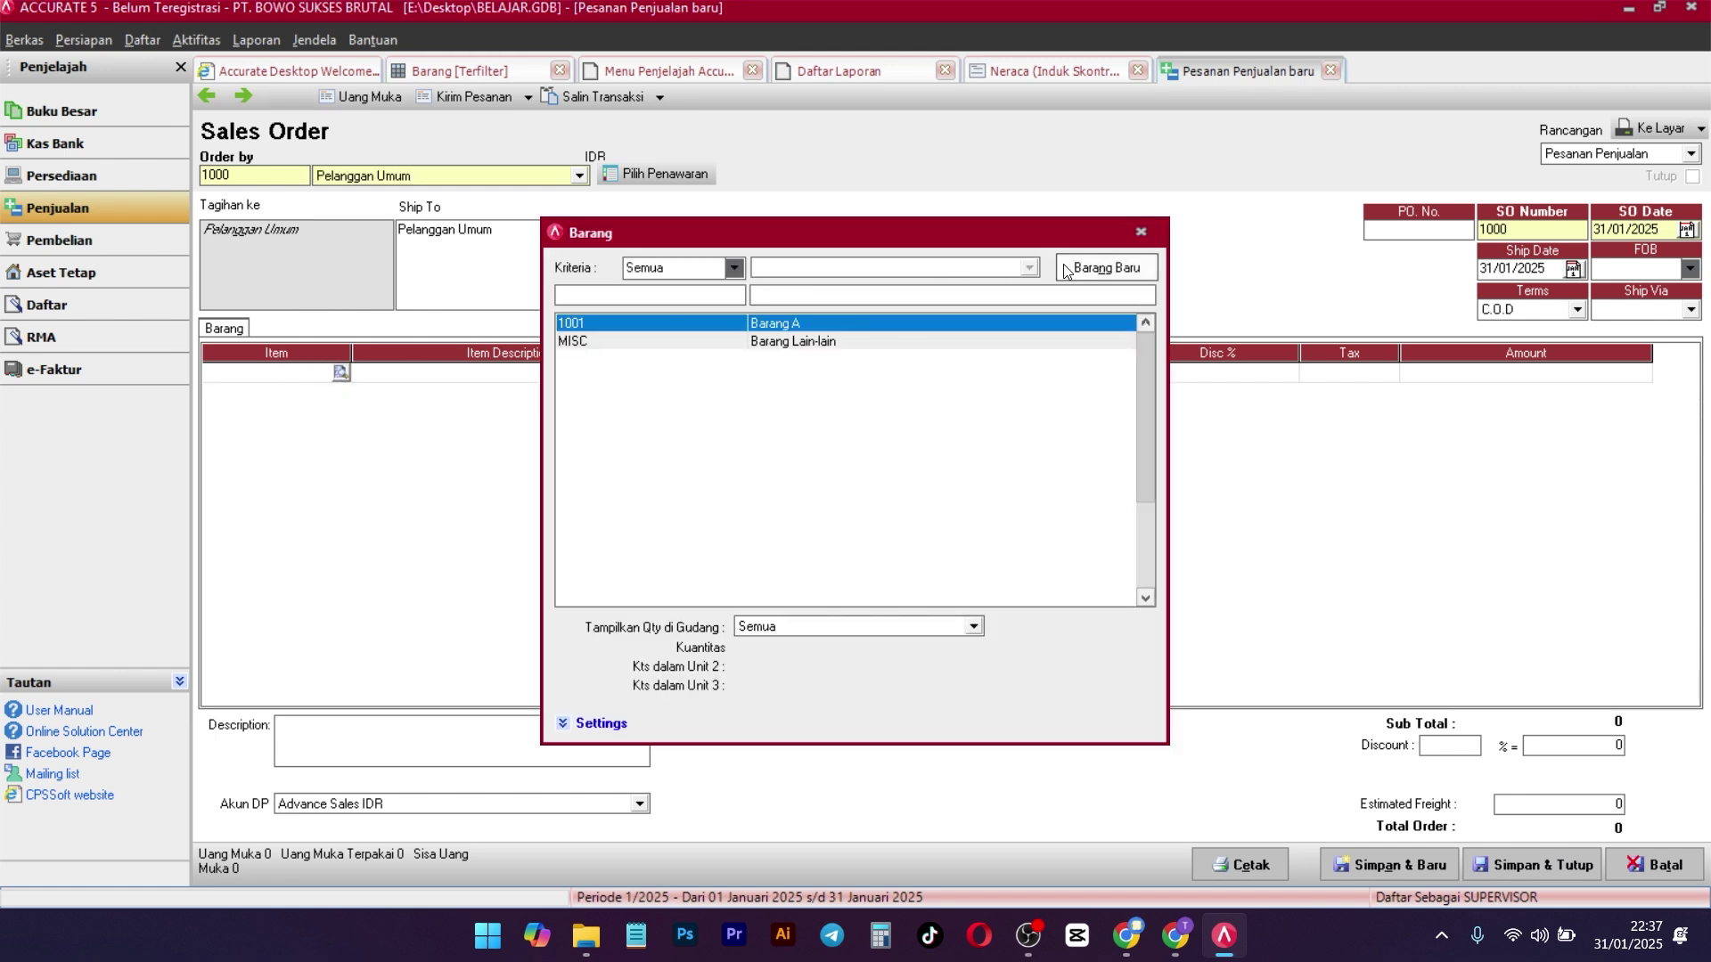
double_click(853, 323)
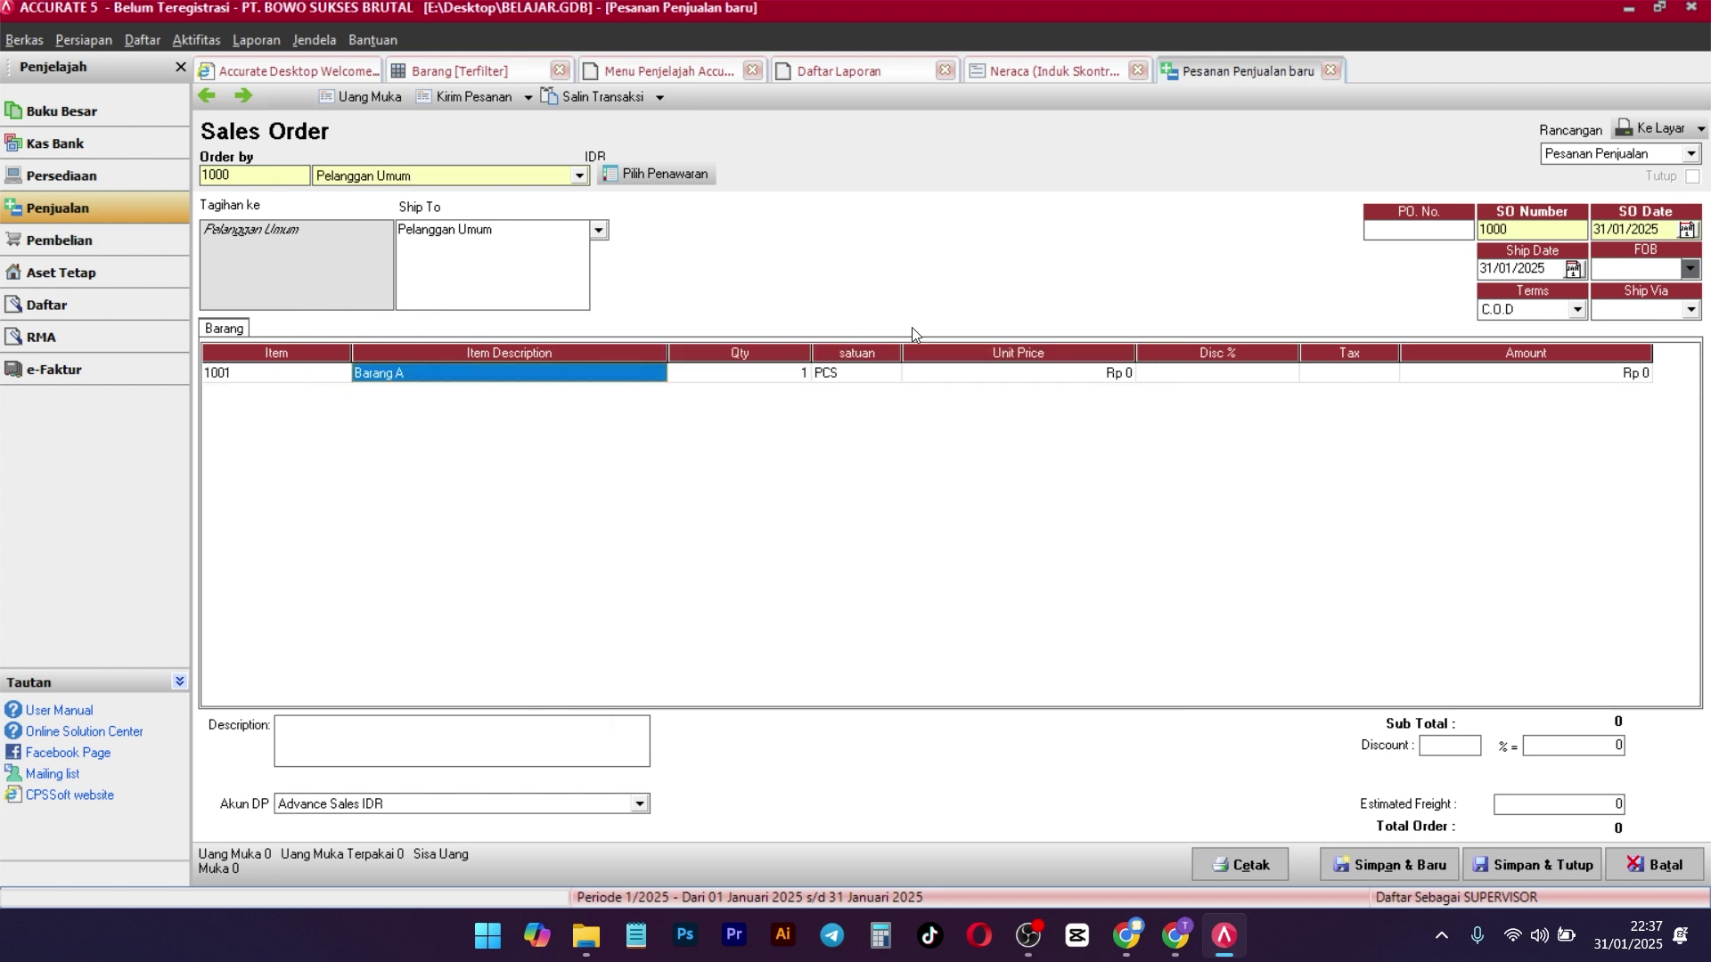
click(793, 374)
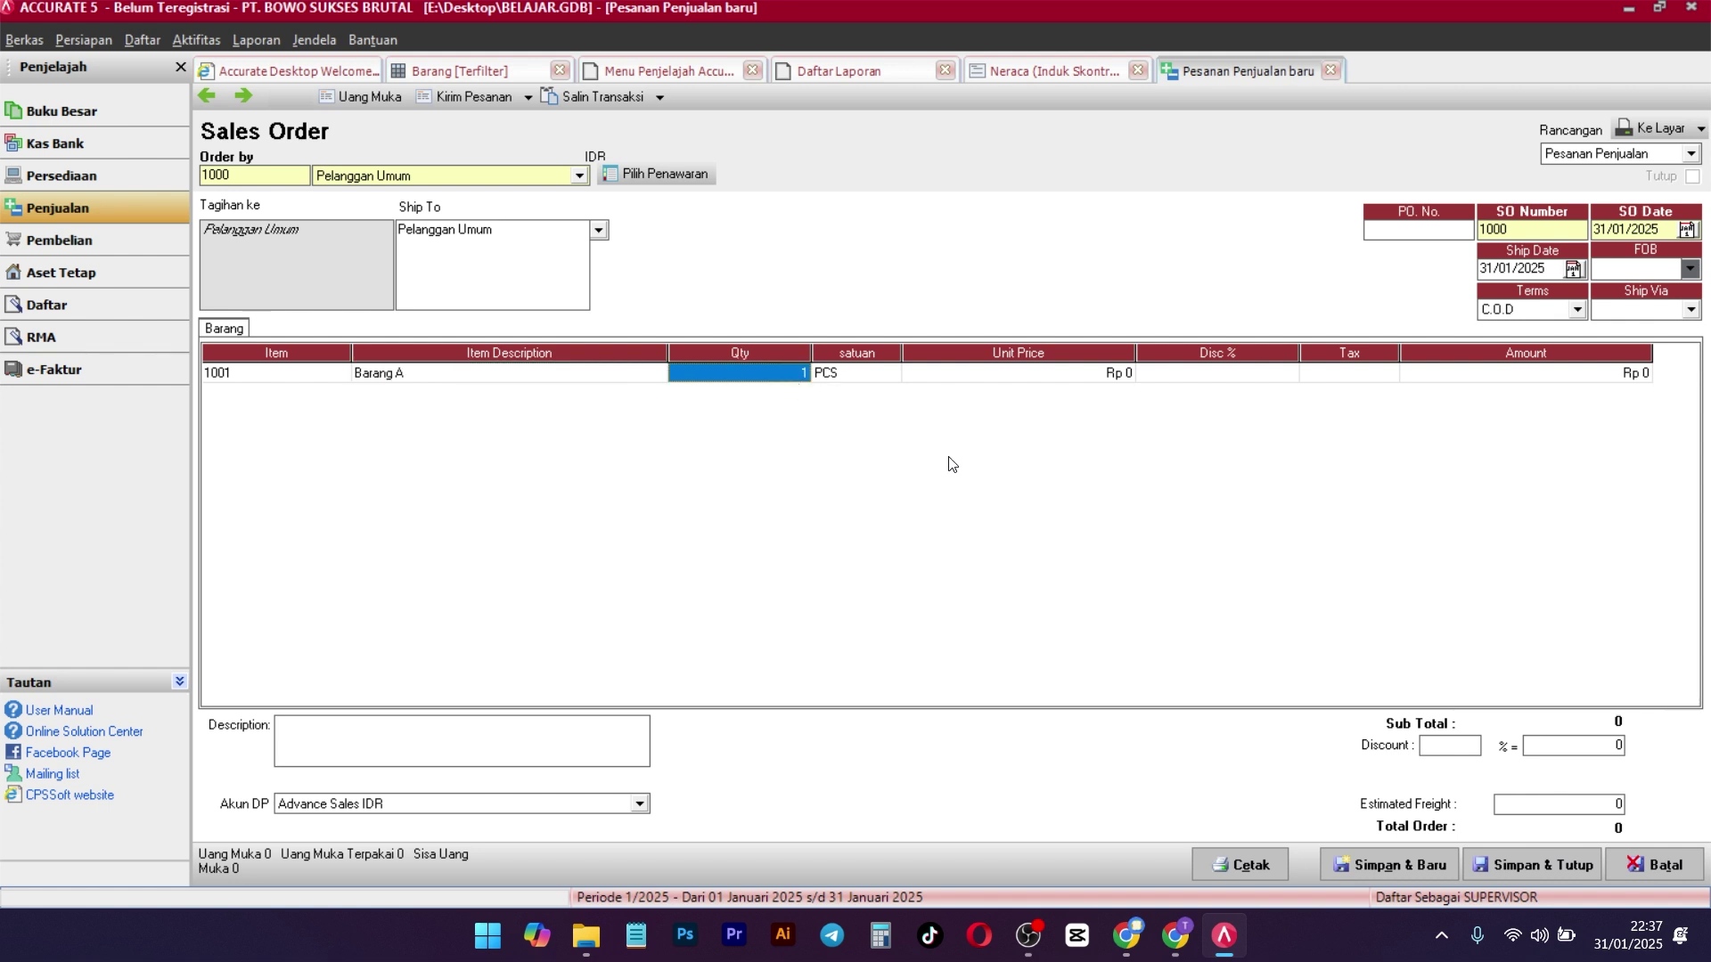
text(30)
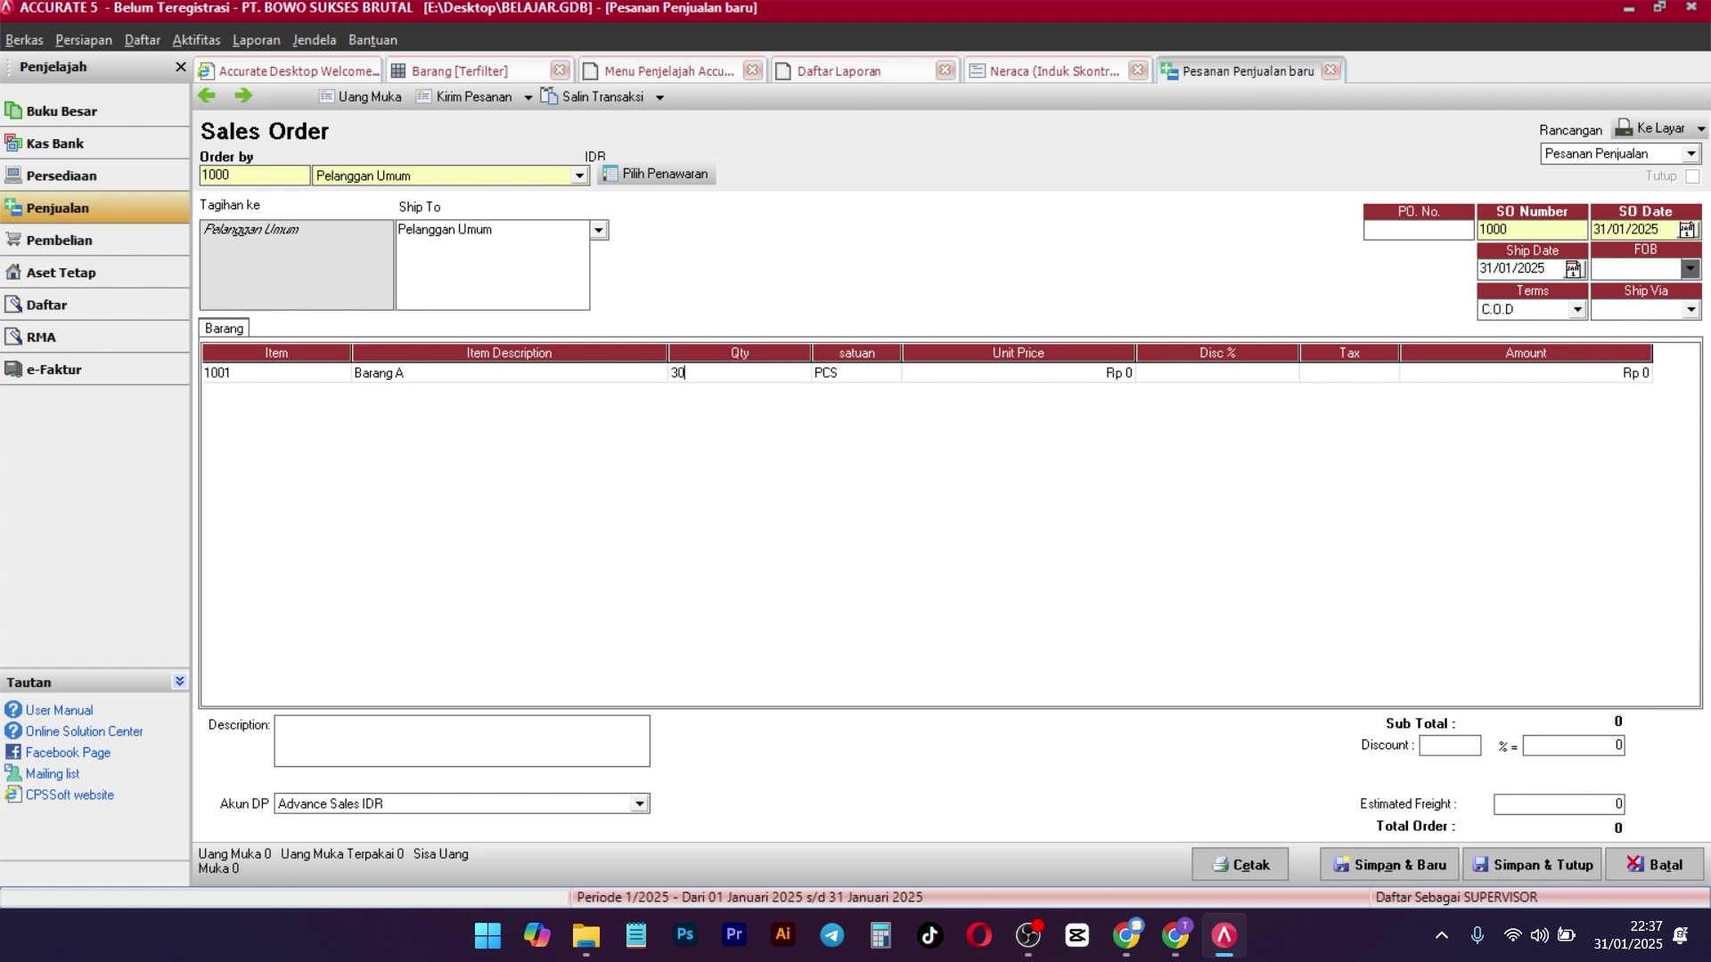
click(1099, 372)
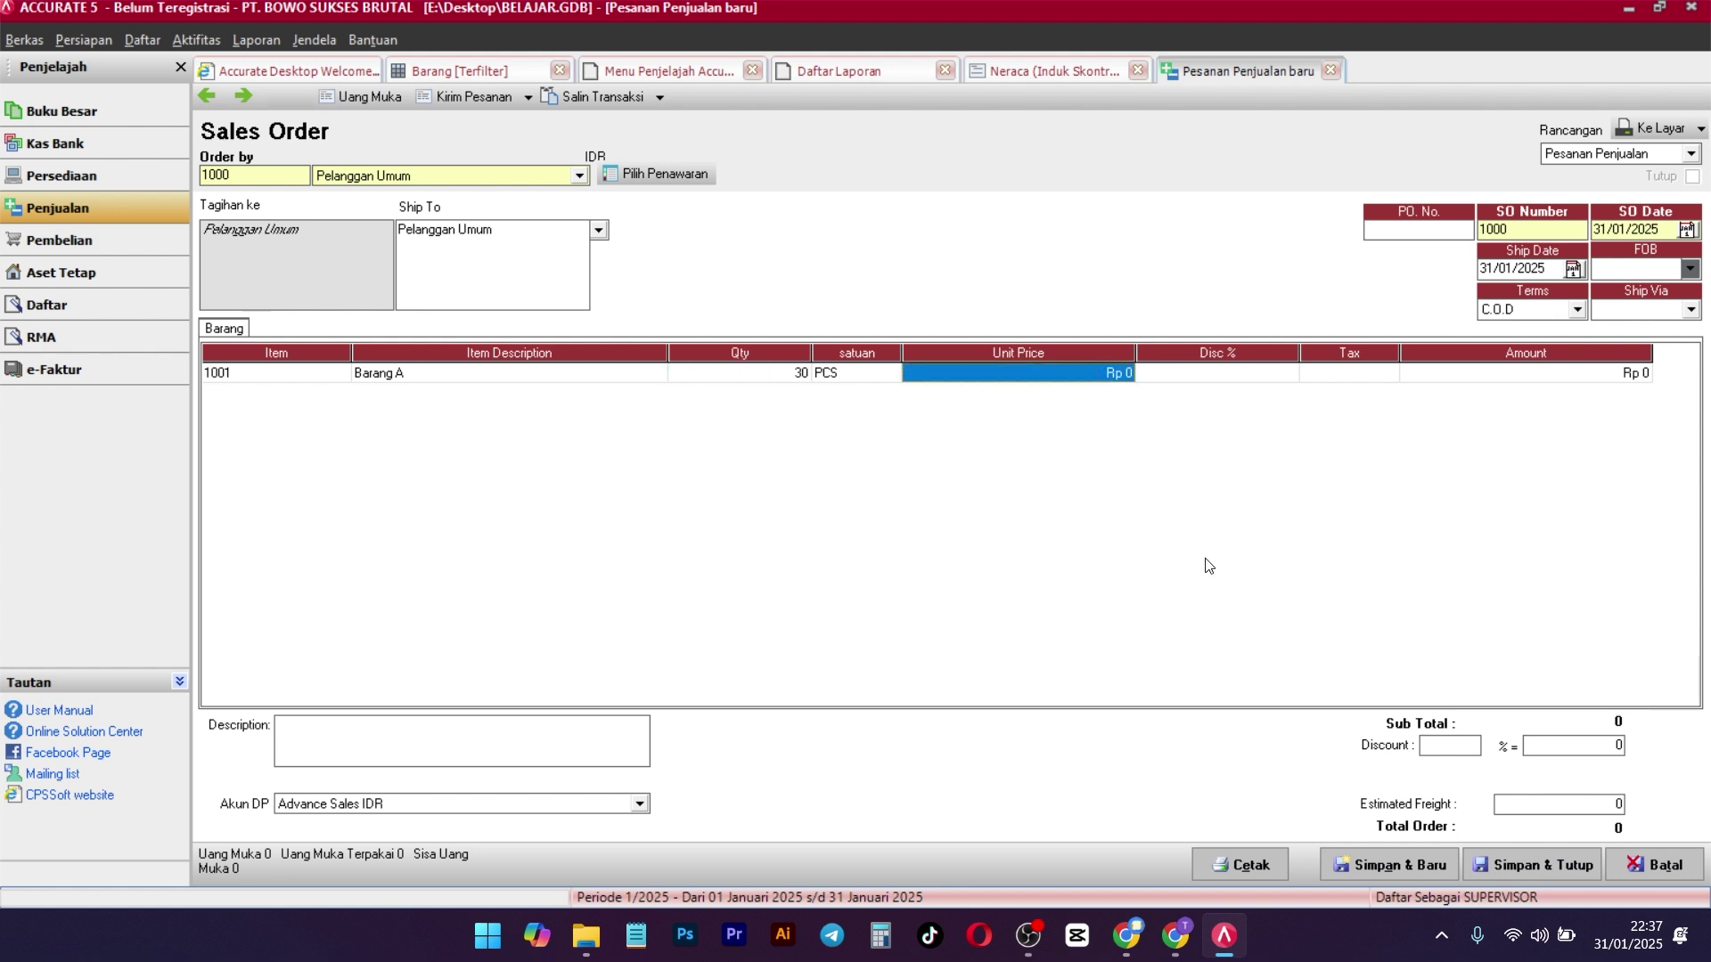
text(300000)
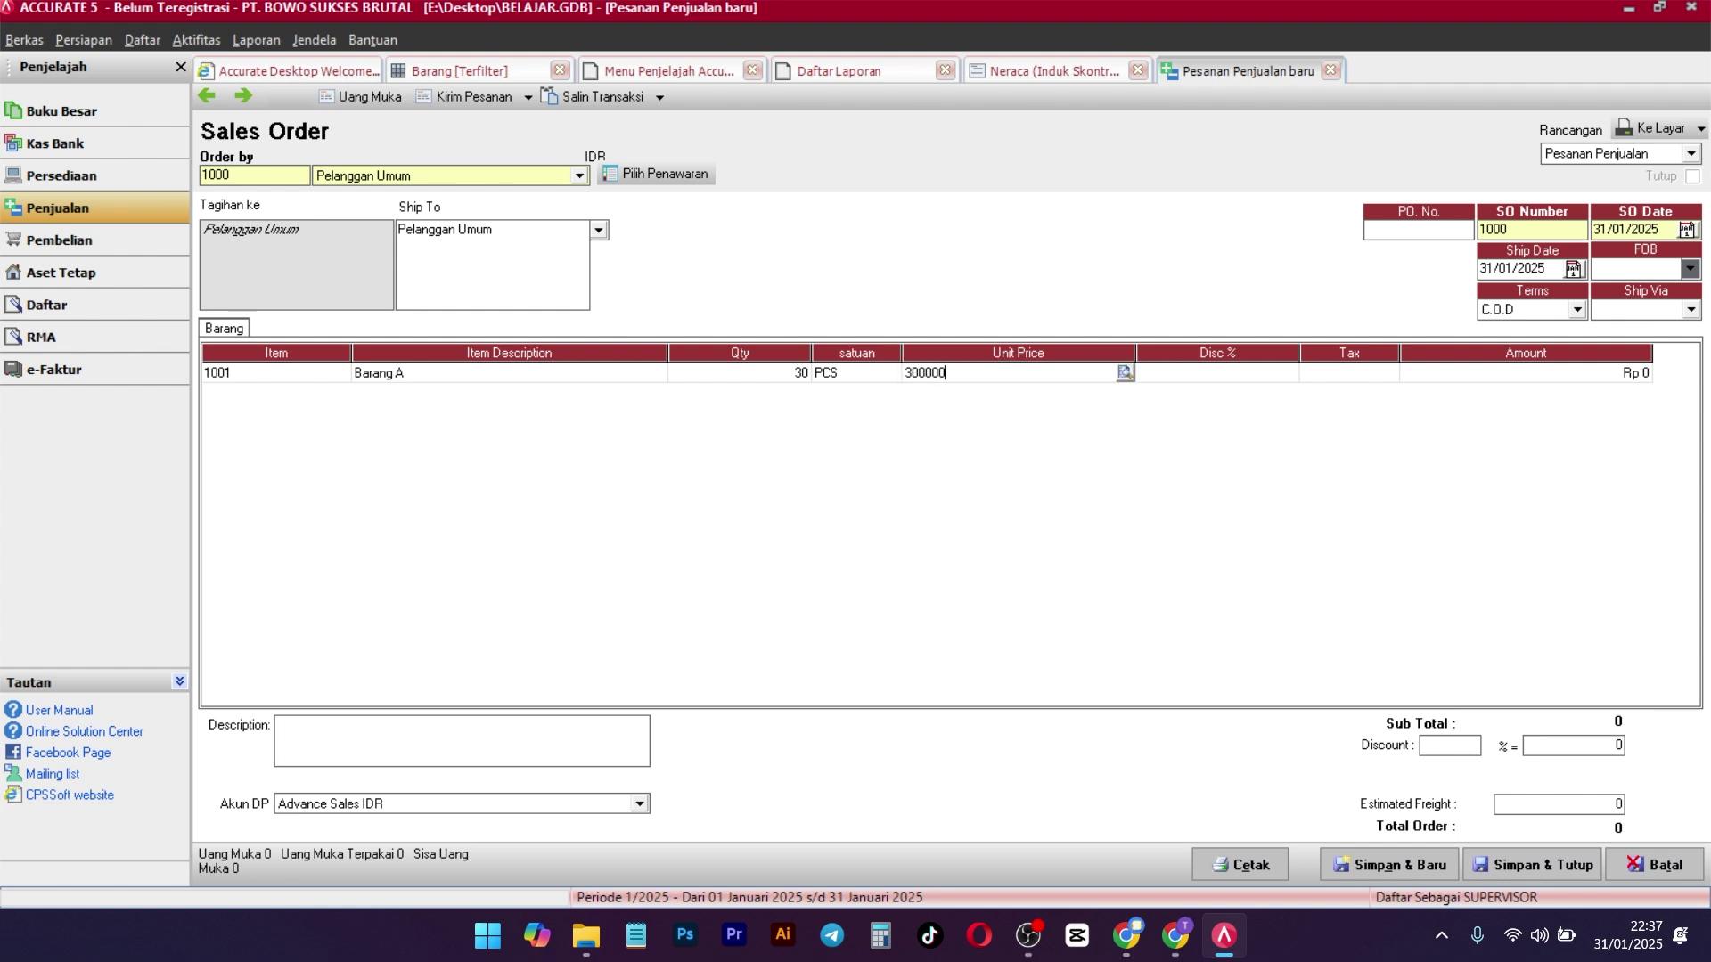
key(Tab)
key(Tab)
key(Tab)
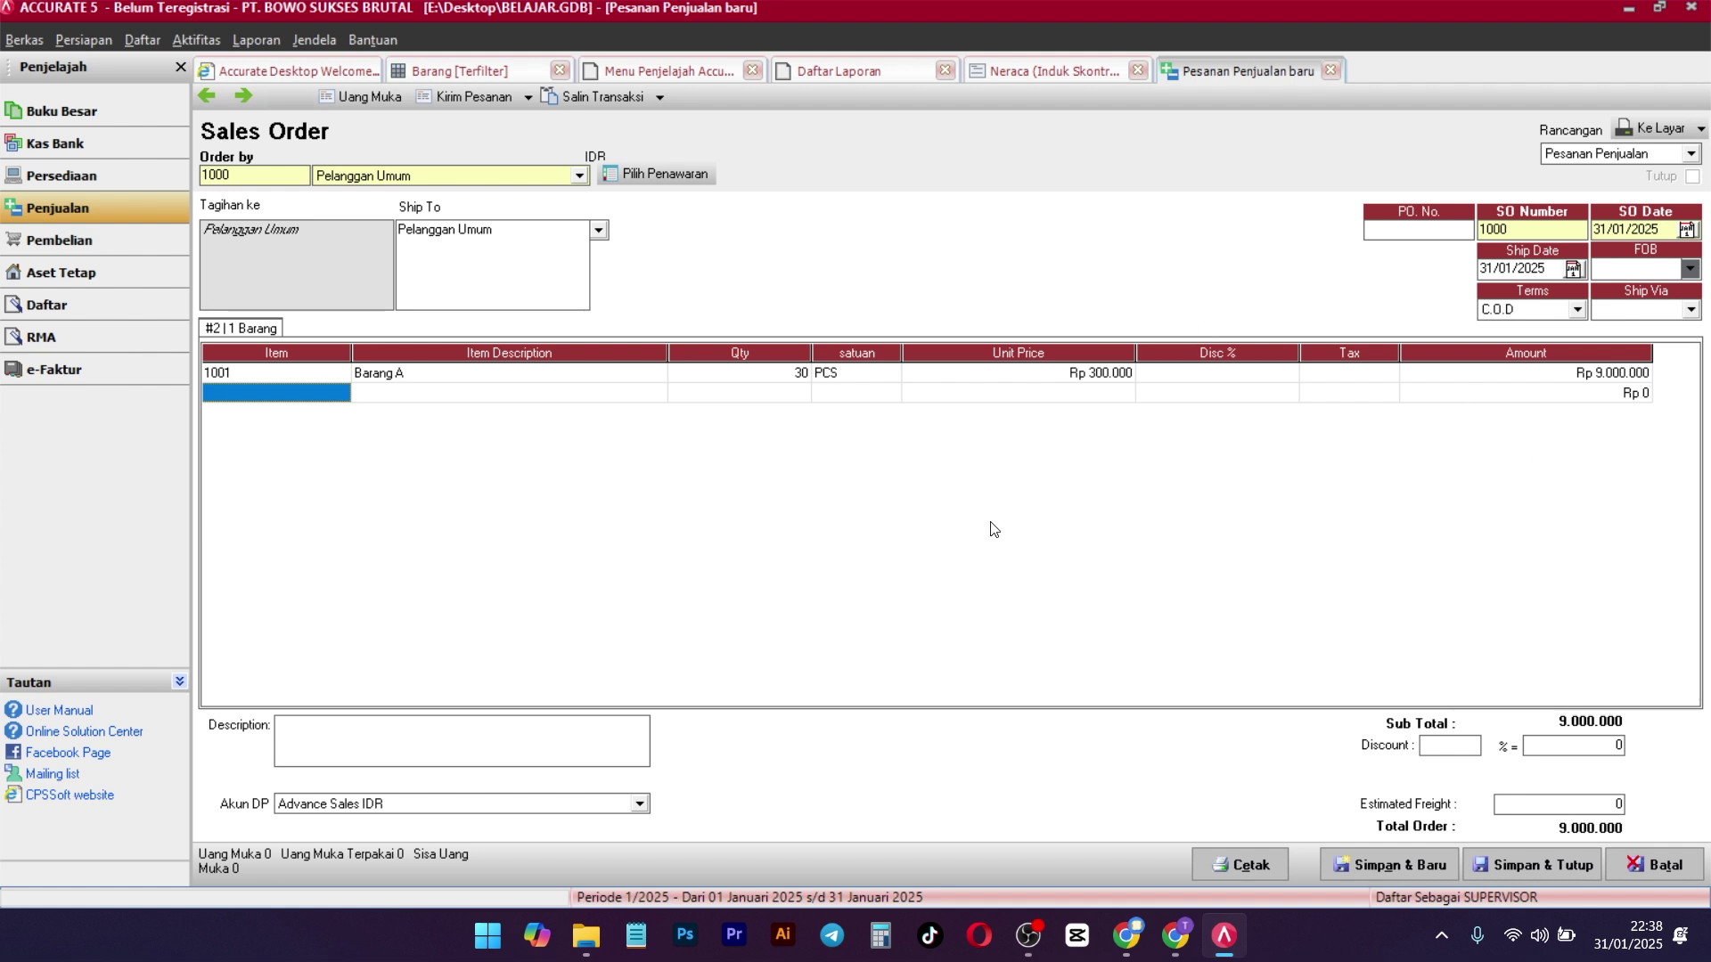
Check the available payment terms, keep C.O.D, and save and close the sales order
click(1570, 310)
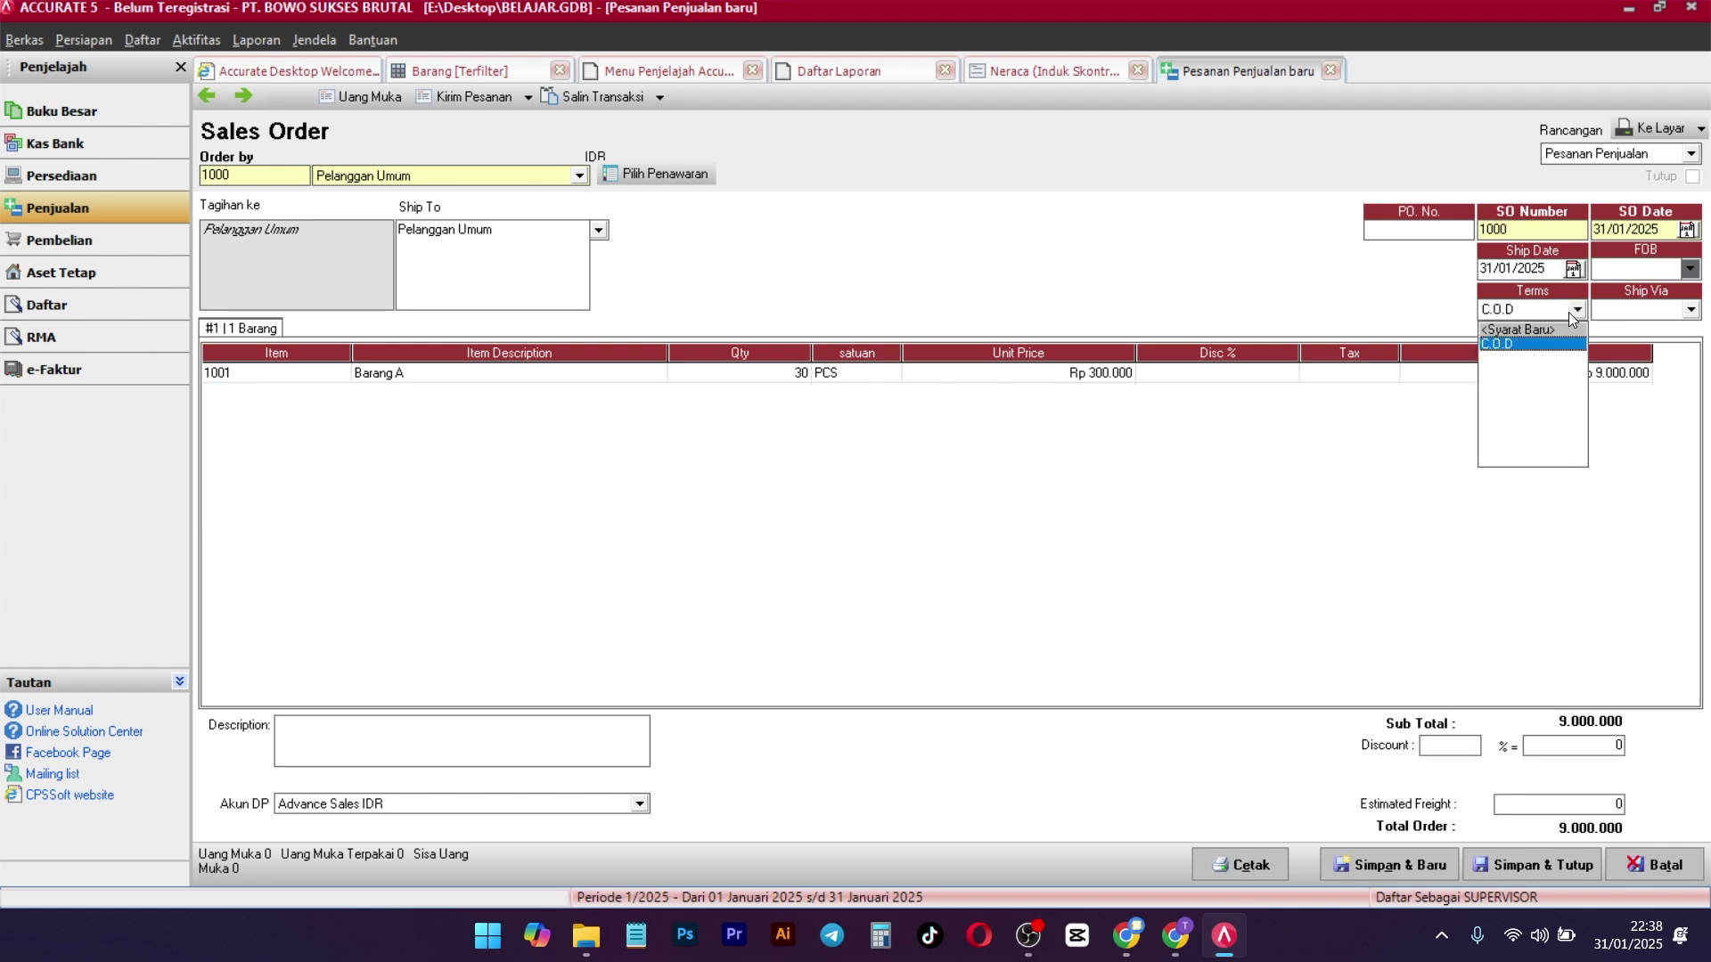
click(1300, 581)
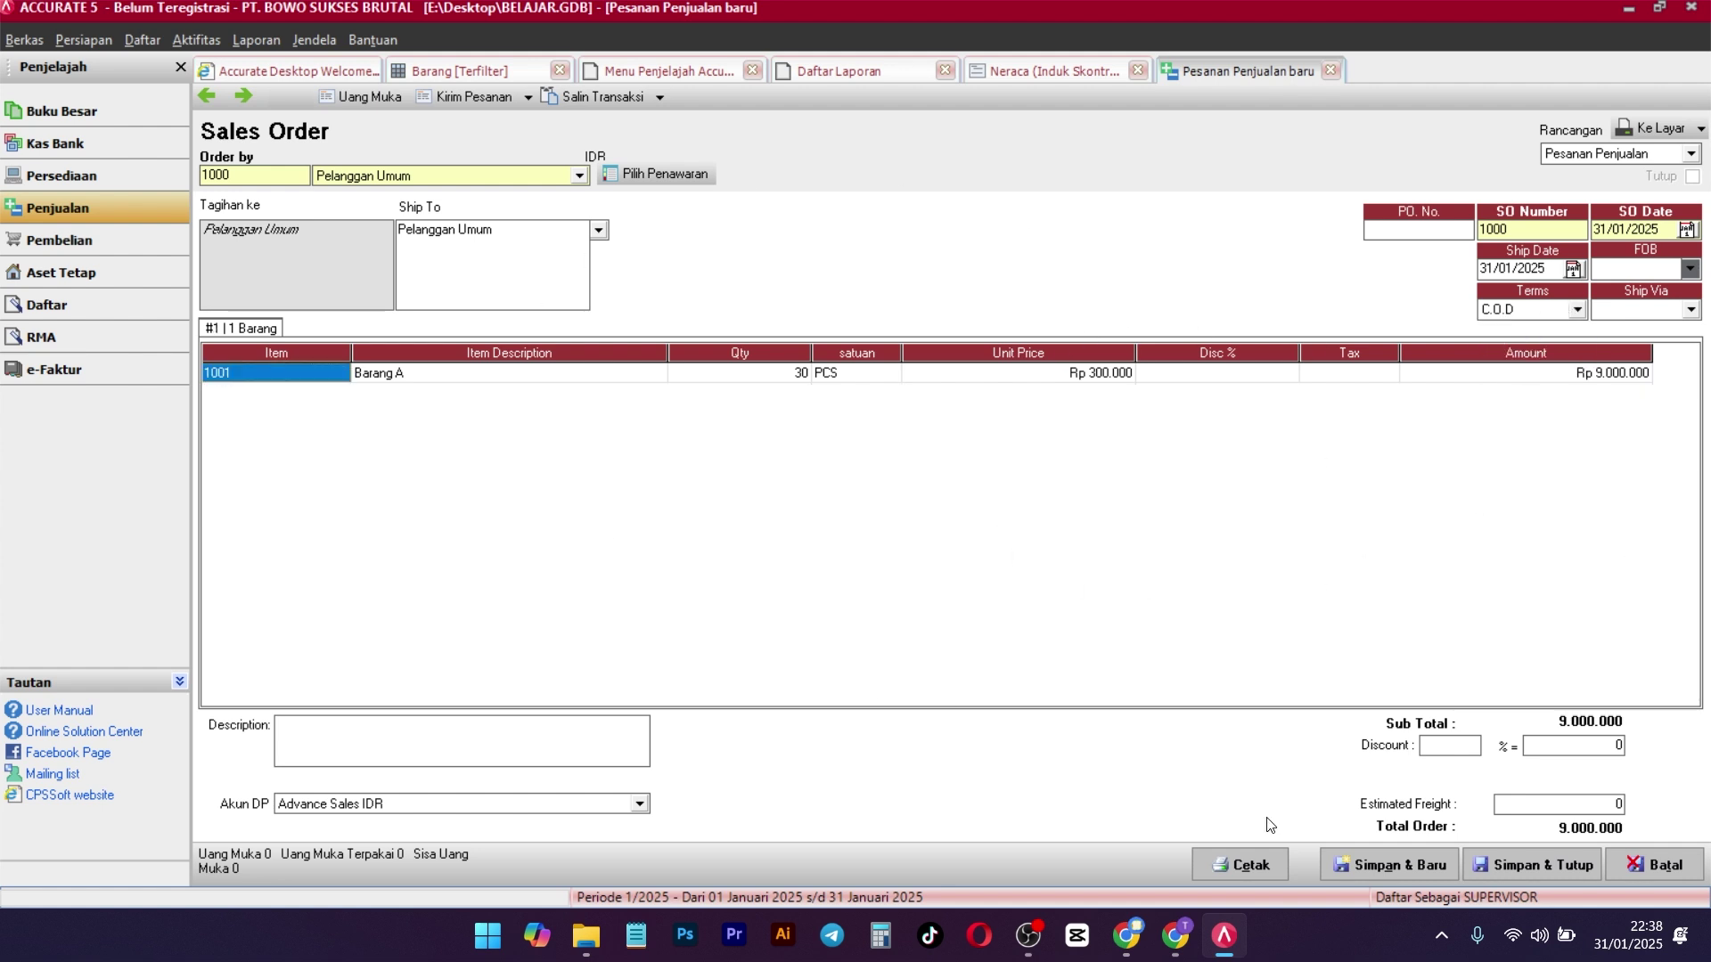
click(1526, 868)
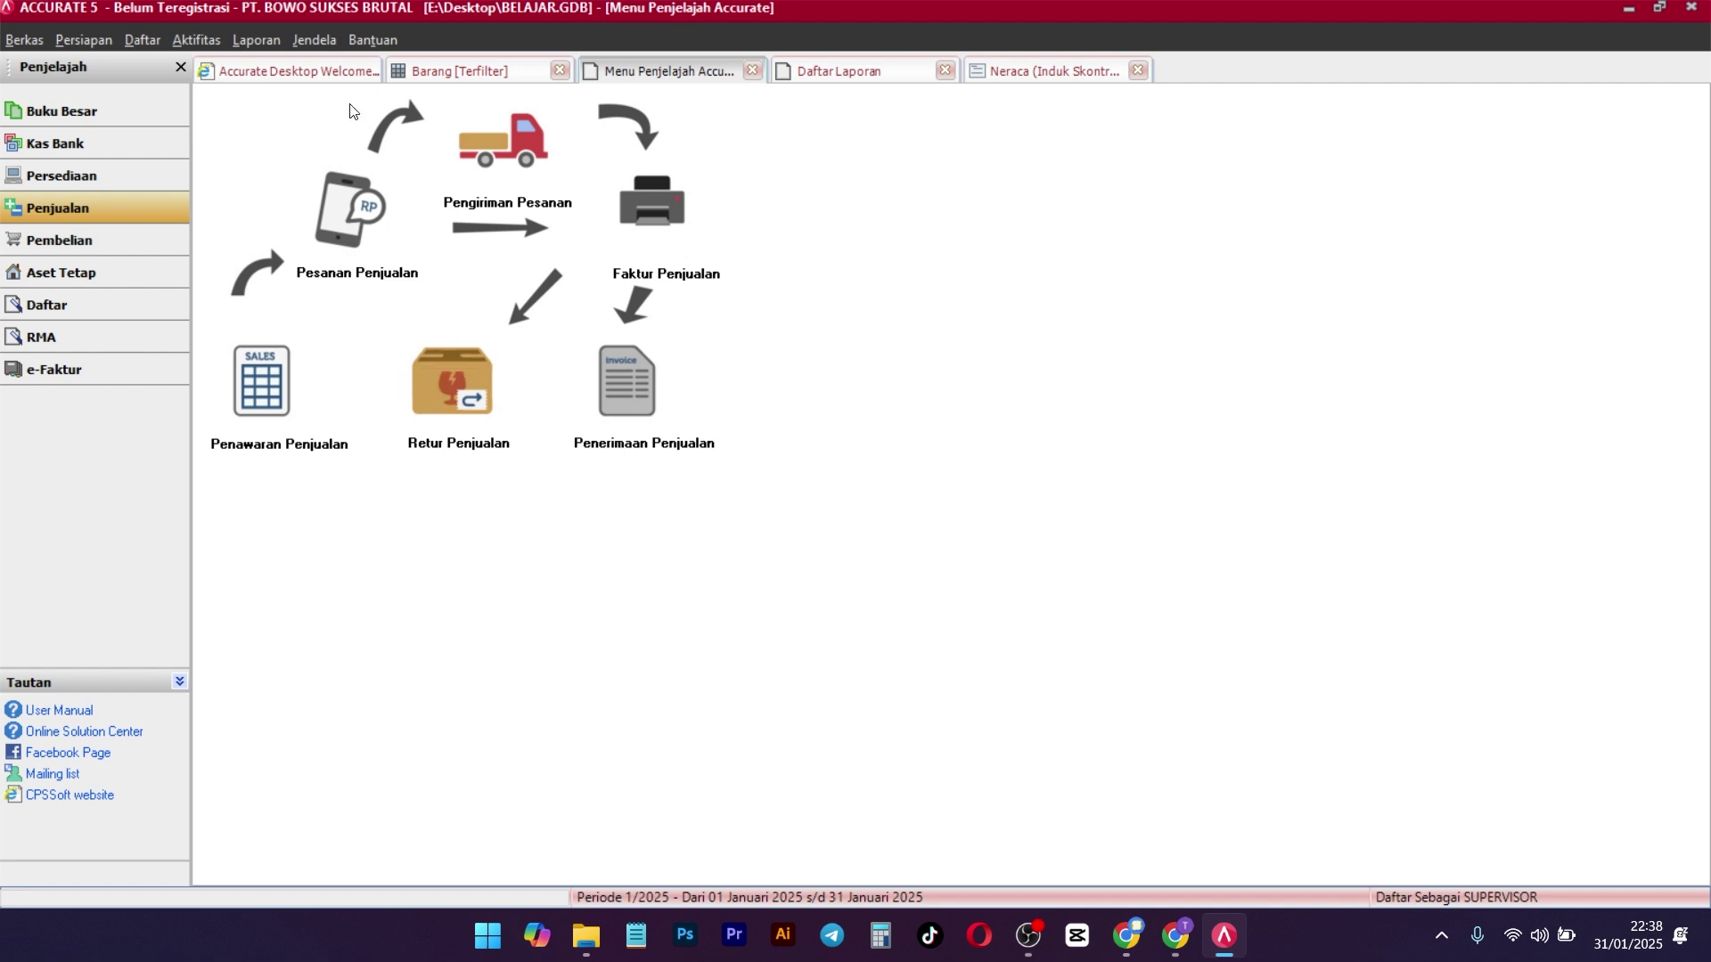
Start a new delivery order for the customer Pelanggan Umum
click(510, 151)
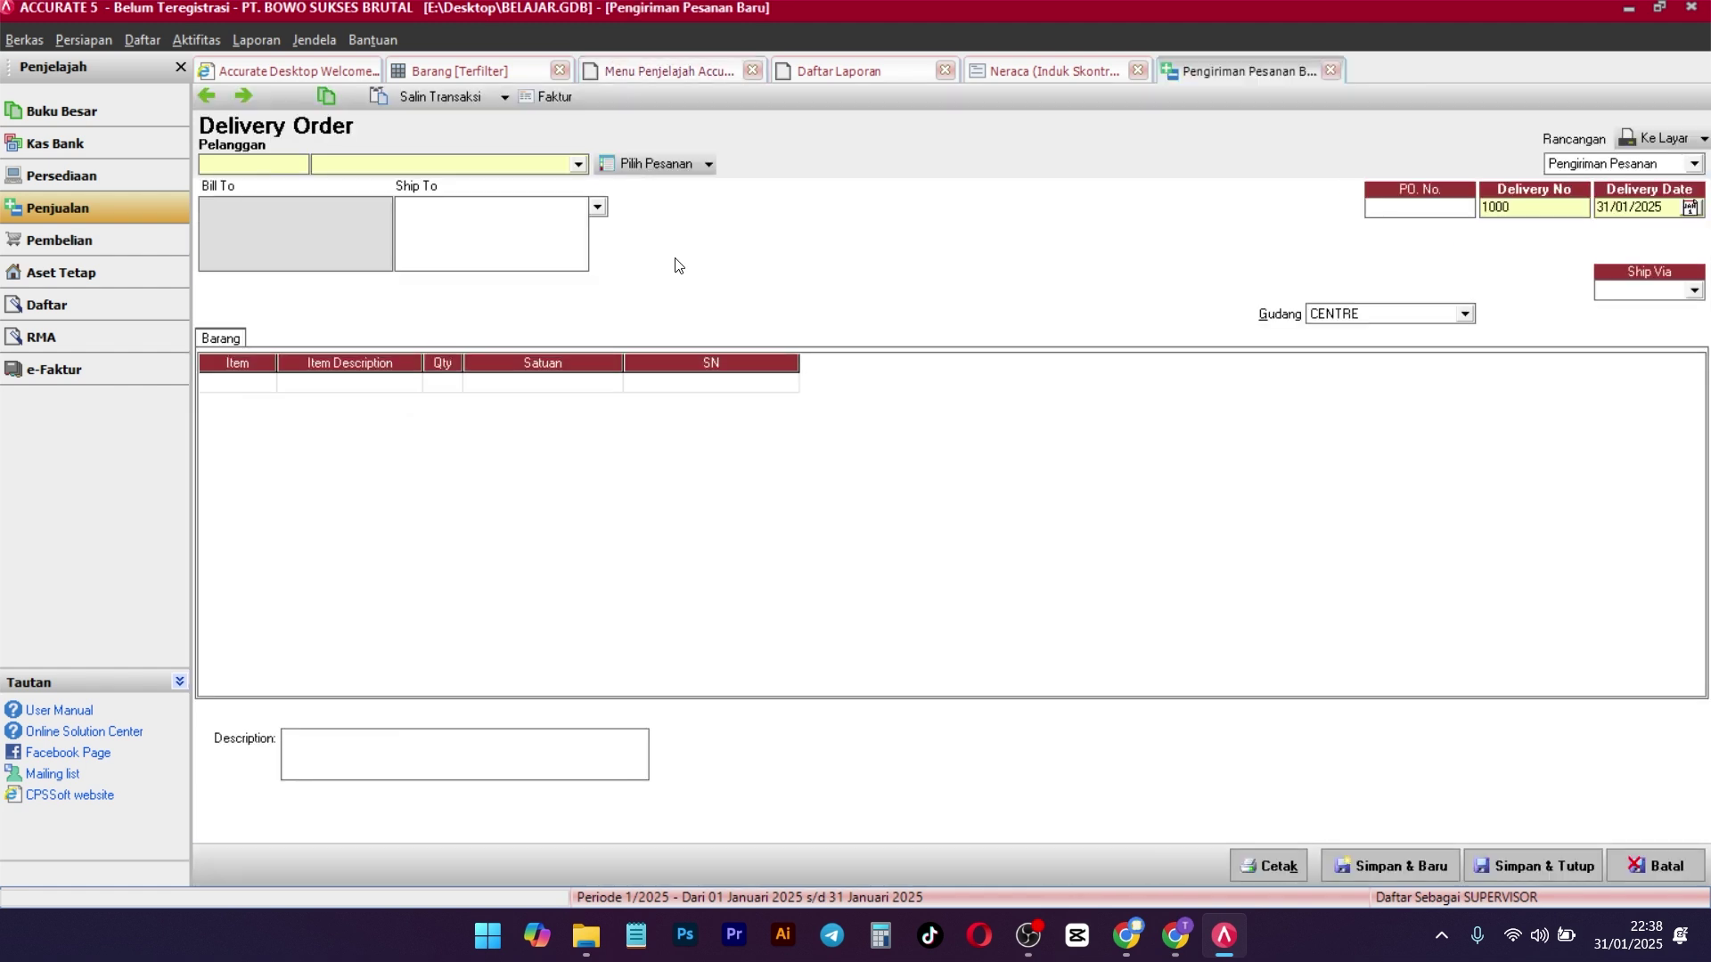
click(496, 169)
click(402, 200)
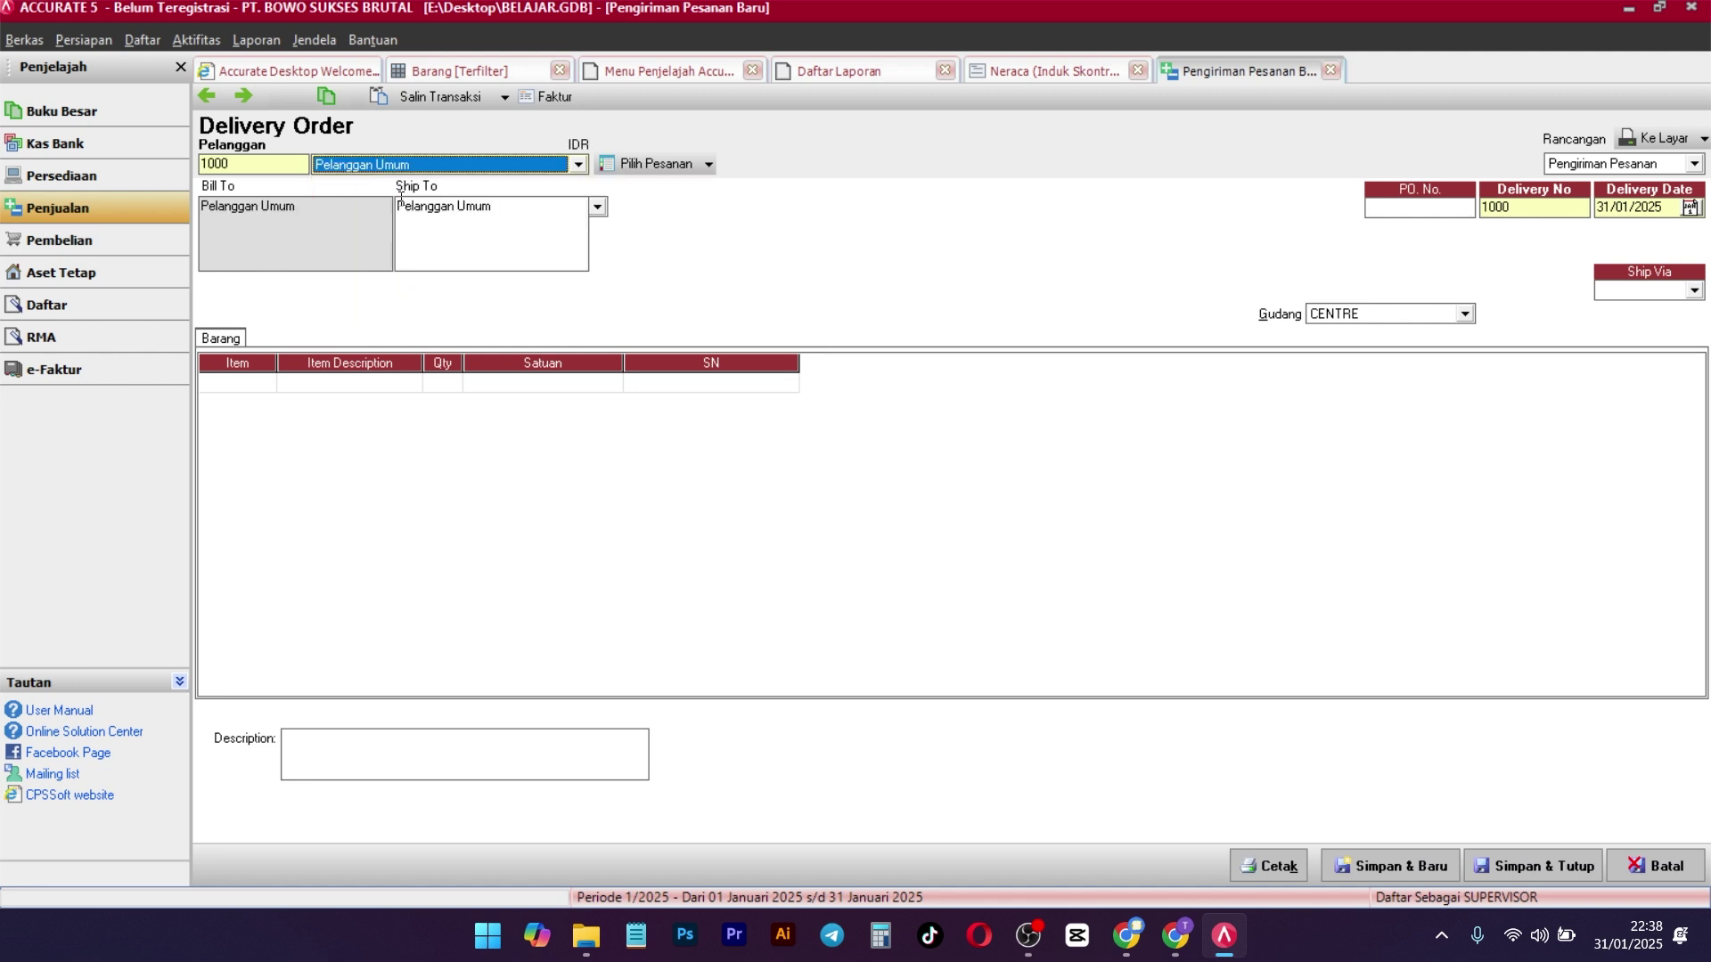
Bring the items of sales order 1000 into the delivery order, and save and close it
click(709, 164)
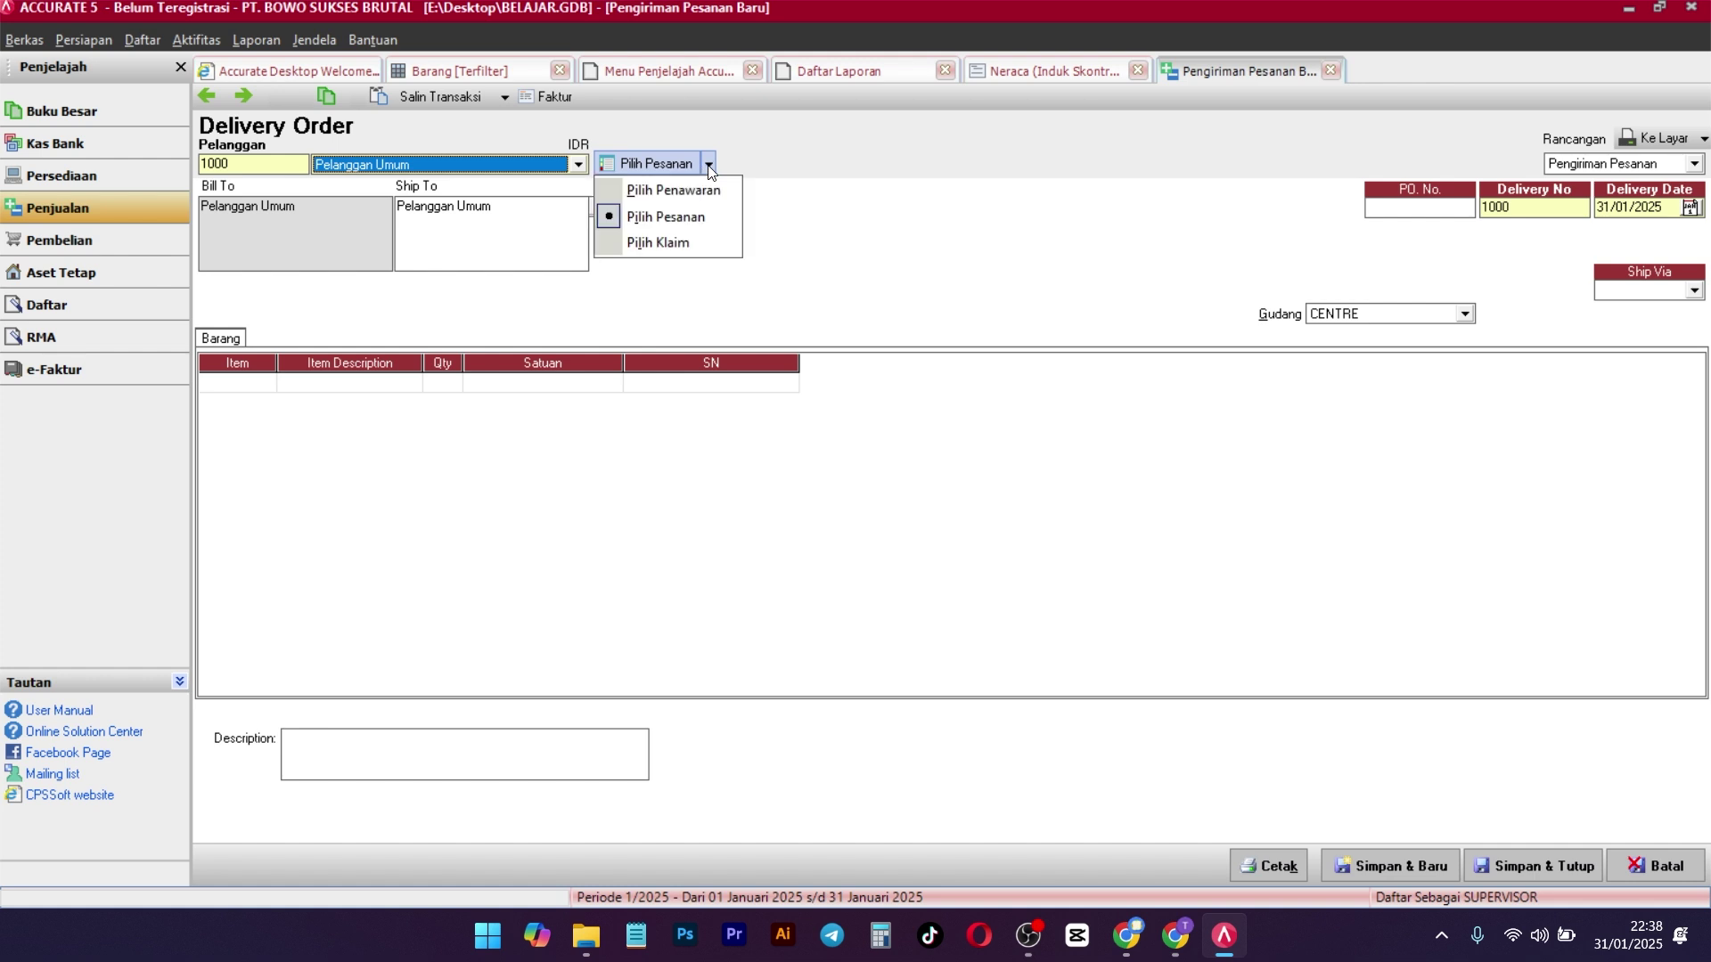
click(661, 218)
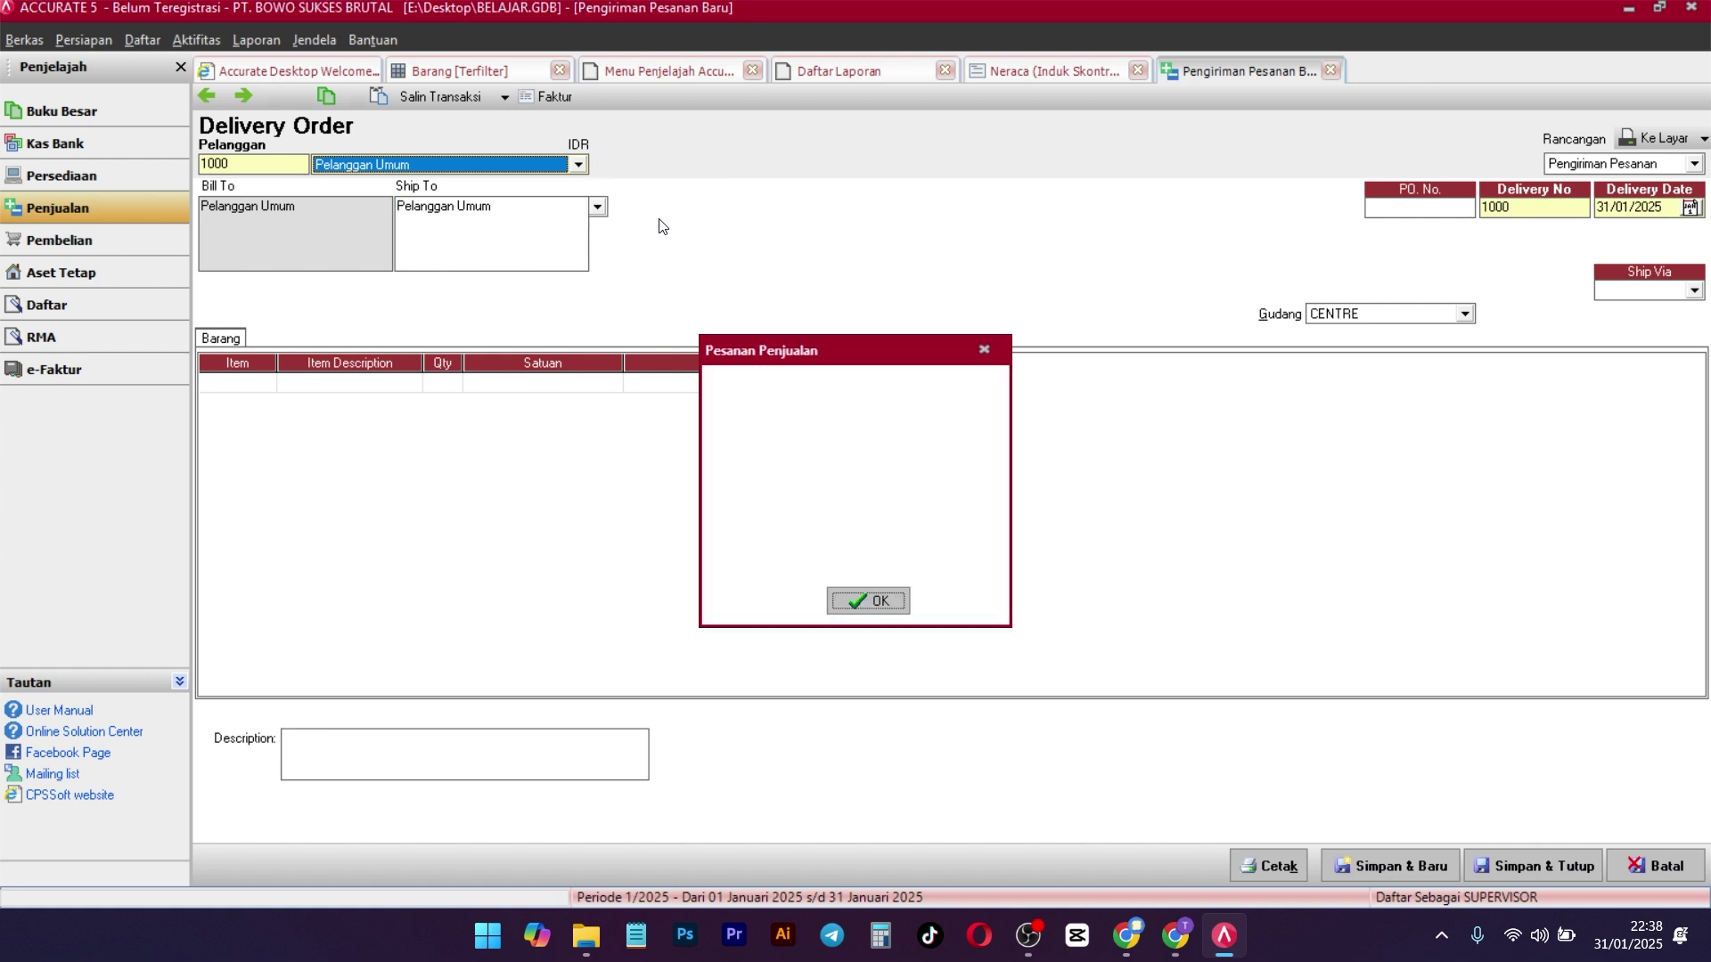
click(715, 398)
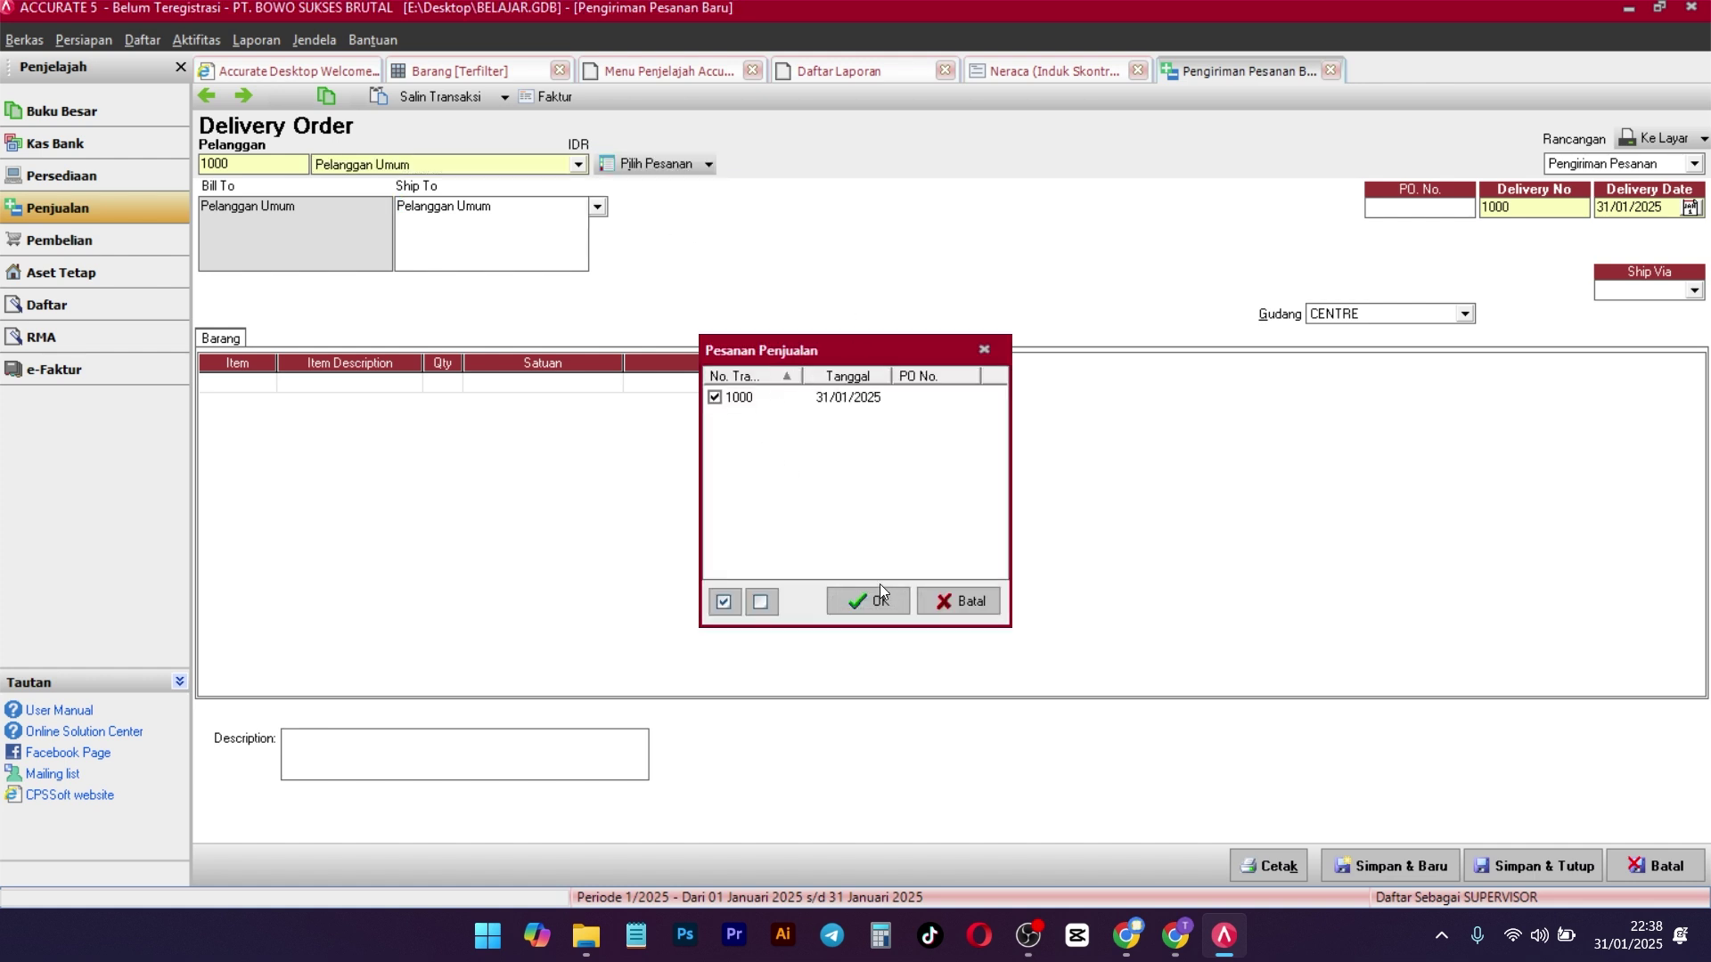
click(874, 600)
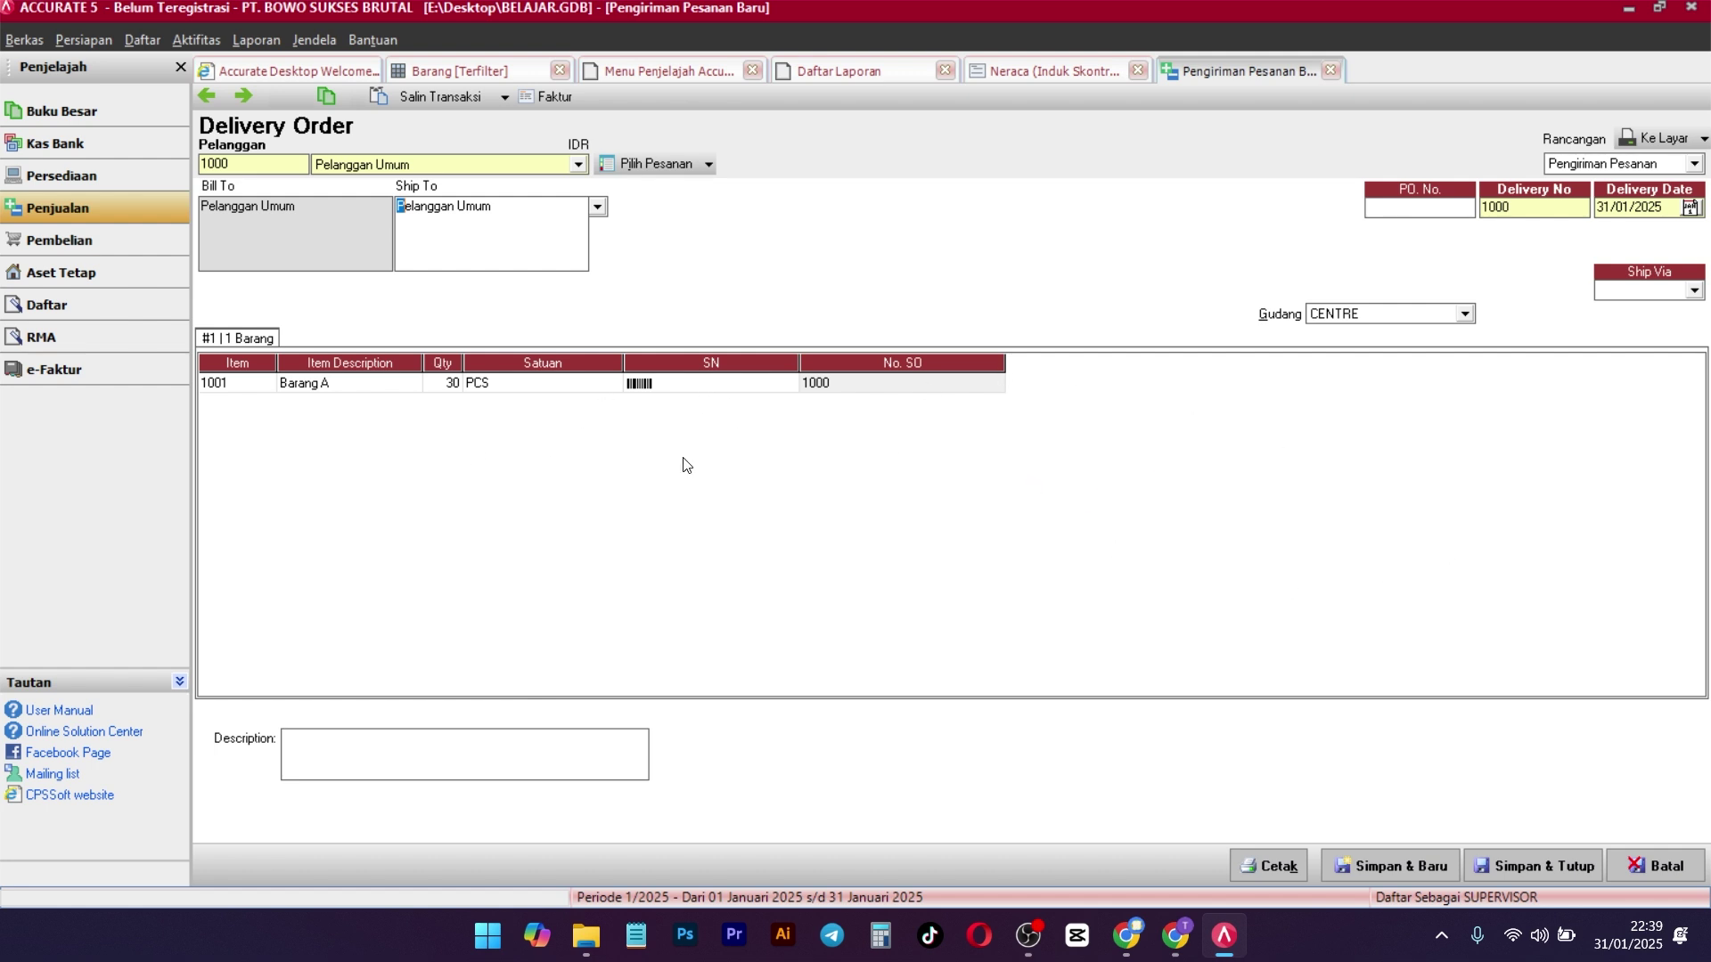
click(1531, 866)
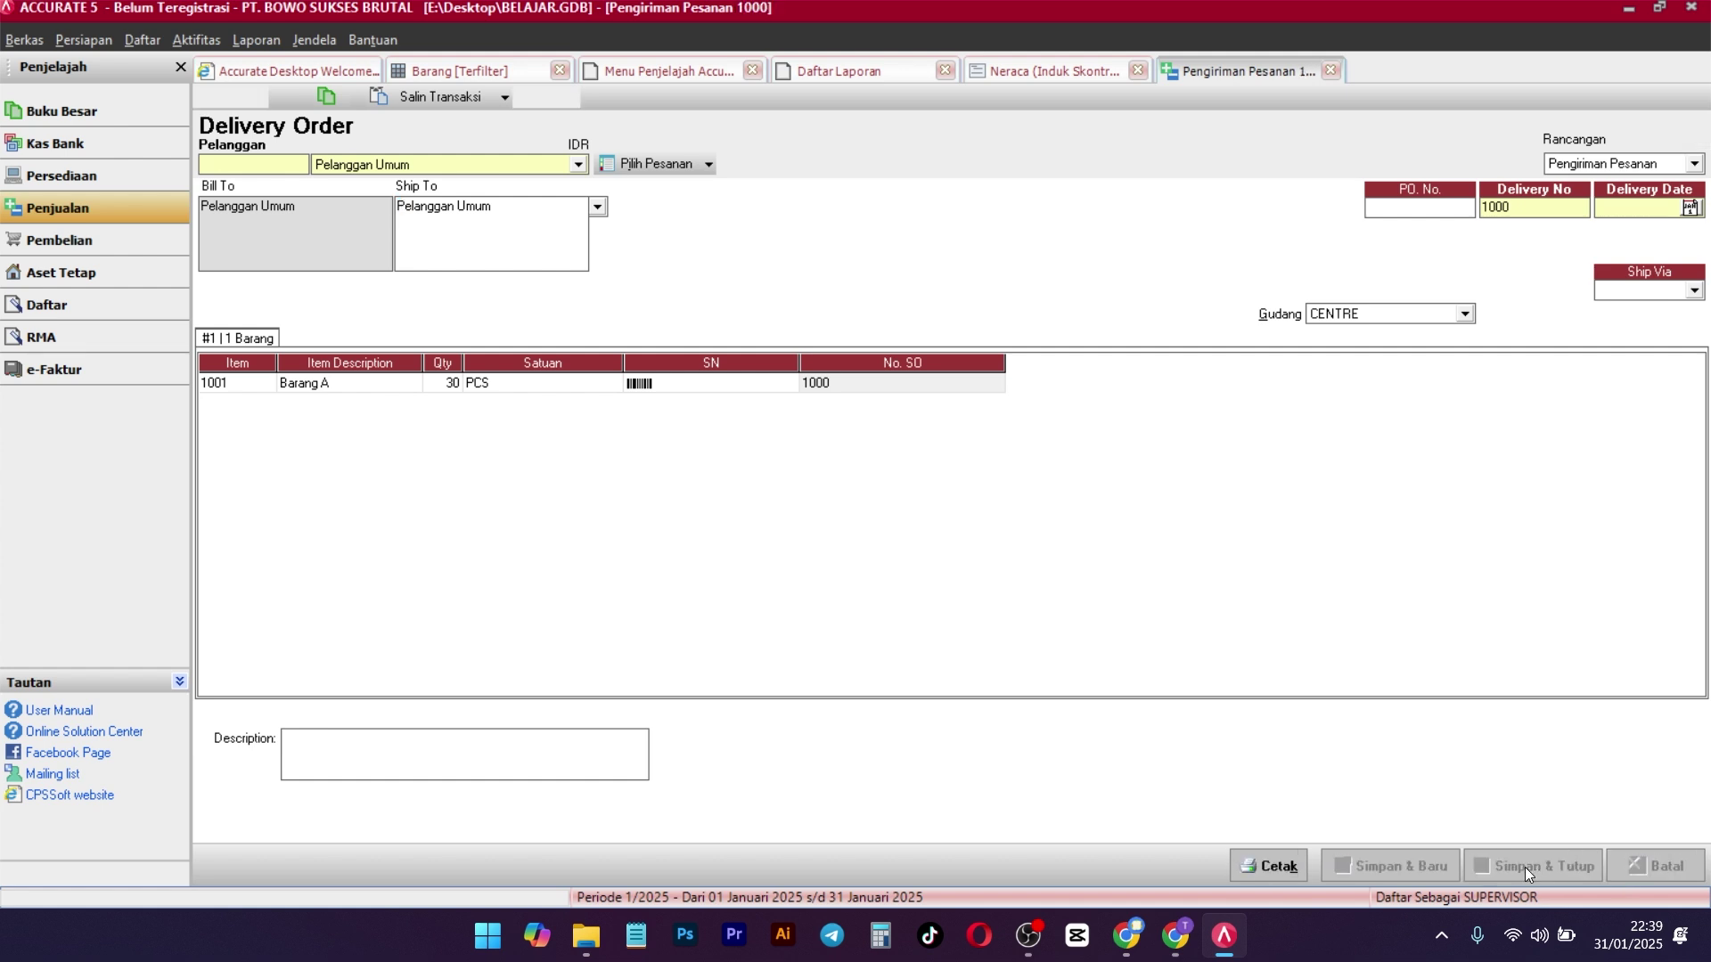
Reopen the saved delivery order 1000, view its print preview, and close the preview
click(501, 141)
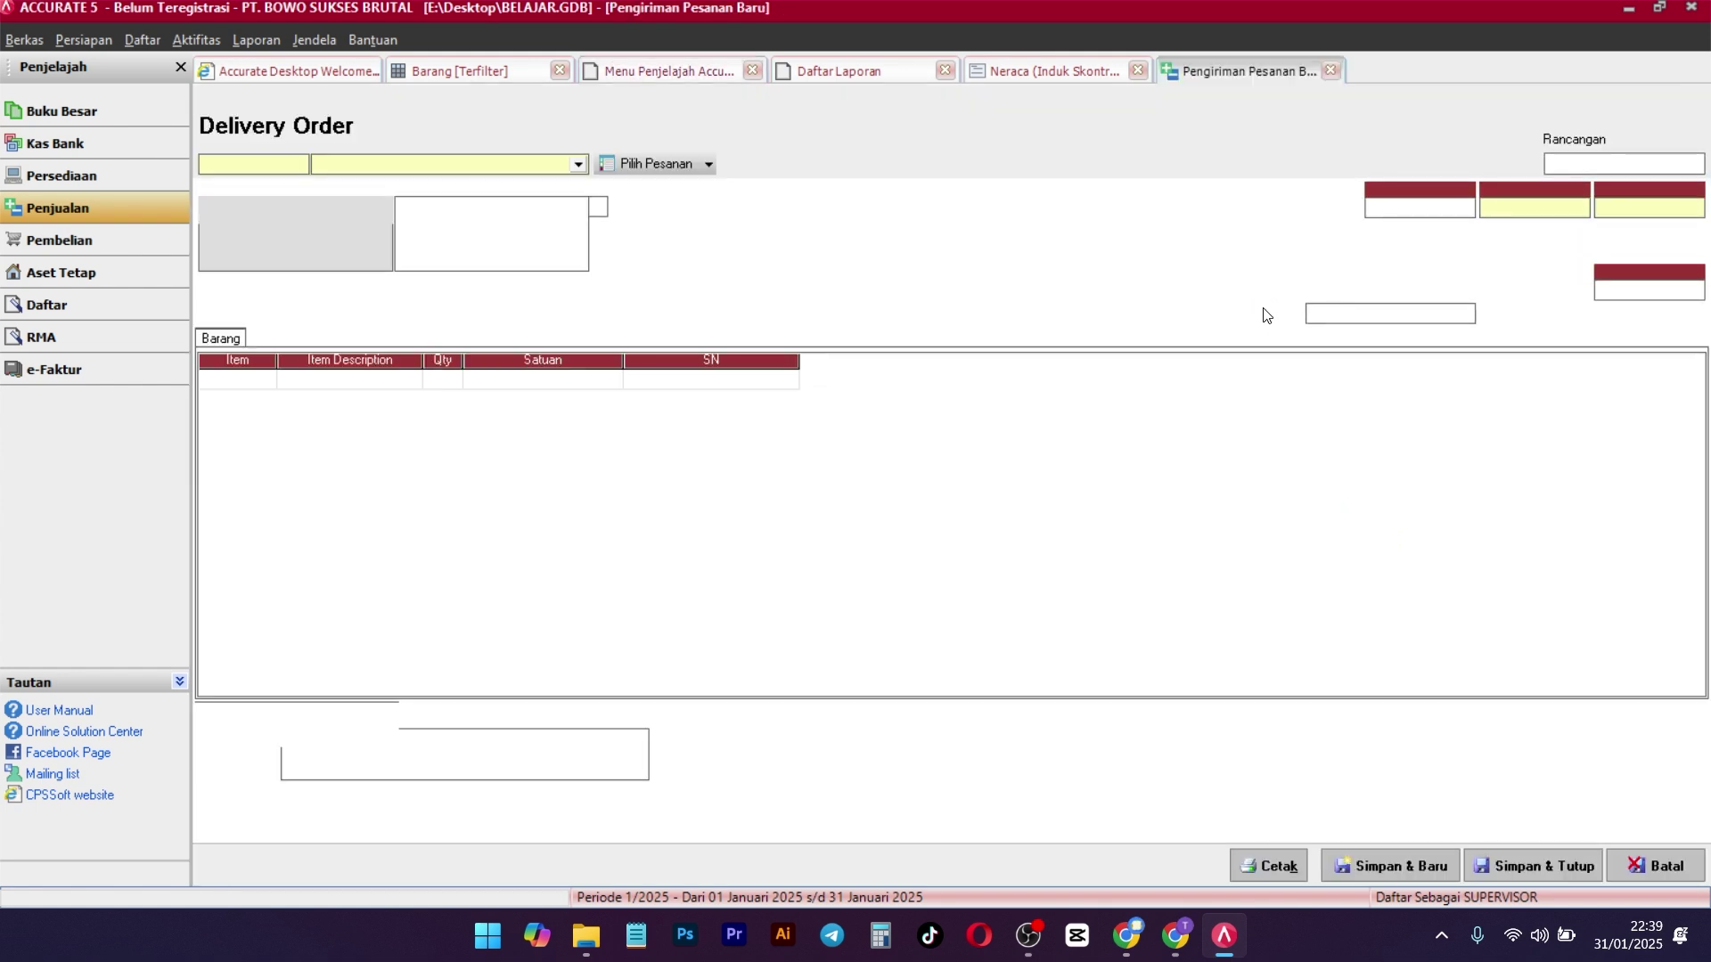
click(218, 99)
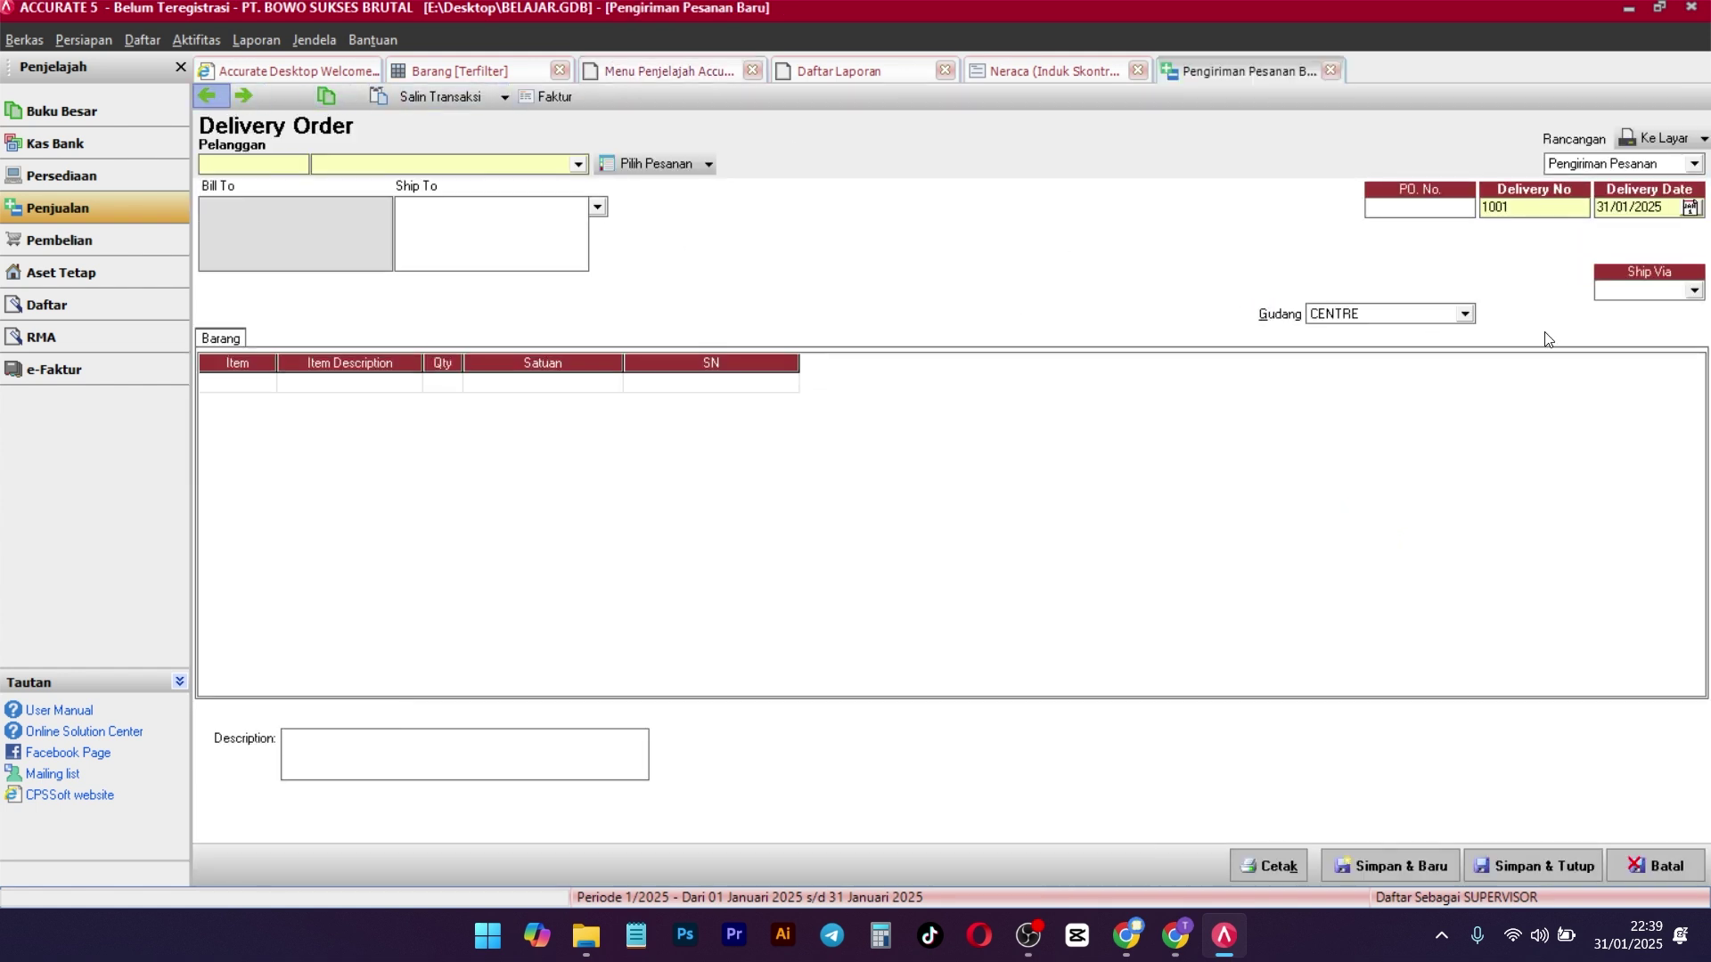
click(1635, 132)
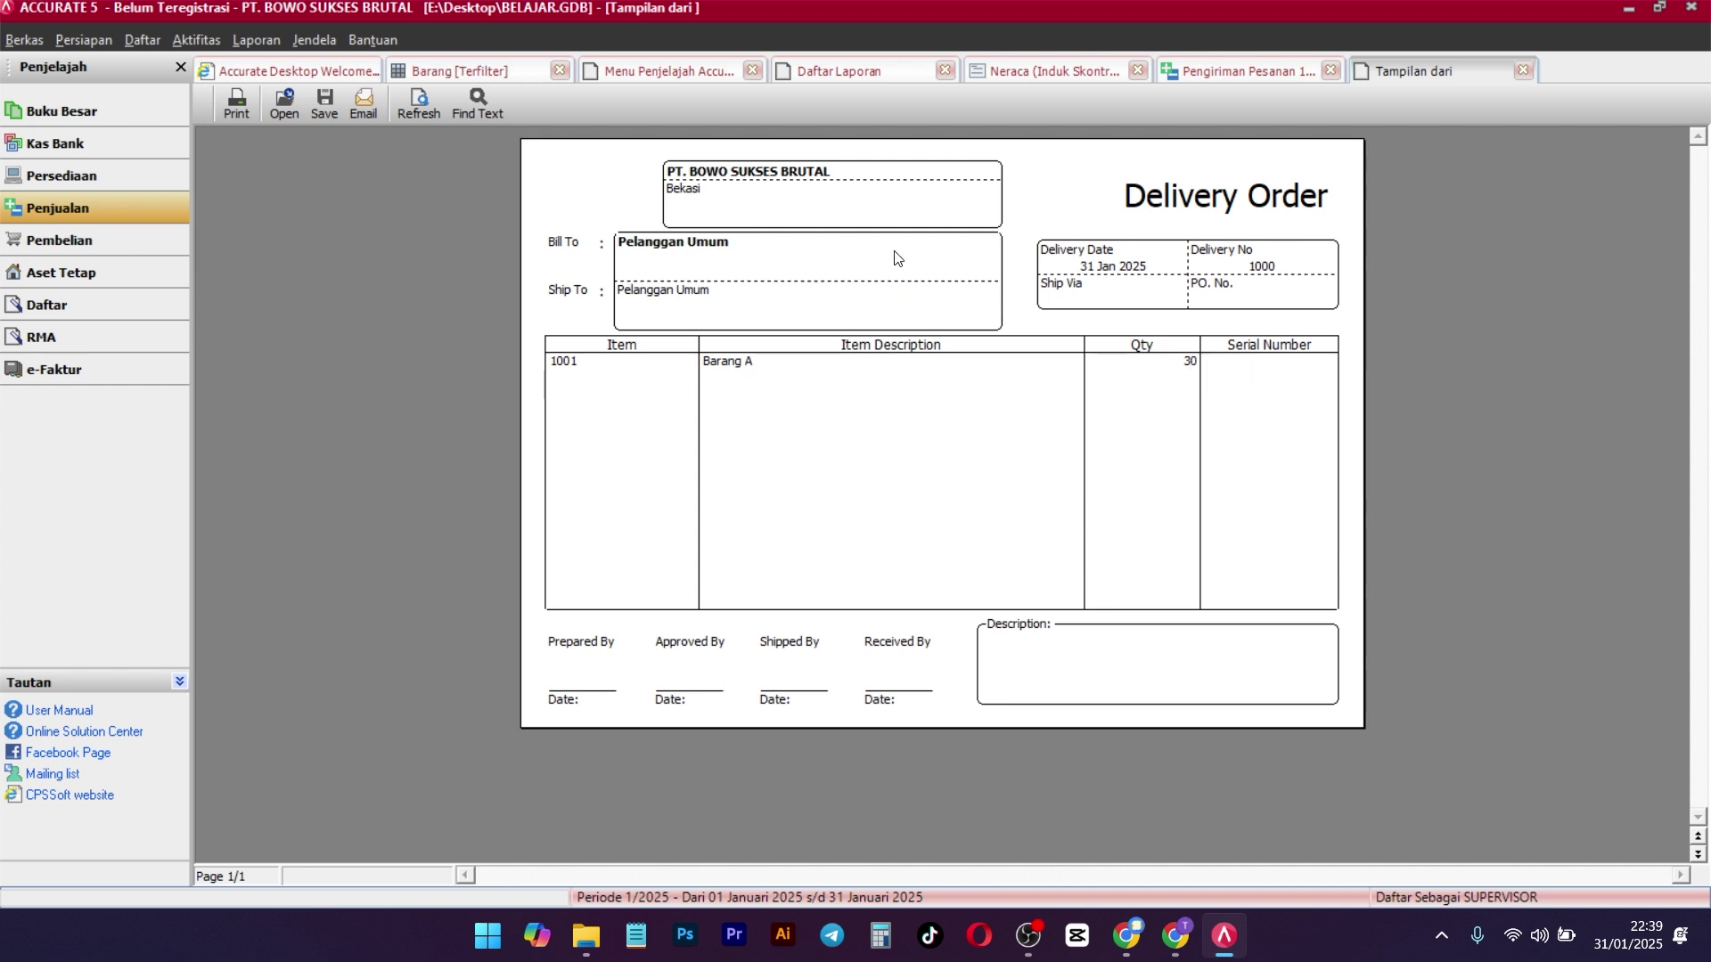
click(1522, 62)
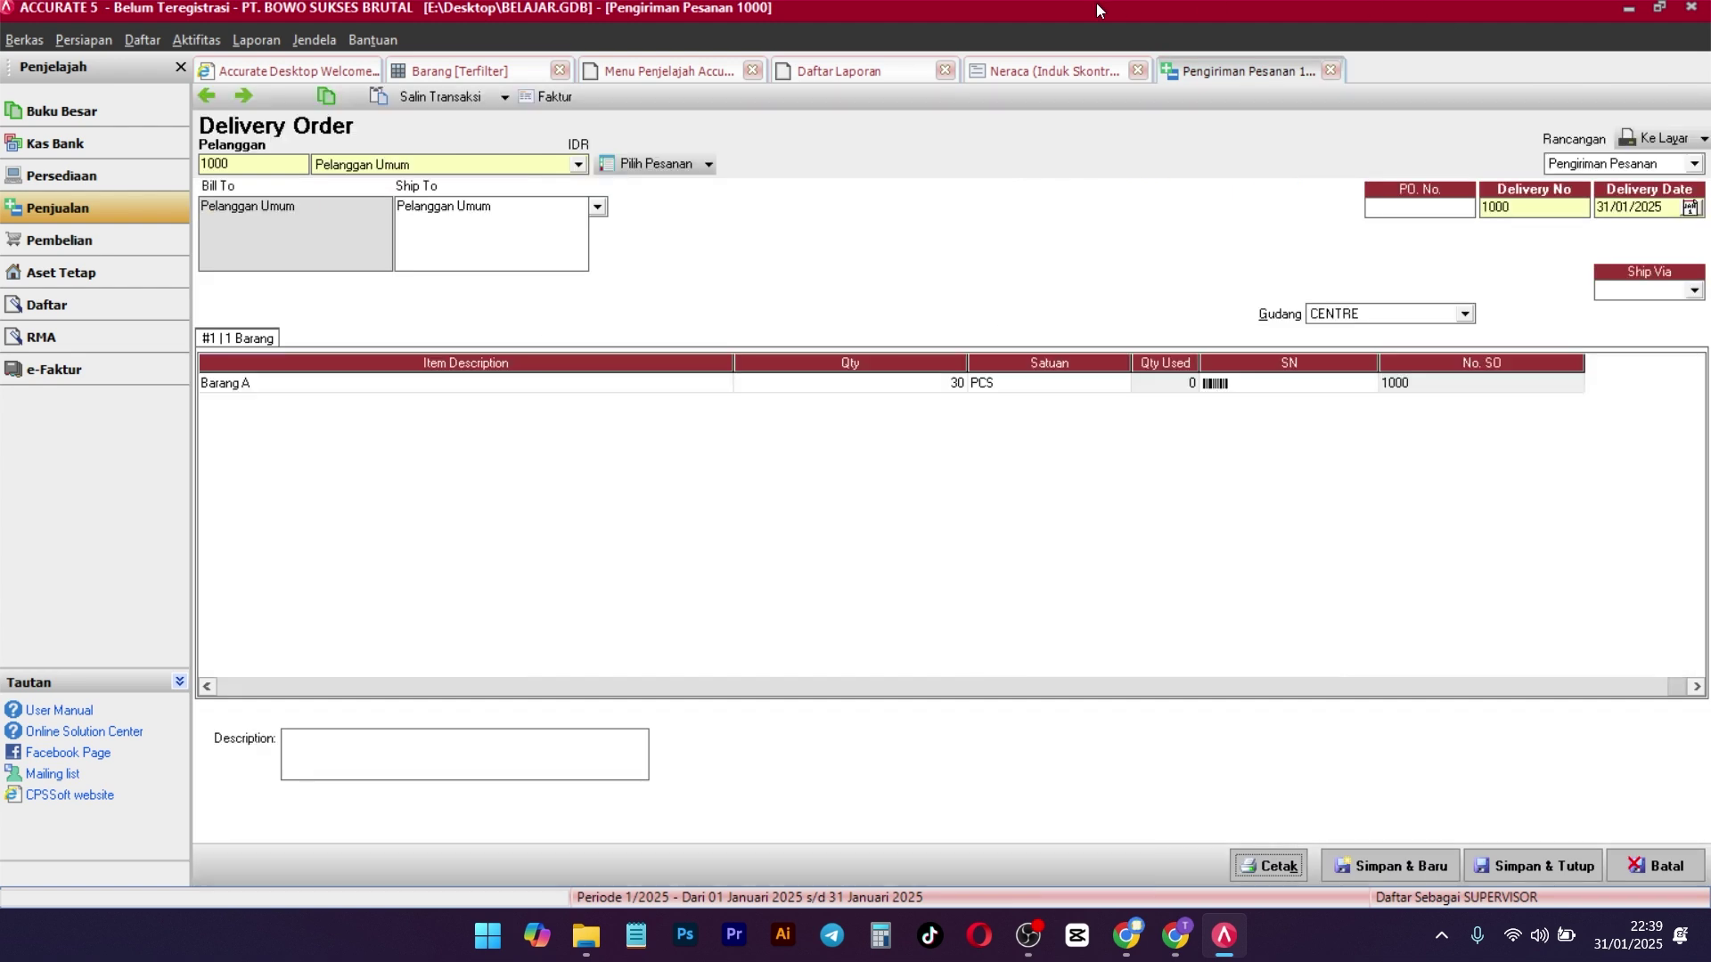
Refresh the Neraca (Induk Skontro) report to check the inventory balances, and close delivery order 1000
click(1022, 62)
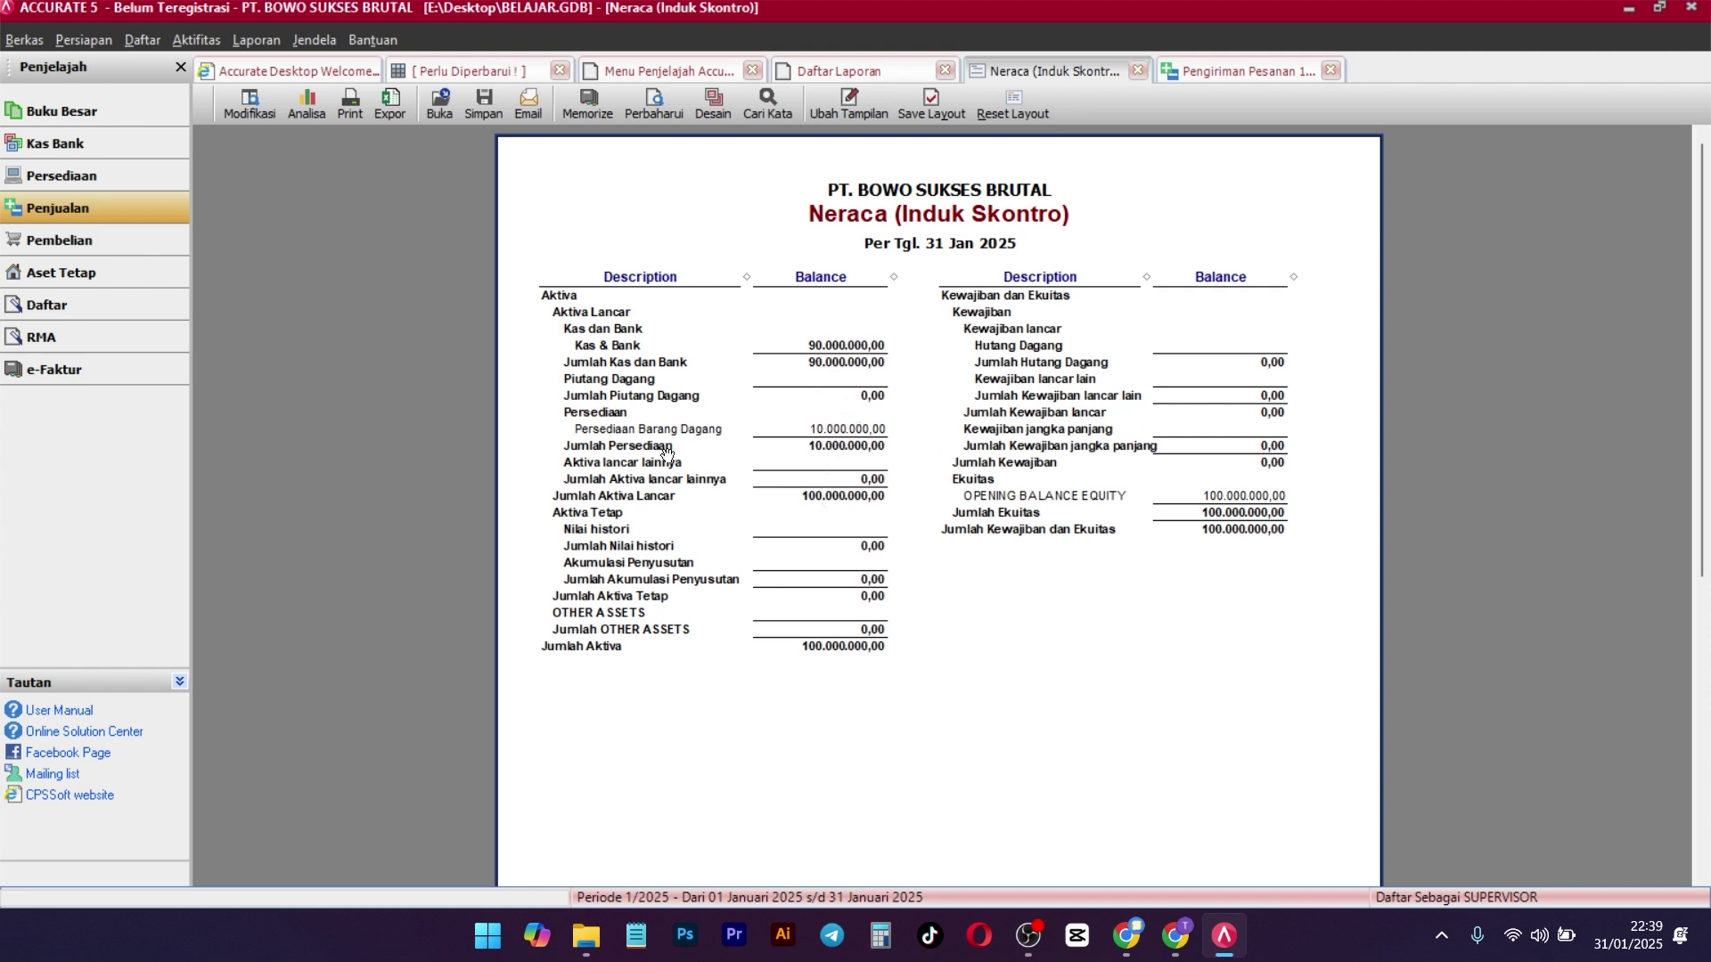
click(665, 99)
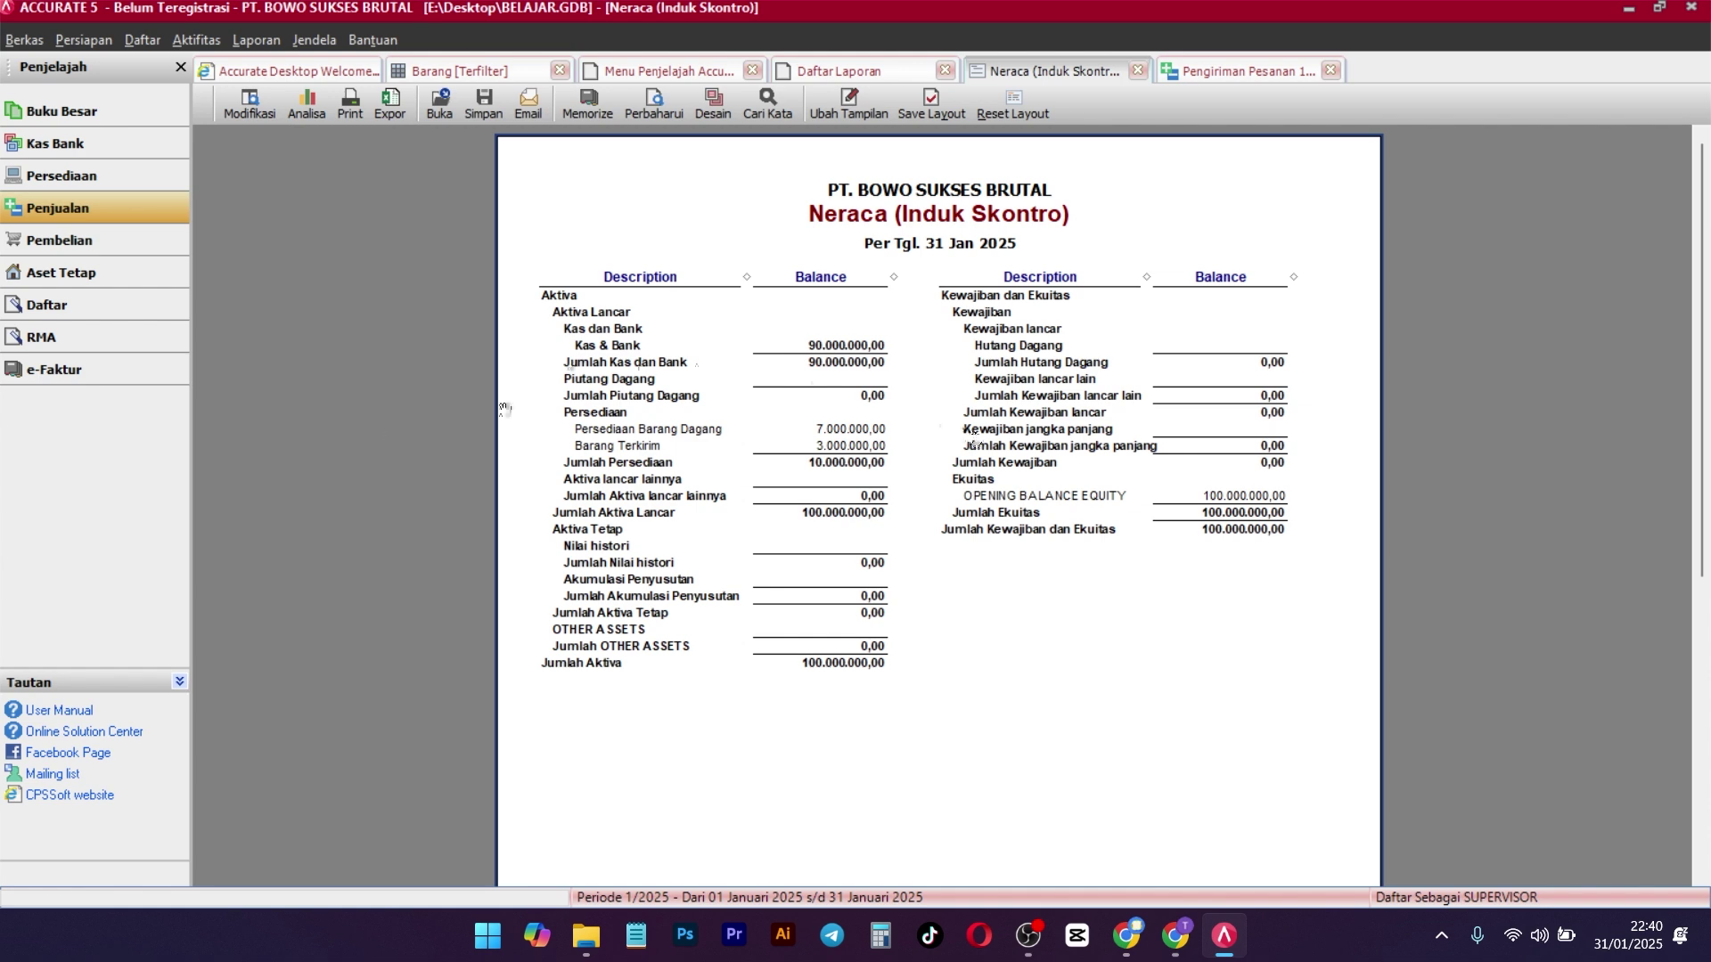
click(1244, 69)
click(1334, 70)
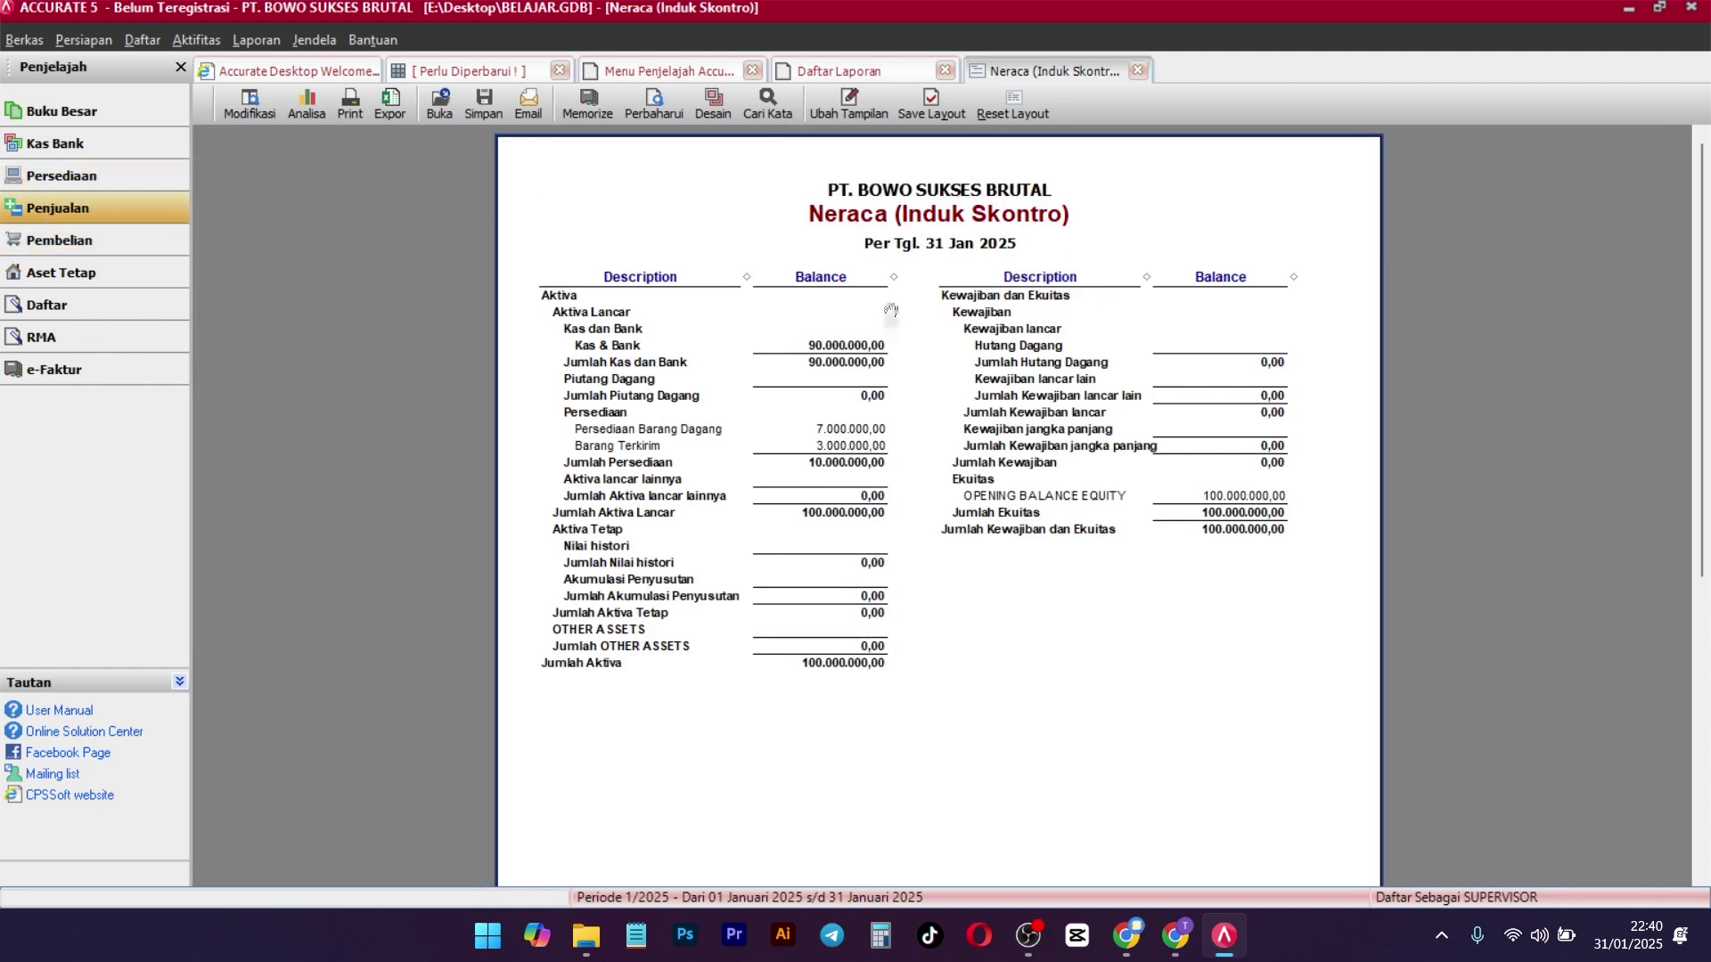
Start a new sales invoice for the customer Pelanggan Umum, keeping the C.O.D payment terms
click(890, 64)
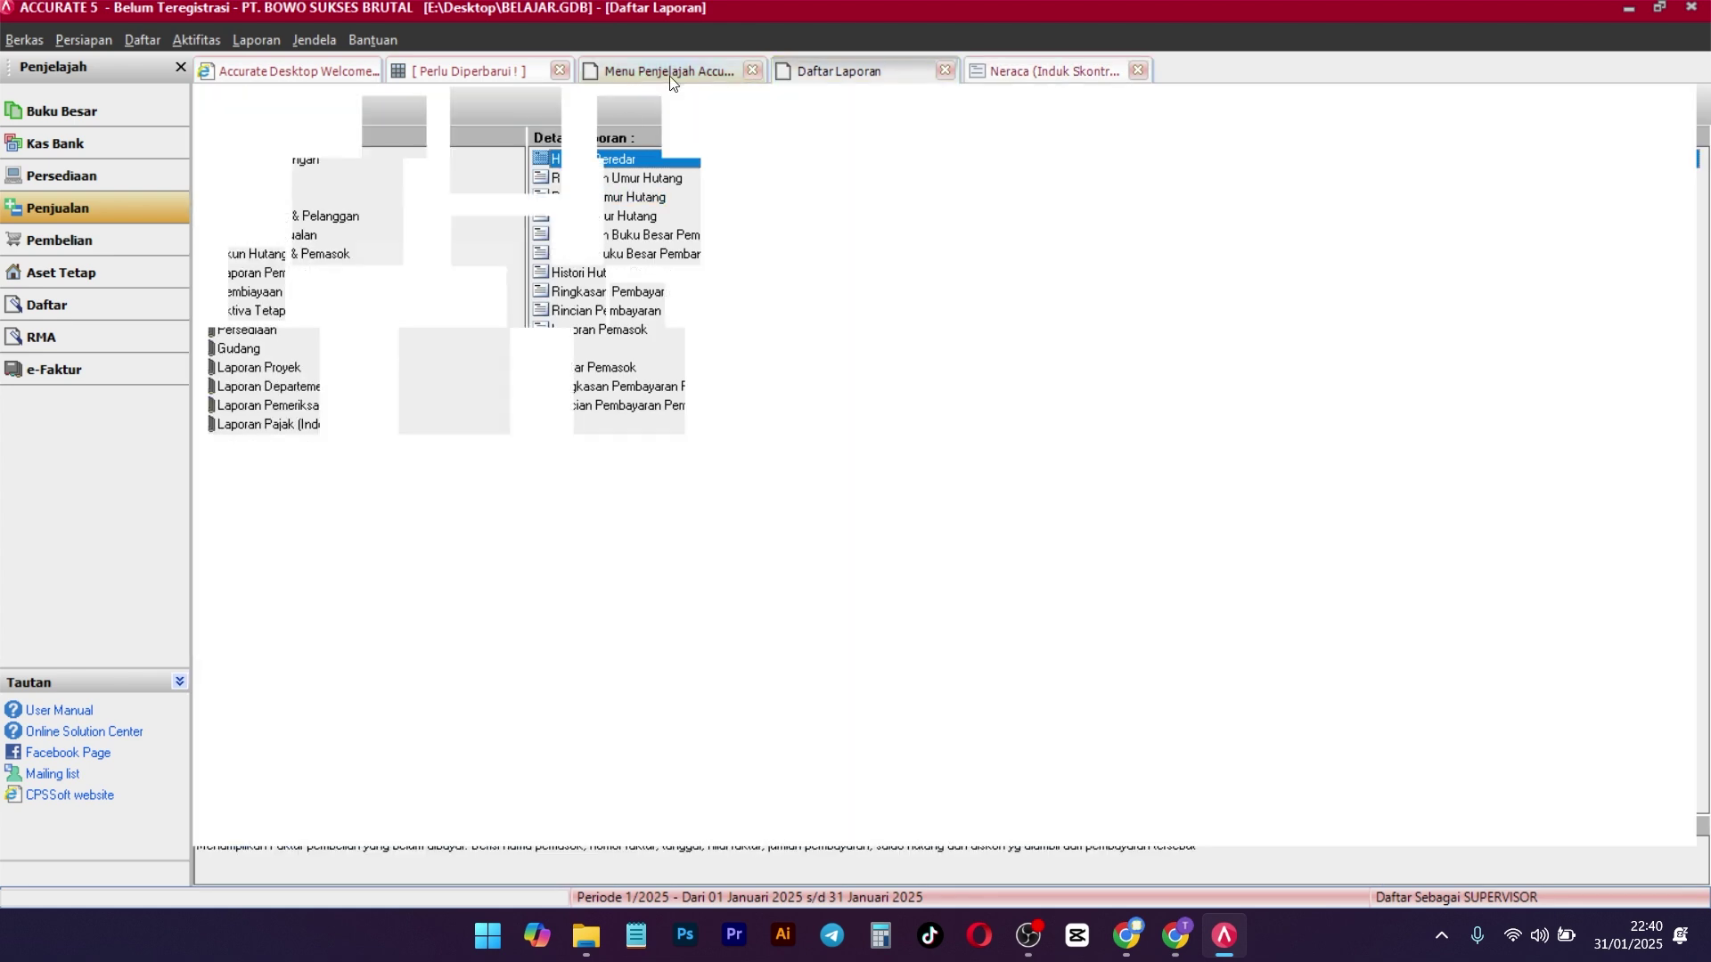
click(671, 78)
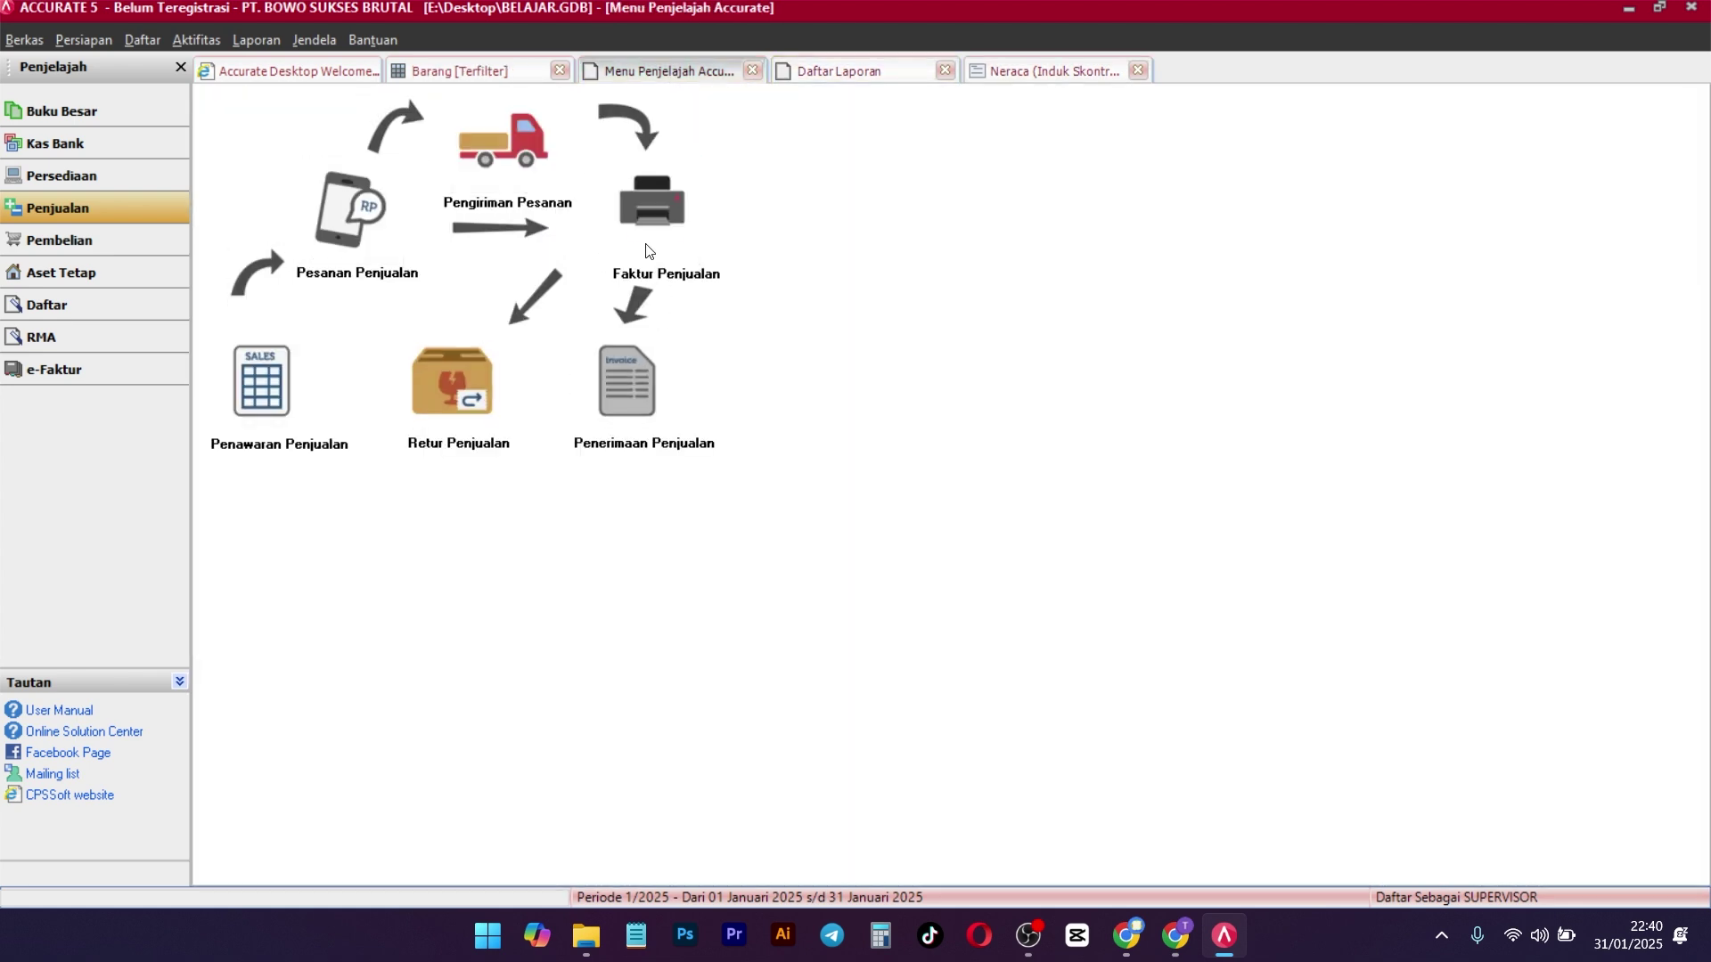
click(650, 209)
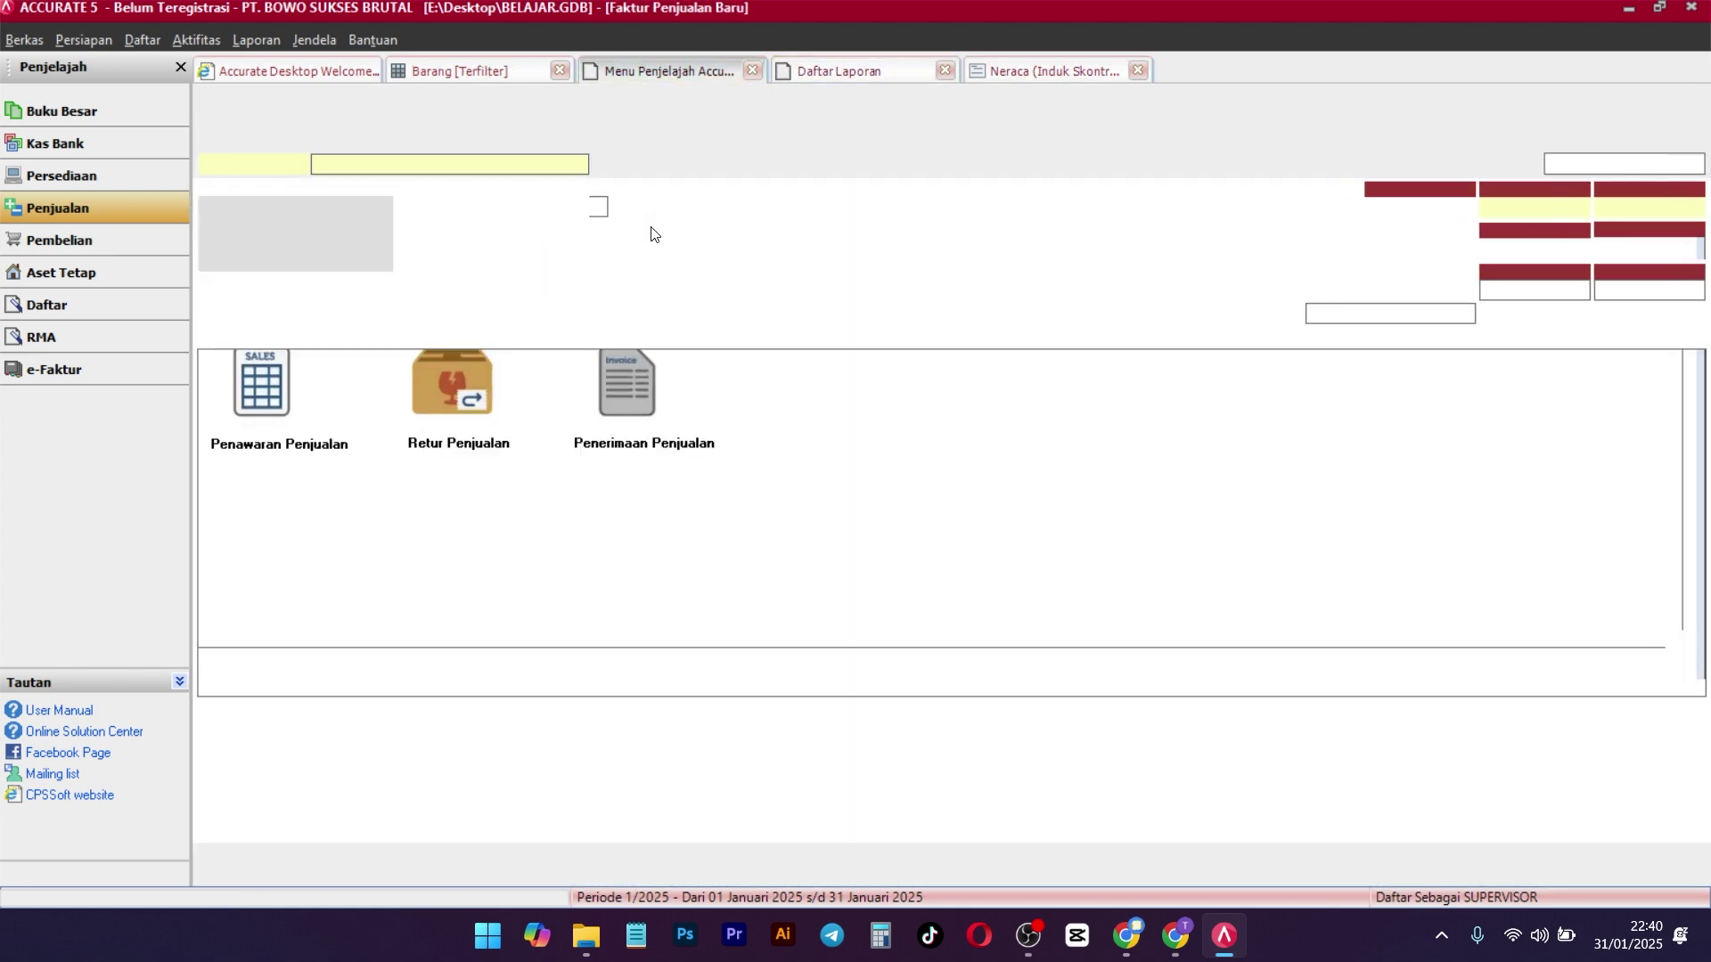
click(462, 165)
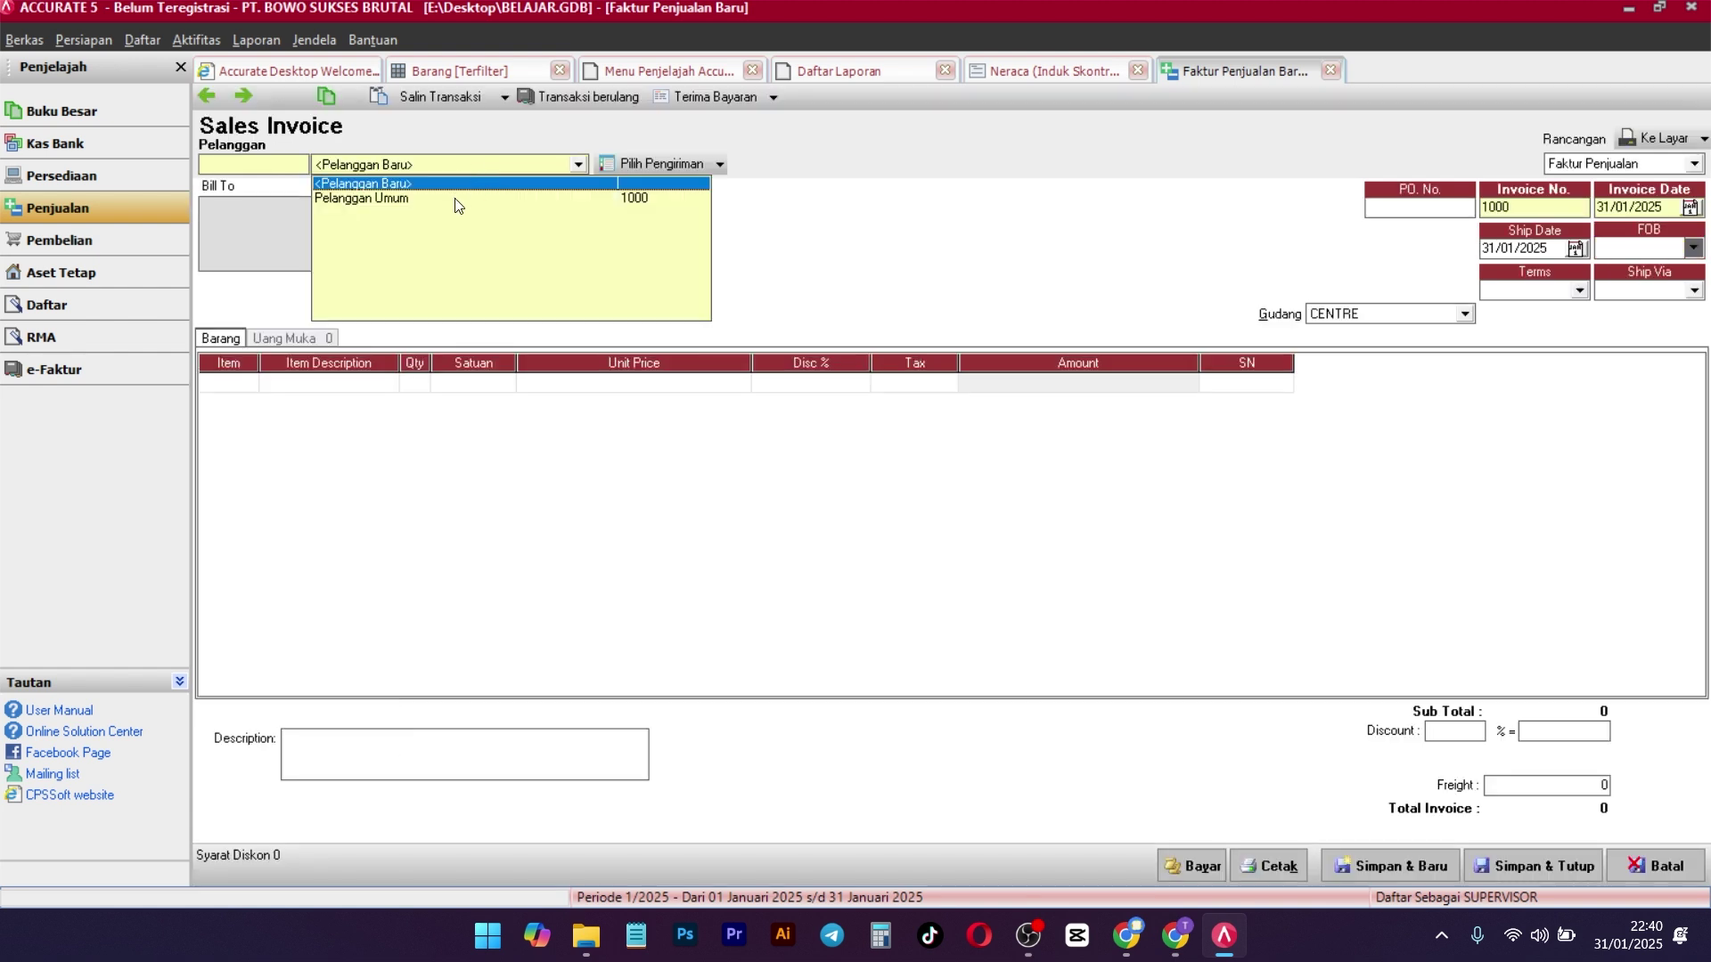
click(457, 198)
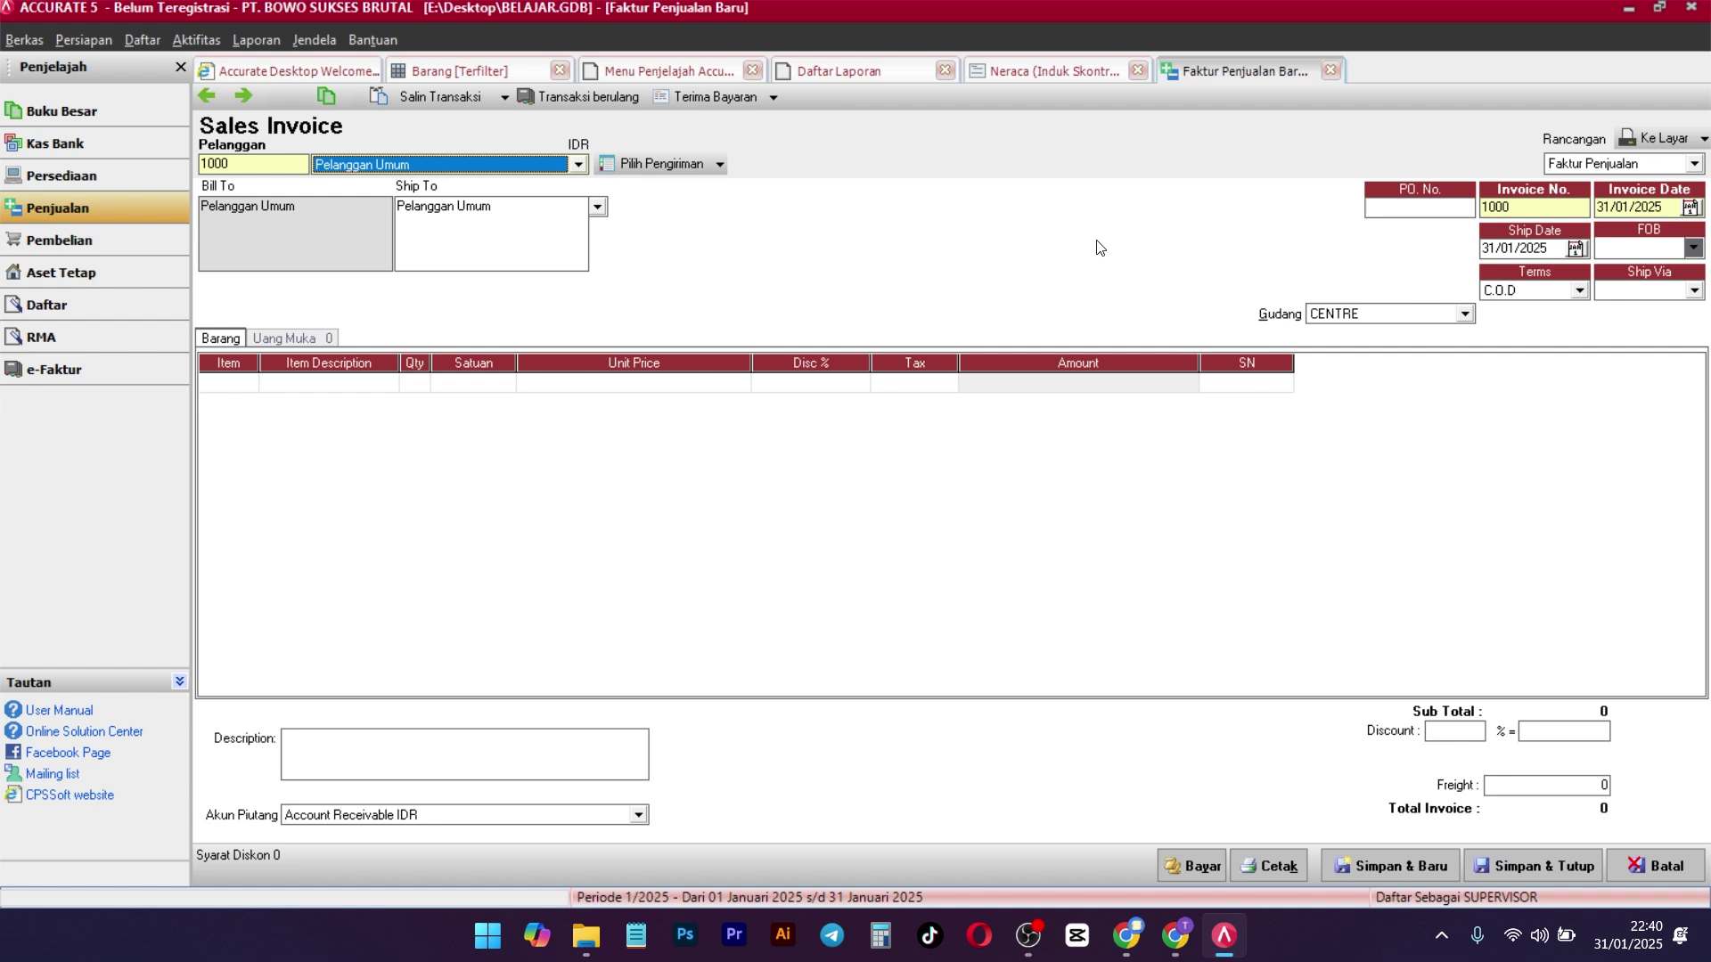
click(1530, 291)
click(1019, 294)
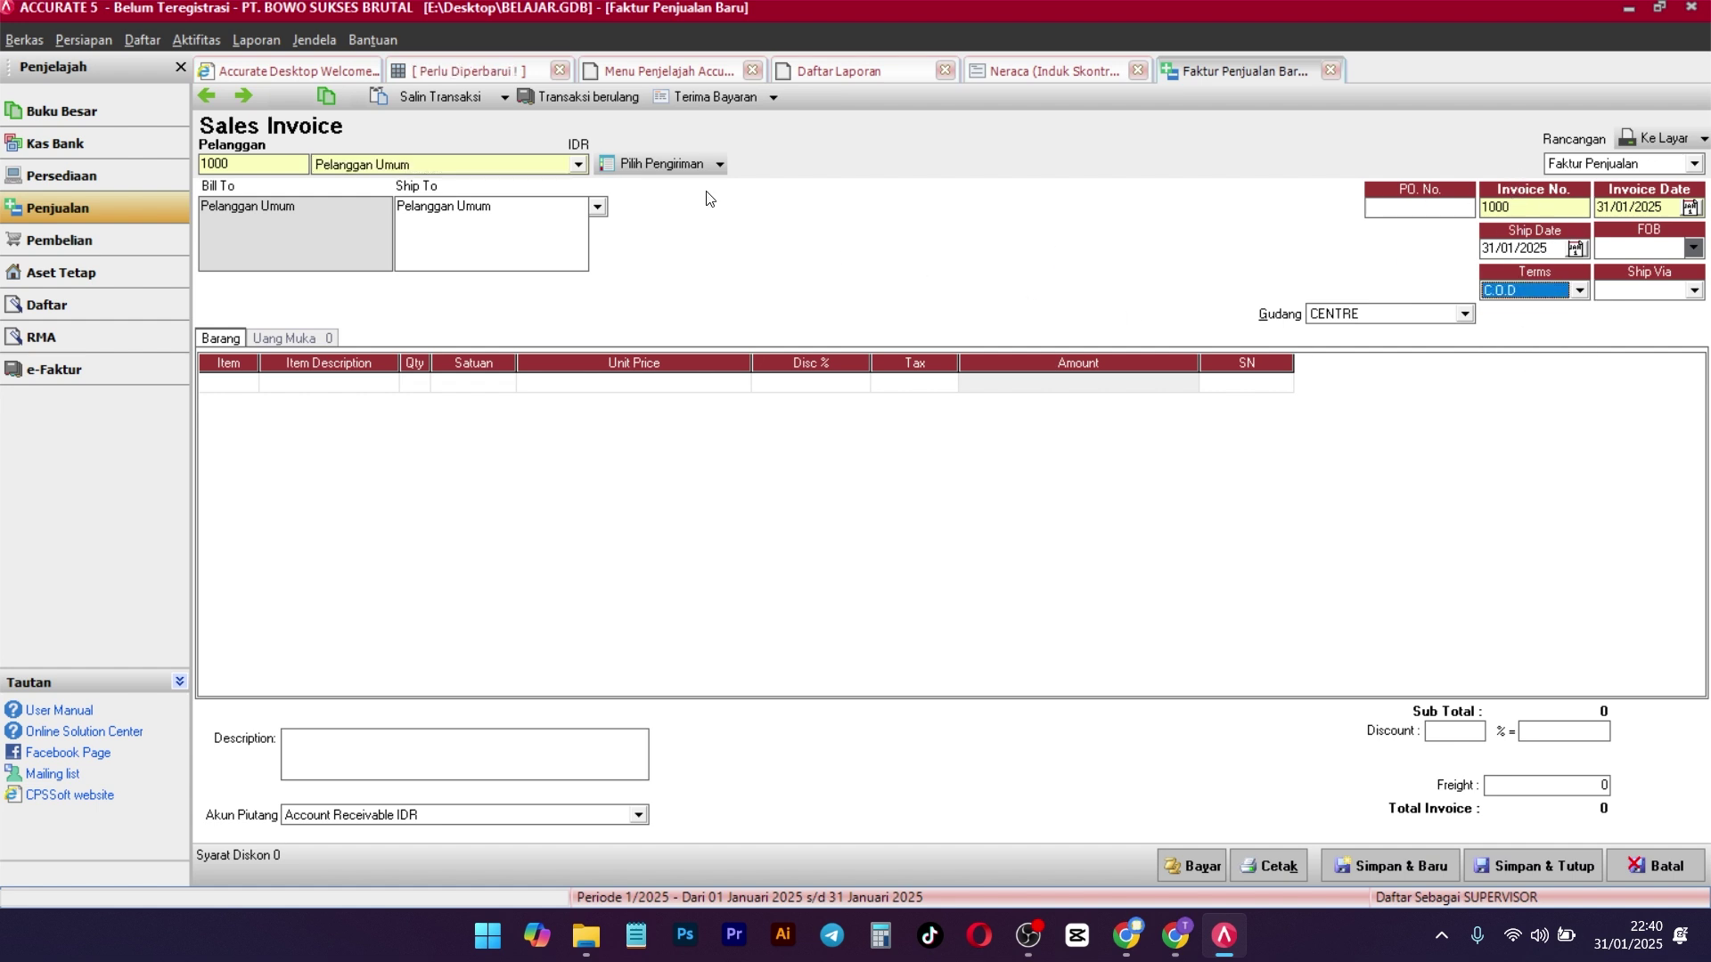
Bring the items of delivery order 1000 into the sales invoice, and view and close its print preview
click(699, 166)
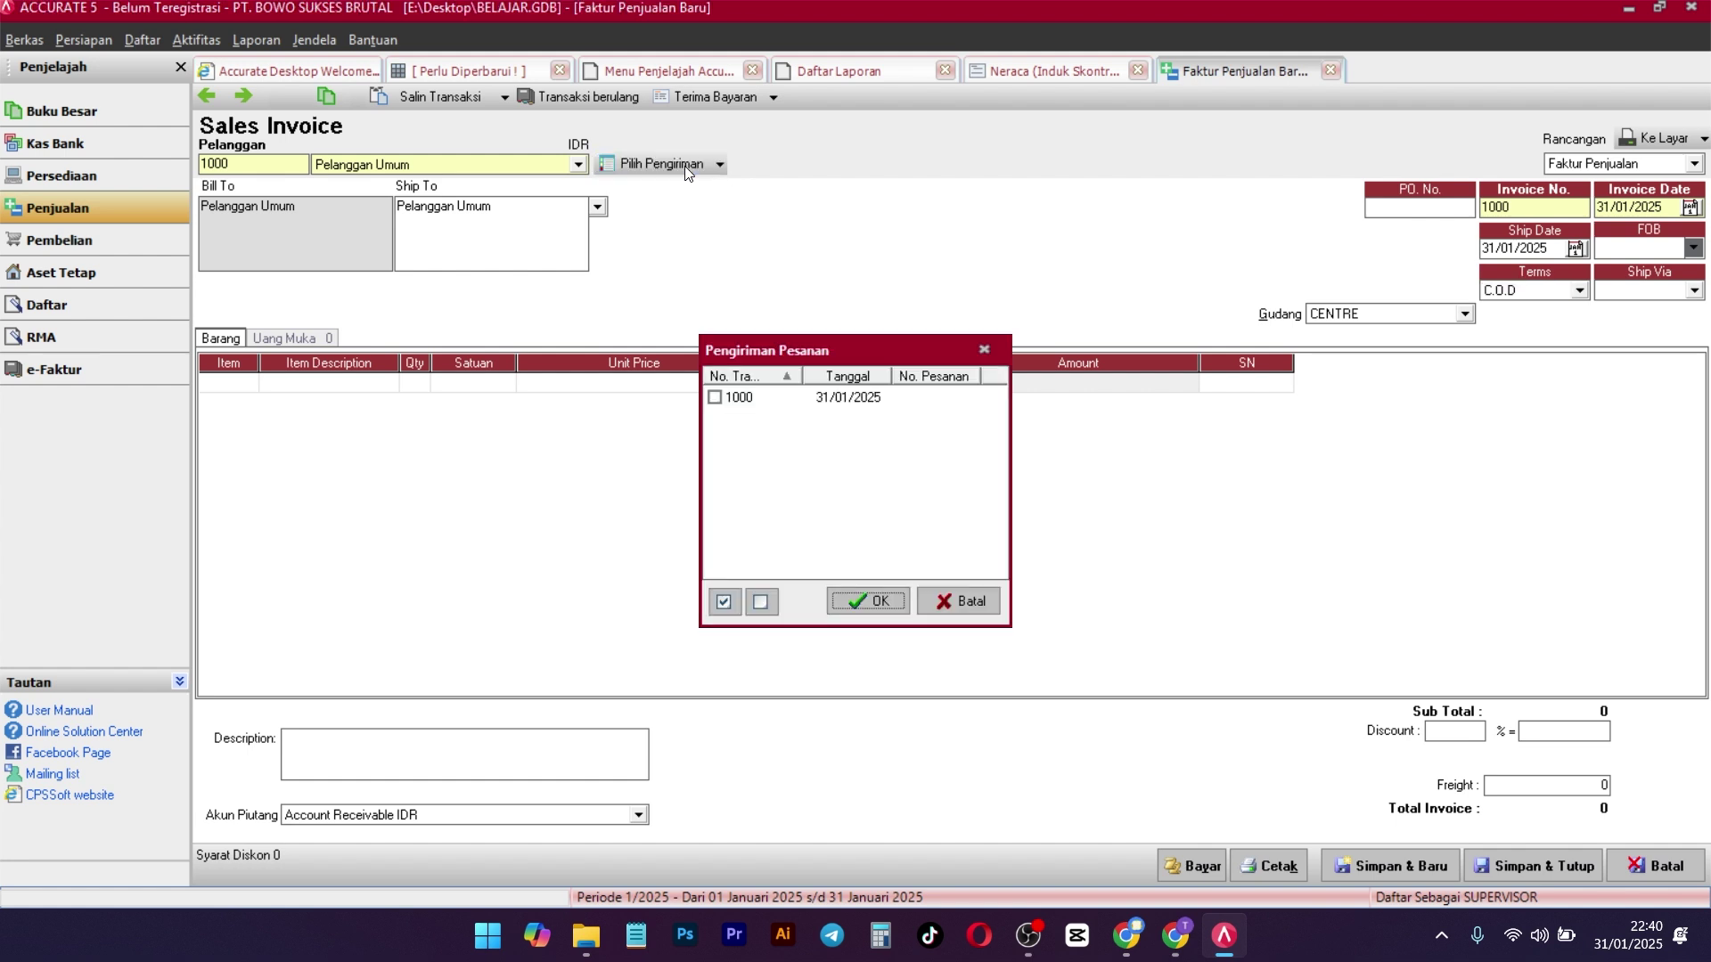
click(878, 600)
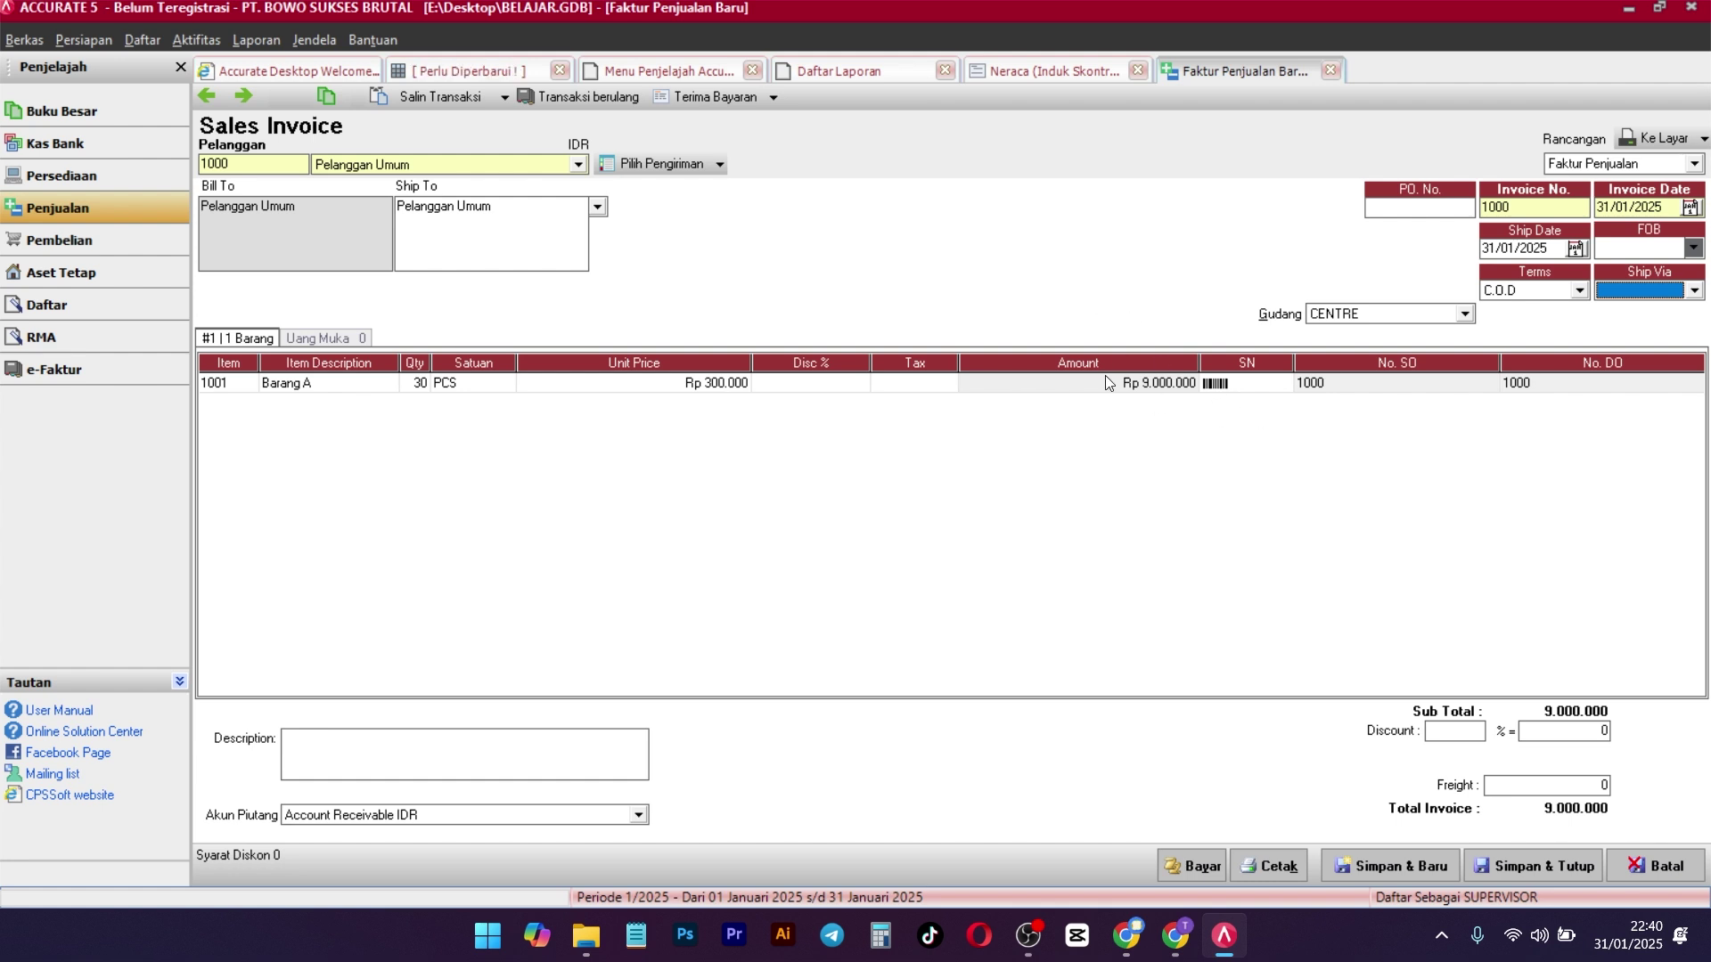
click(1634, 136)
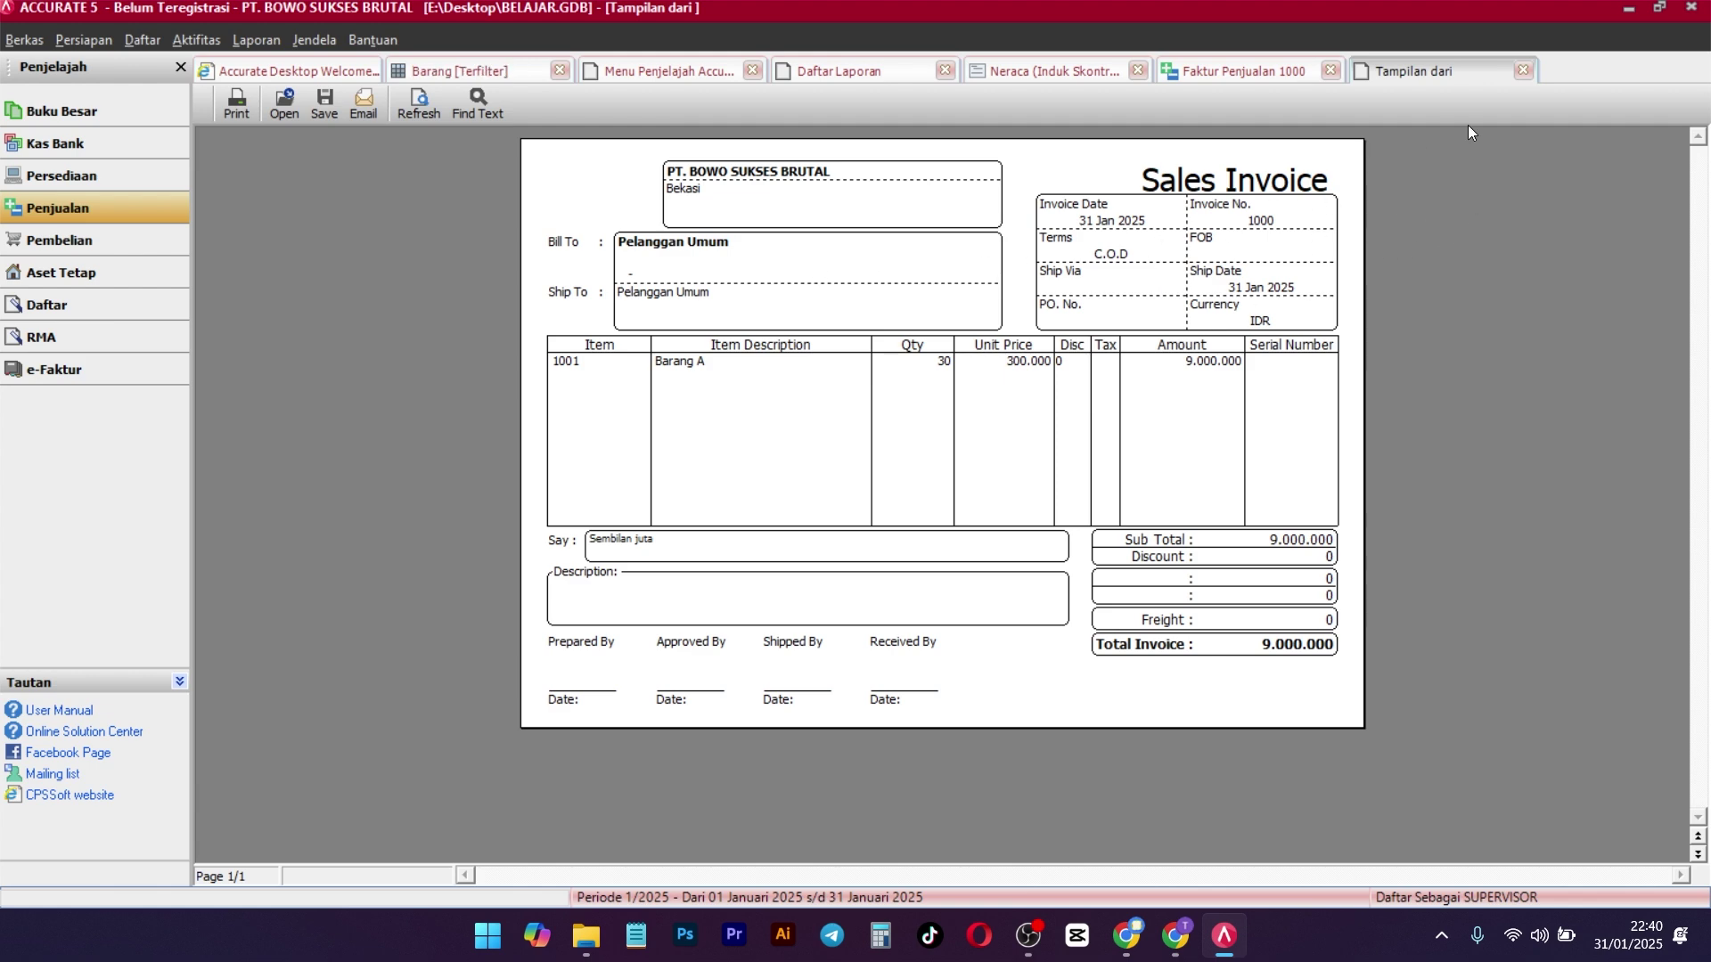
click(1524, 70)
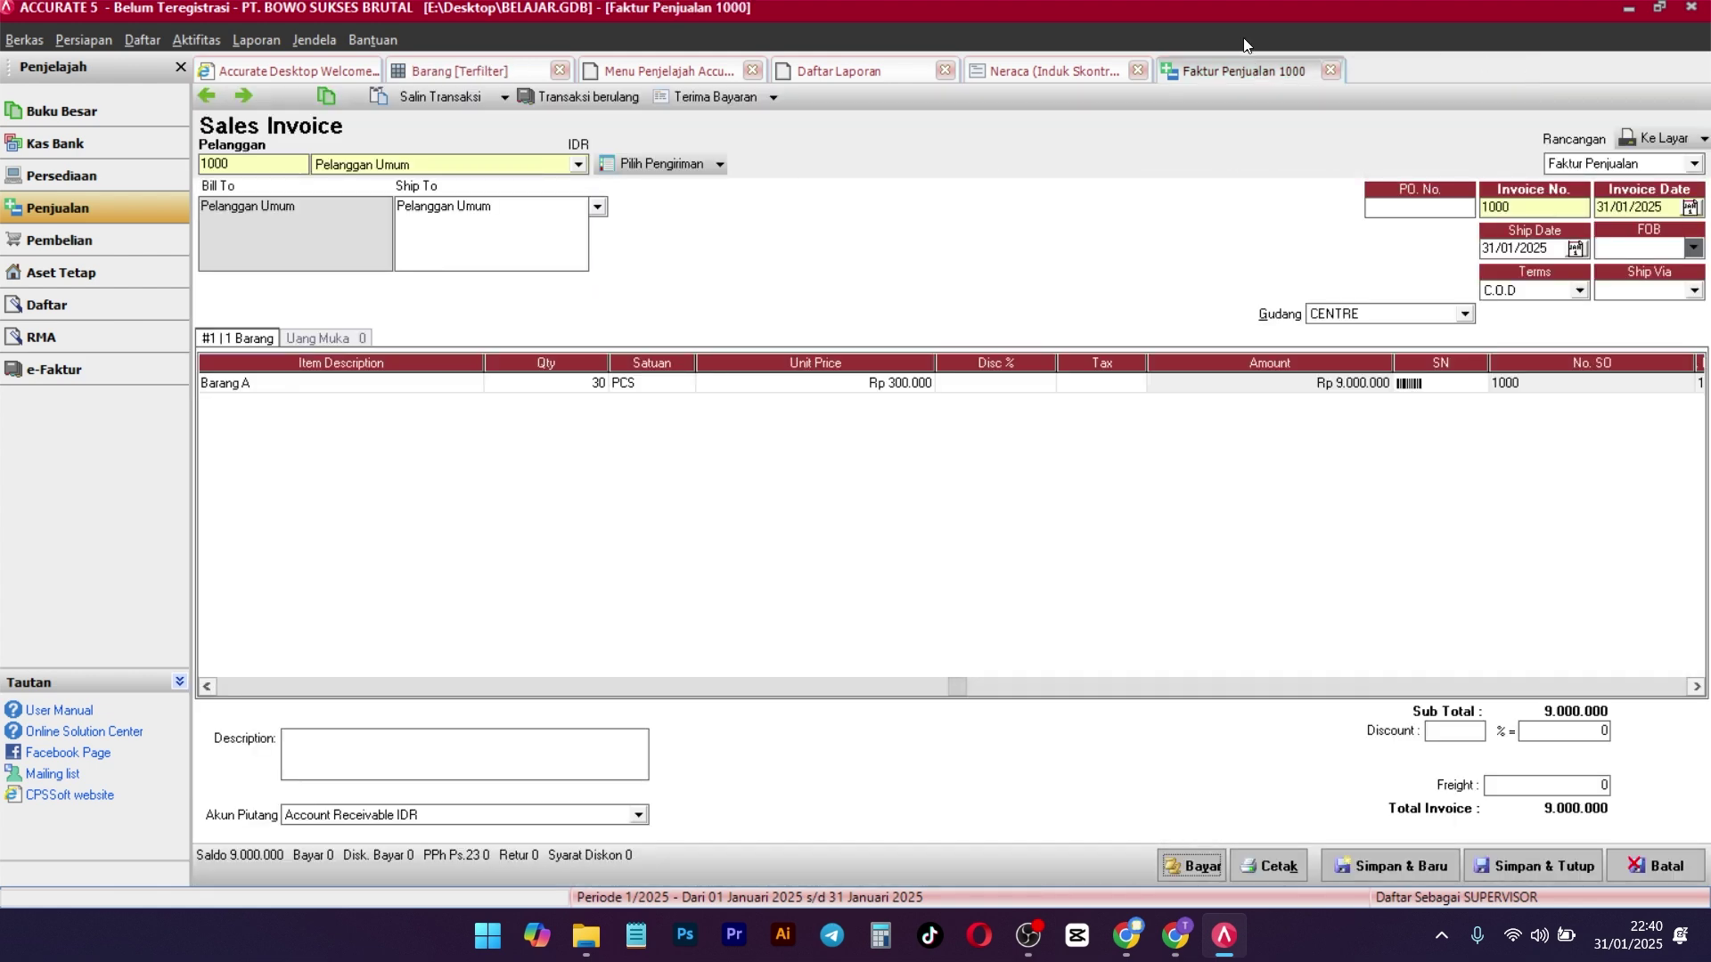
Display the Faktur Belum Lunas report from the Akun Piutang & Pelanggan category with its default parameters
click(1022, 66)
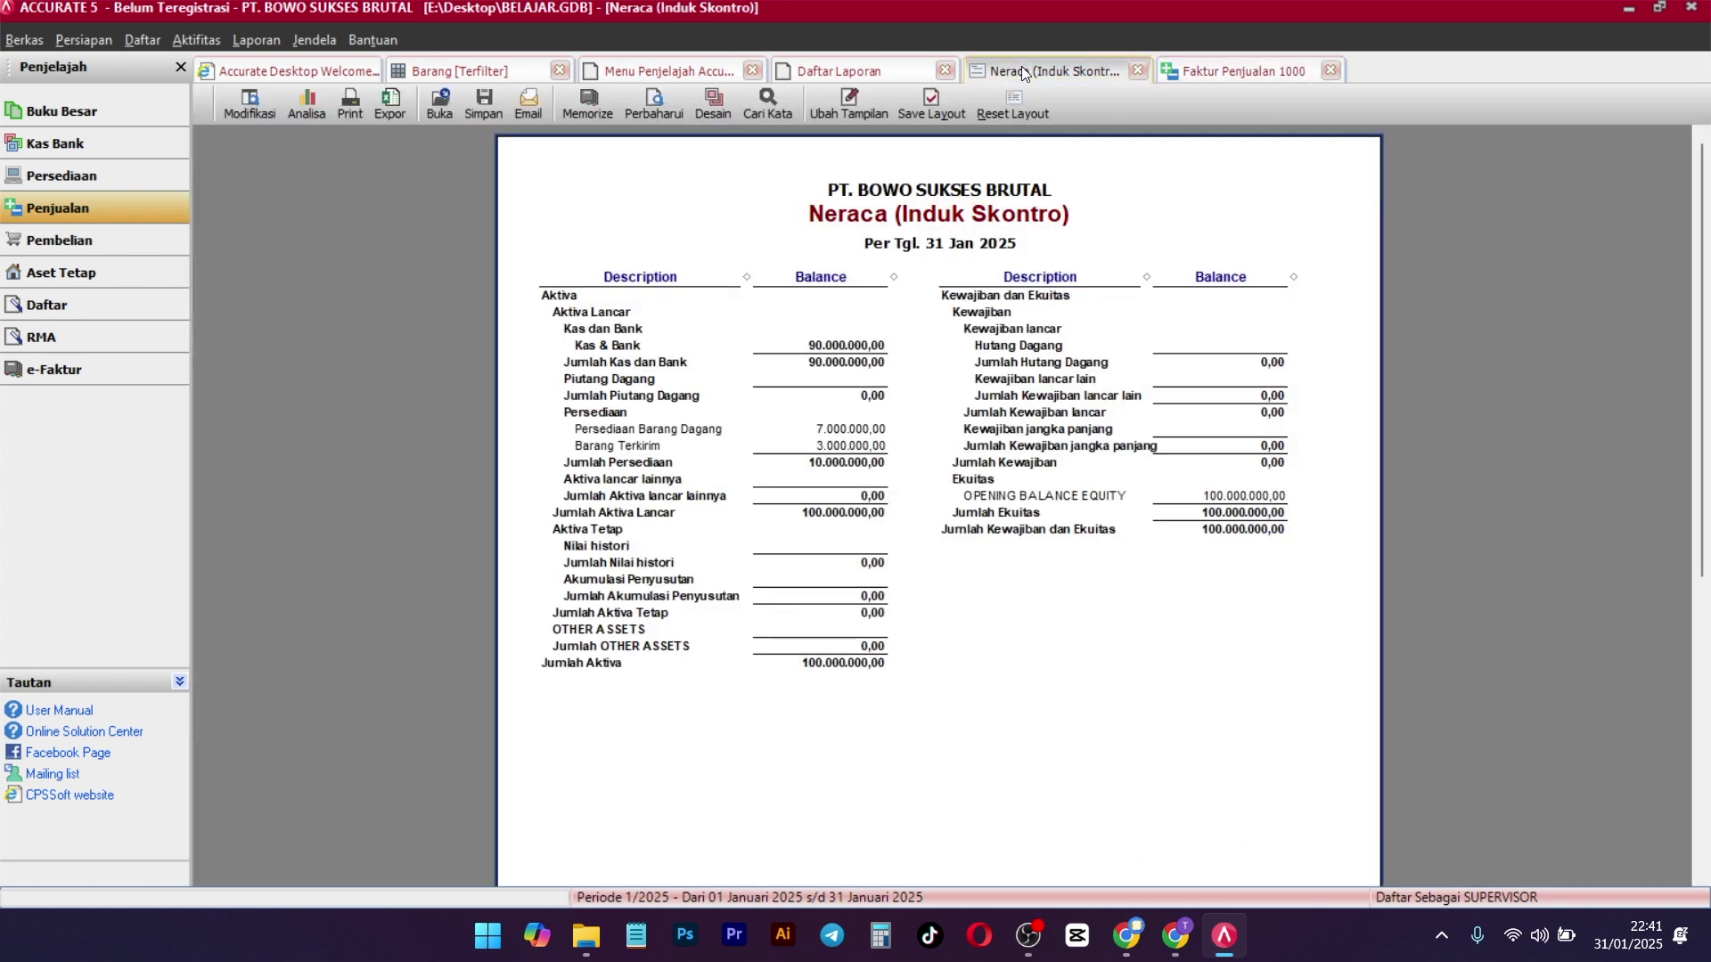
click(836, 70)
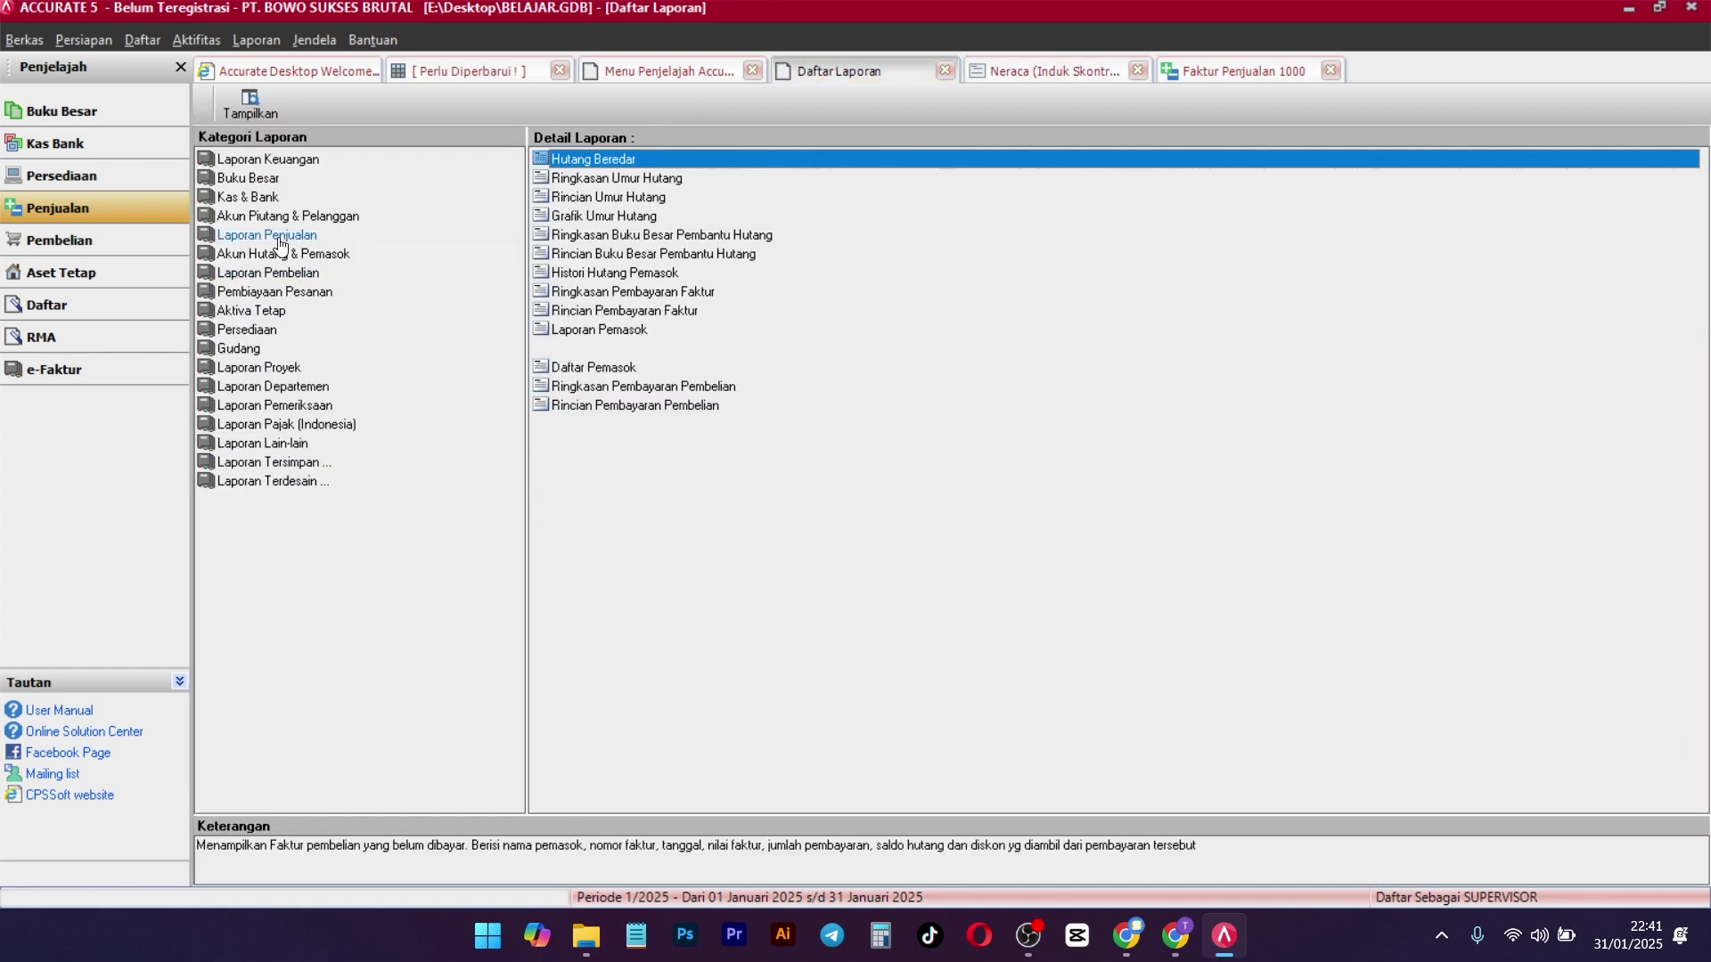
click(276, 215)
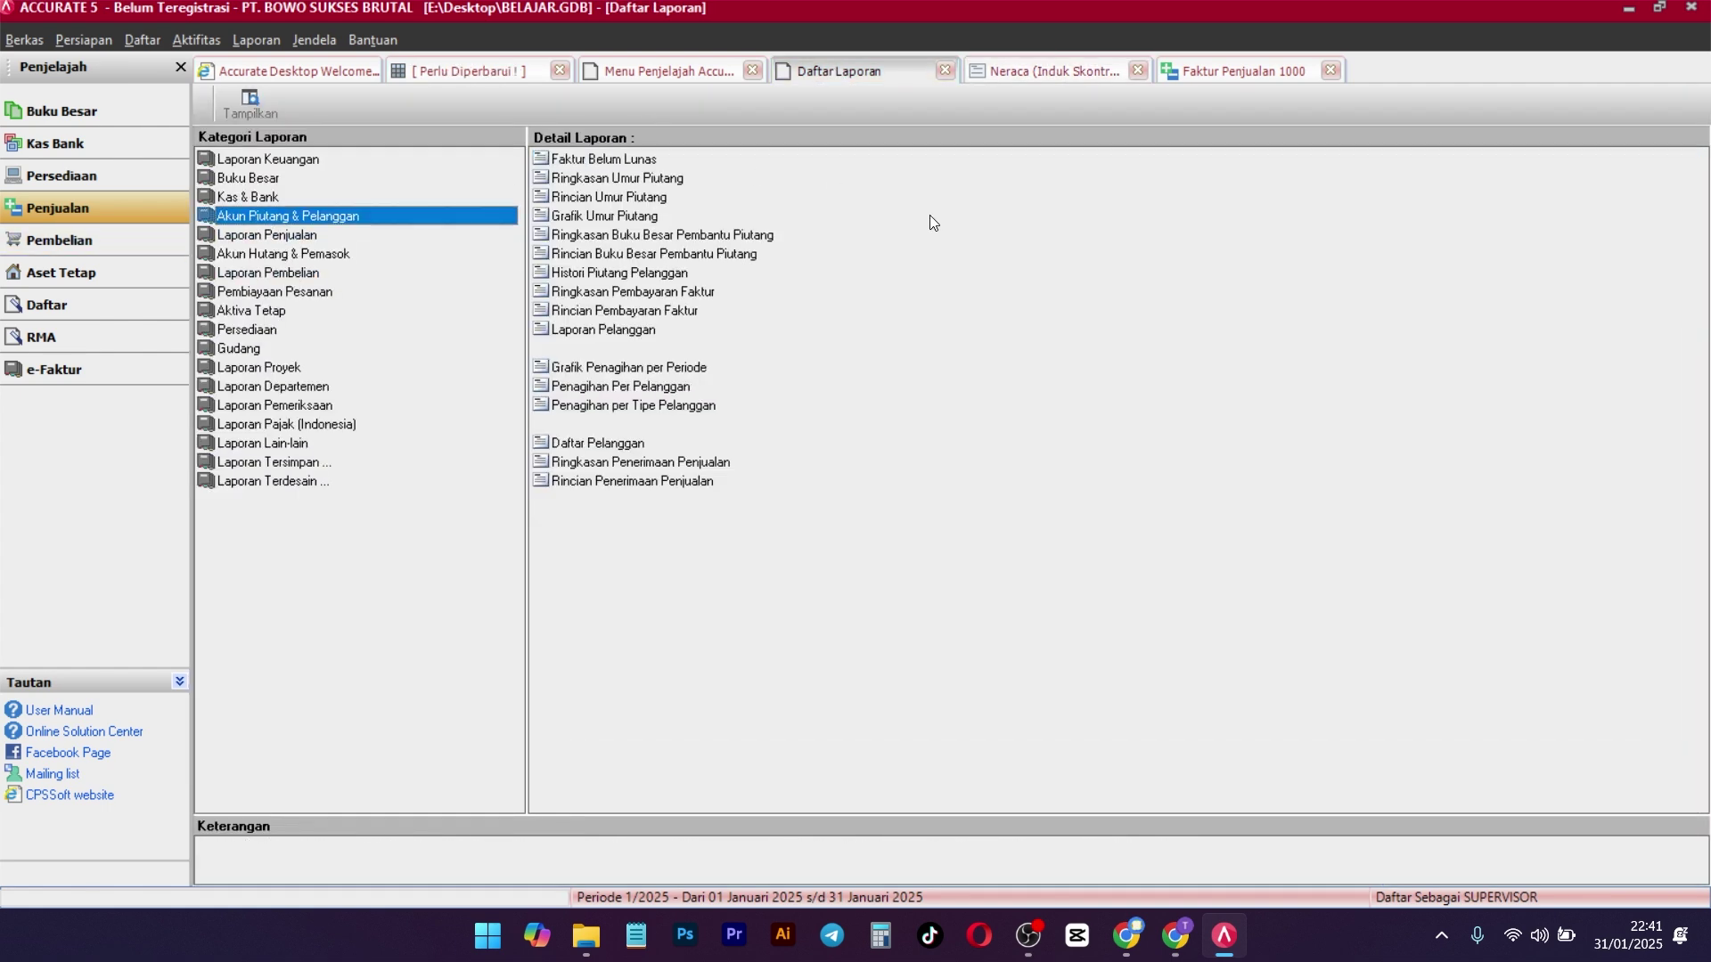
click(584, 159)
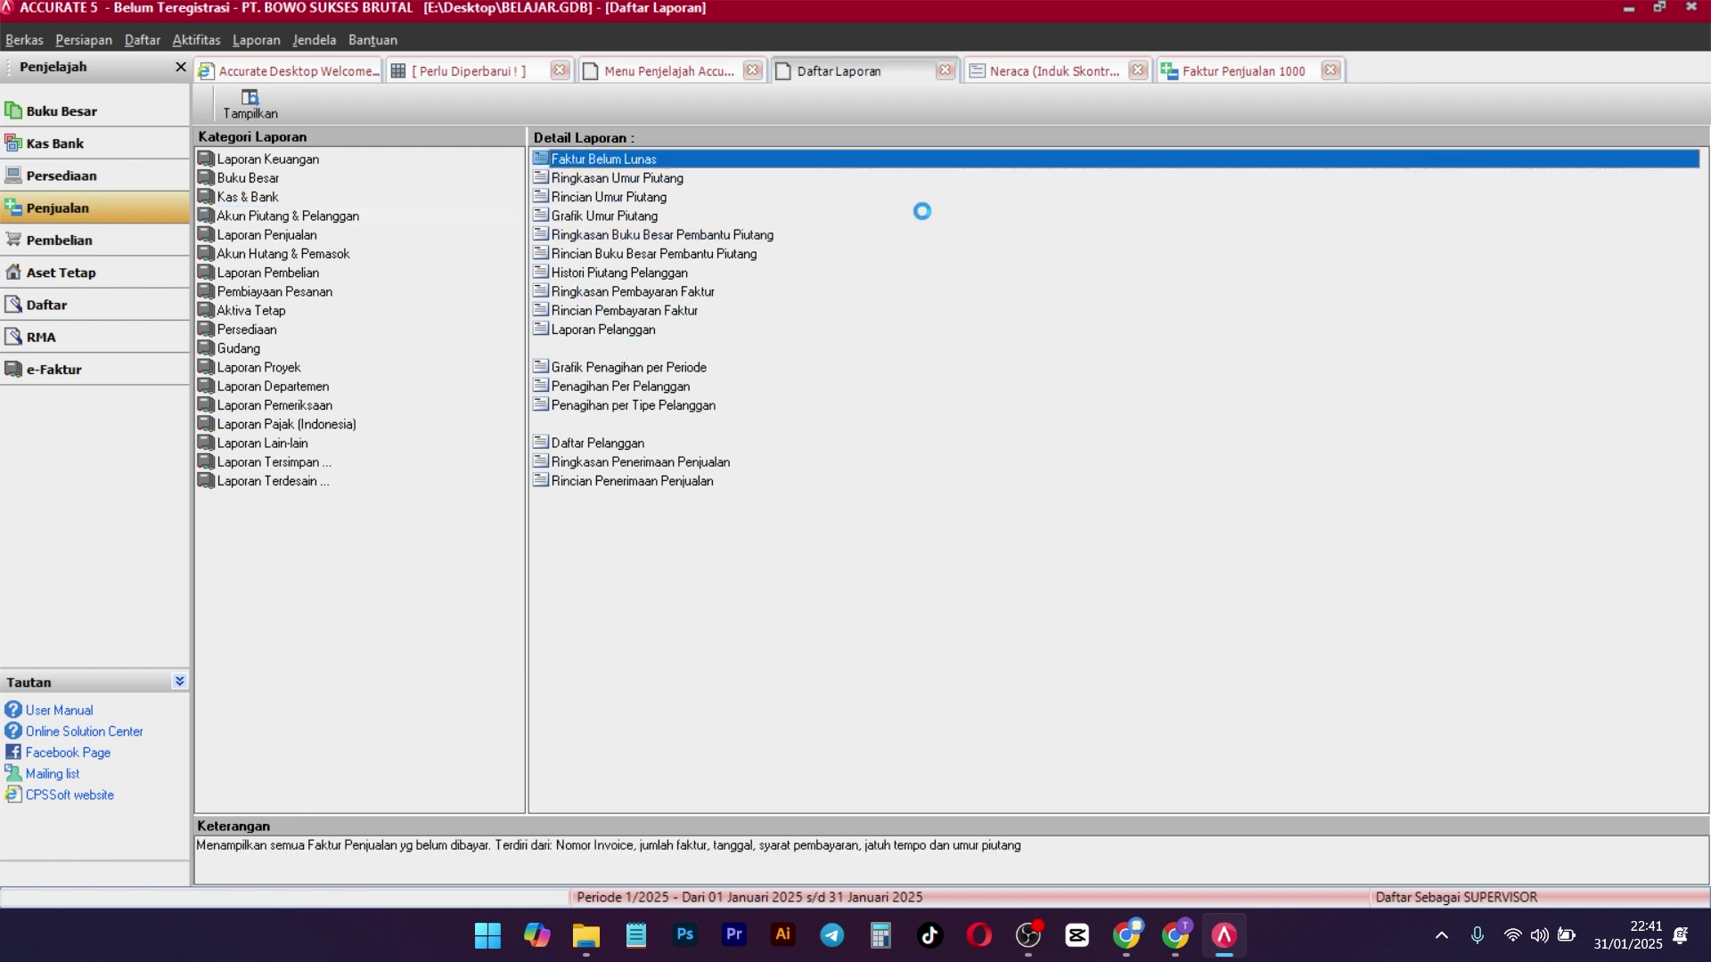
double_click(604, 159)
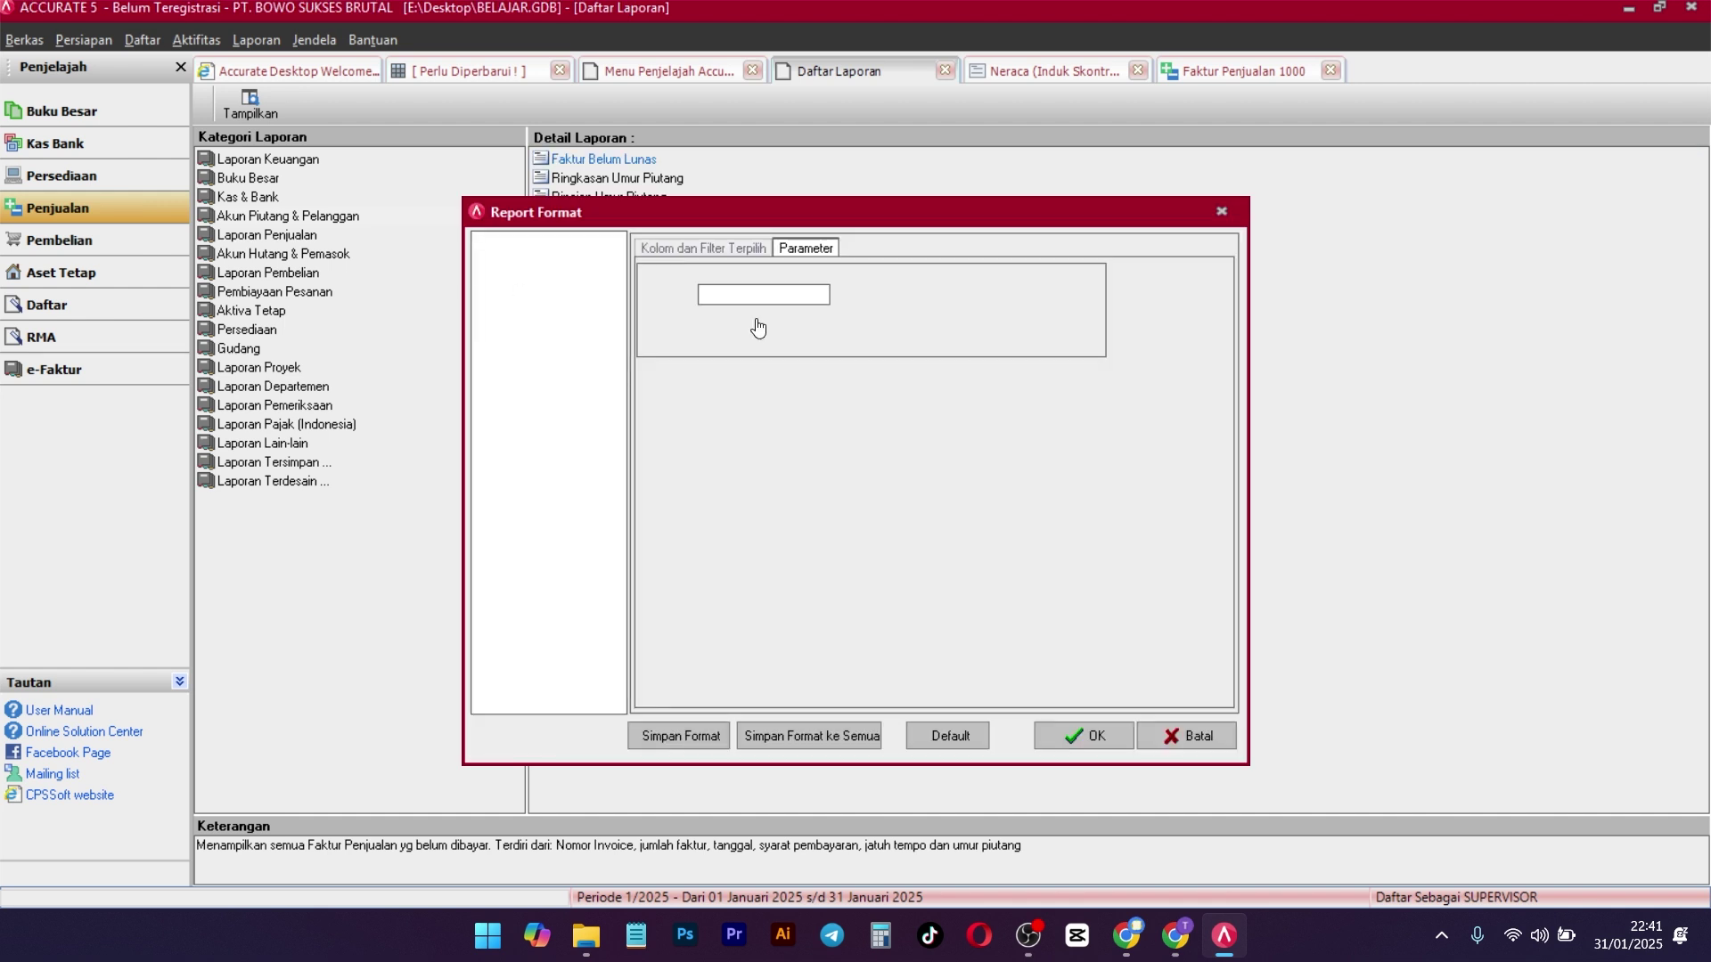
click(1081, 739)
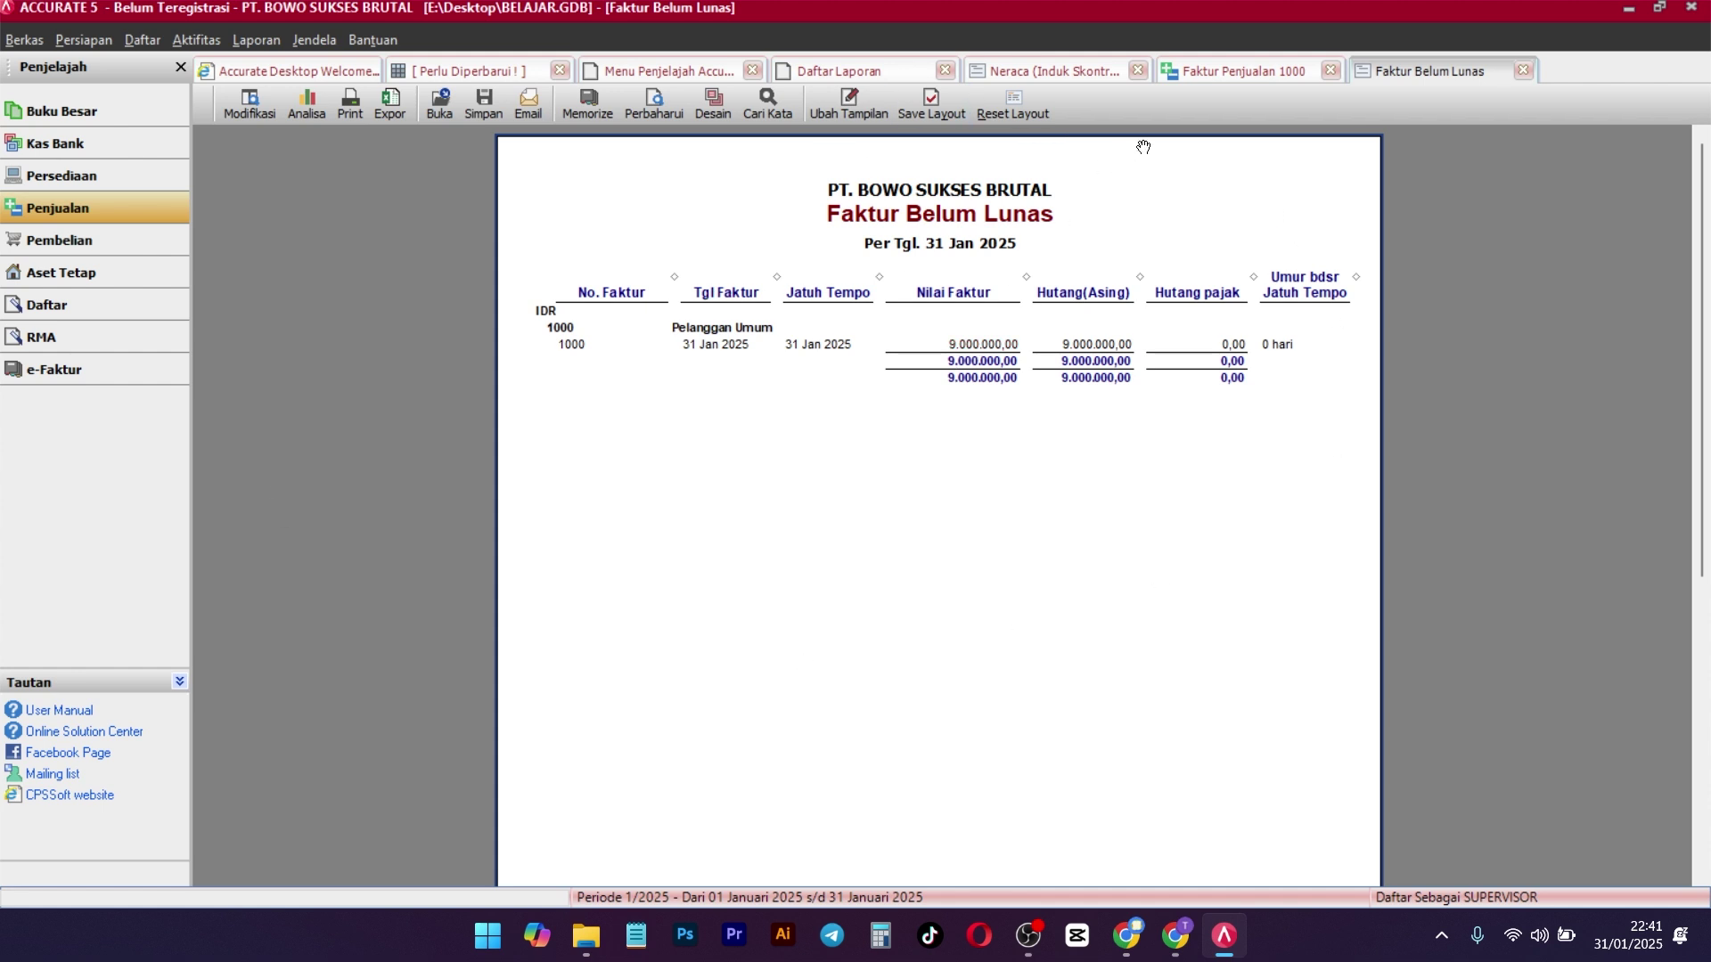
Start a new customer receipt from Pelanggan Umum with Kas Besar as the receiving bank account
click(1206, 64)
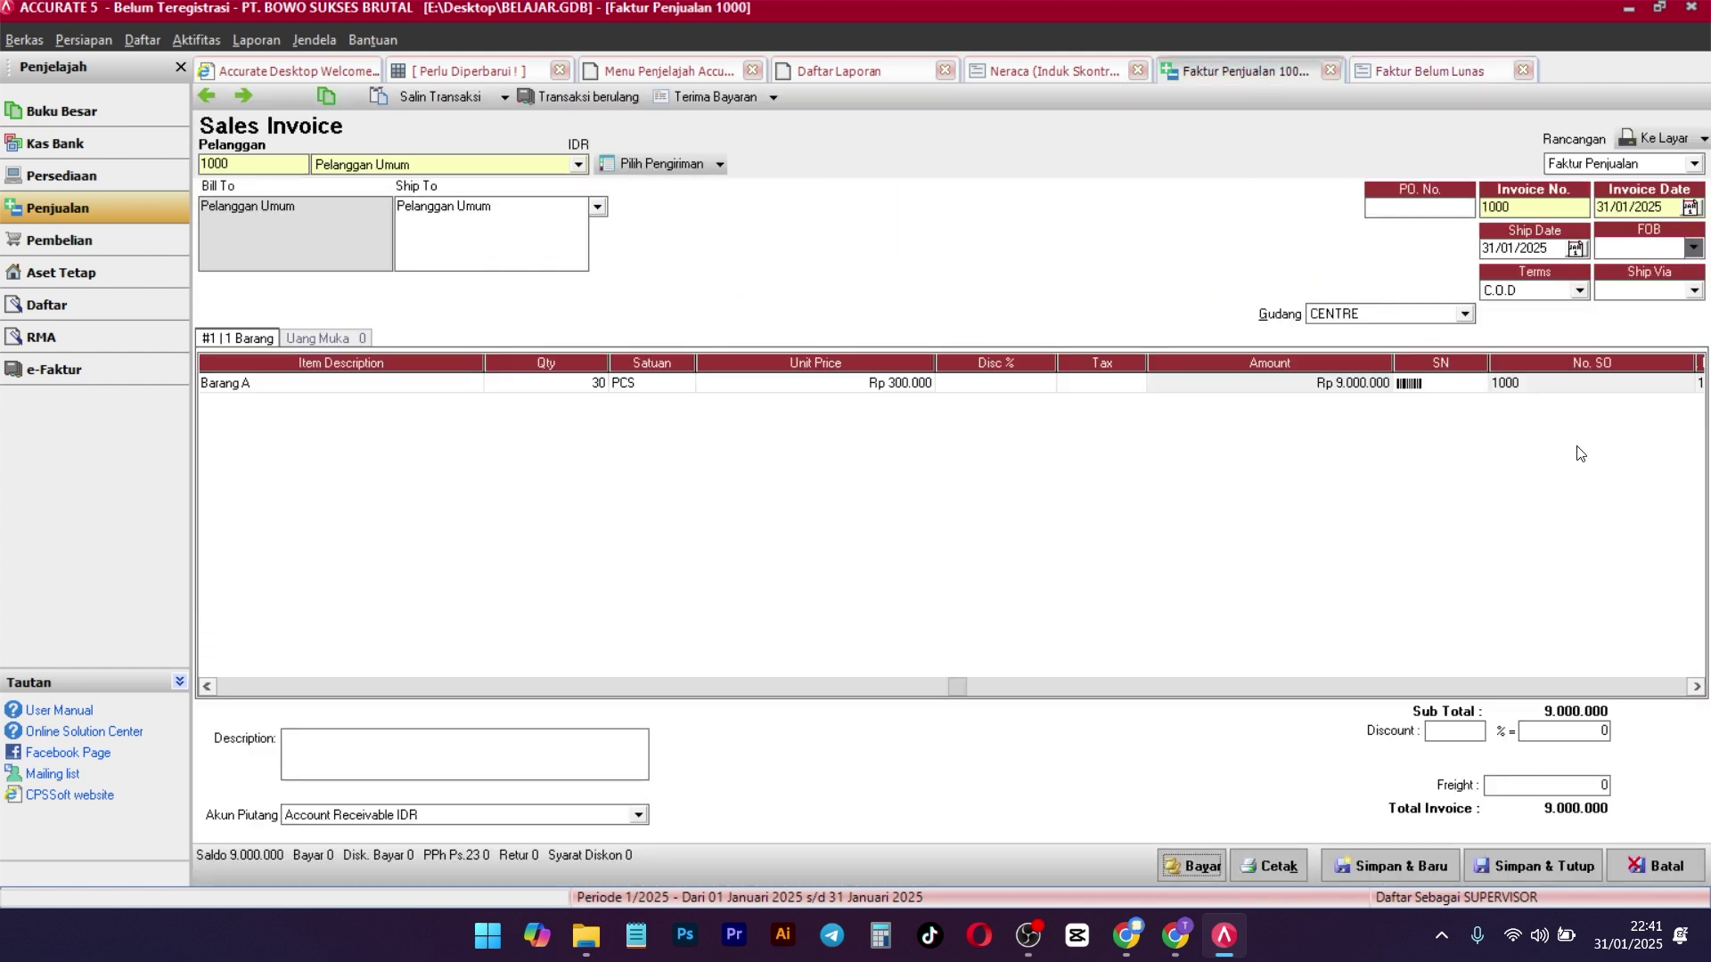
click(48, 219)
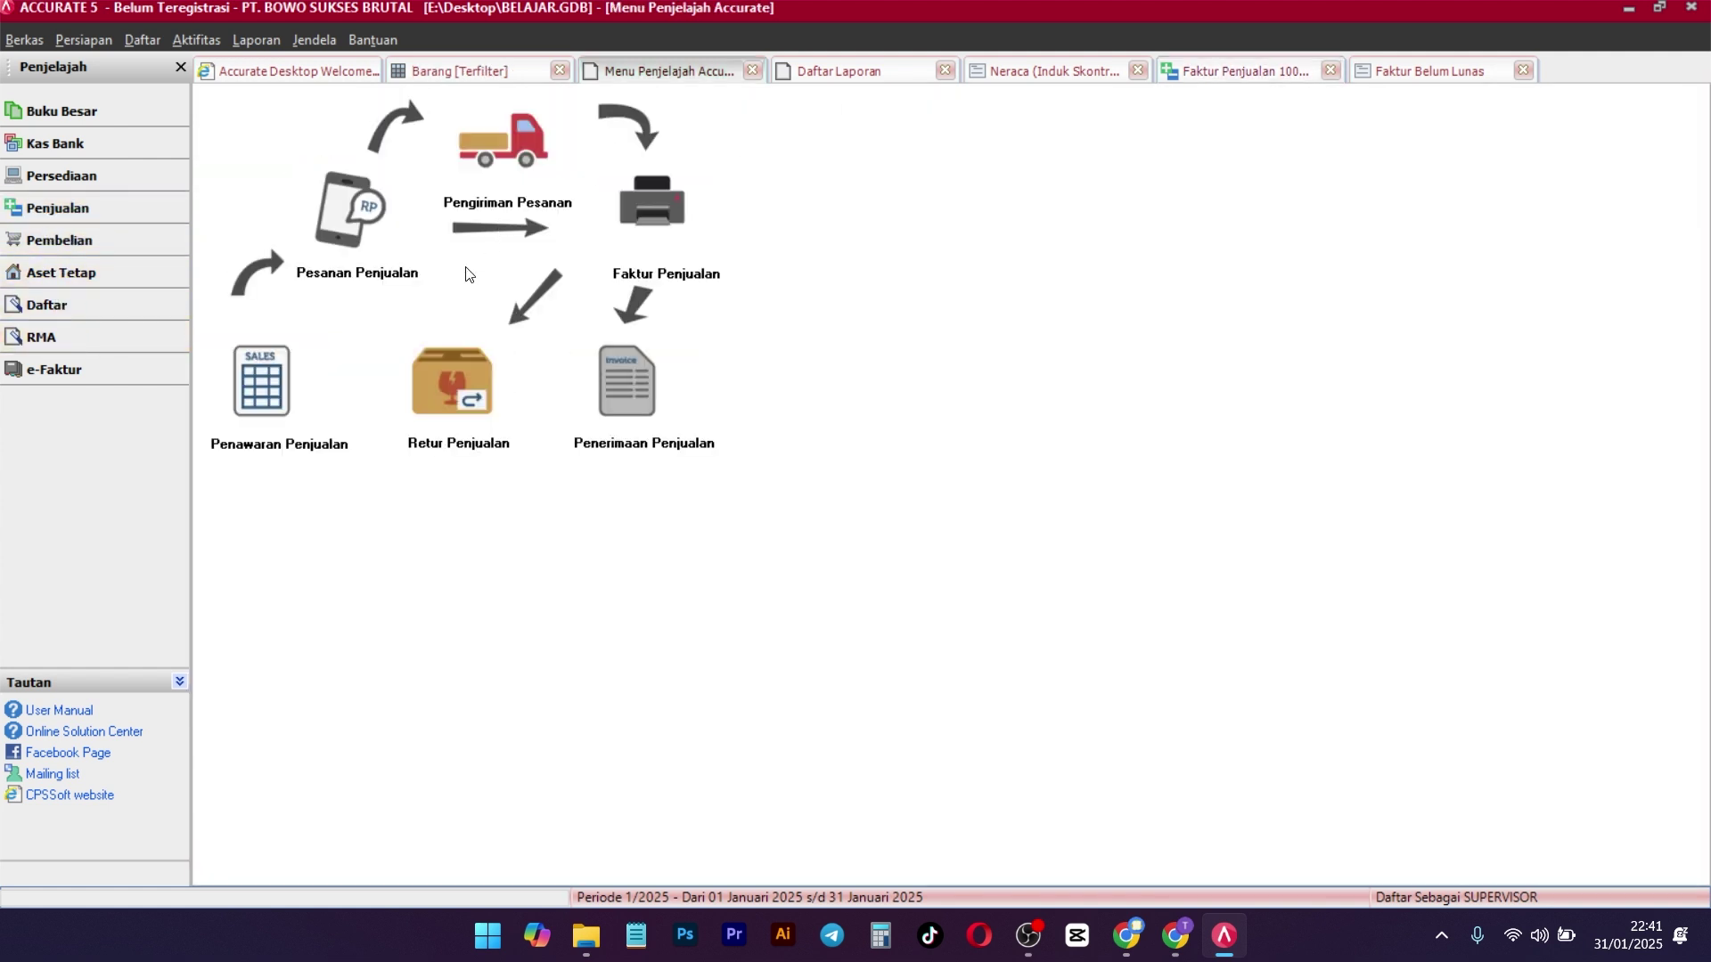
click(658, 388)
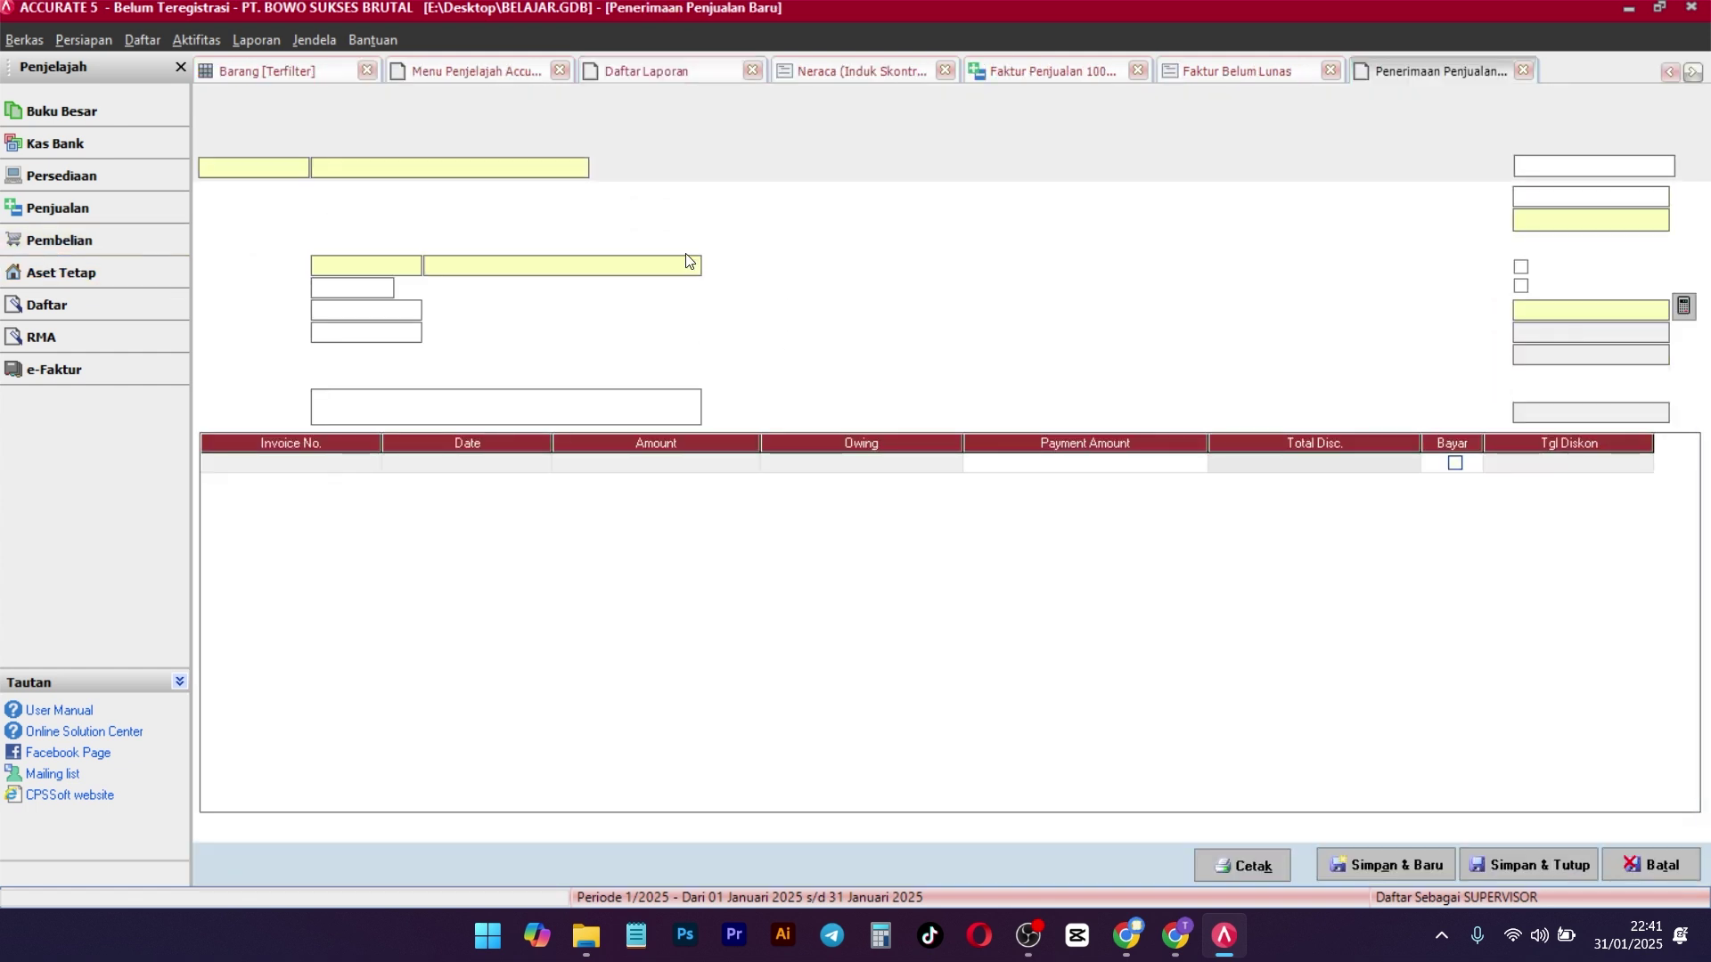
click(488, 176)
click(454, 188)
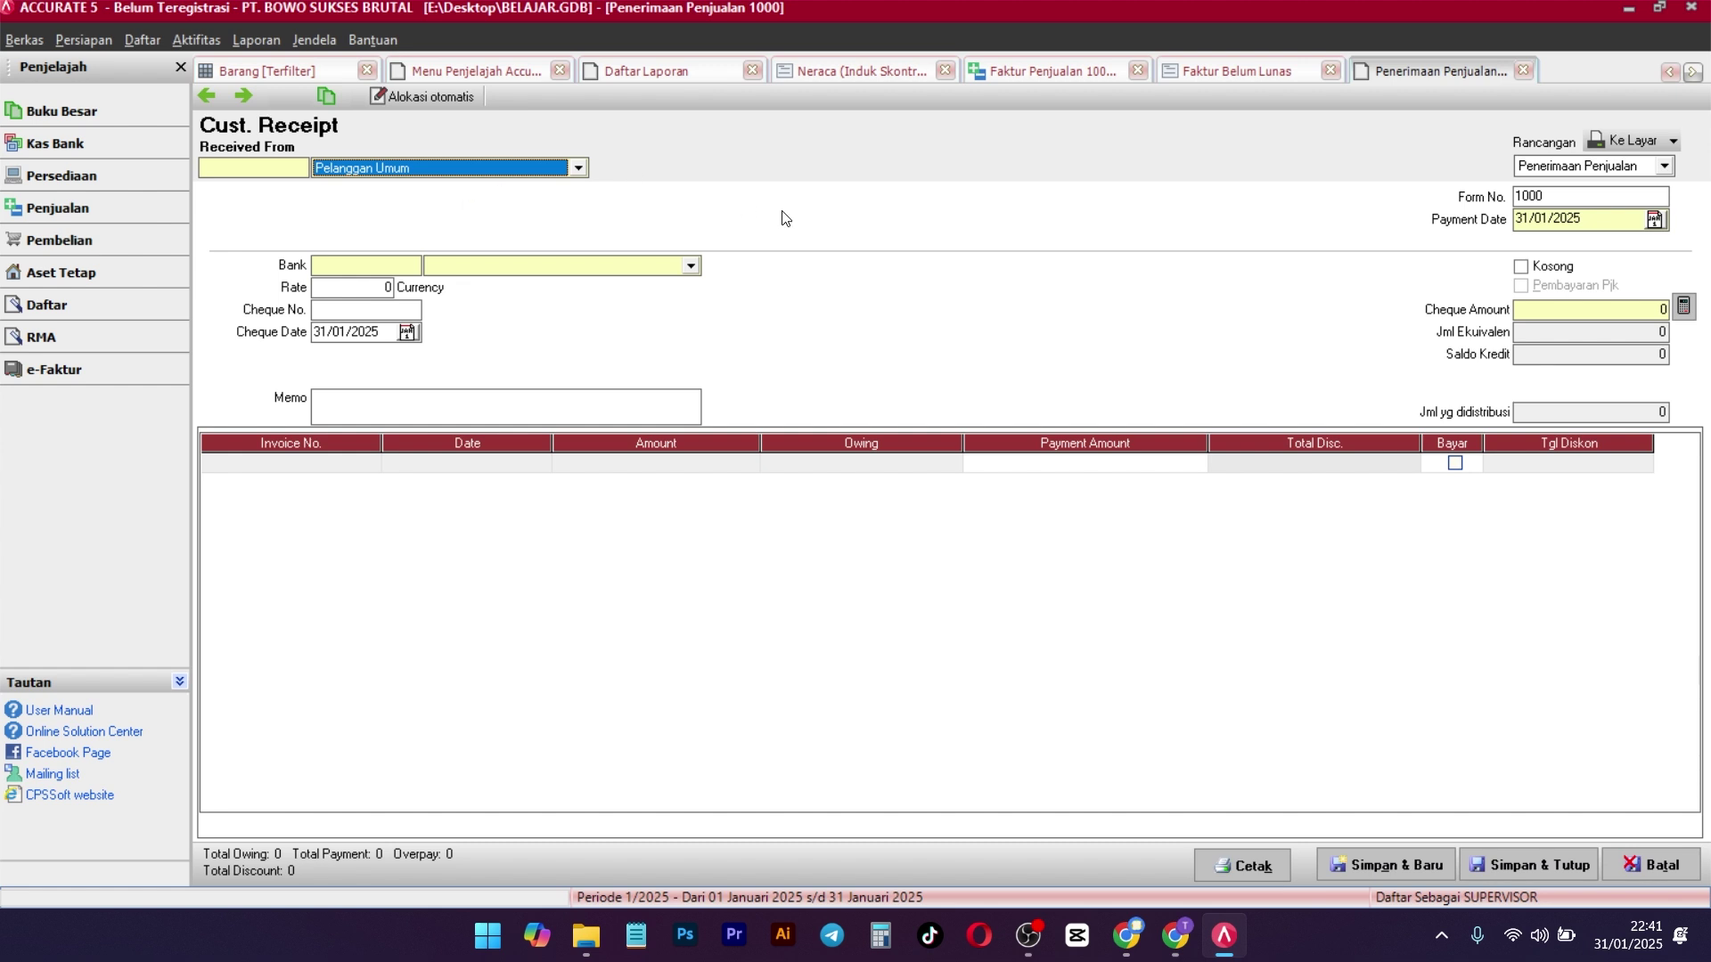
click(662, 272)
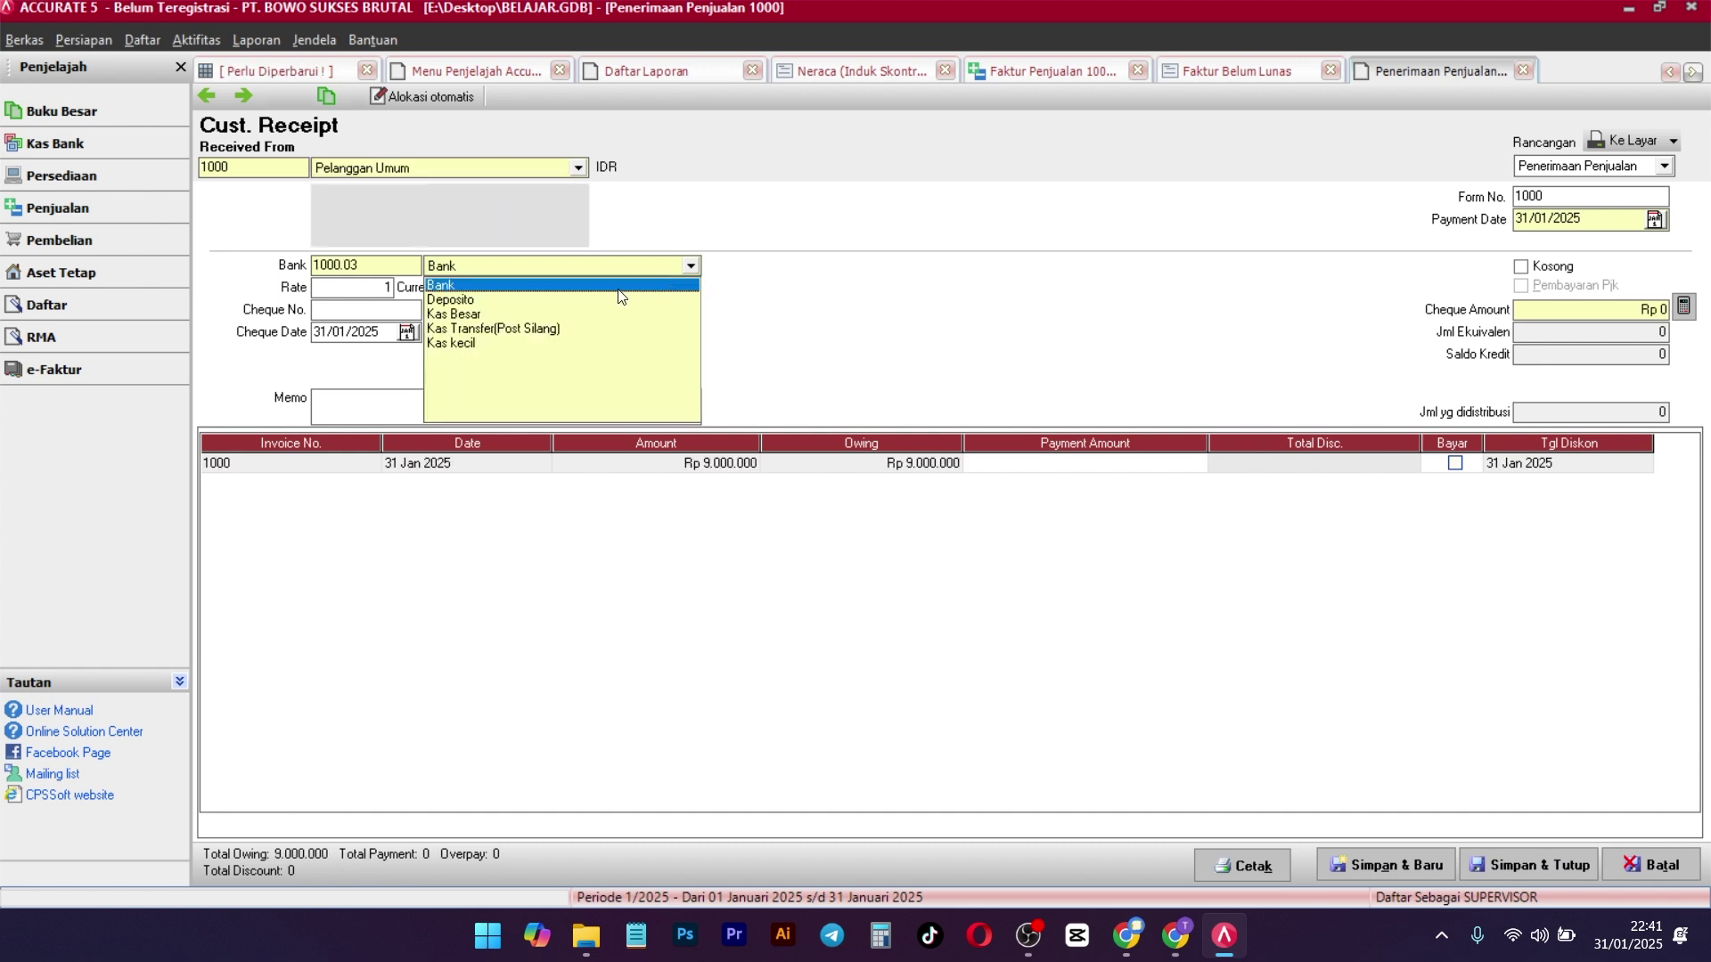
click(516, 317)
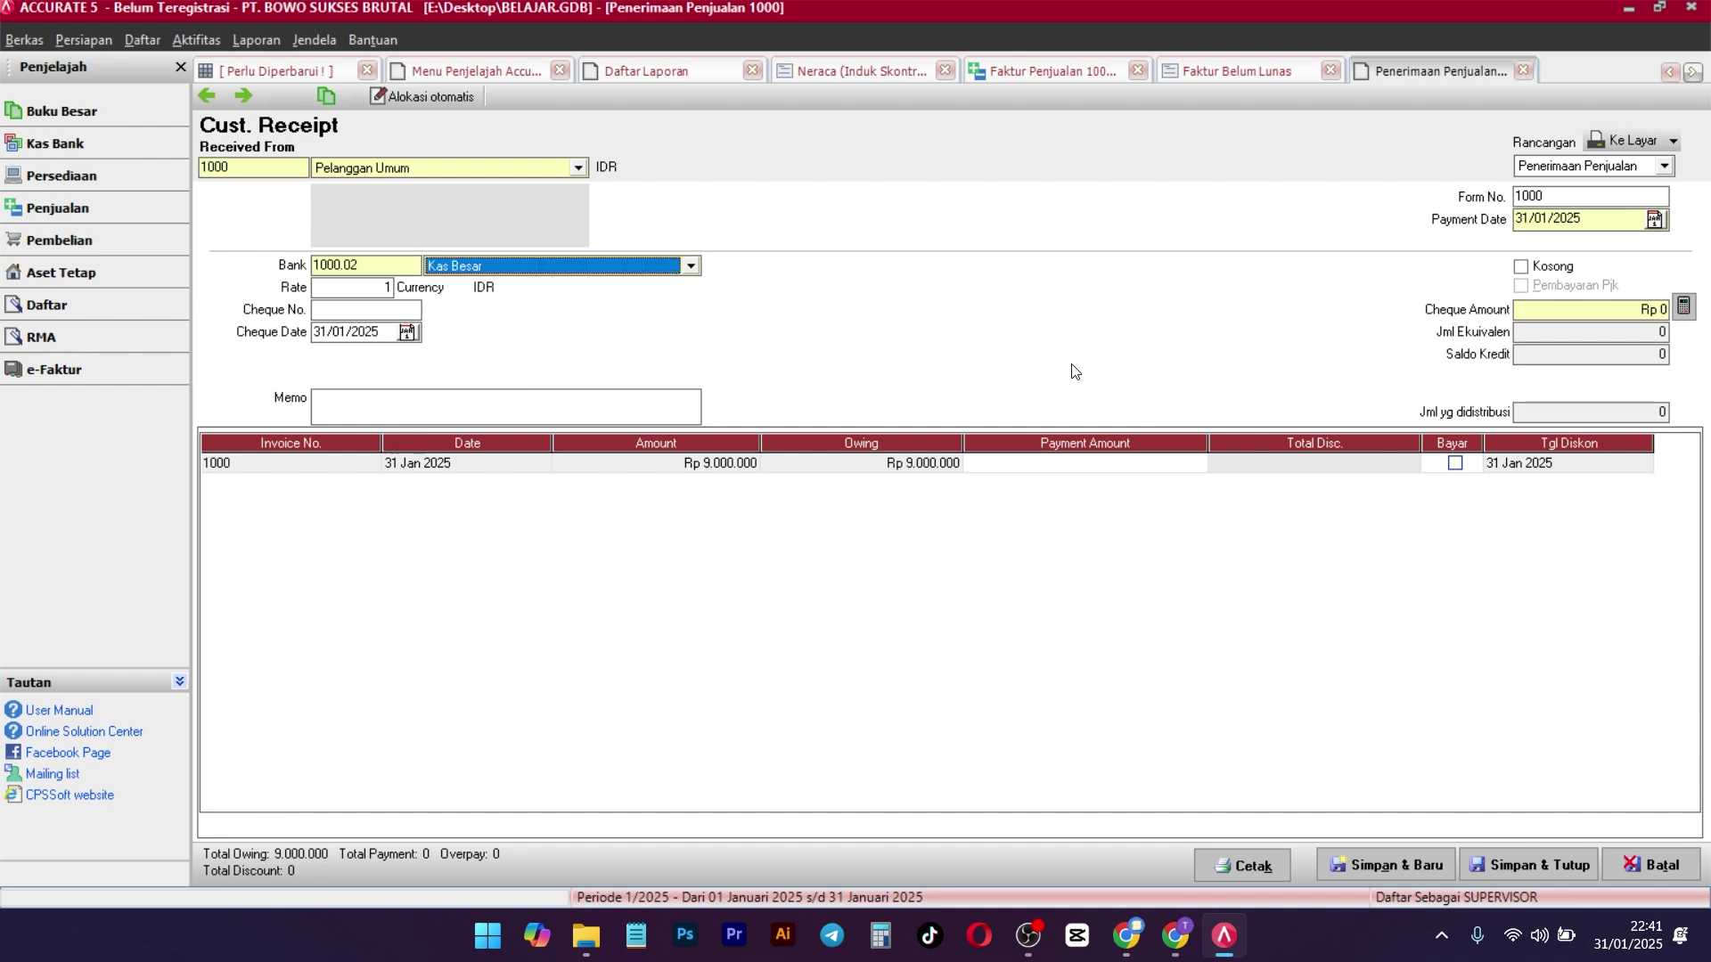
Mark invoice 1000 for full payment of Rp 9.000.000, and save and close the customer receipt
click(1455, 463)
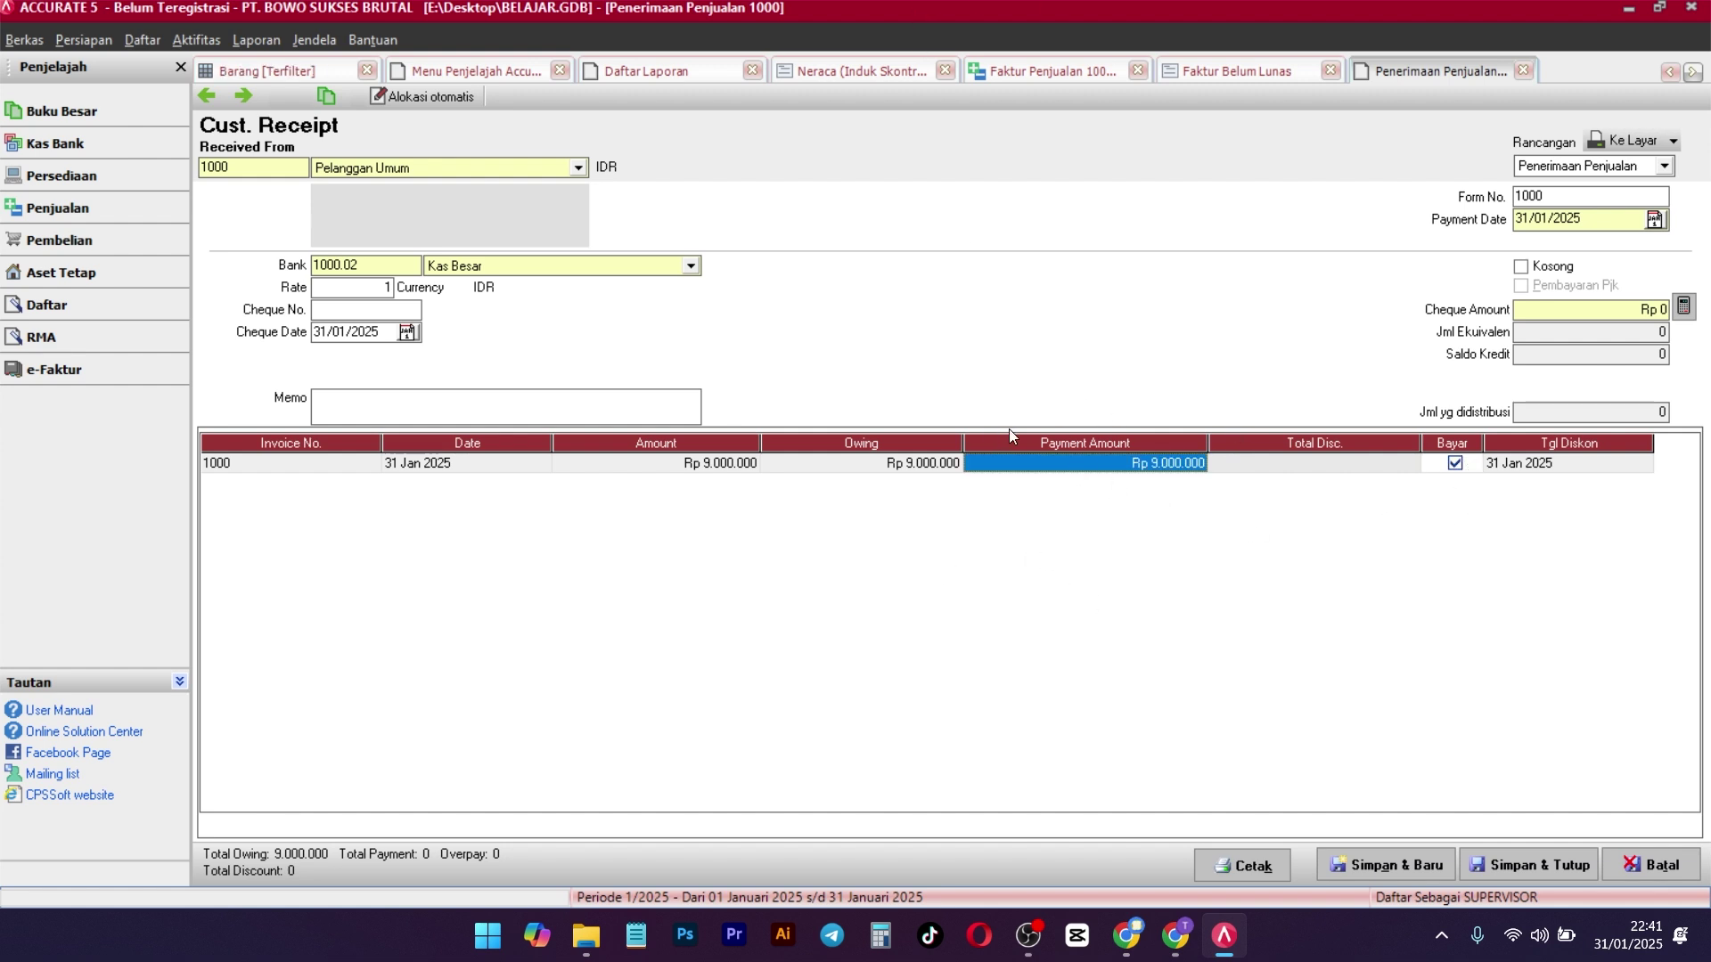
click(1485, 865)
key(Return)
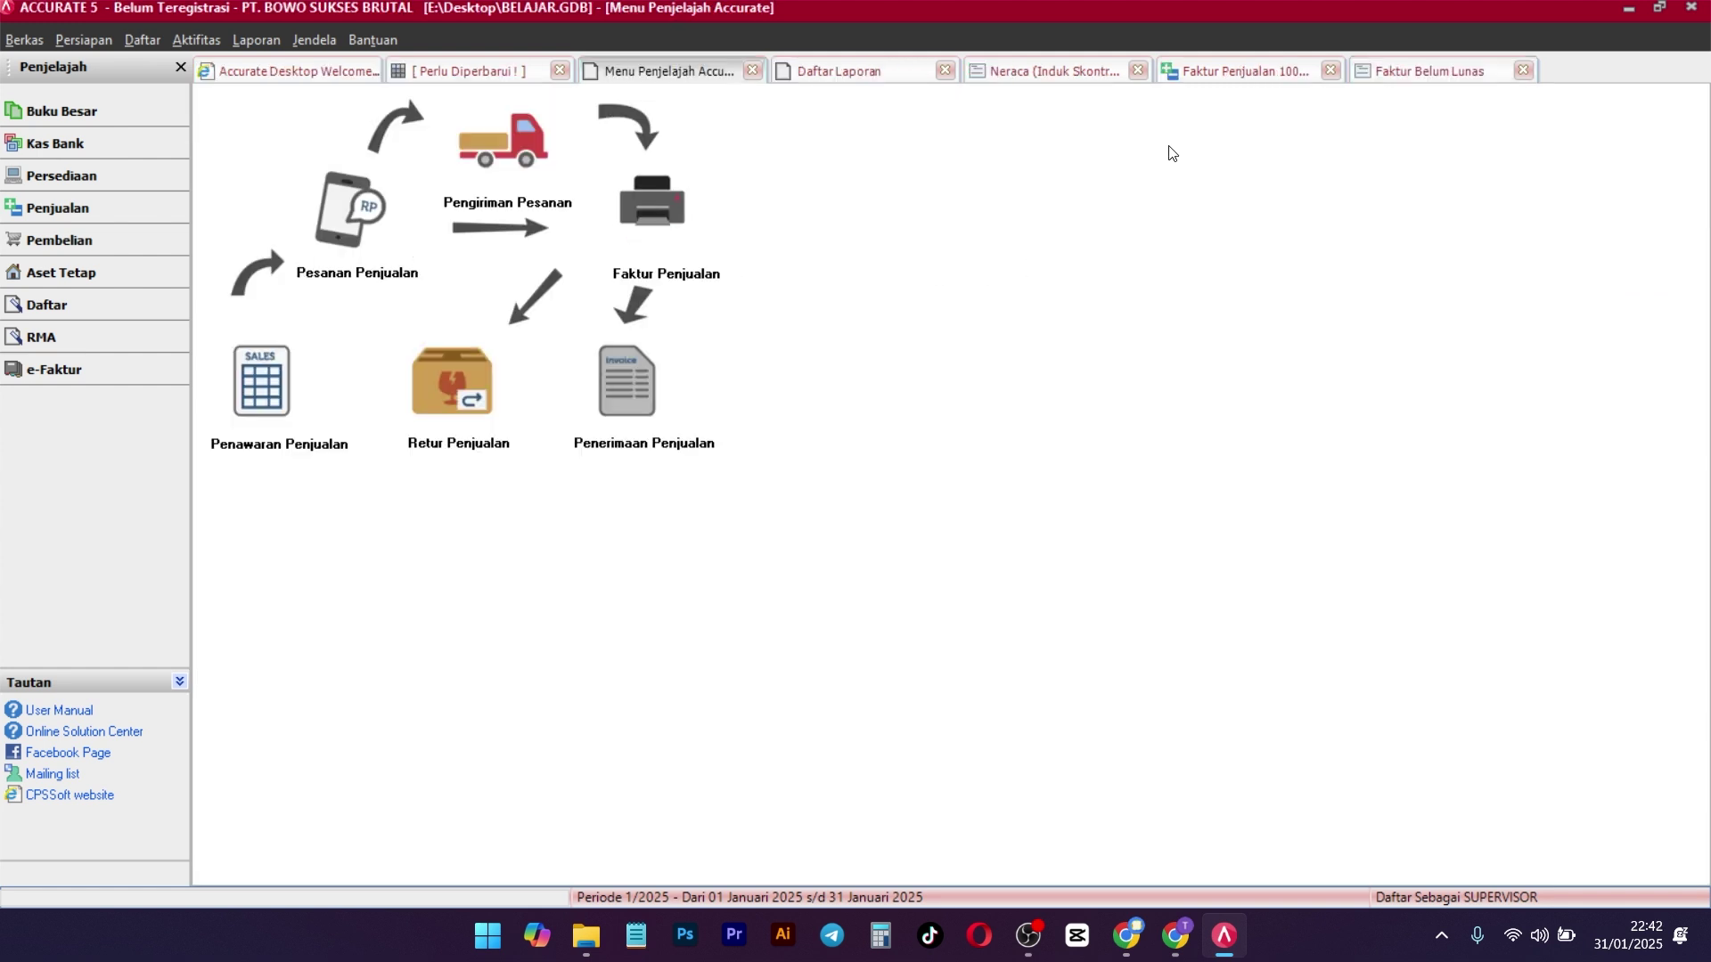
Refresh the Neraca (Induk Skontro) report to check the balances, and close sales invoice 1000 and the Faktur Belum Lunas report
click(1041, 73)
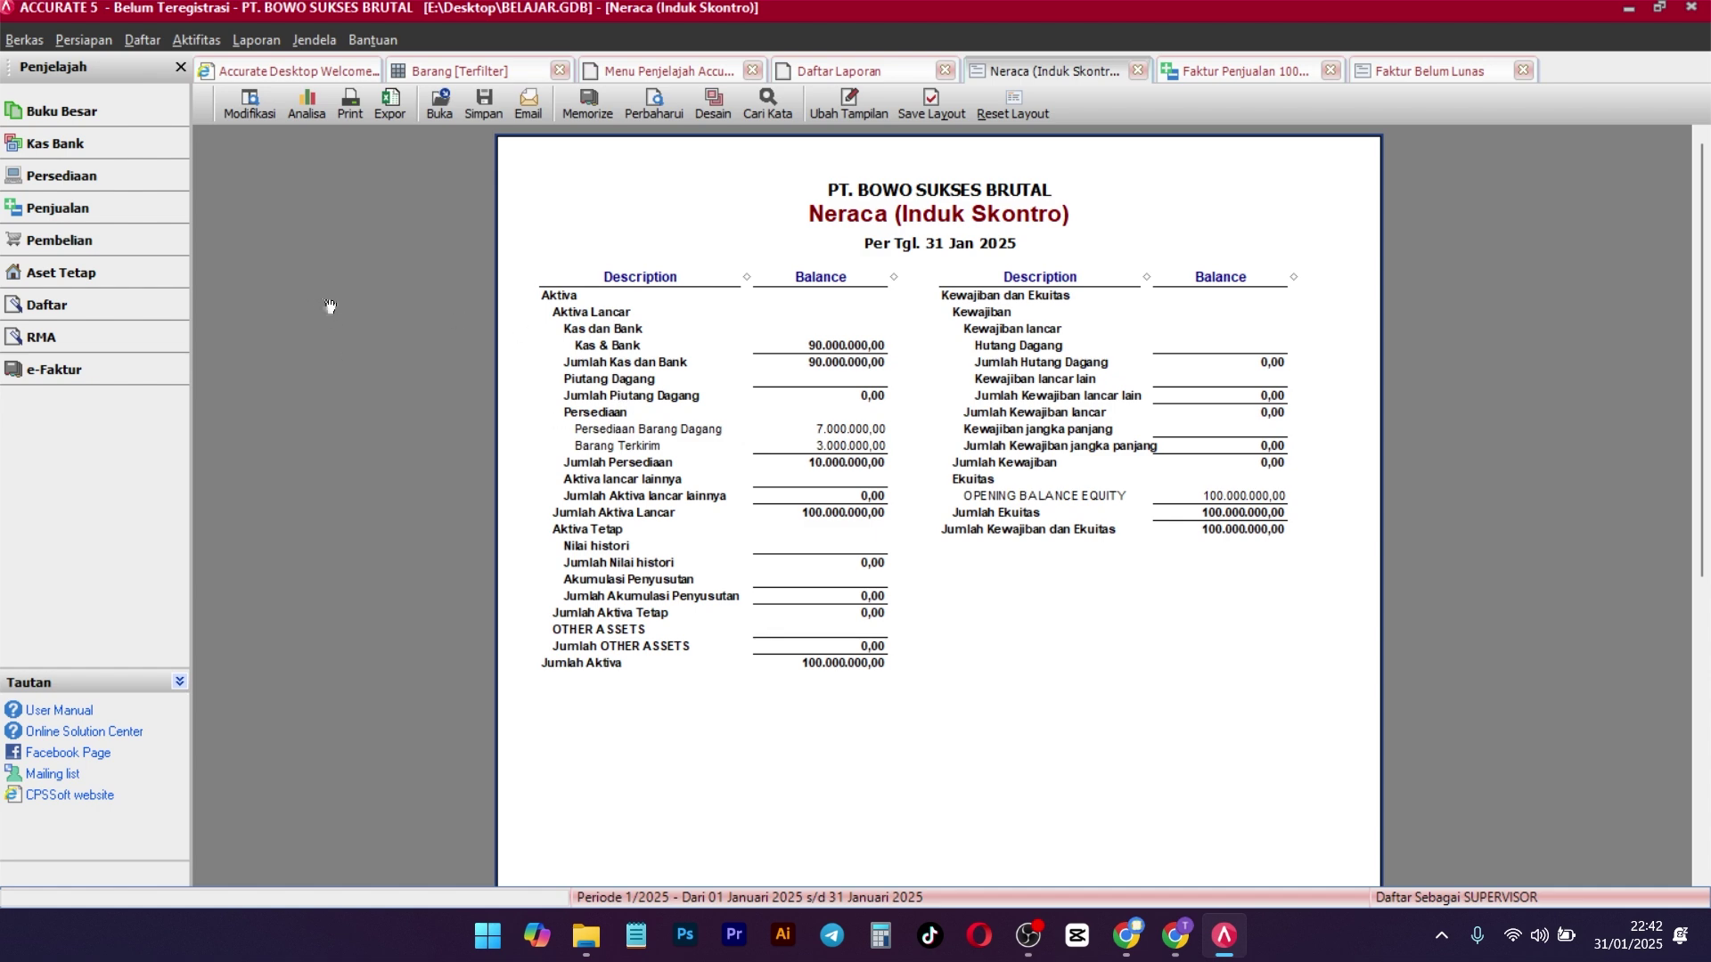
click(665, 99)
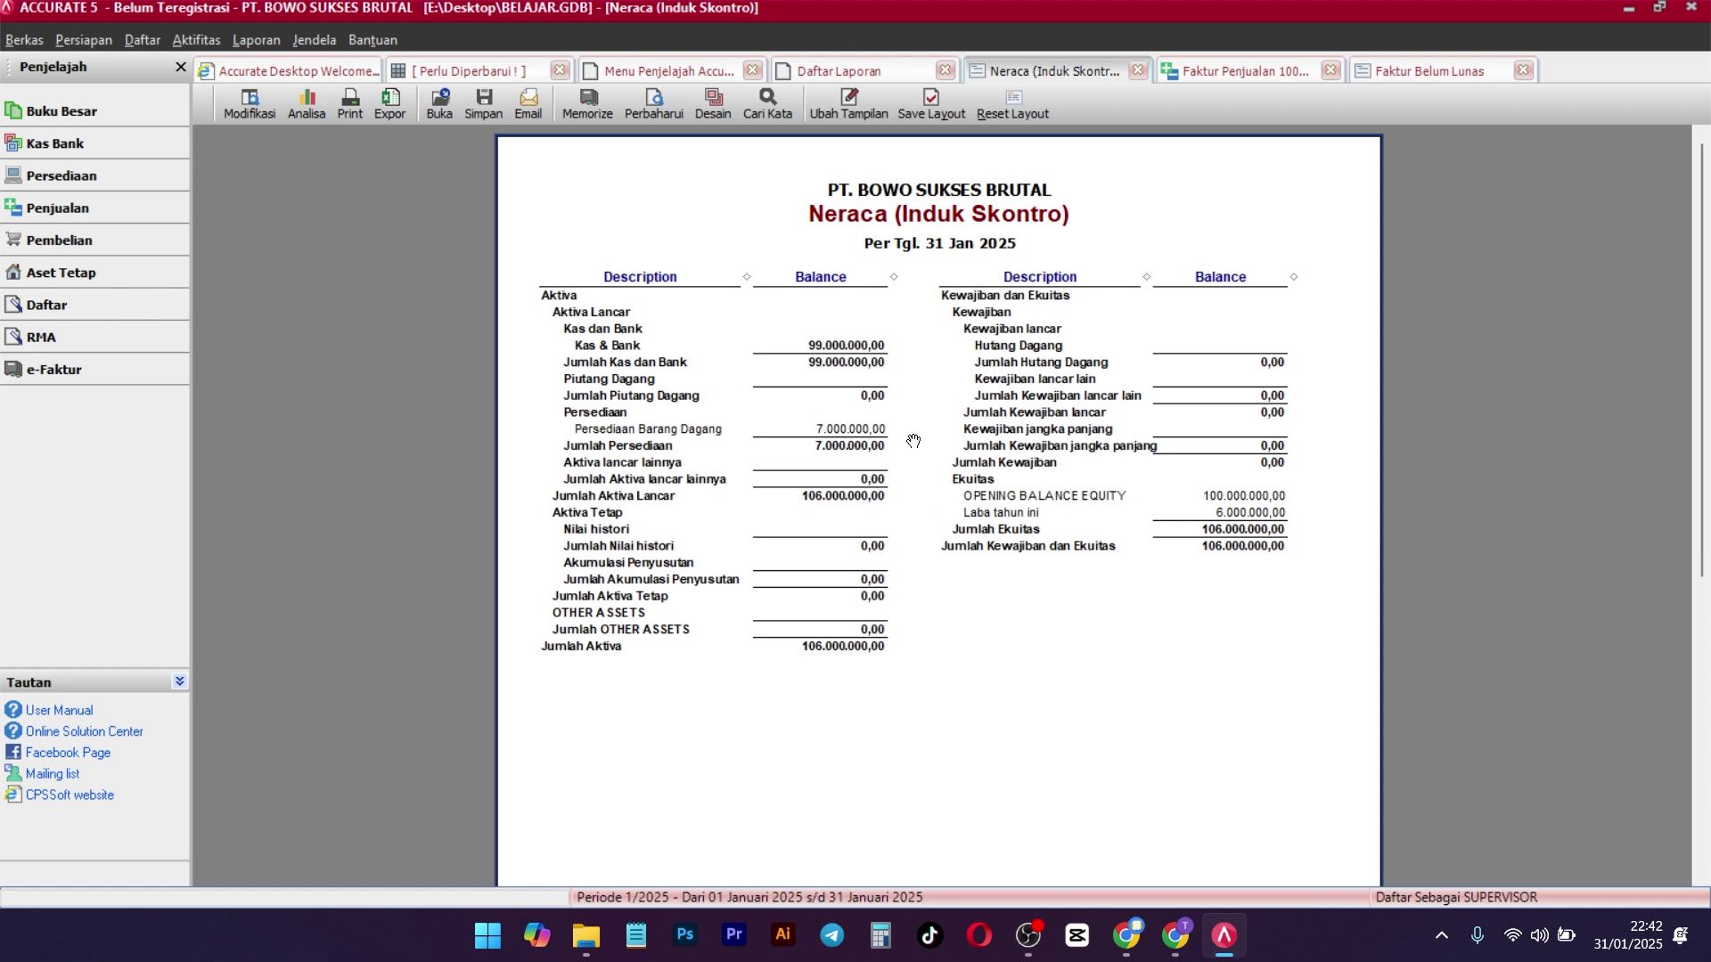
click(1232, 68)
click(1331, 73)
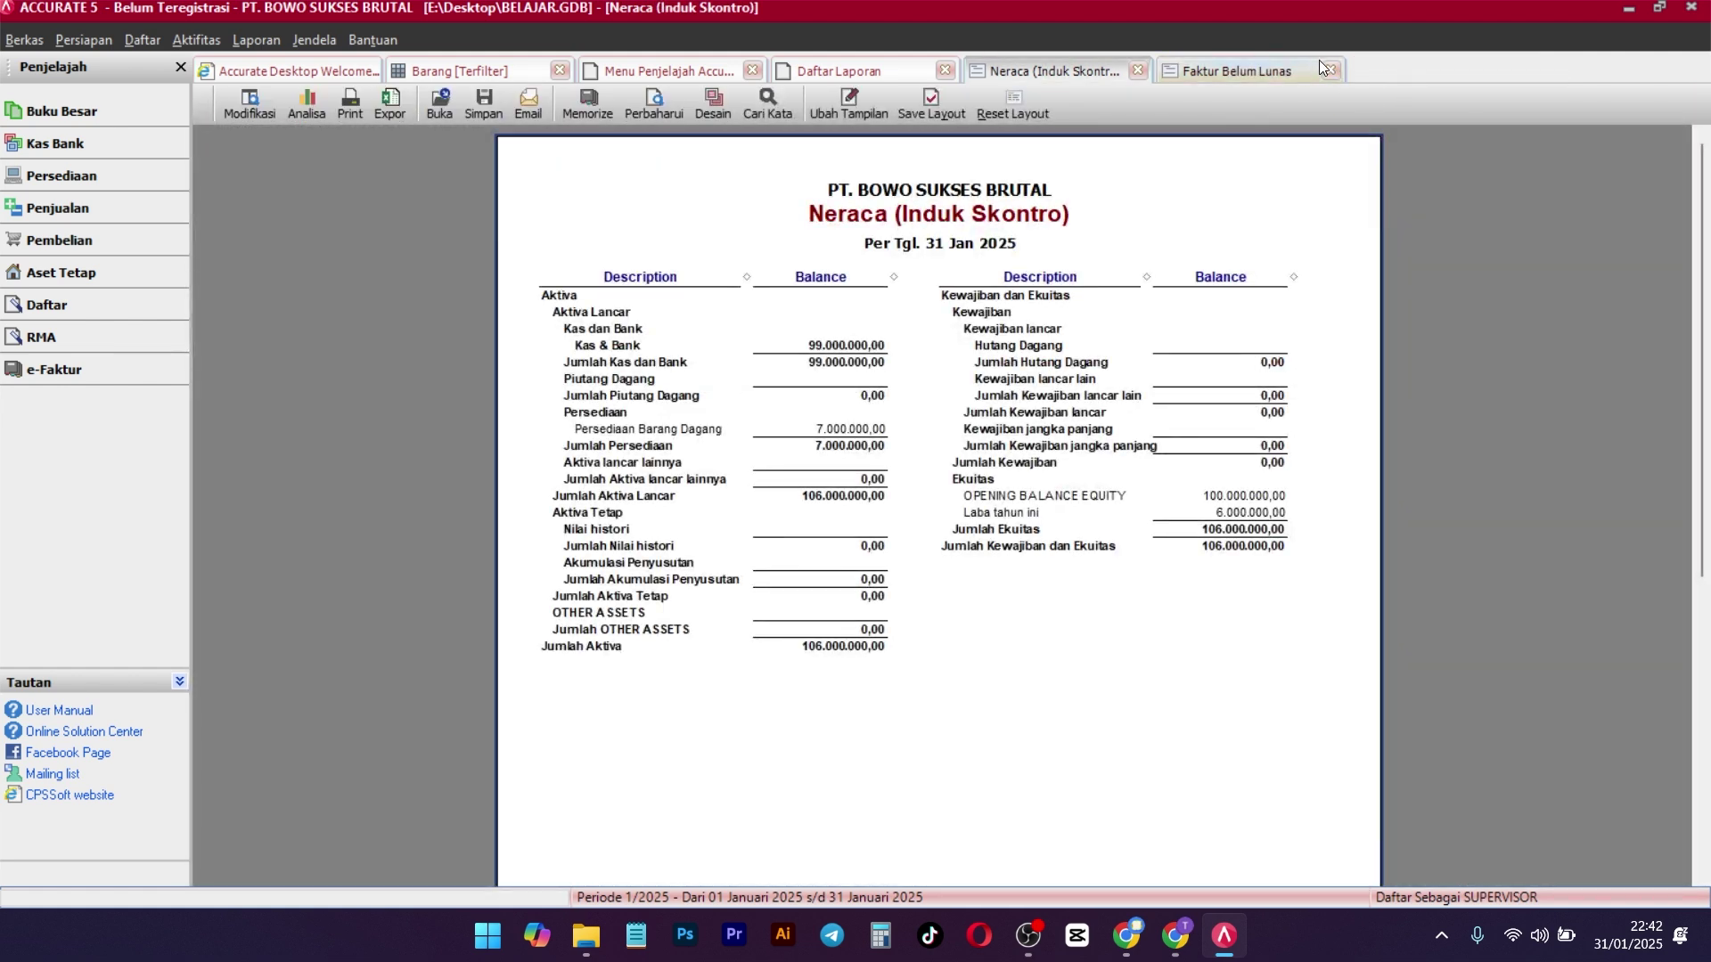
click(1283, 71)
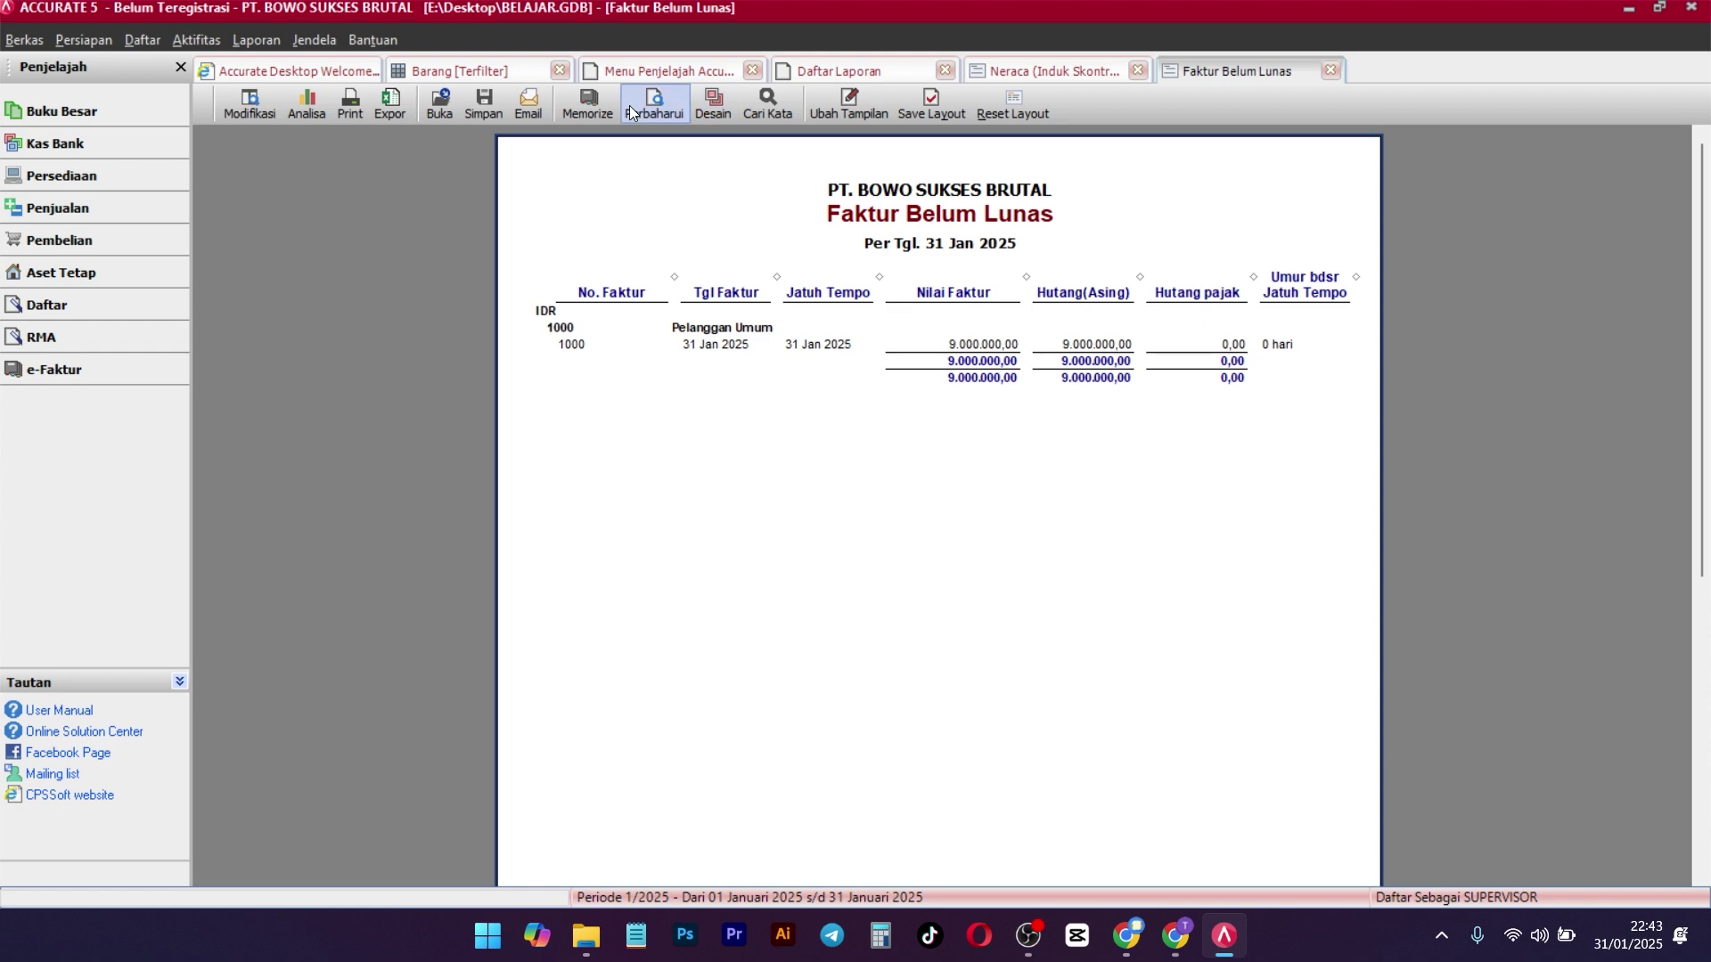
click(1332, 71)
Display the Laba/Rugi (Standar) report from the Laporan Keuangan category for 01/01/2025 to 31/01/2025, and close the Faktur Belum Lunas report
click(911, 69)
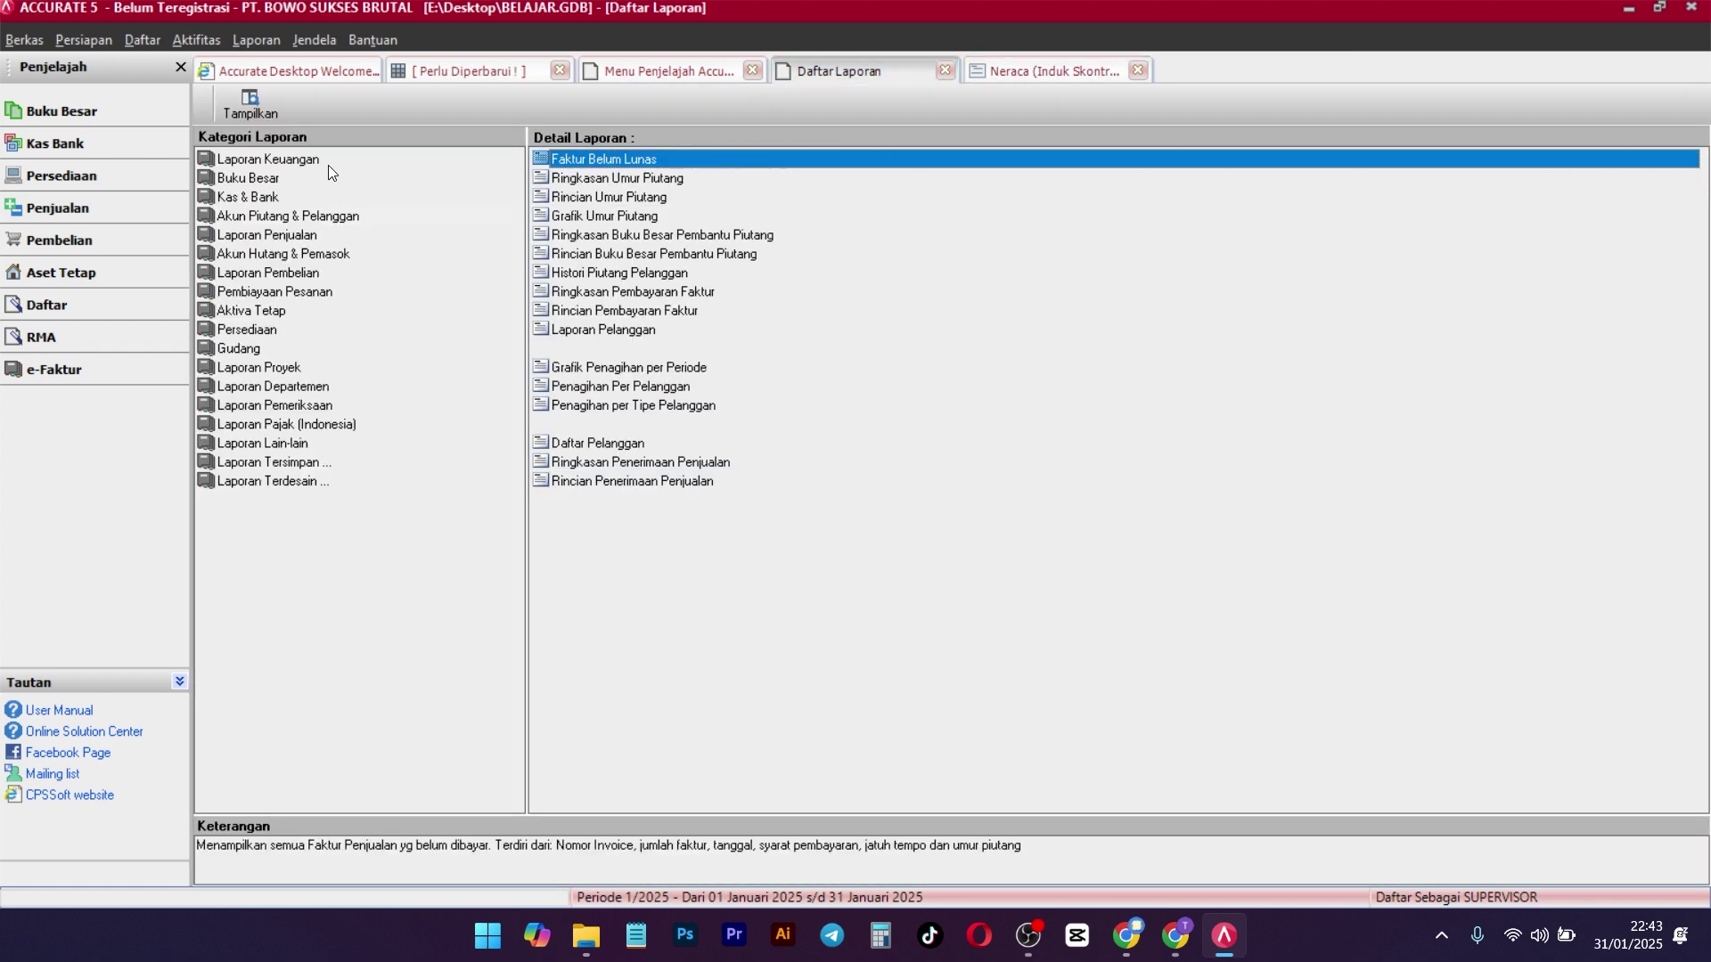
click(308, 159)
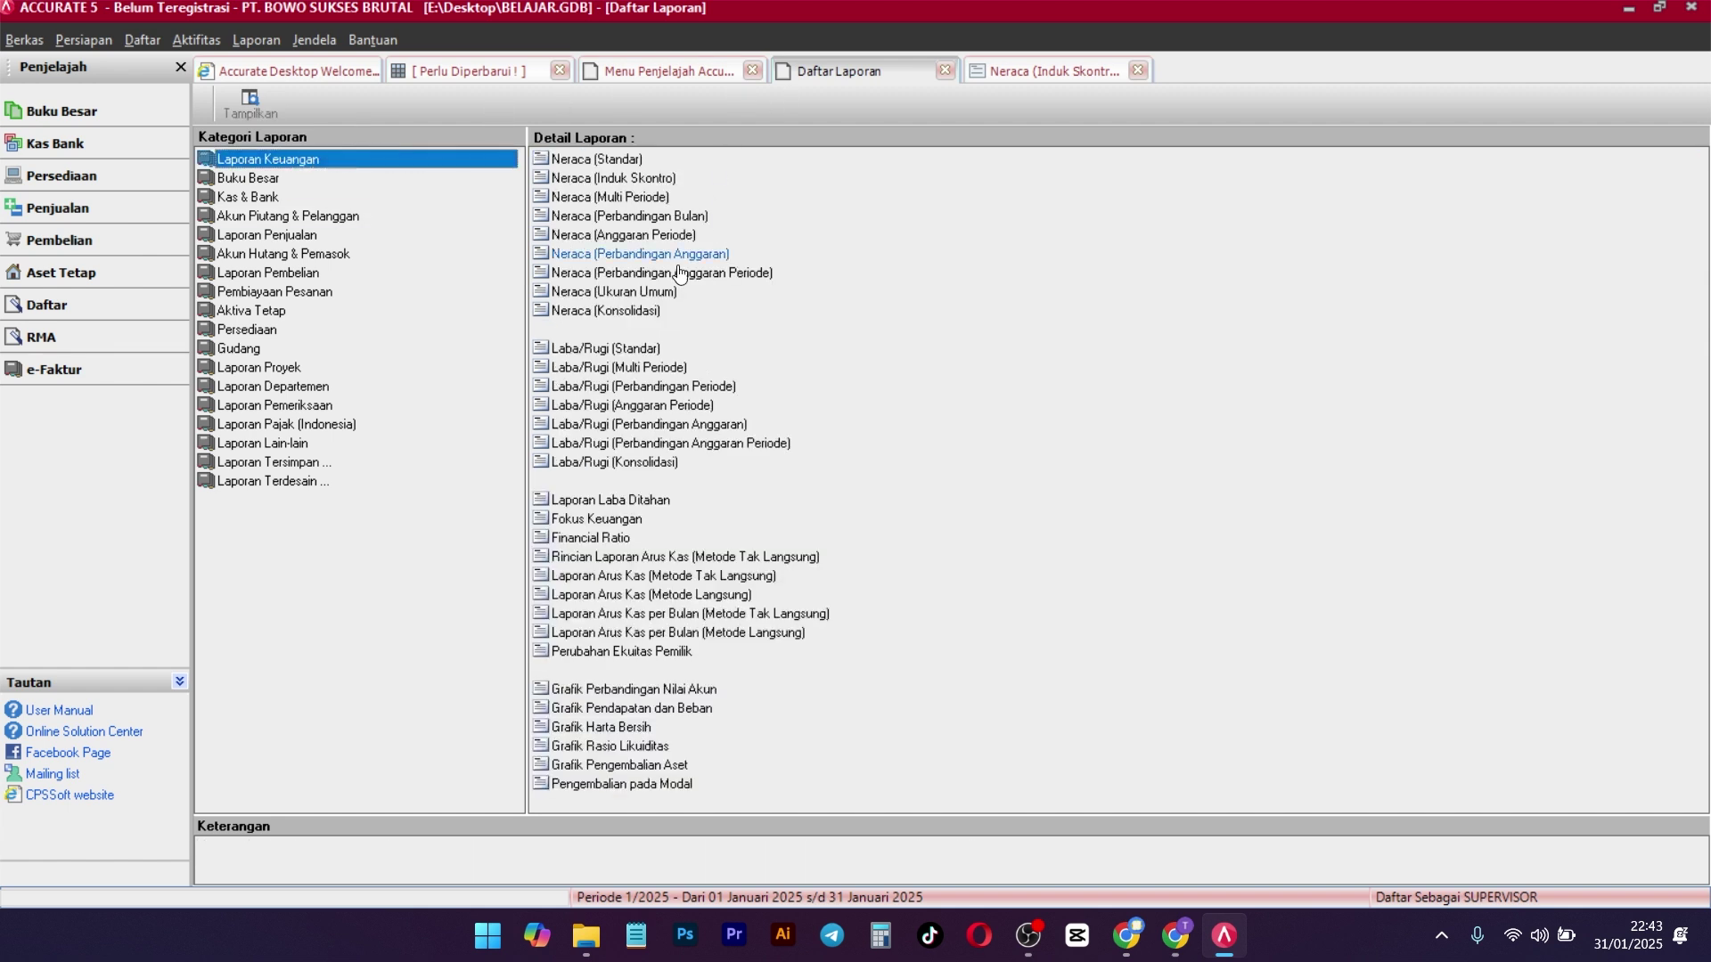
click(656, 348)
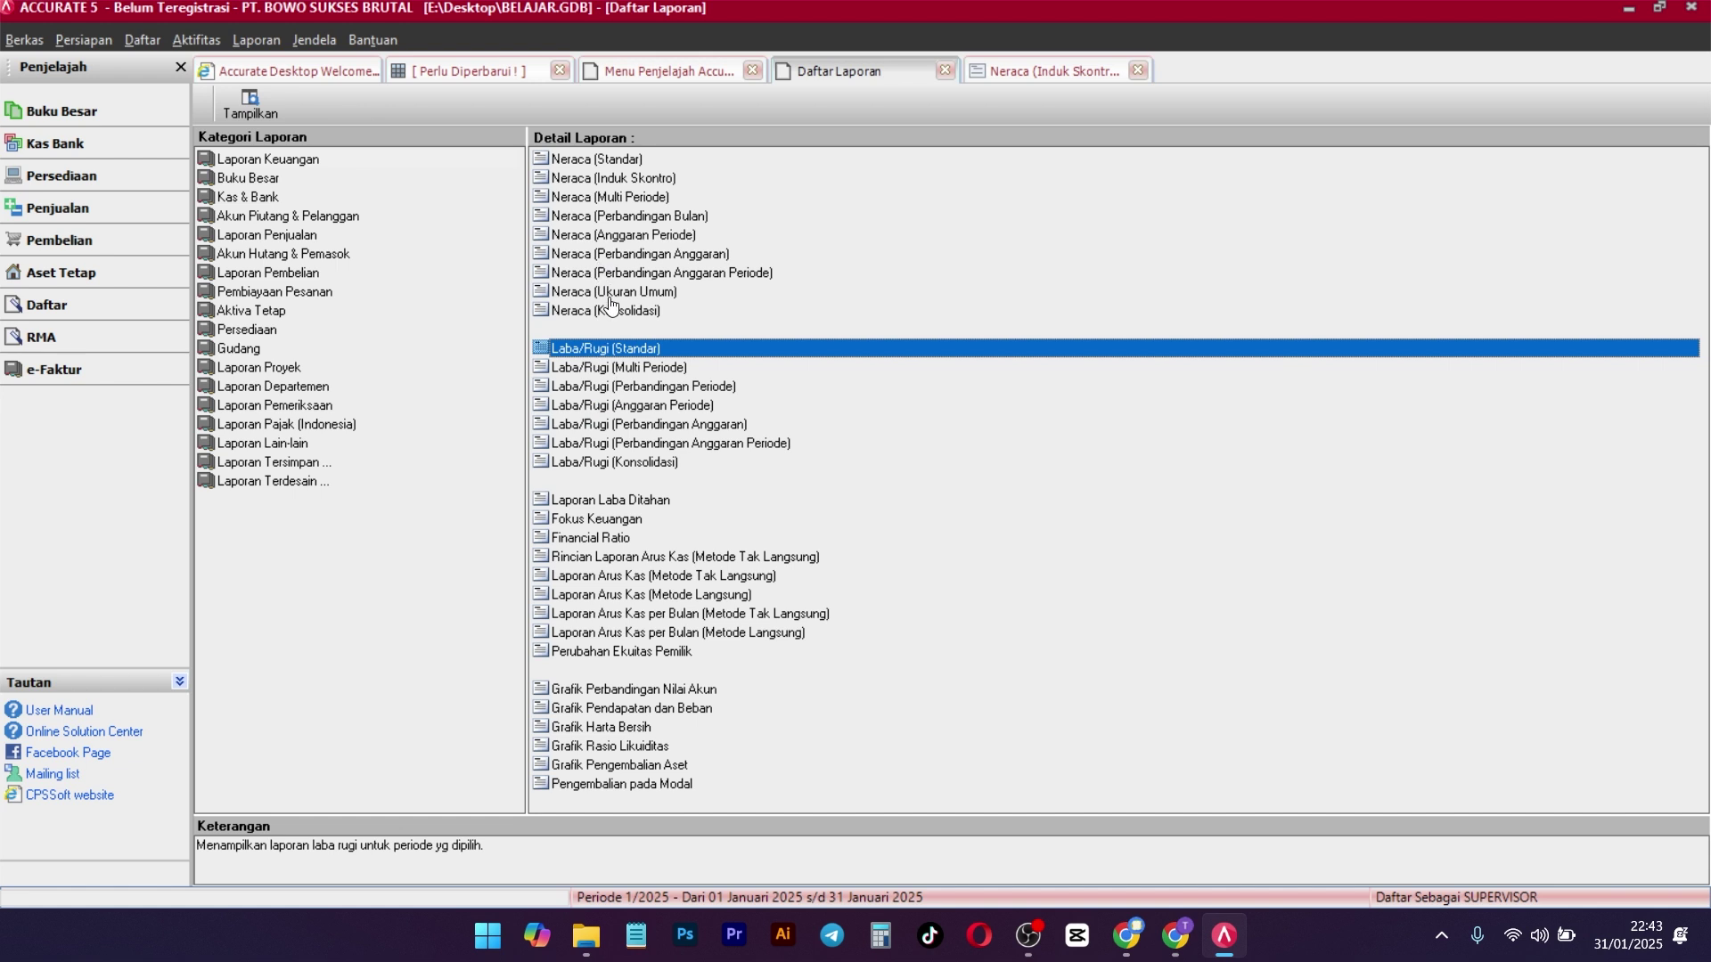
double_click(568, 353)
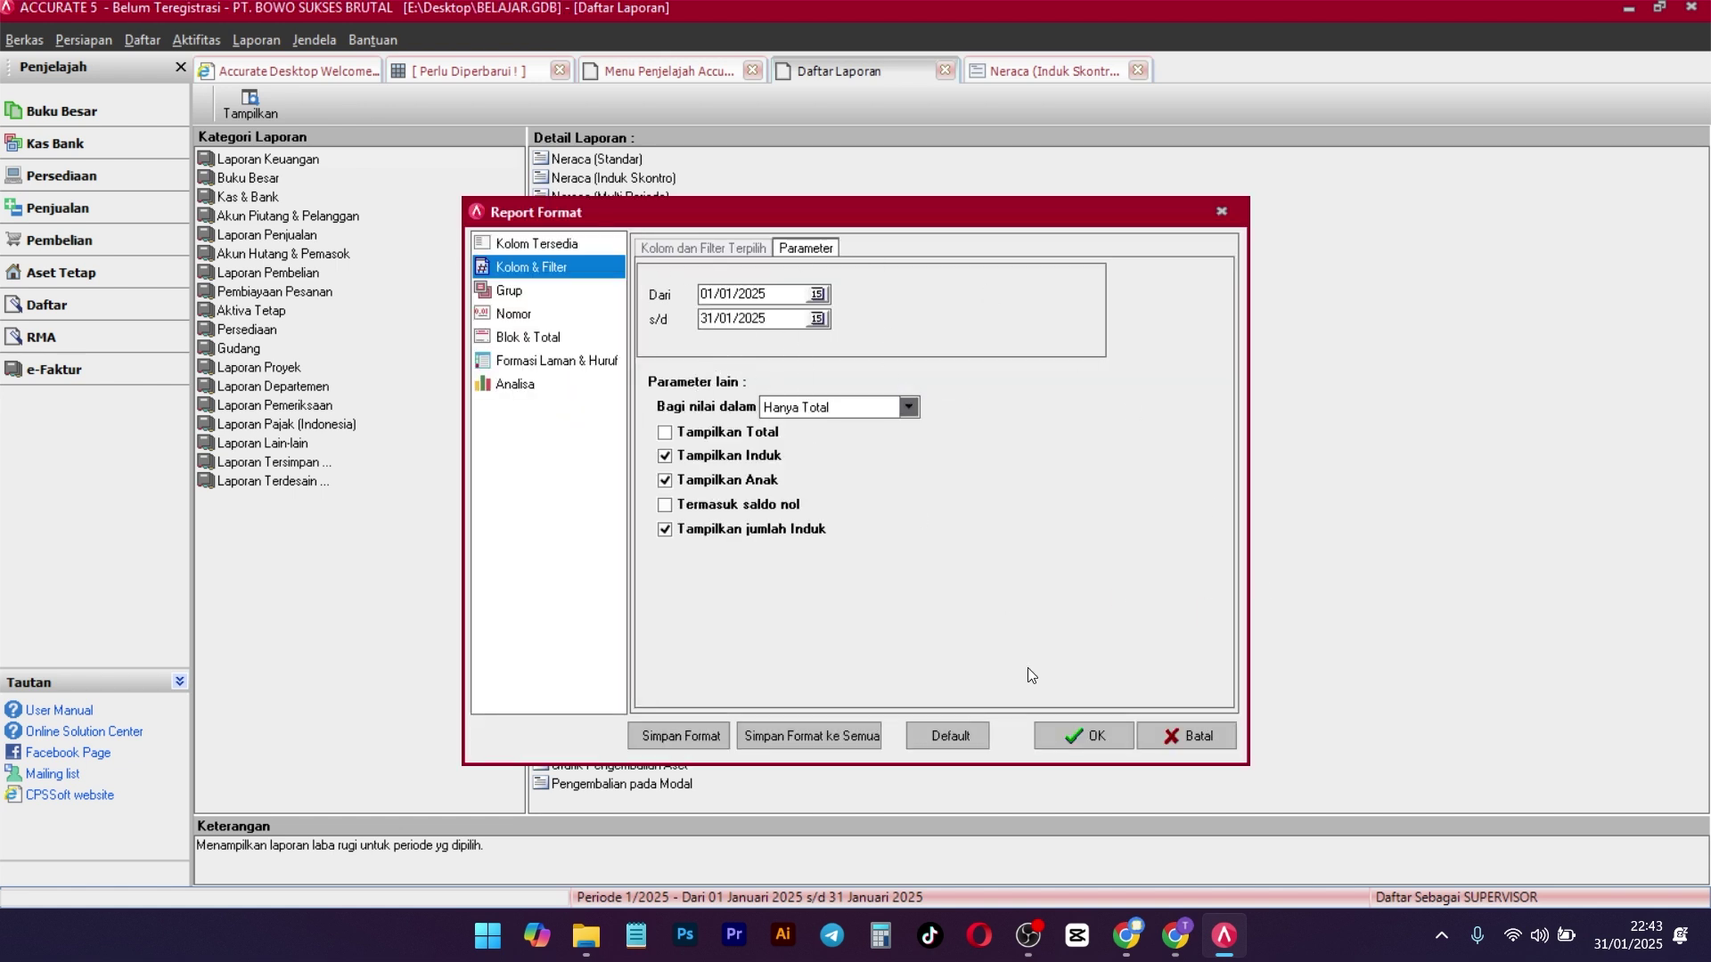
click(1083, 736)
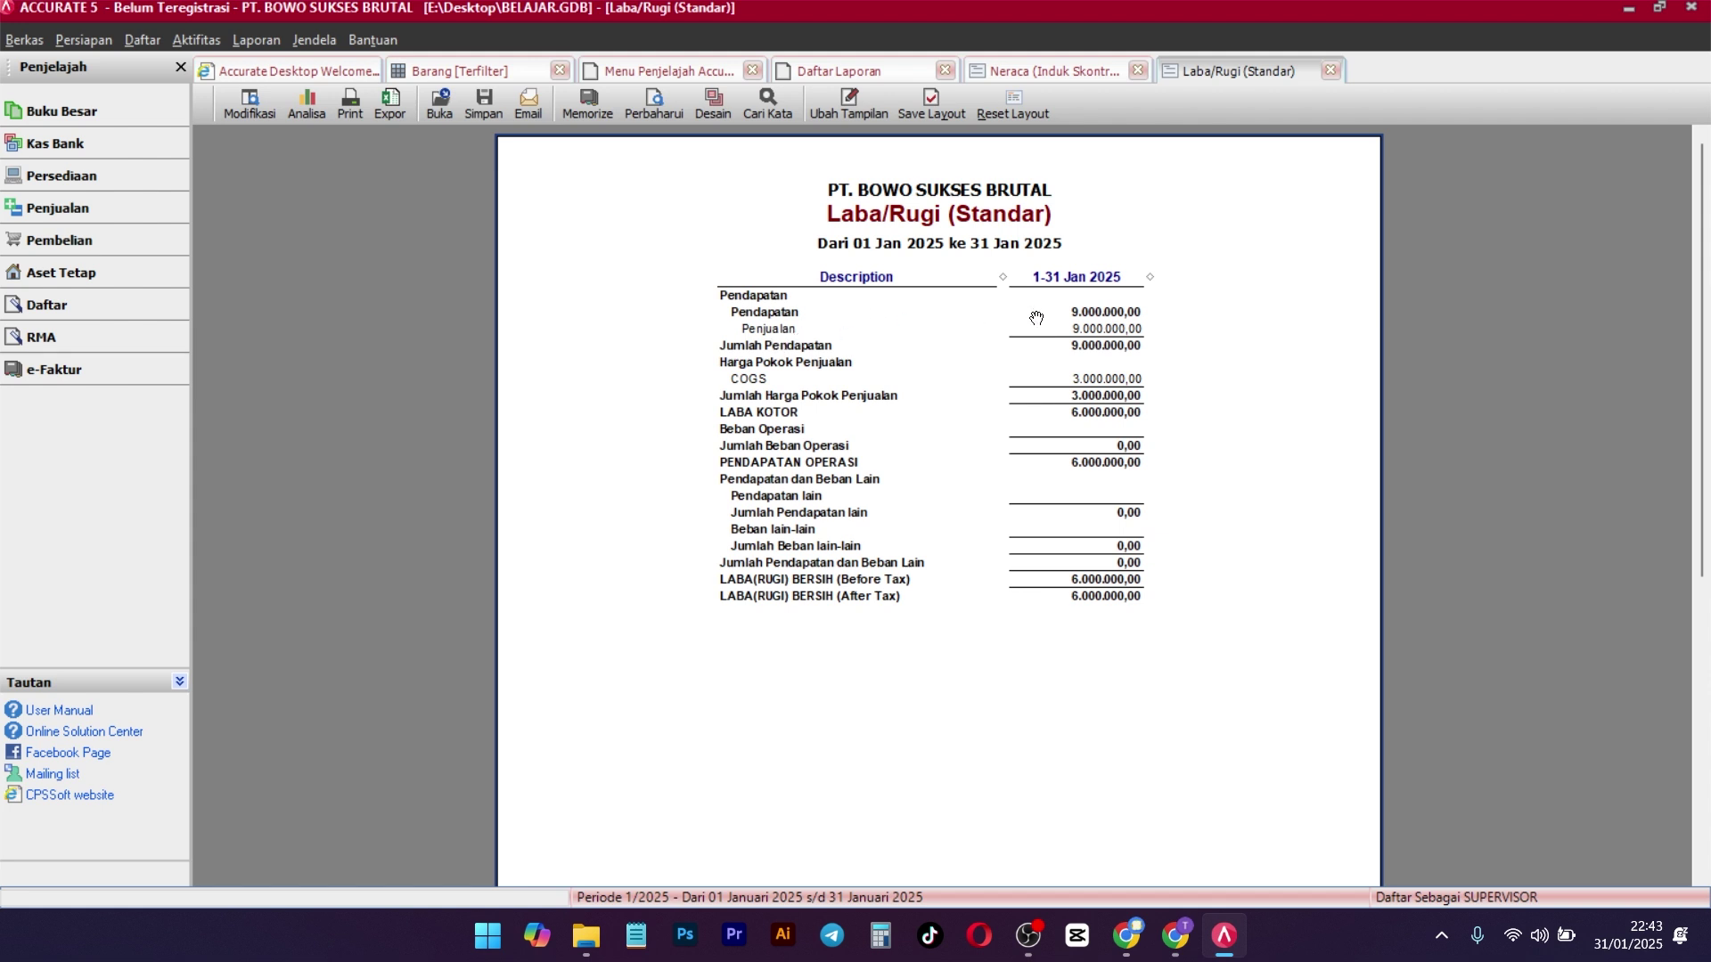
drag(1036, 318, 1060, 317)
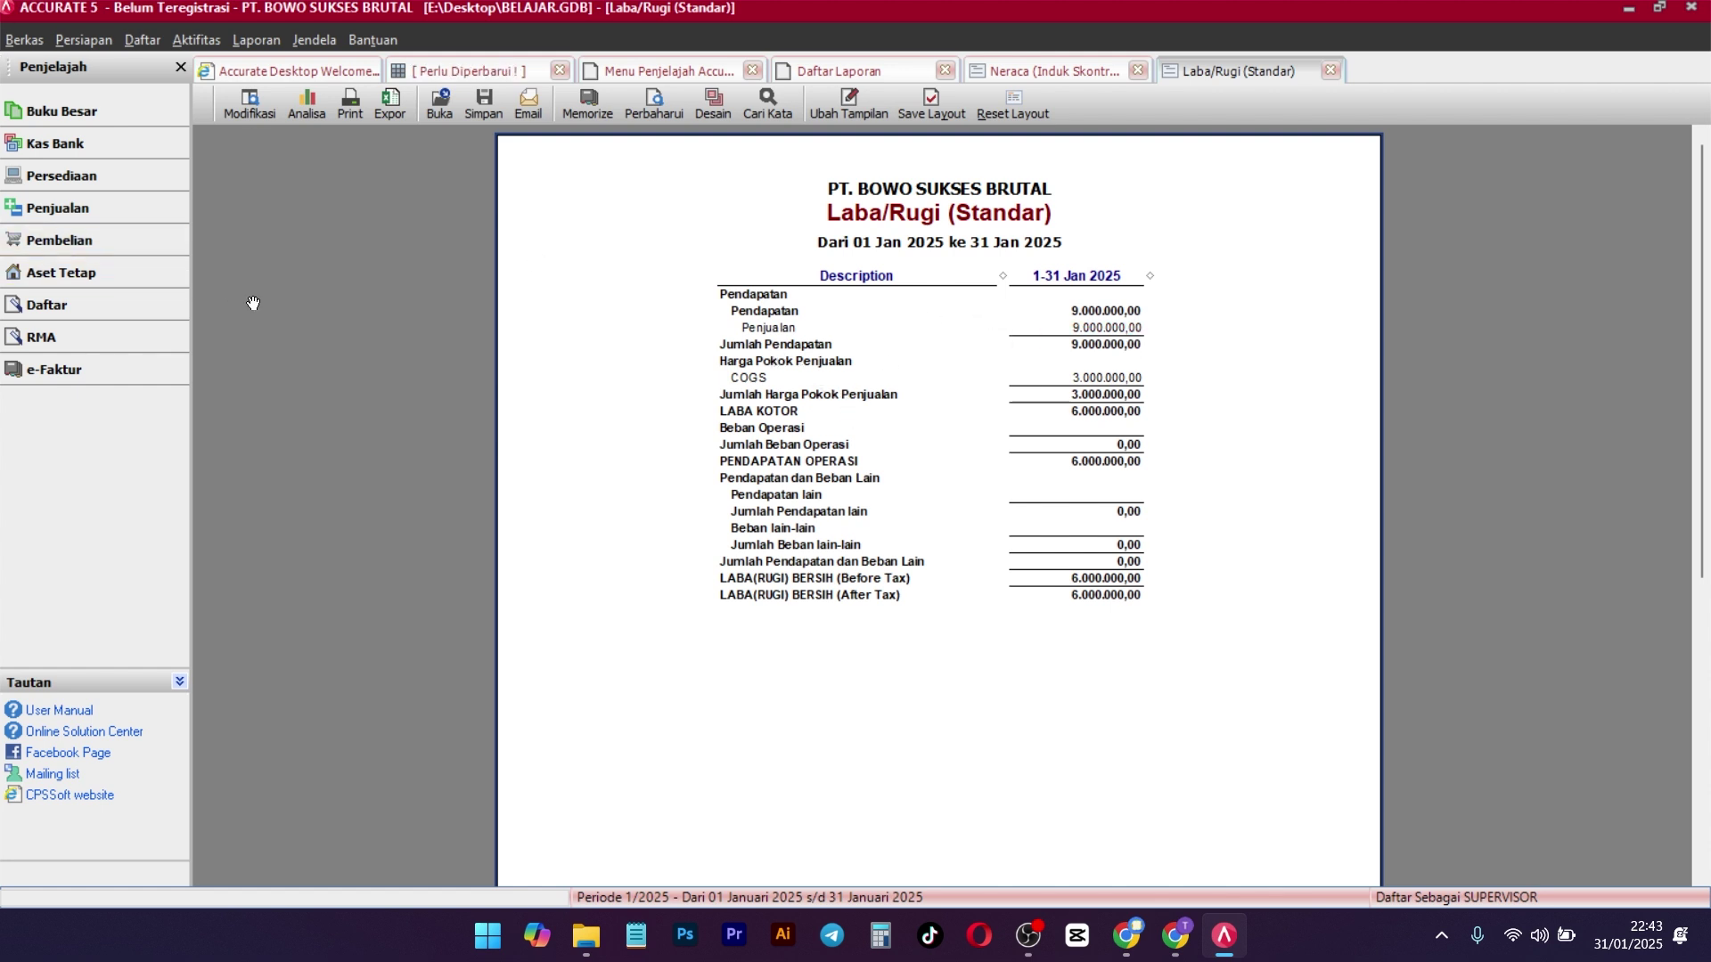
Start a new Other Payment from the Kas Bank module, paid from Kas Besar
click(75, 155)
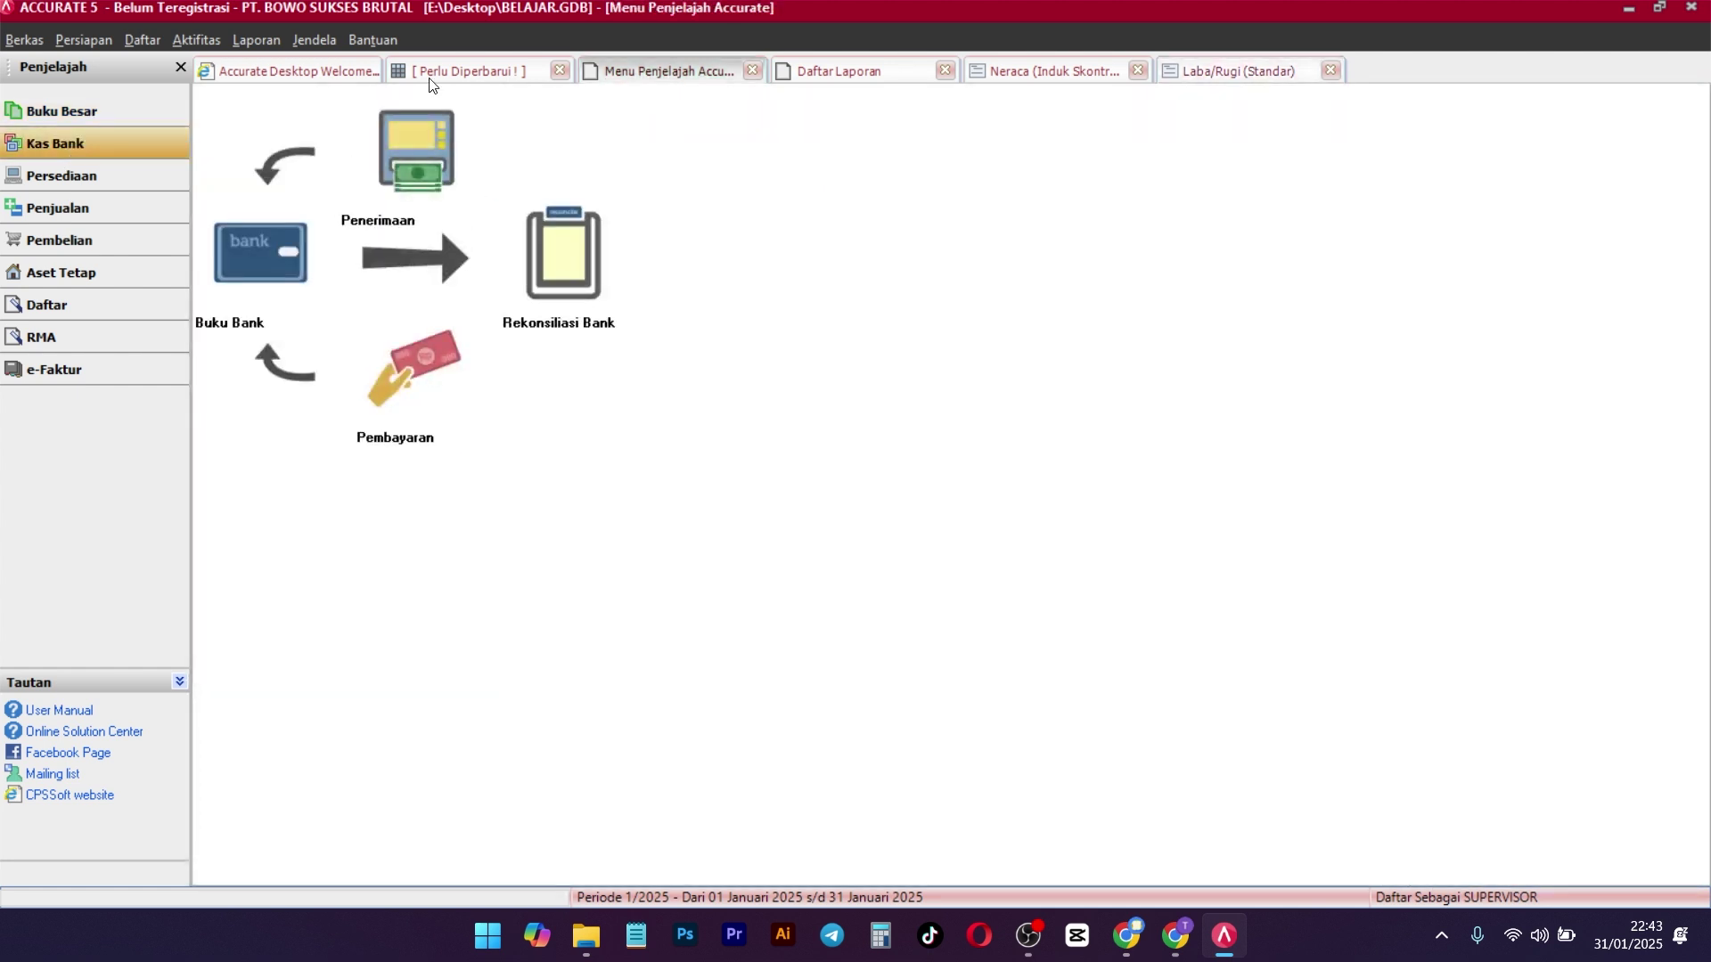
click(418, 404)
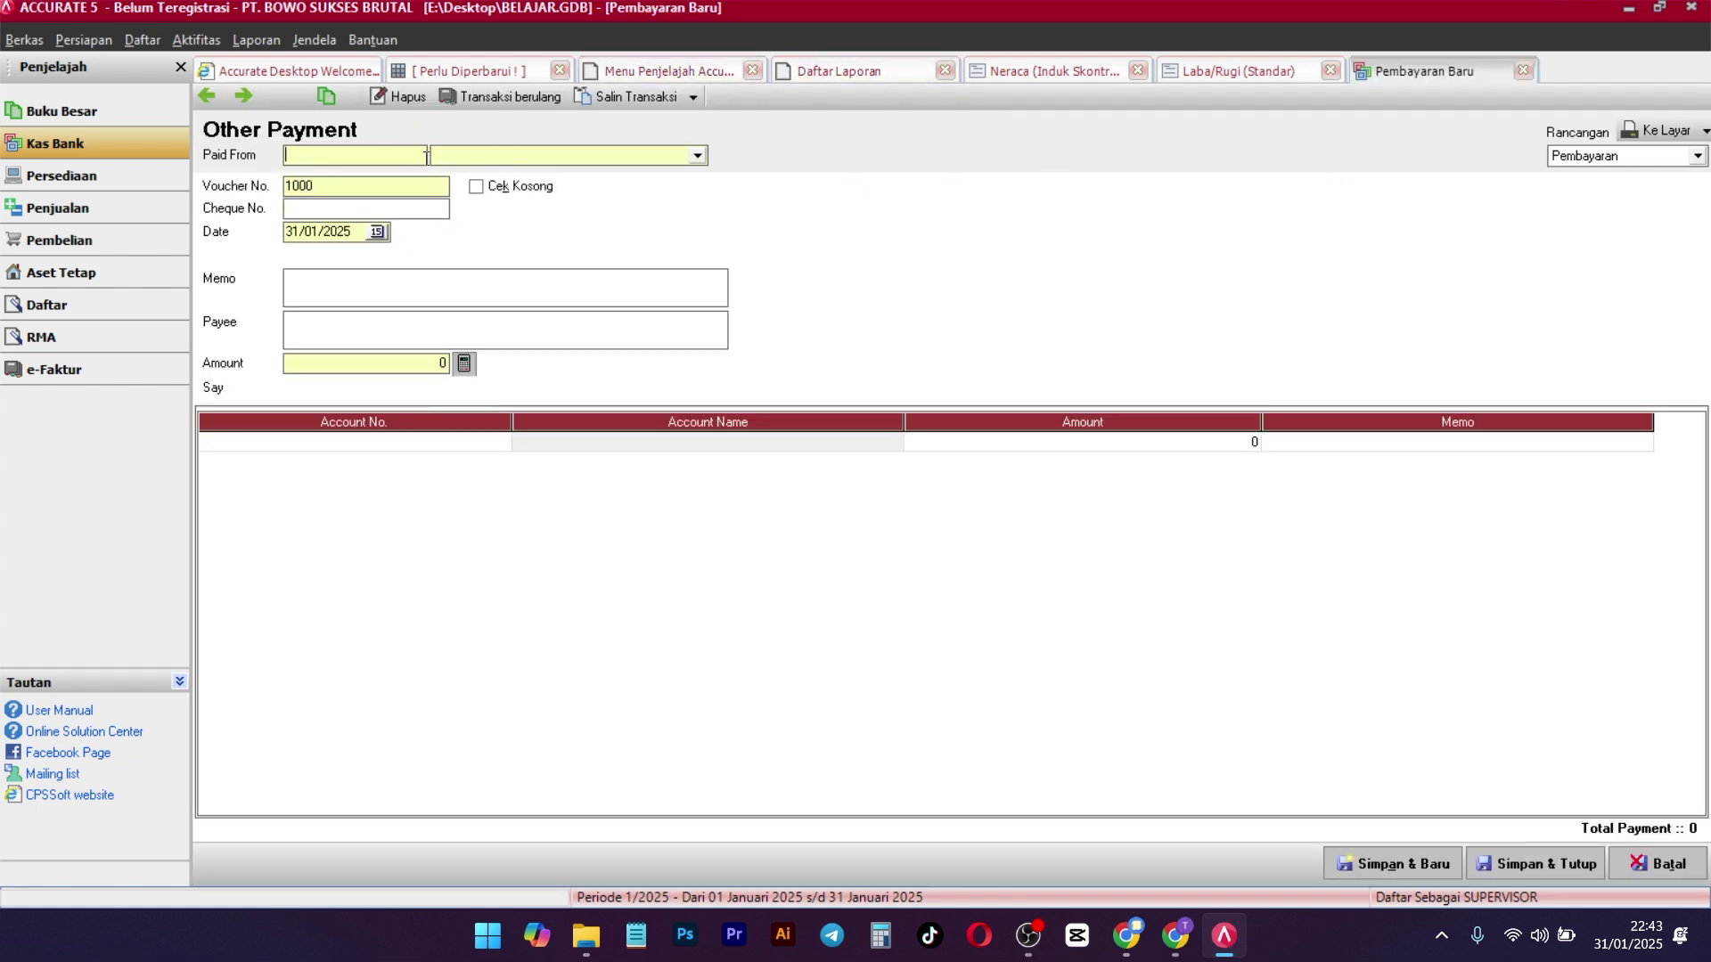
click(509, 159)
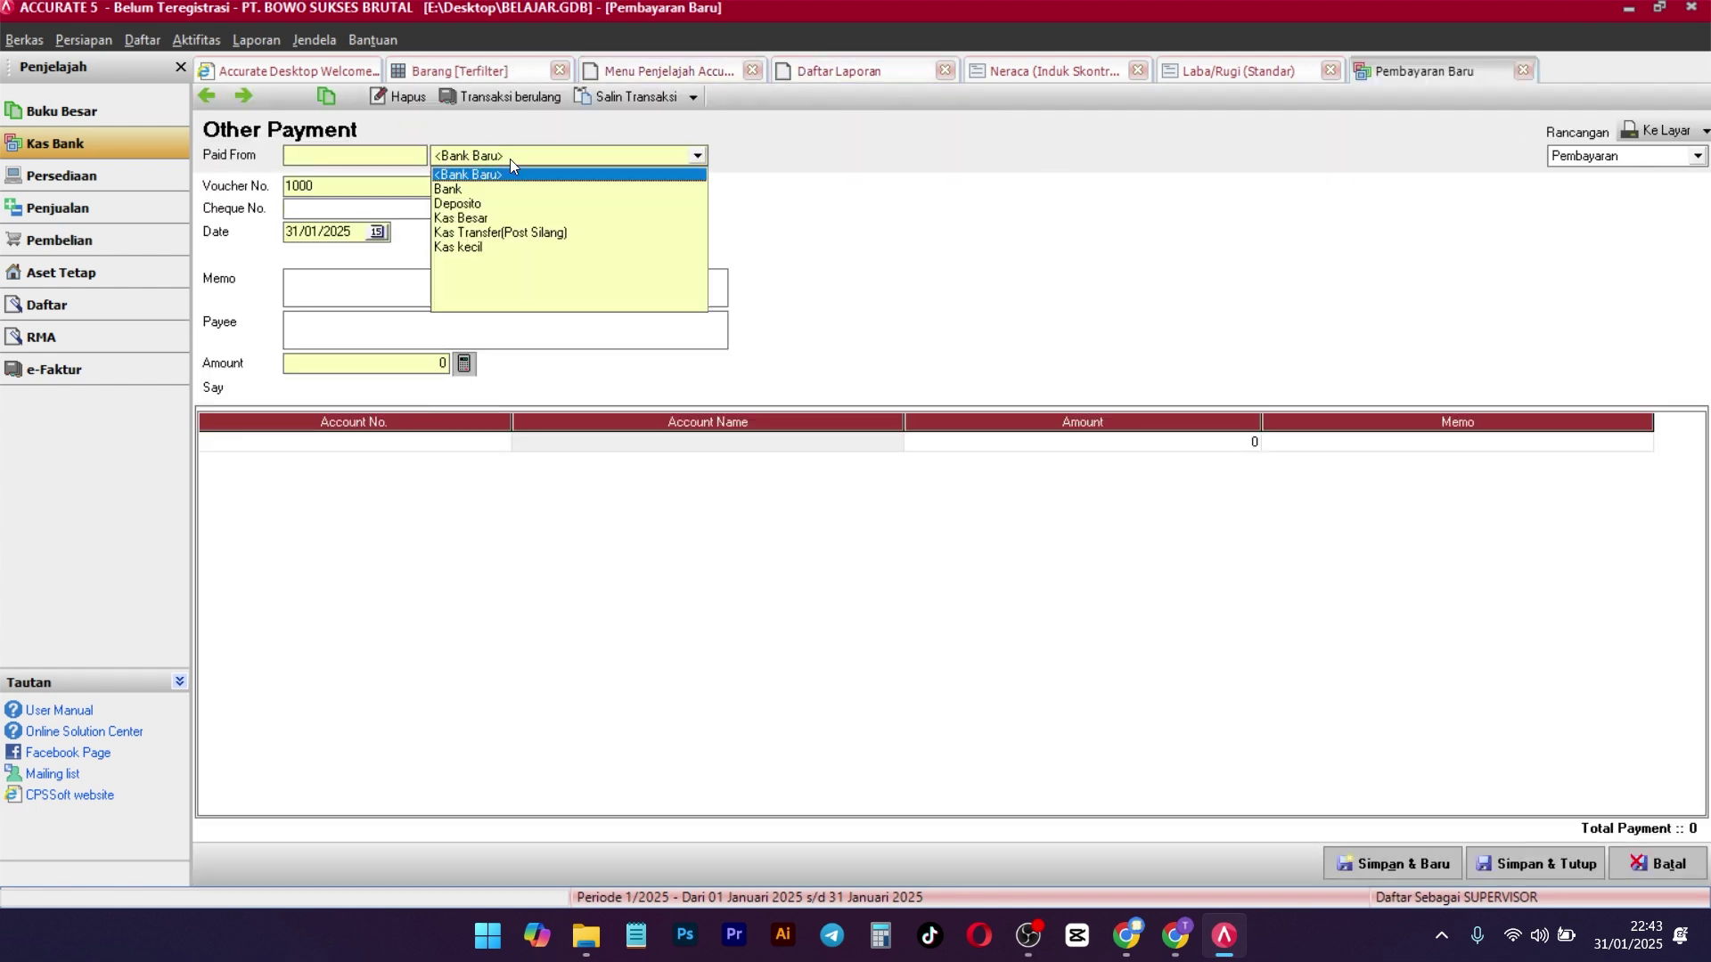
click(492, 218)
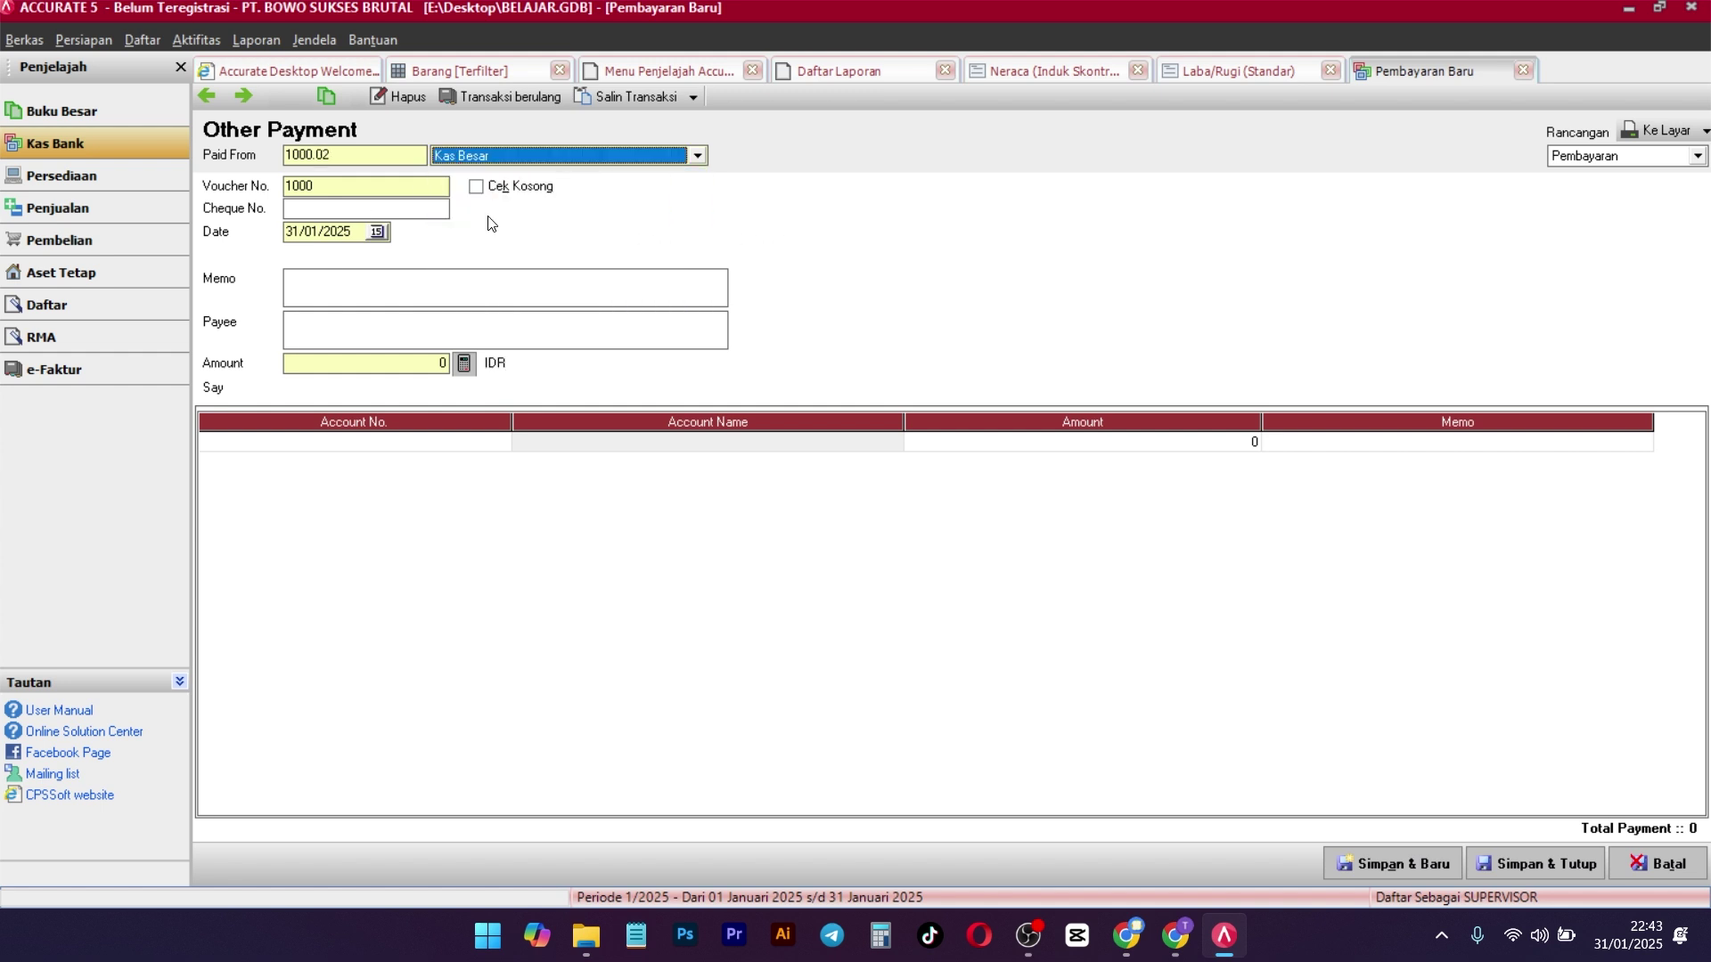
Add the expense account 6203.01 Biaya Listrik to the first line of the payment
click(468, 443)
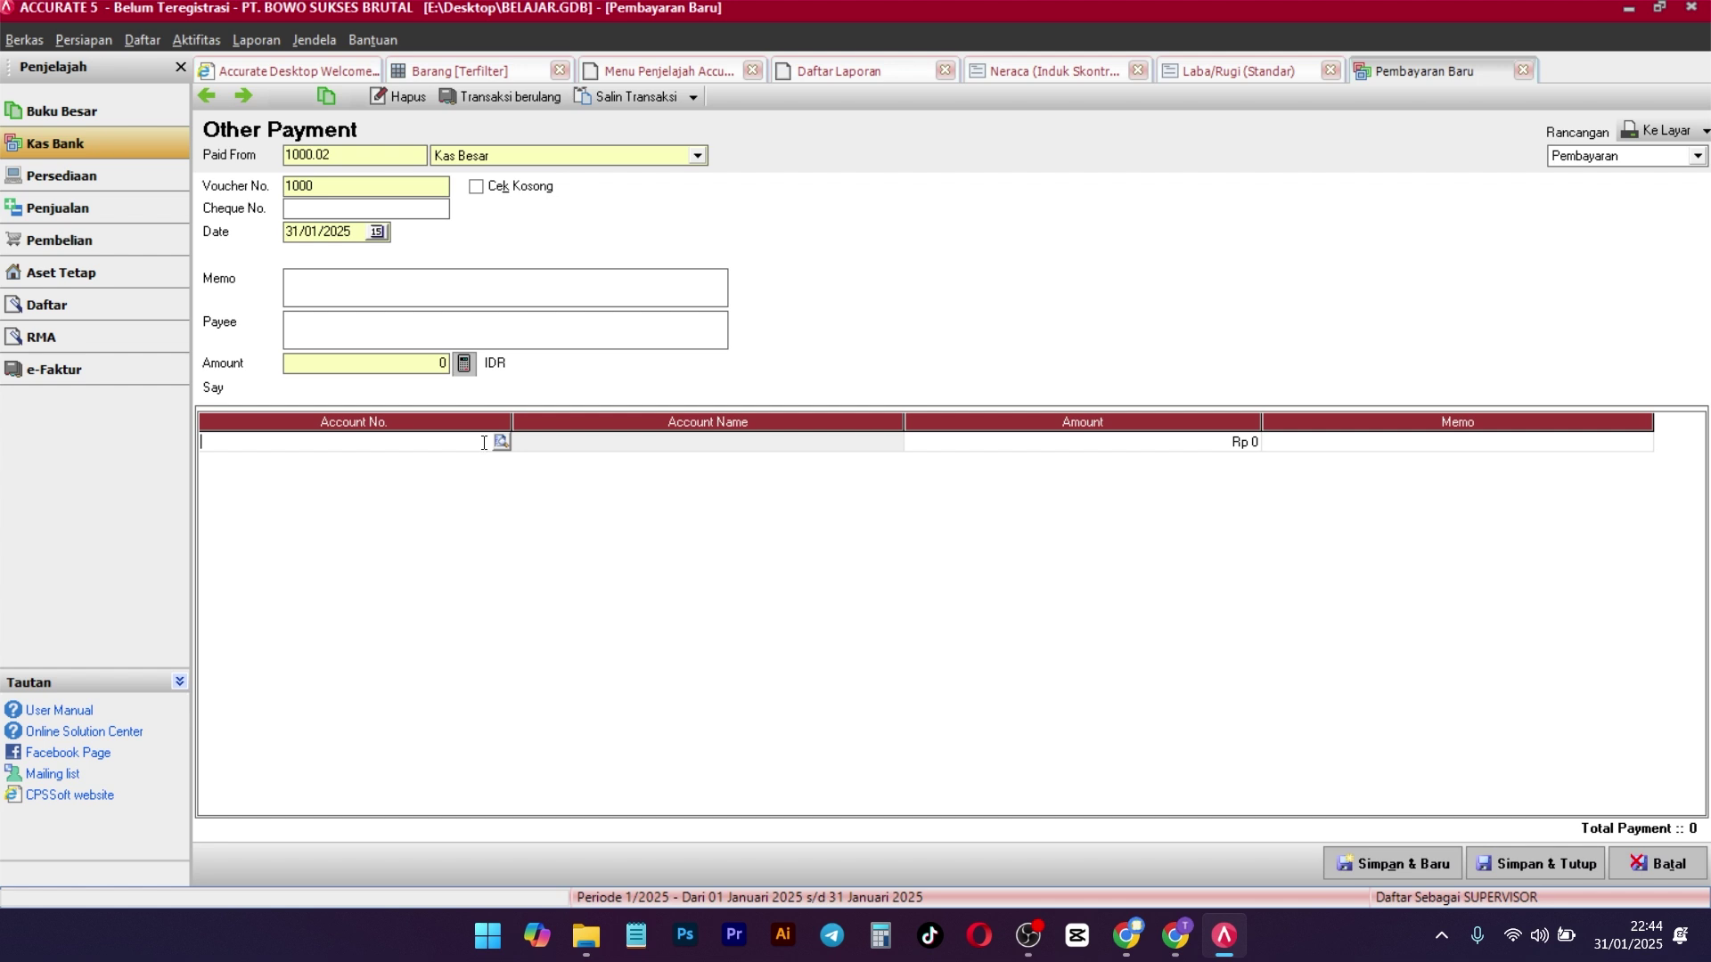
click(498, 442)
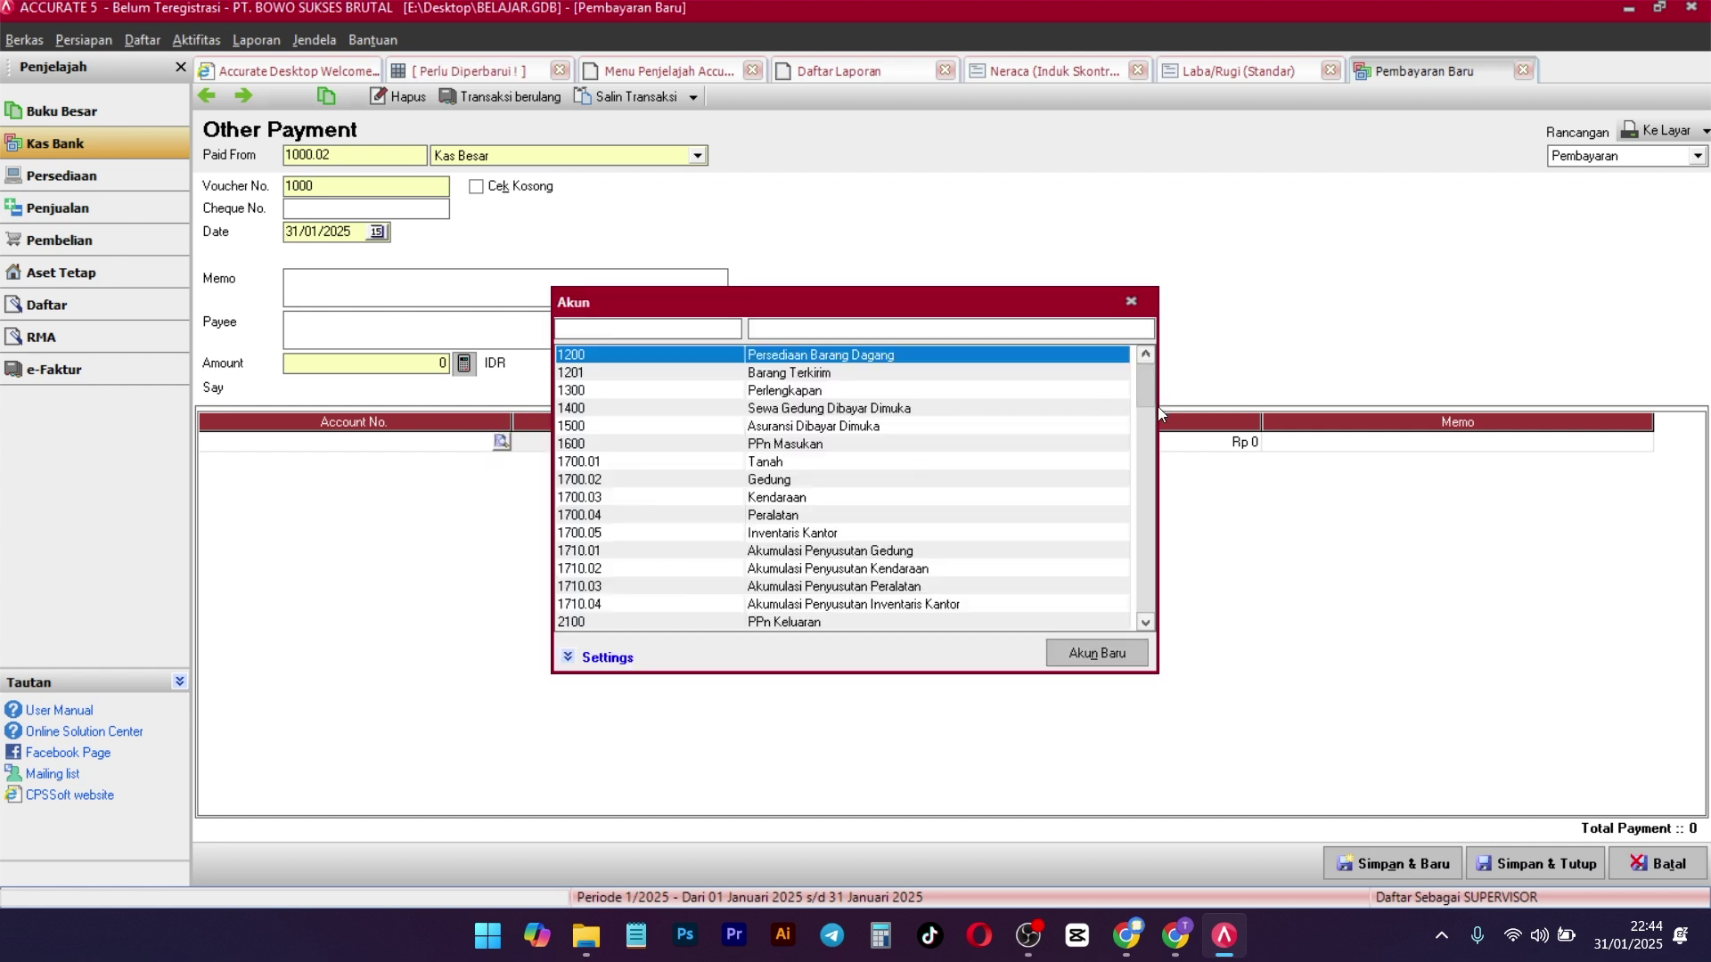
drag(1144, 401, 1142, 456)
scroll(1051, 473, down, 1)
scroll(1050, 472, down, 15)
scroll(801, 574, down, 12)
scroll(835, 446, down, 4)
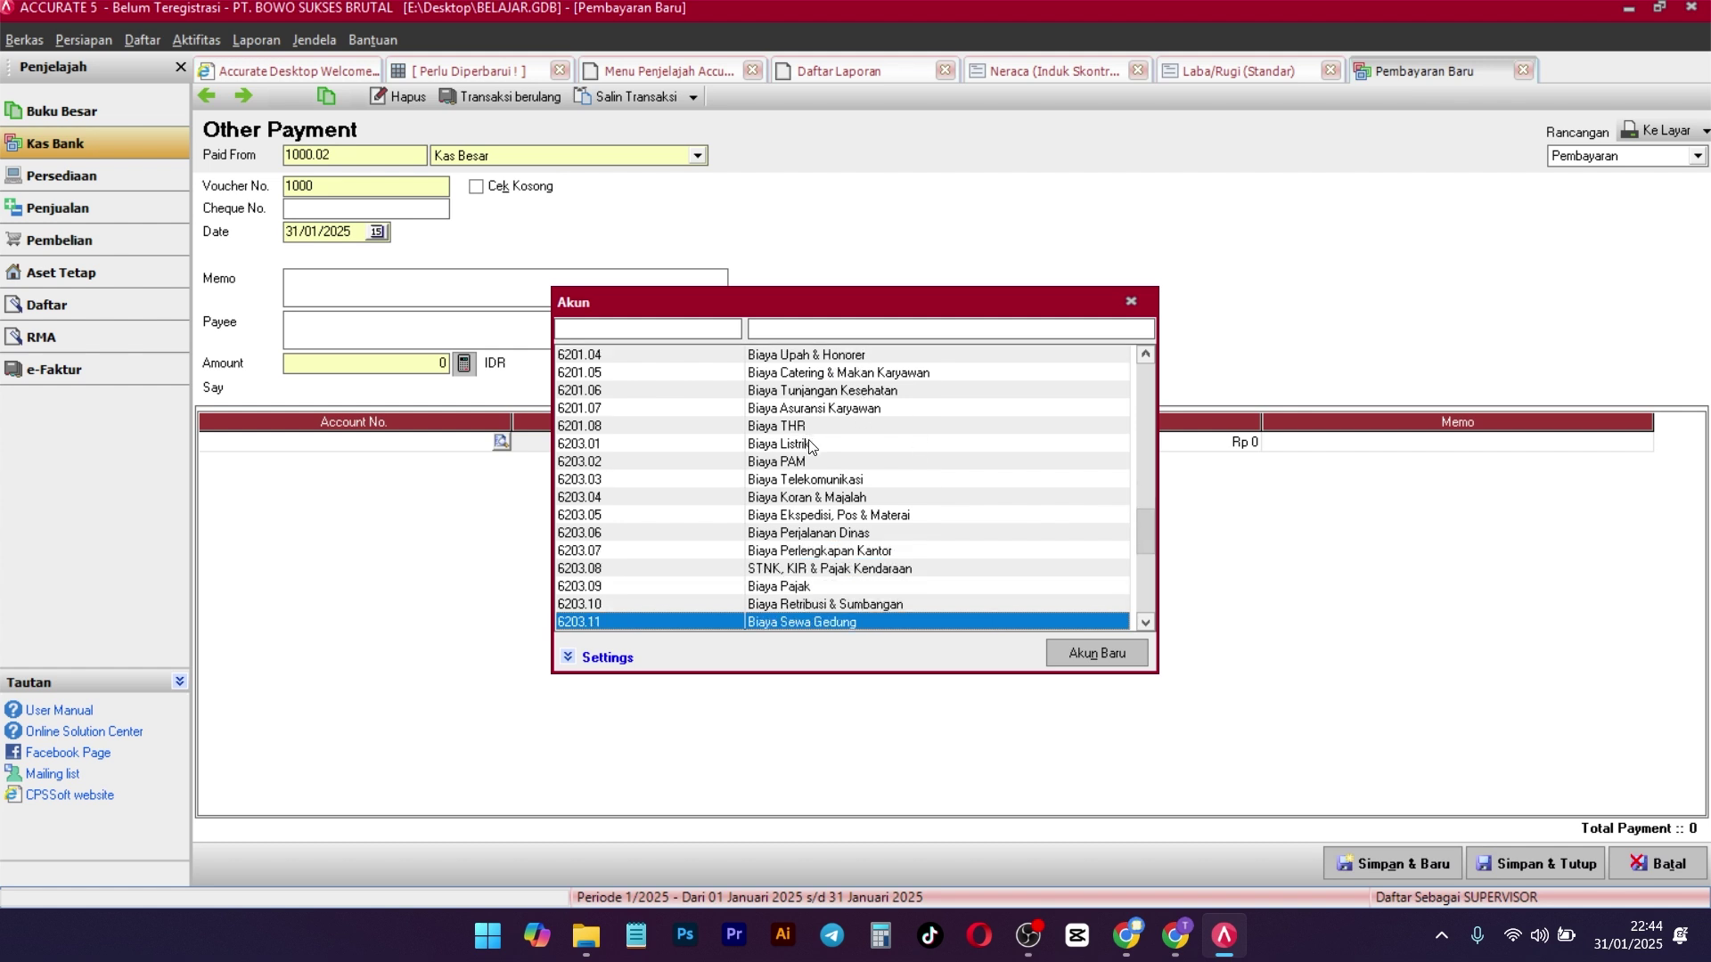
click(811, 446)
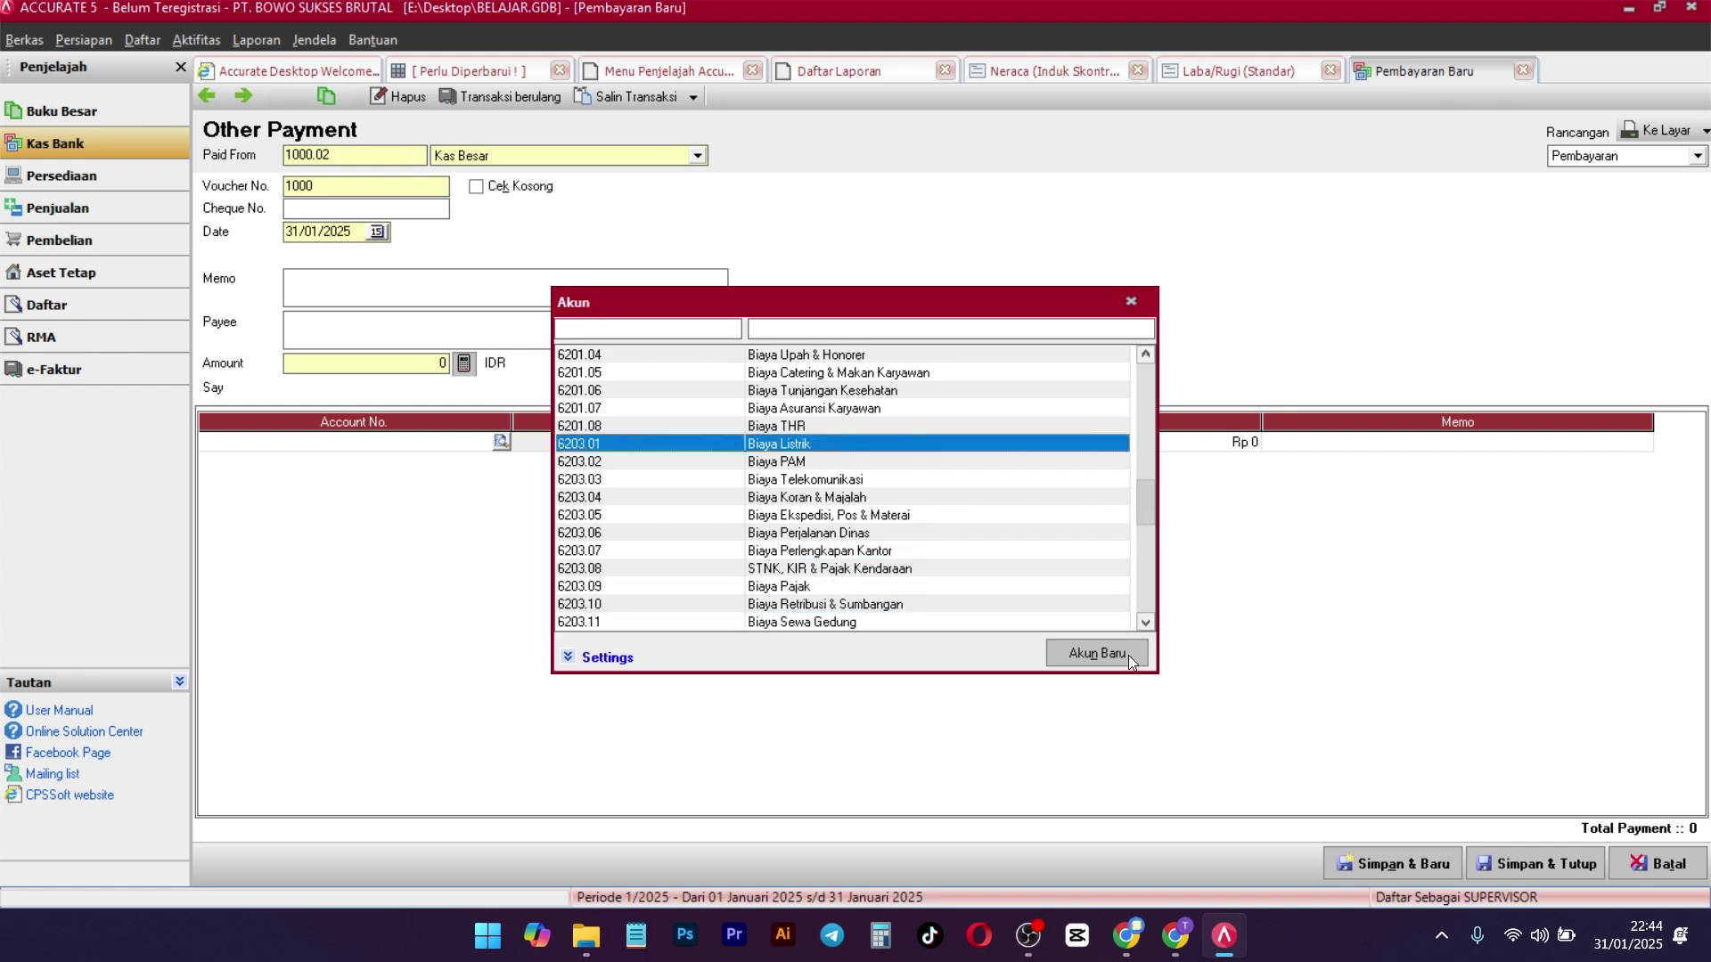
double_click(805, 443)
click(1153, 451)
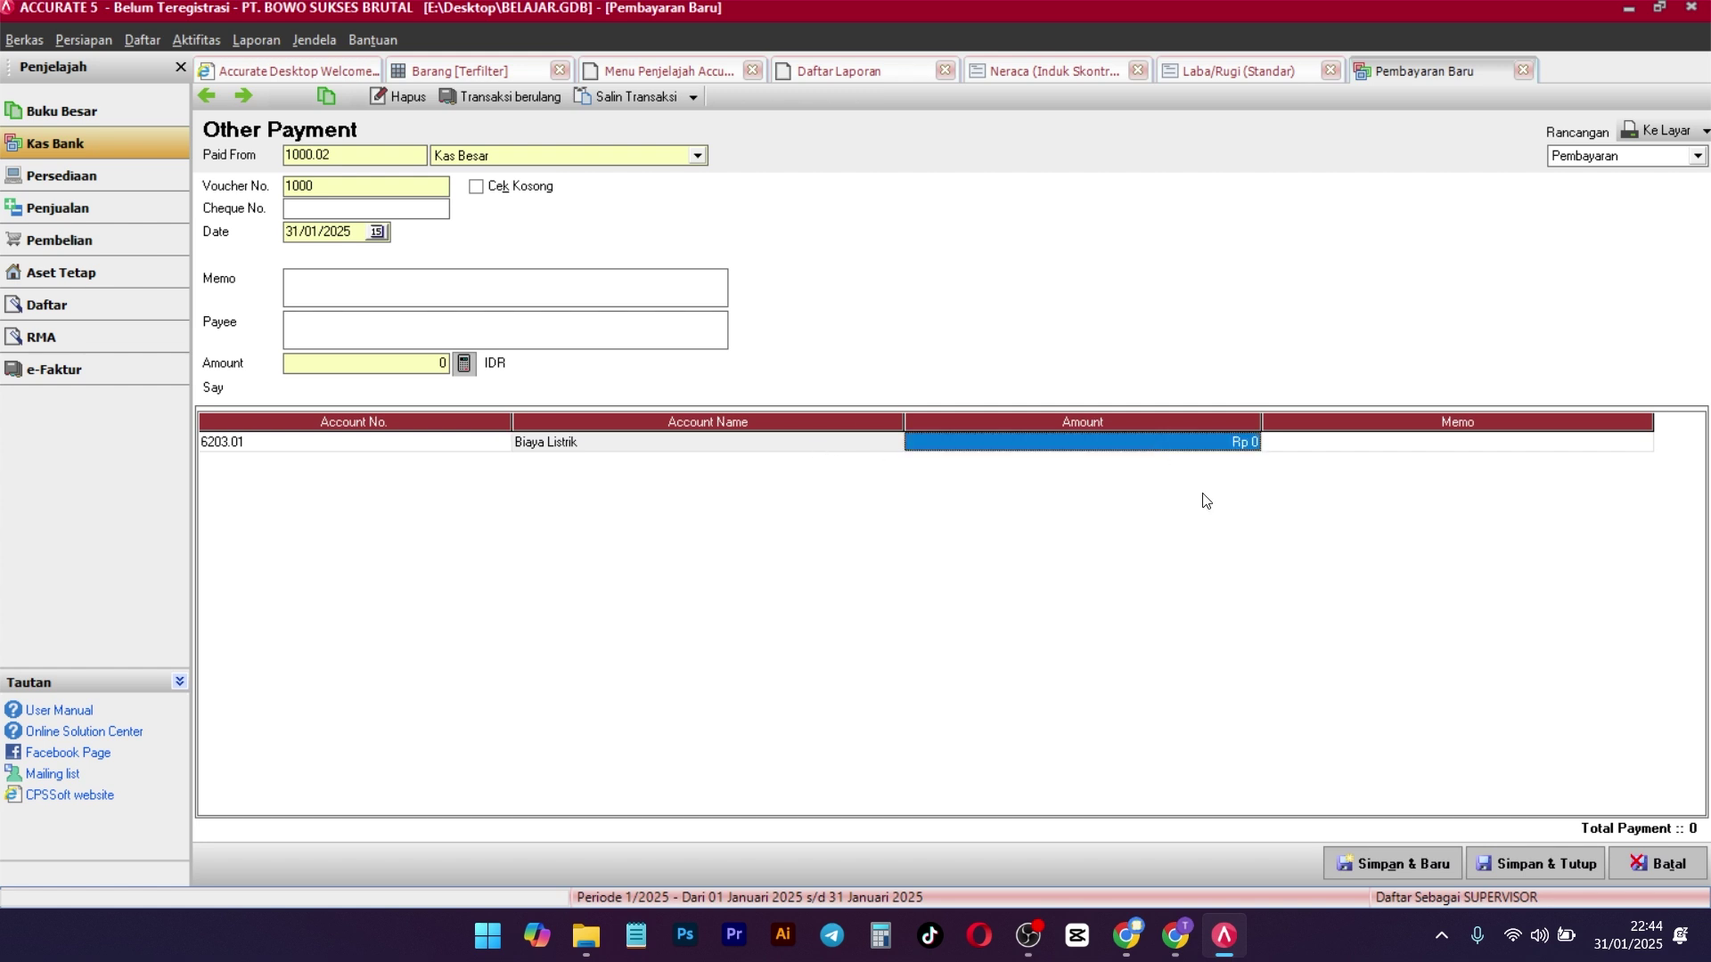
text(5000000)
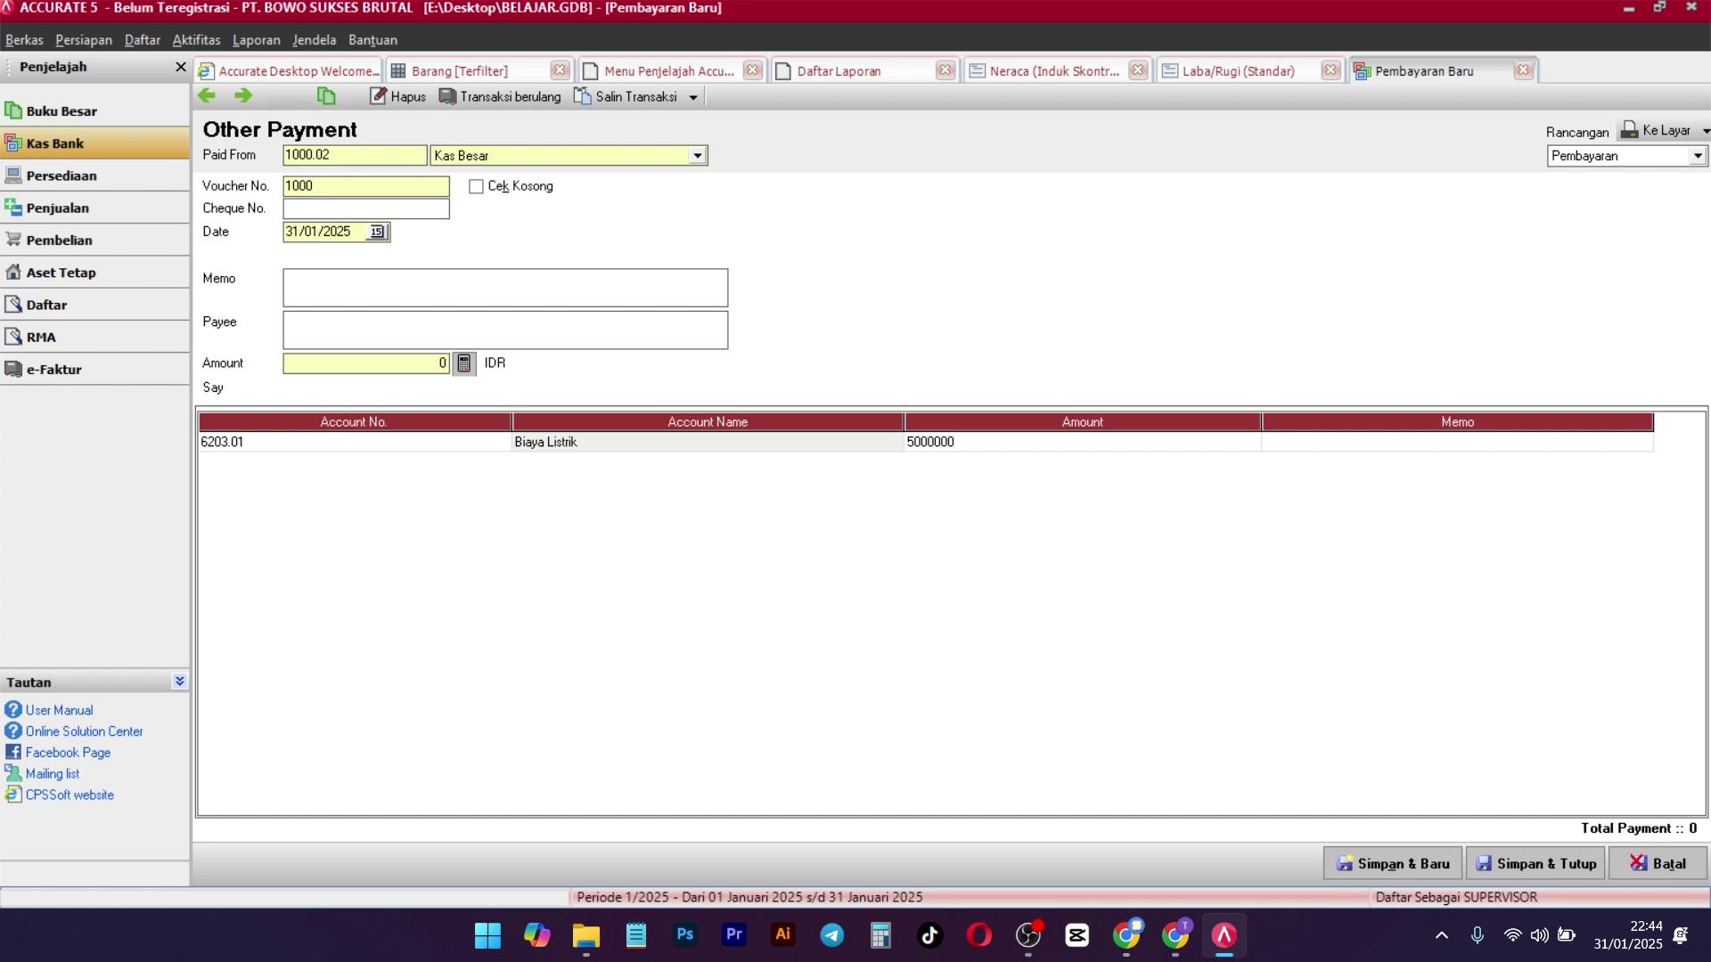
key(Return)
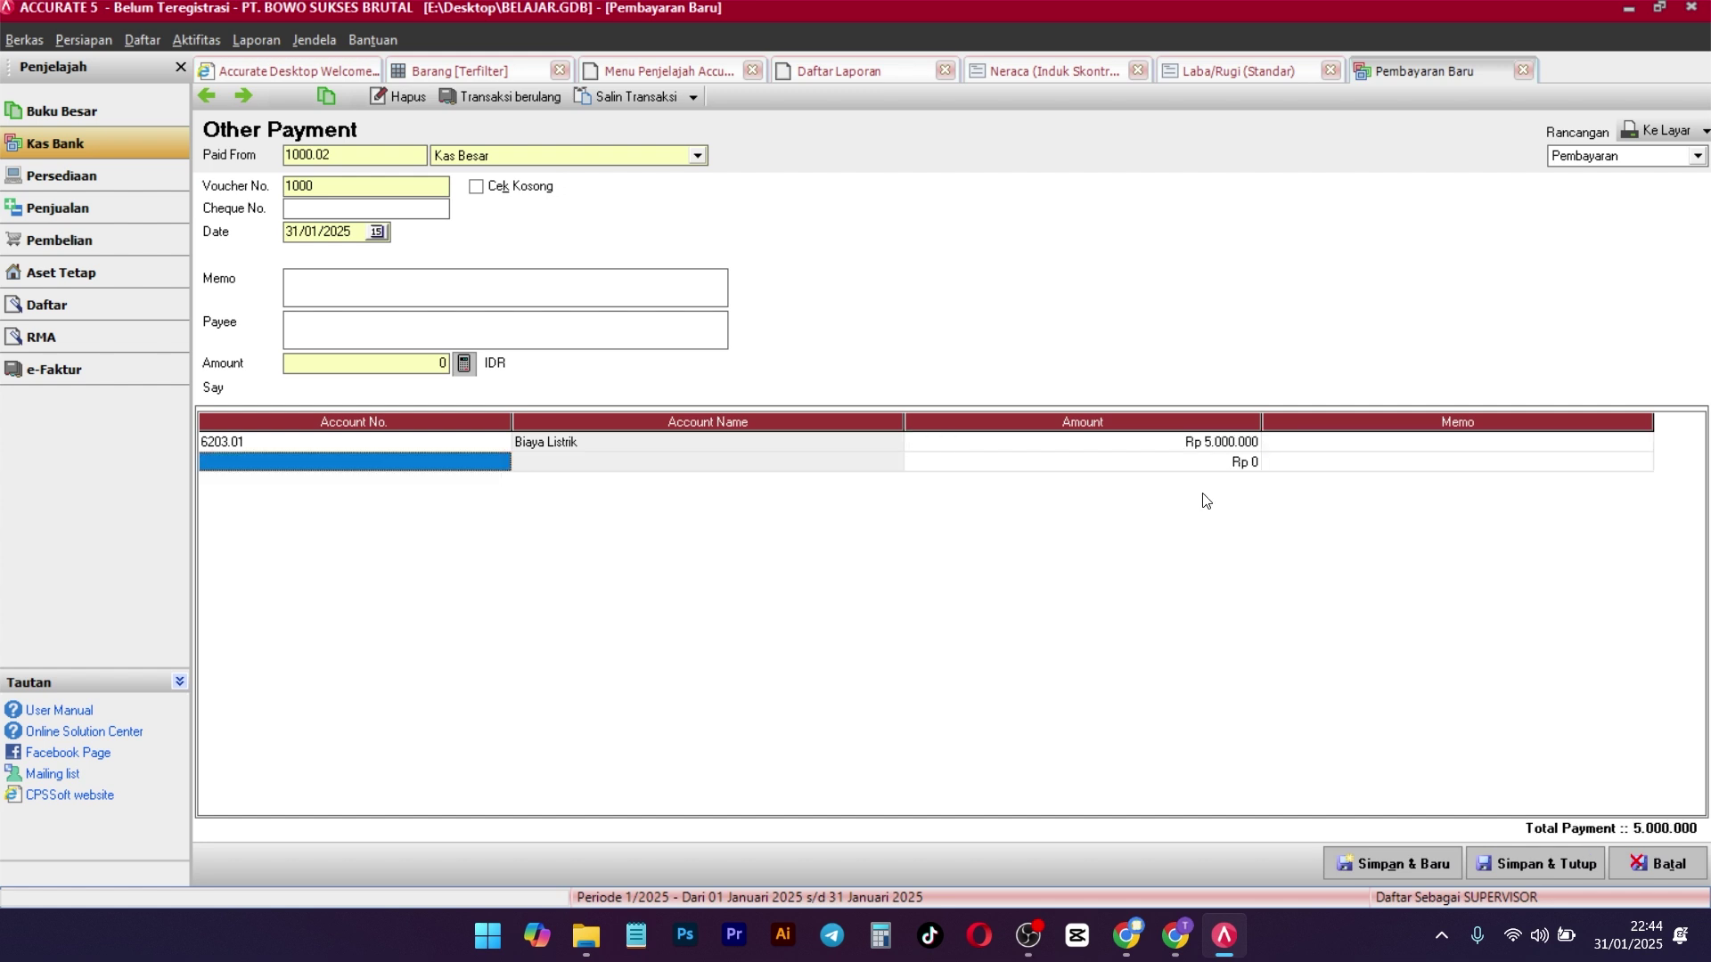
Set the Biaya Listrik amount to Rp 500.000, calculate the payment's header amount from it, and save and close the payment
click(1244, 440)
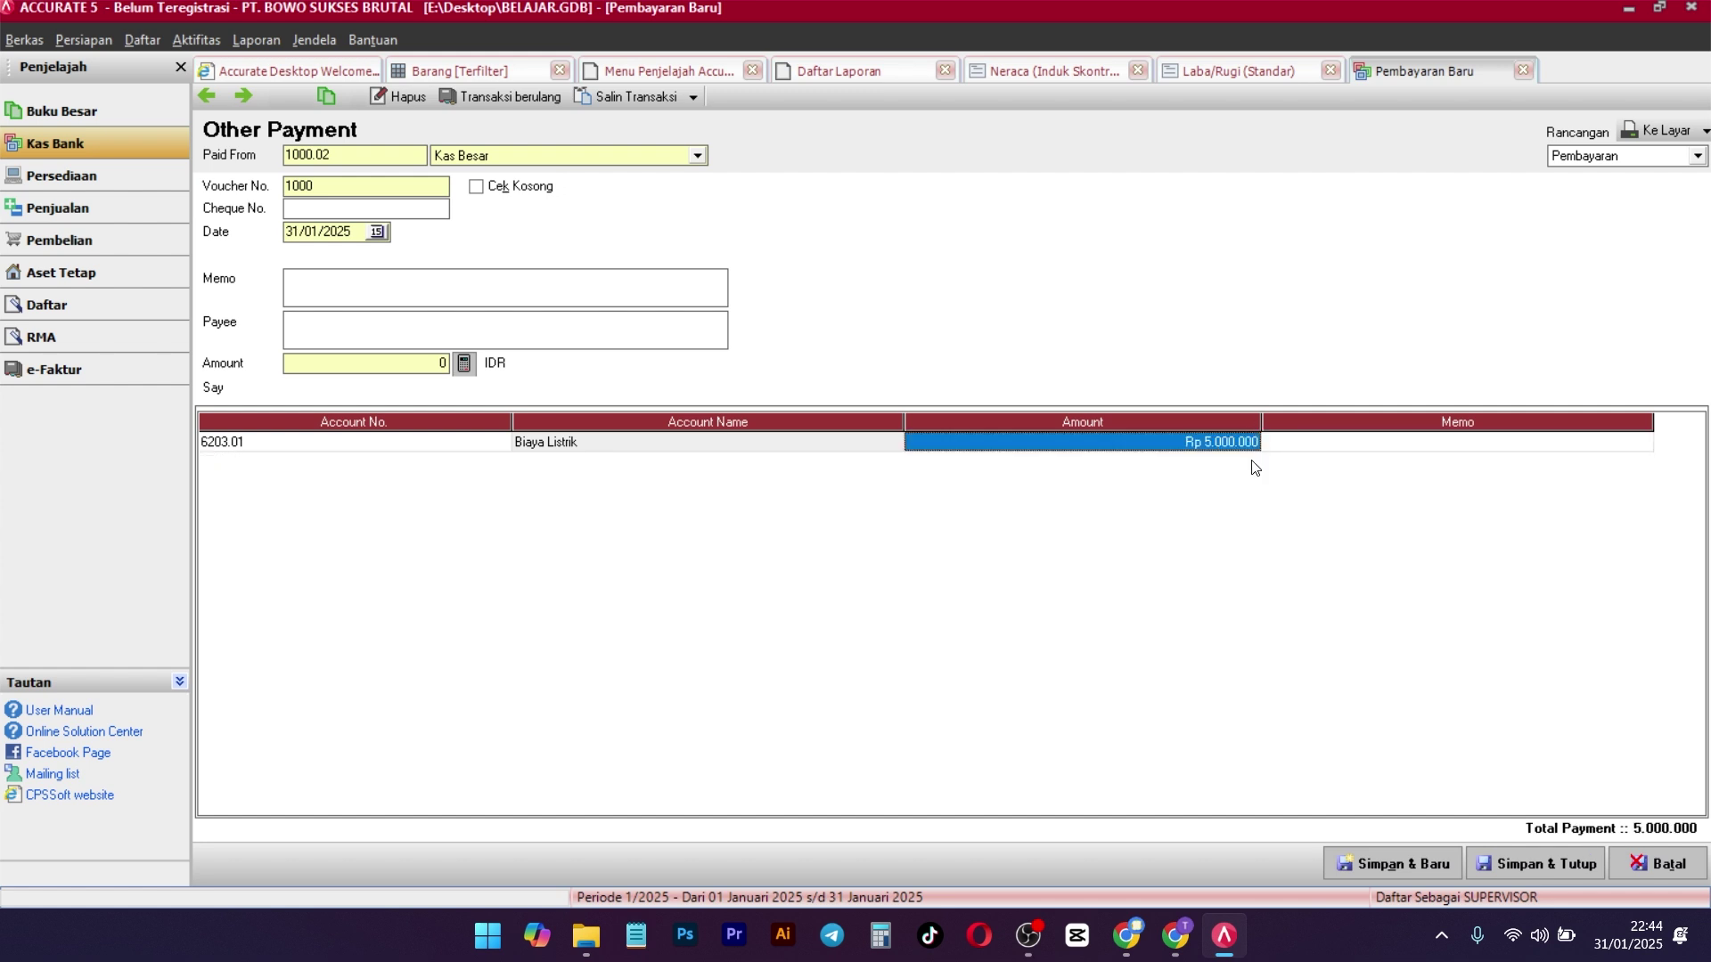
text(500.00)
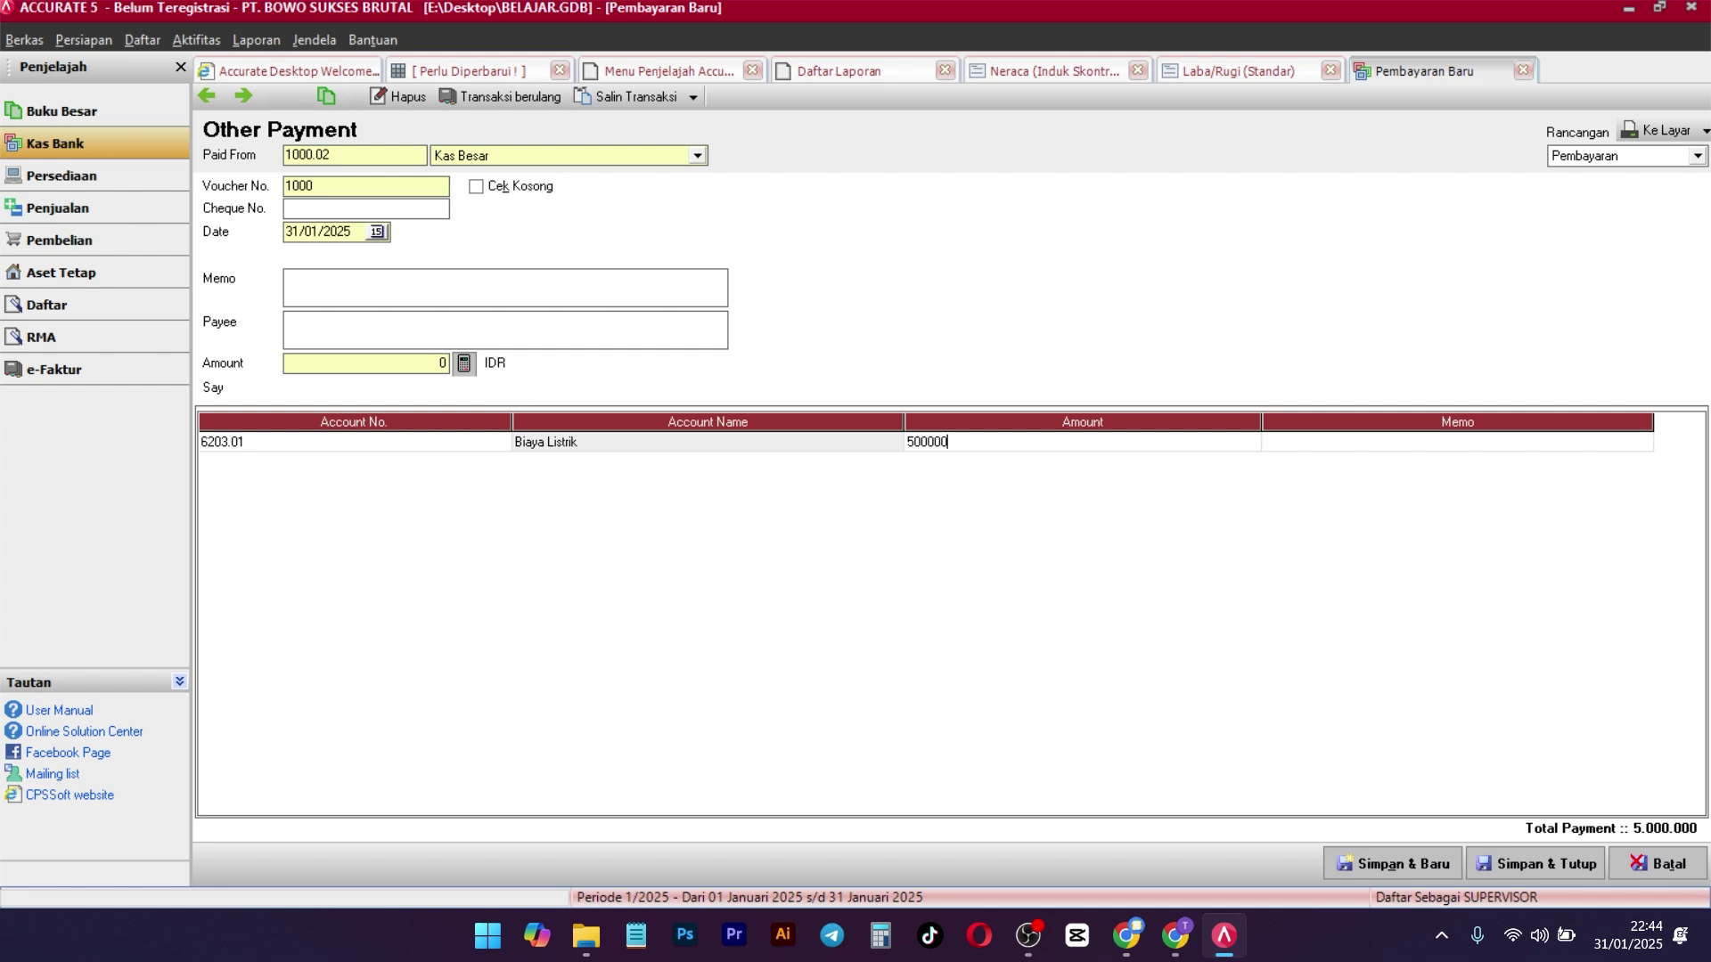
text(0)
key(Return)
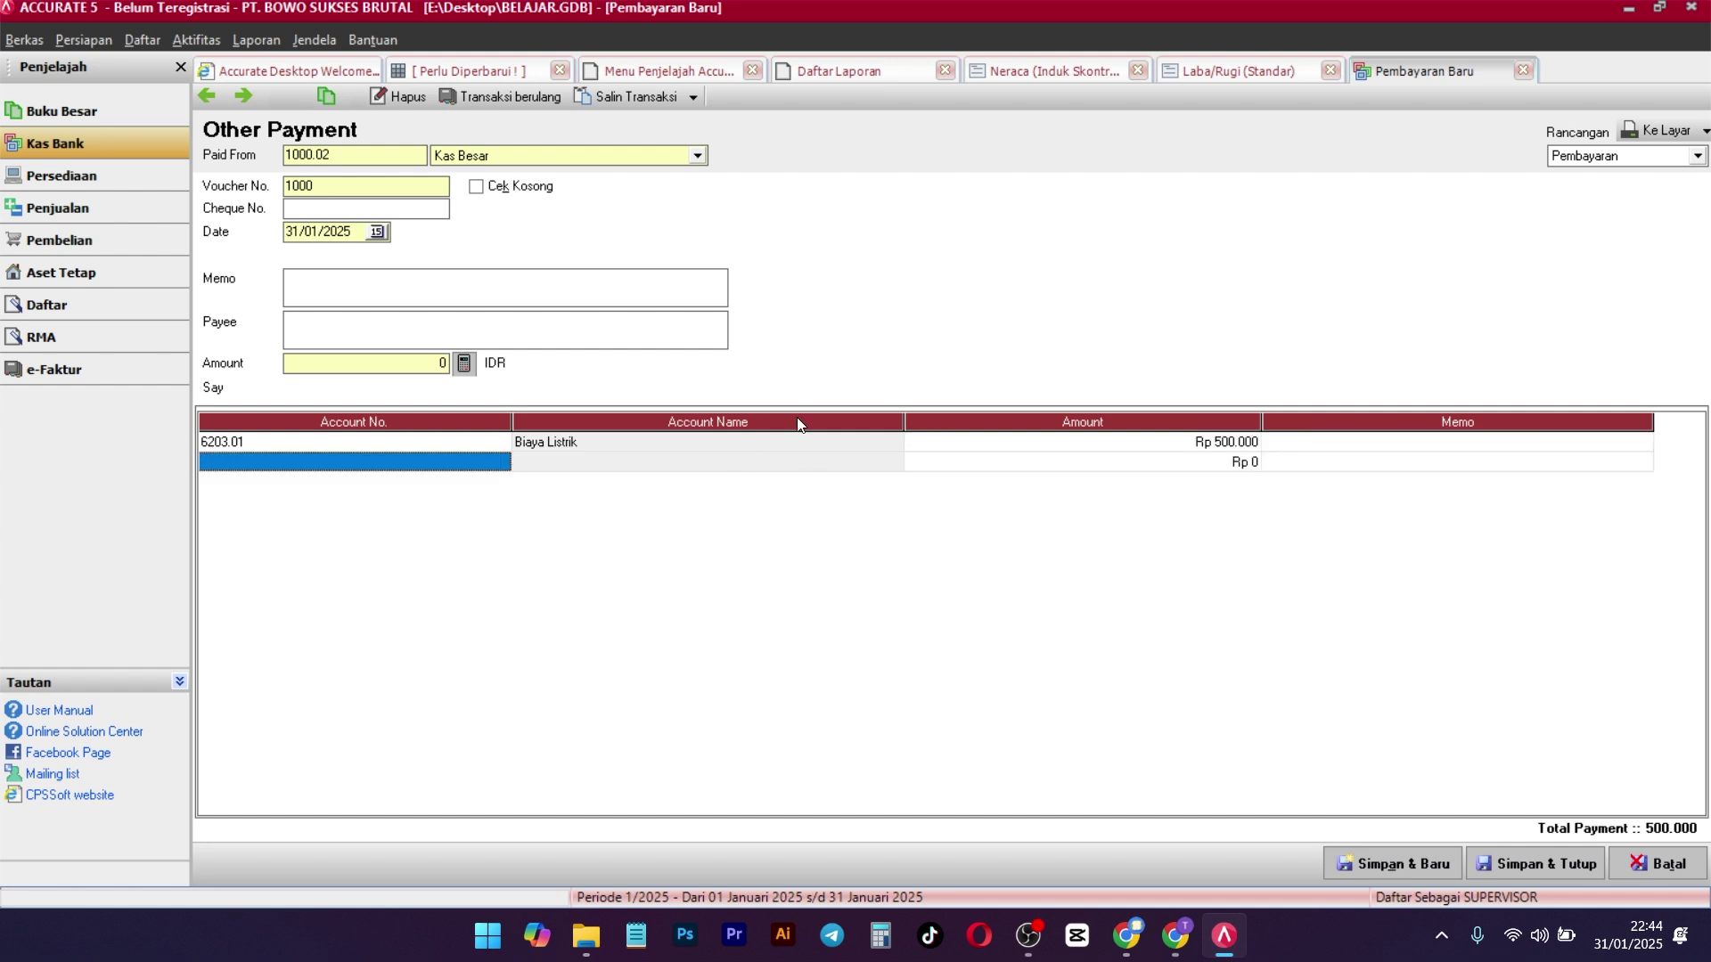
click(467, 372)
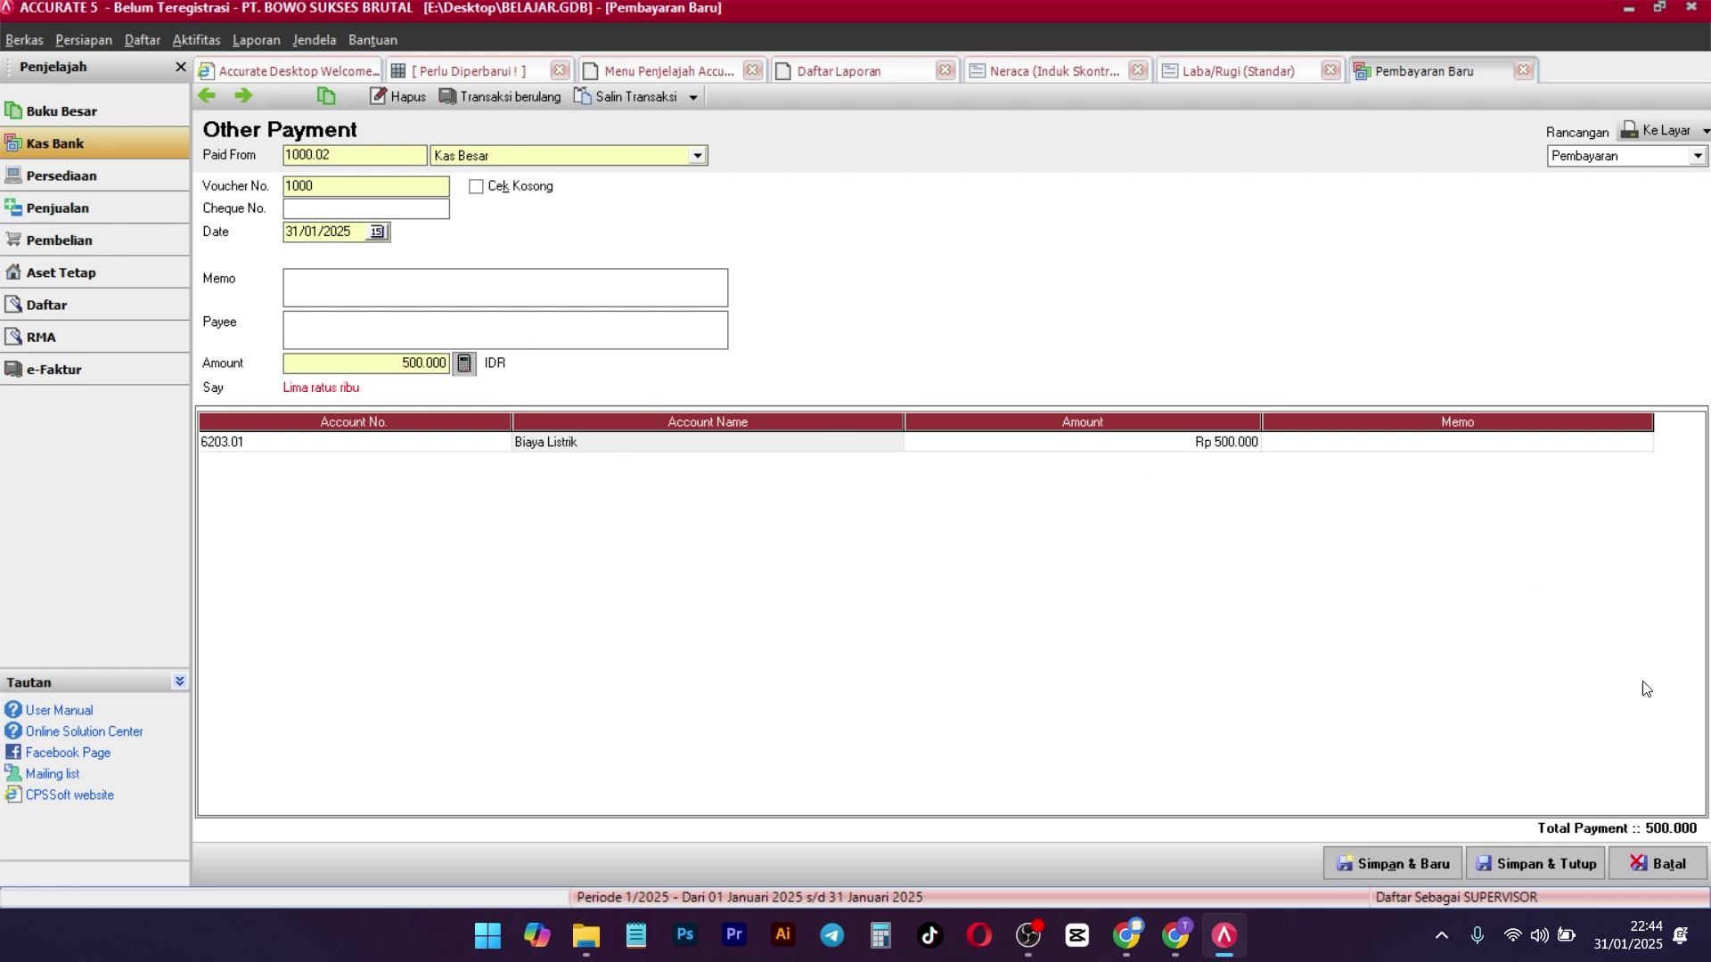
click(1556, 863)
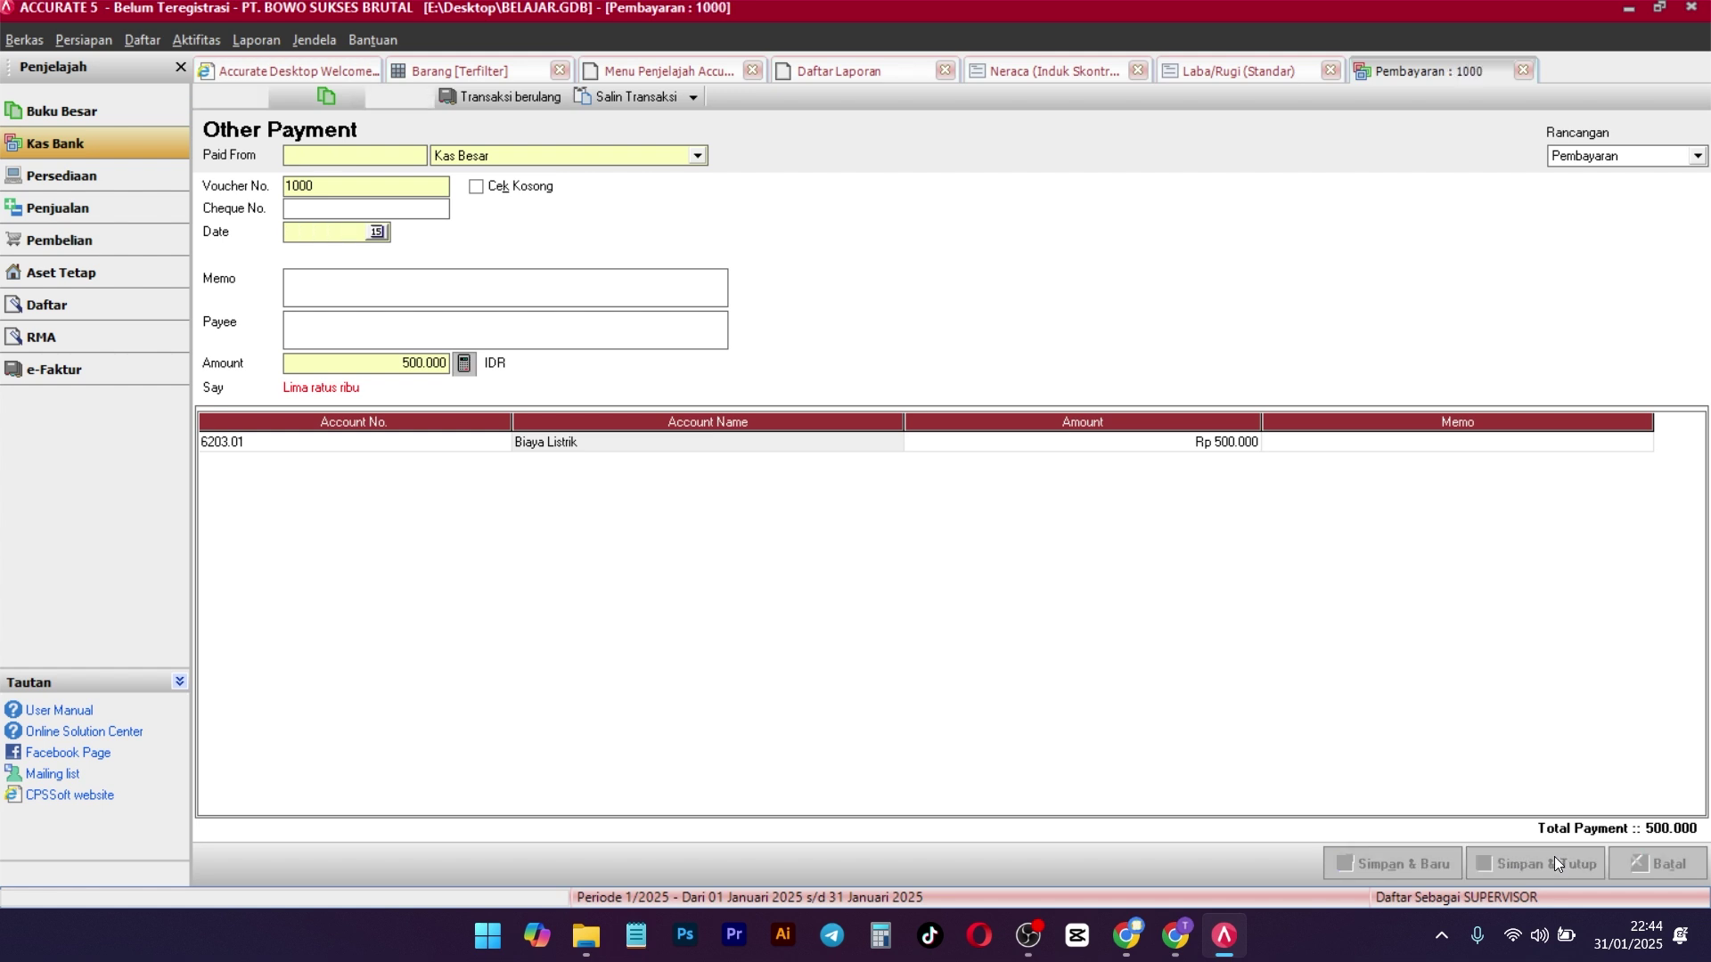
Reopen saved payment voucher 1000, preview its Other Payment printout on screen, and close the preview
click(367, 401)
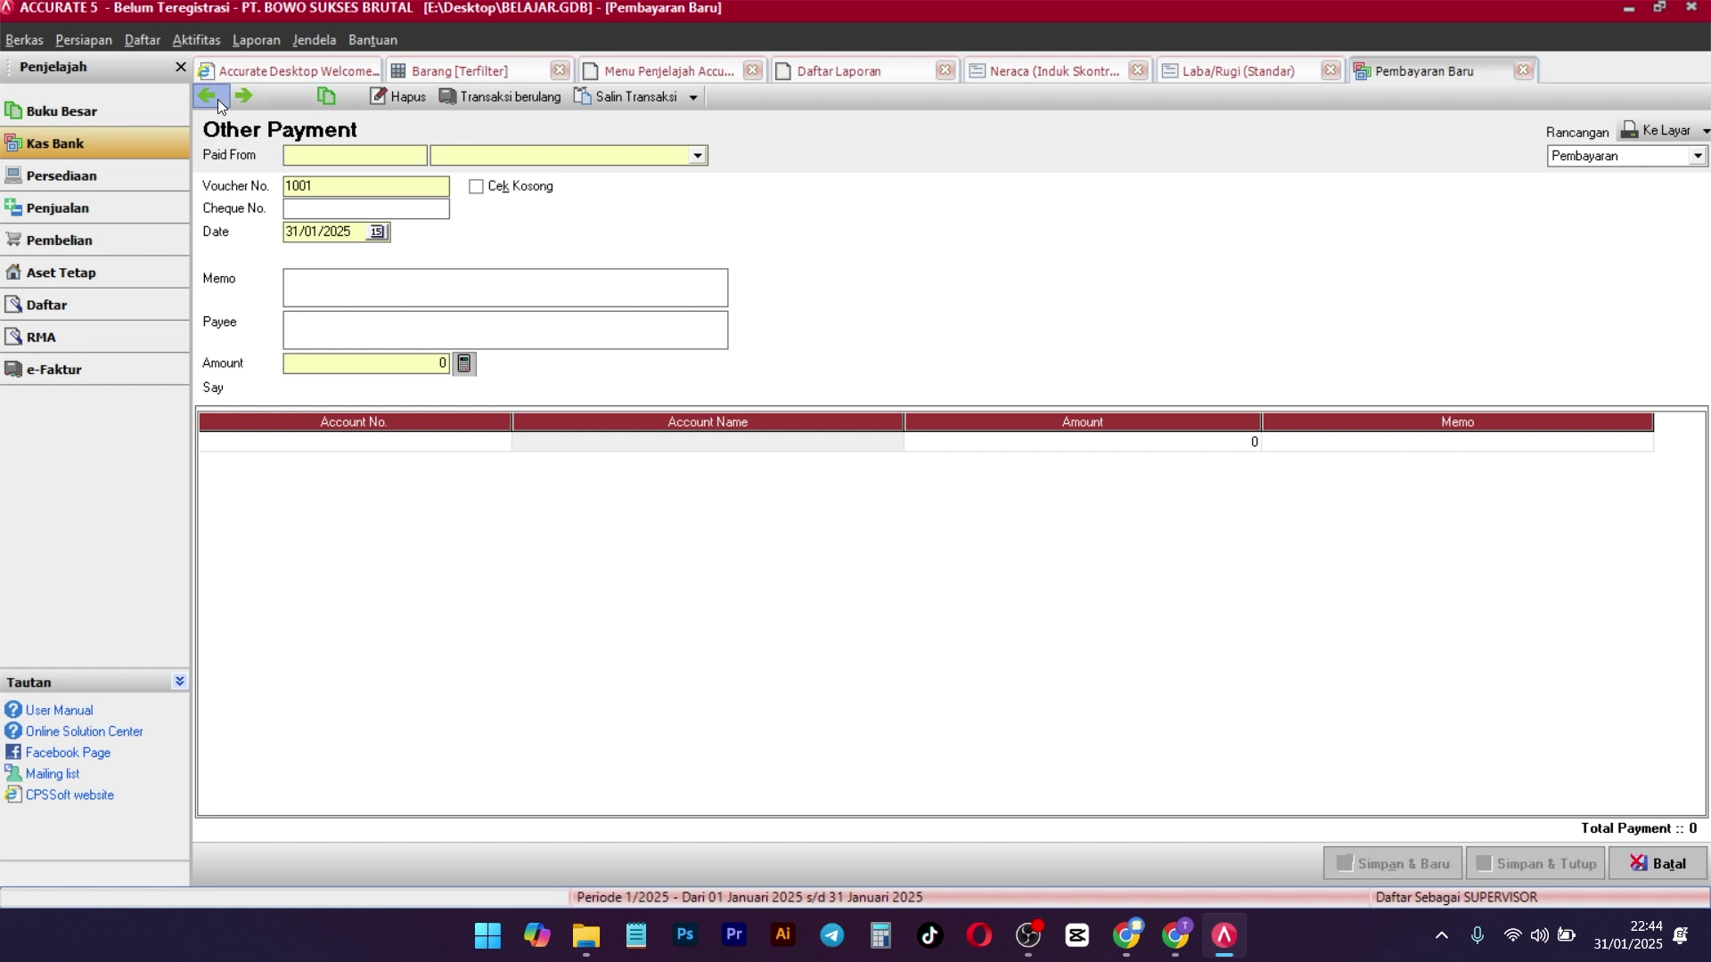
click(213, 97)
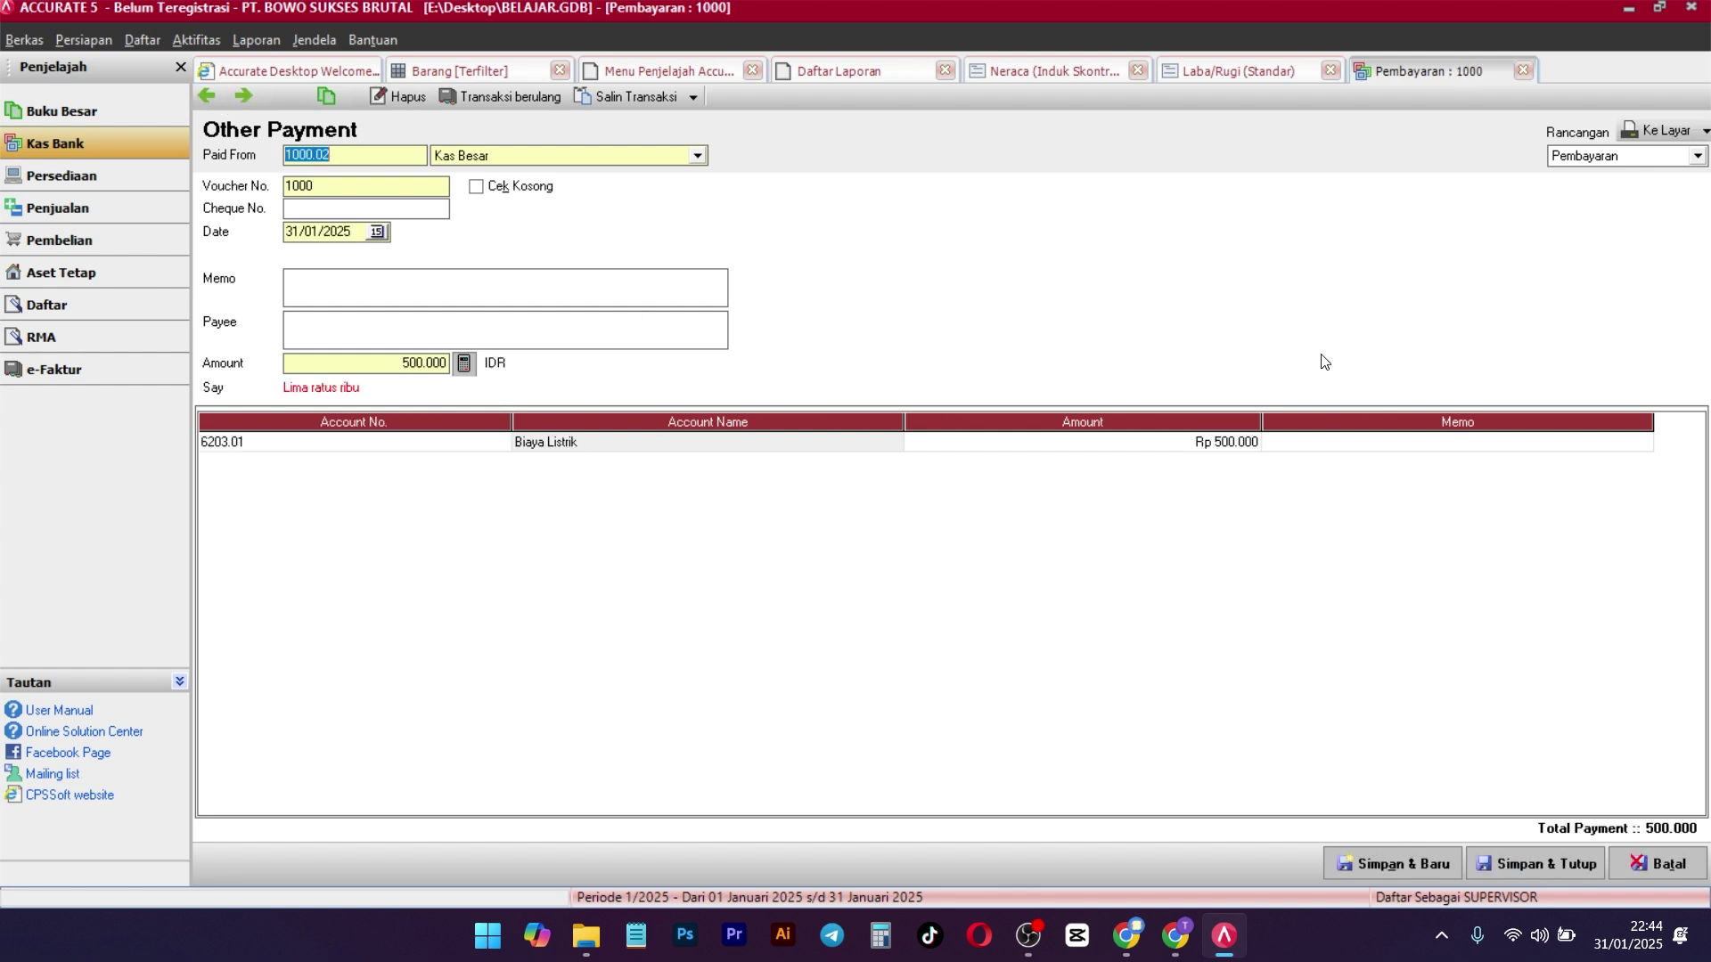
click(1650, 135)
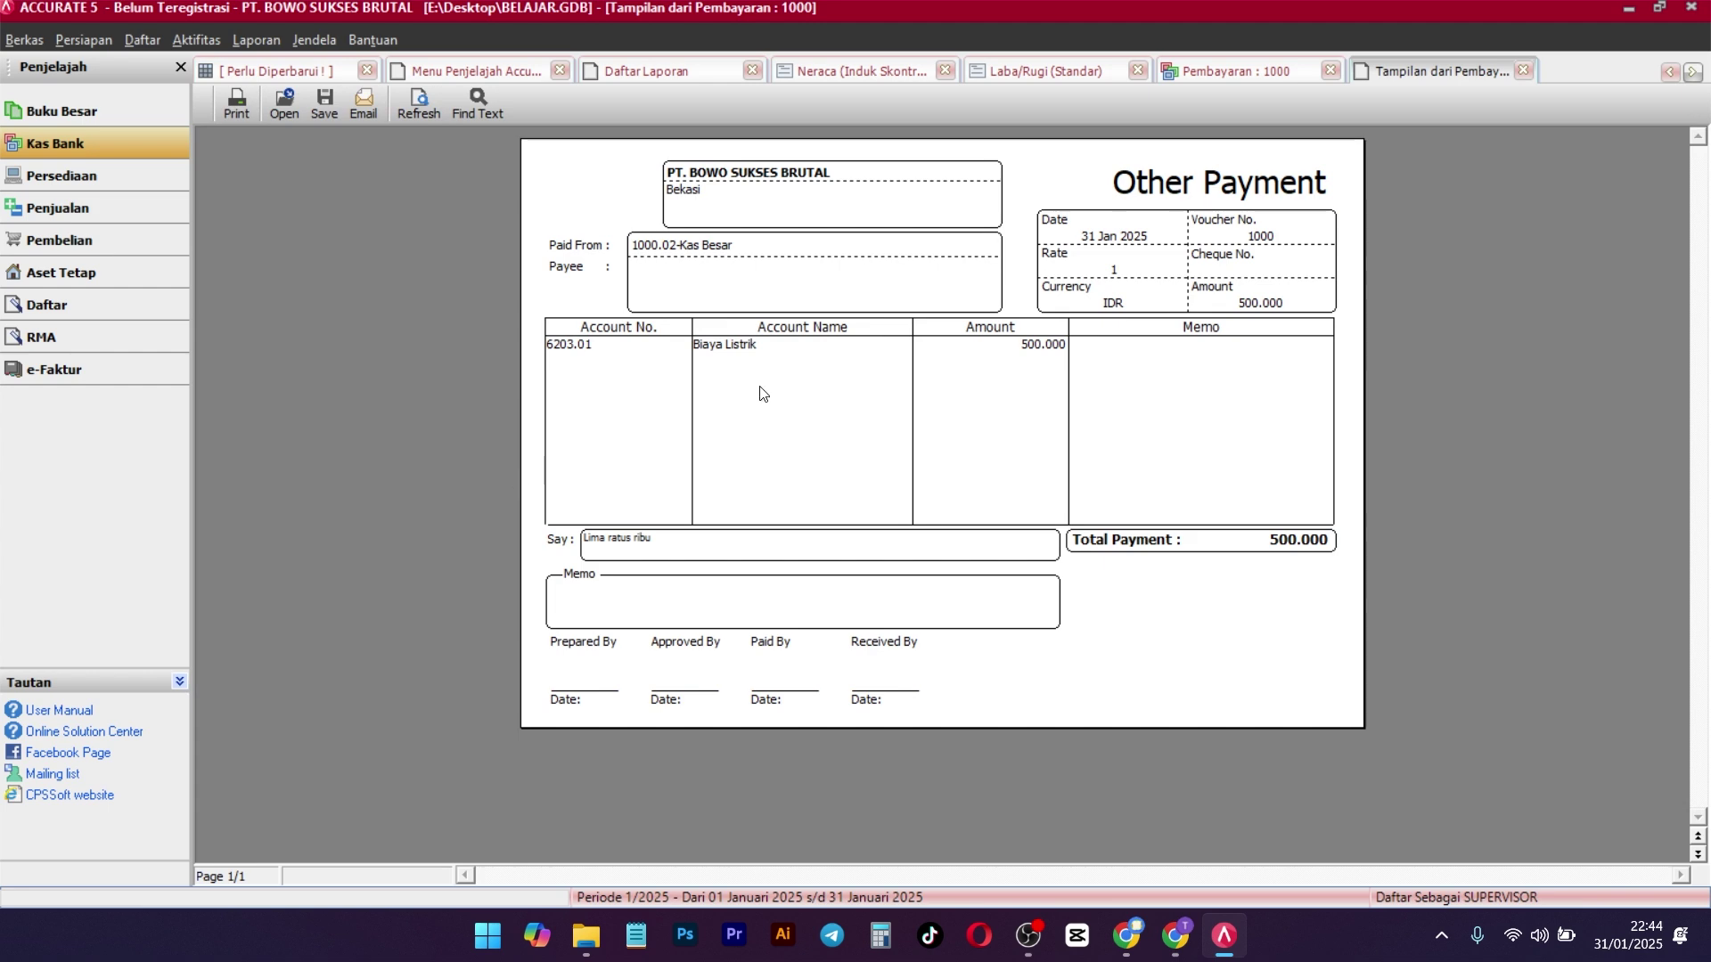
click(1525, 69)
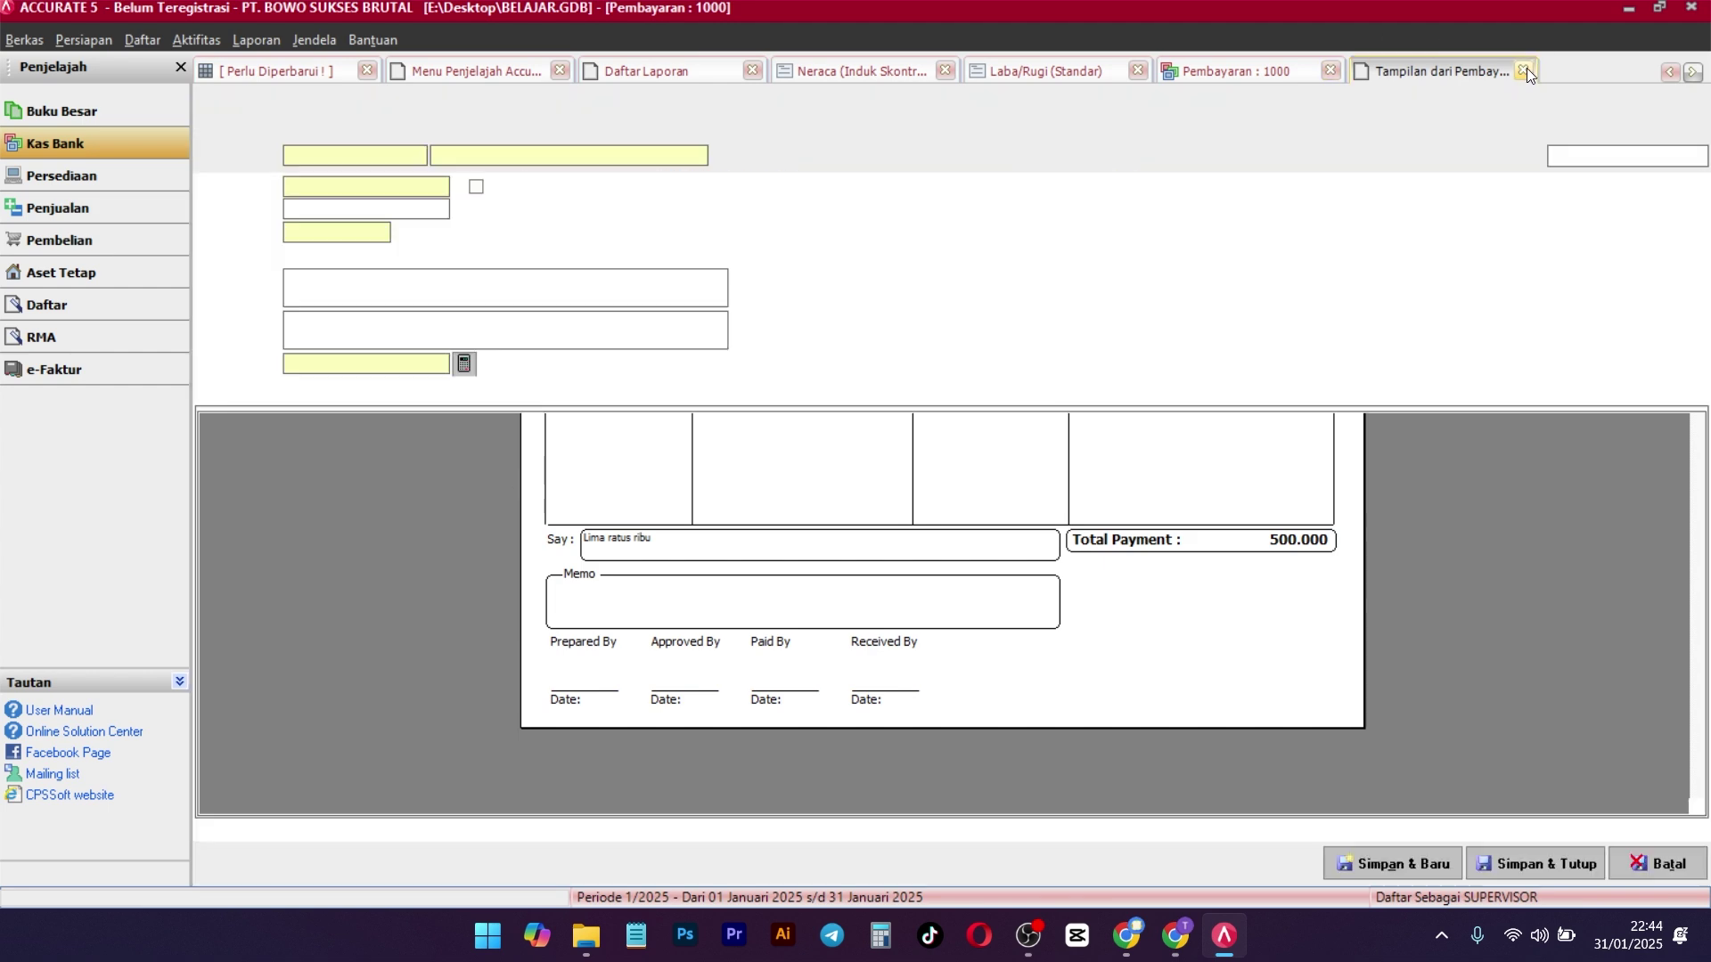
Refresh the Laba/Rugi (Standar) report to check the effect of the Biaya Listrik payment
click(1206, 82)
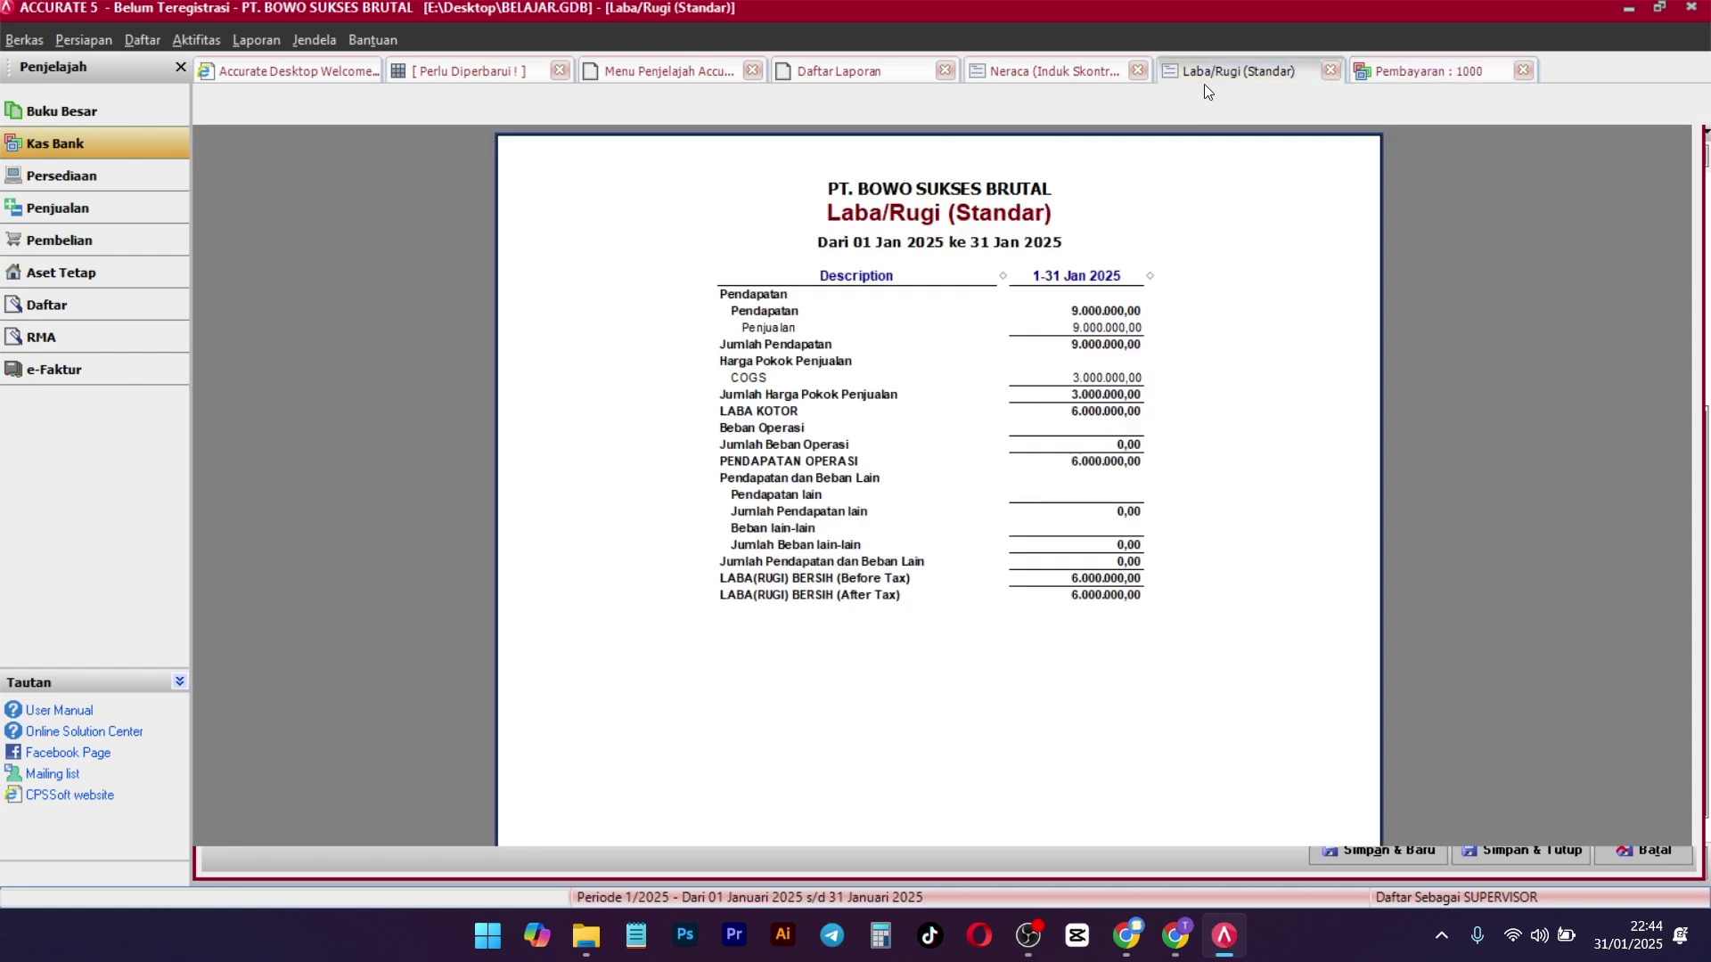
click(638, 115)
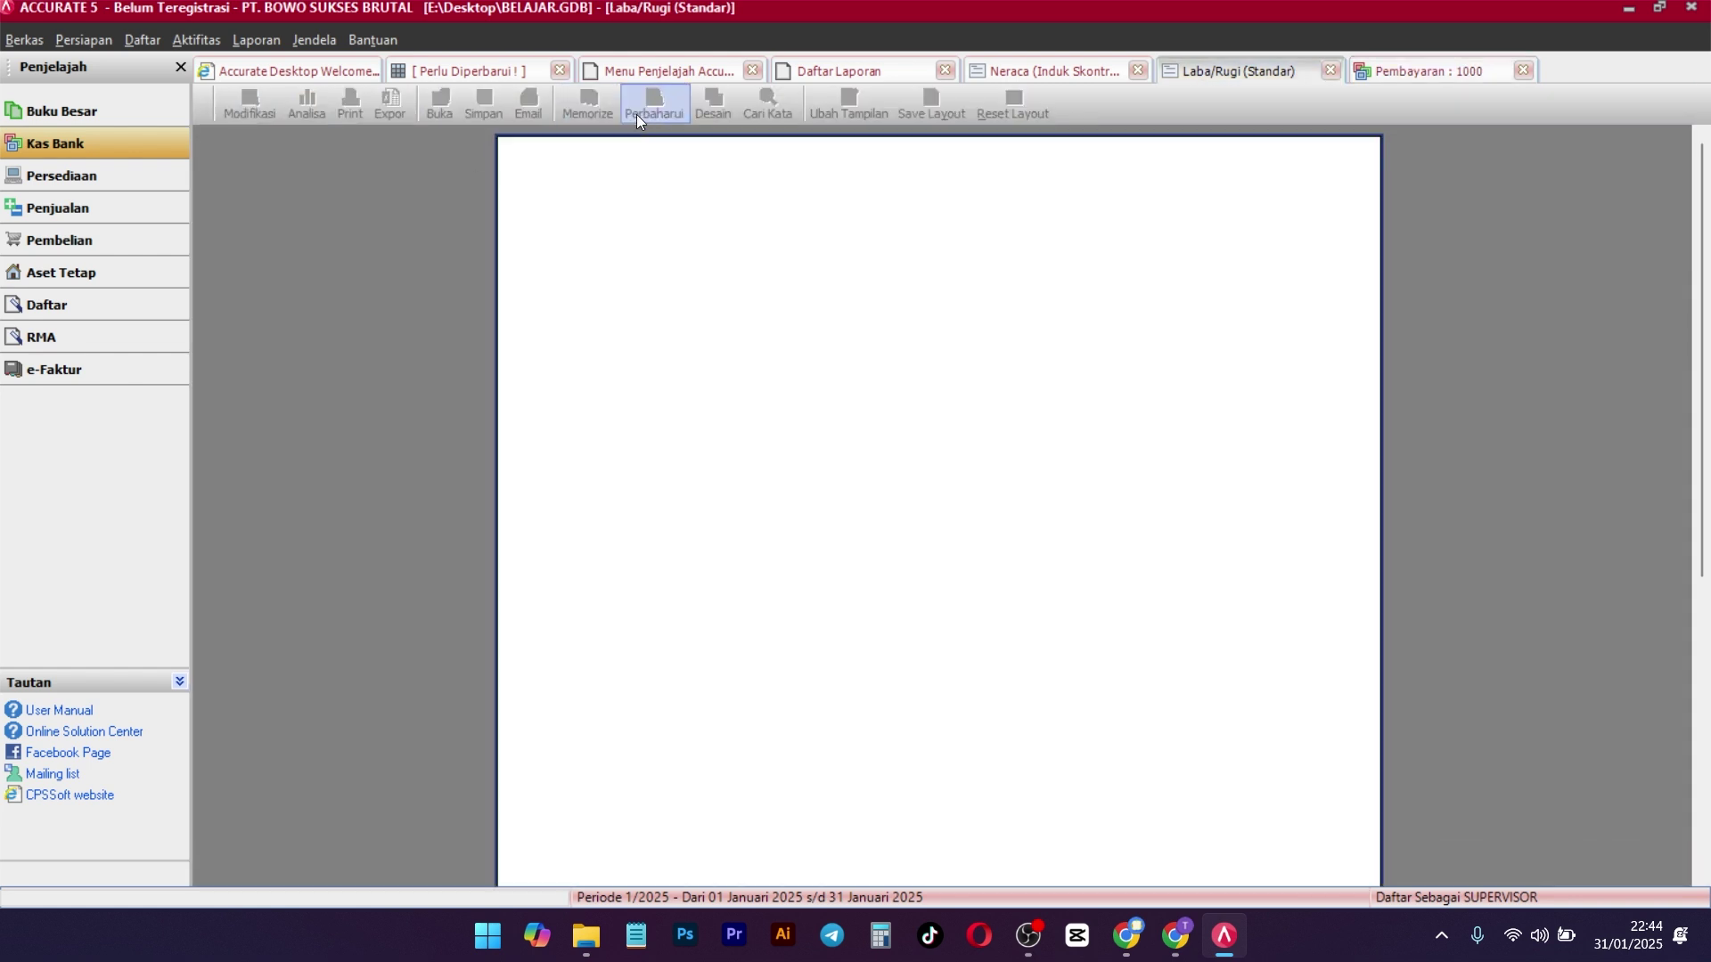